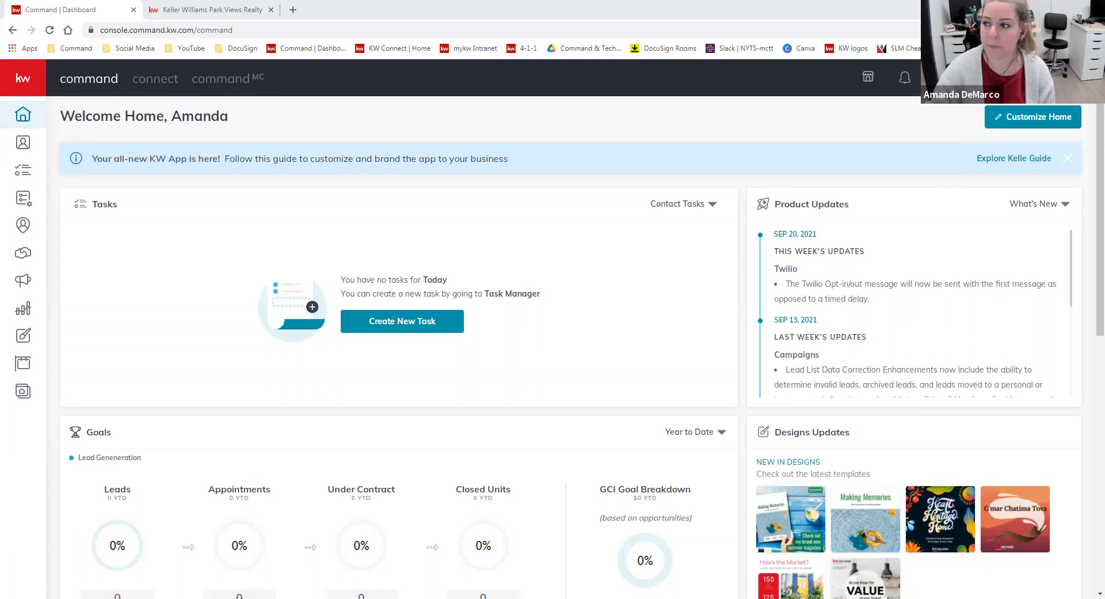
Open the Marketing Profile in Connect Settings and read its introductory description
click(982, 79)
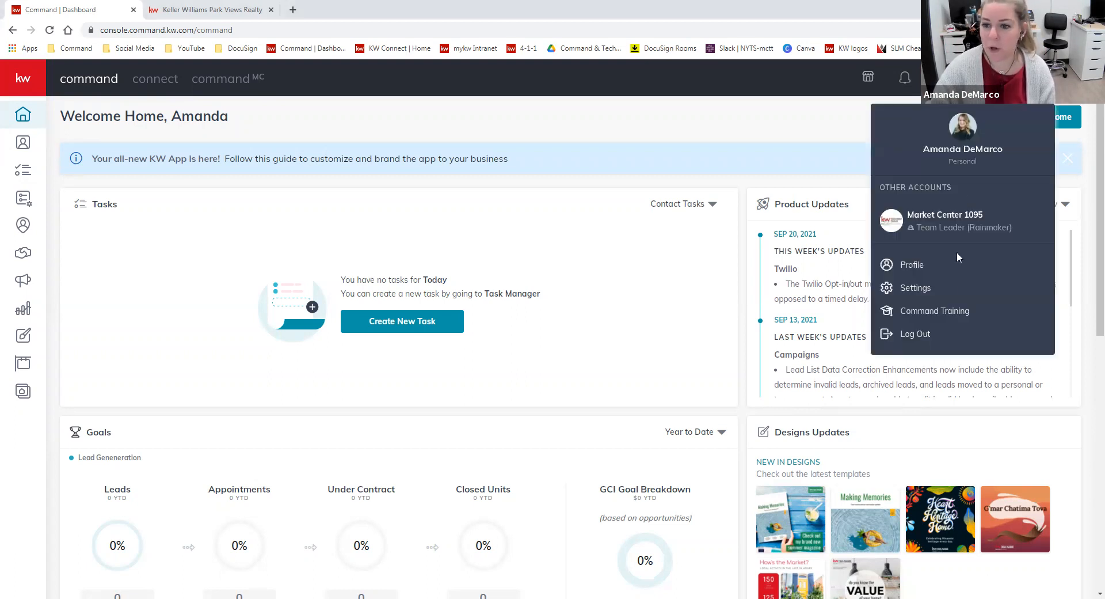
click(915, 287)
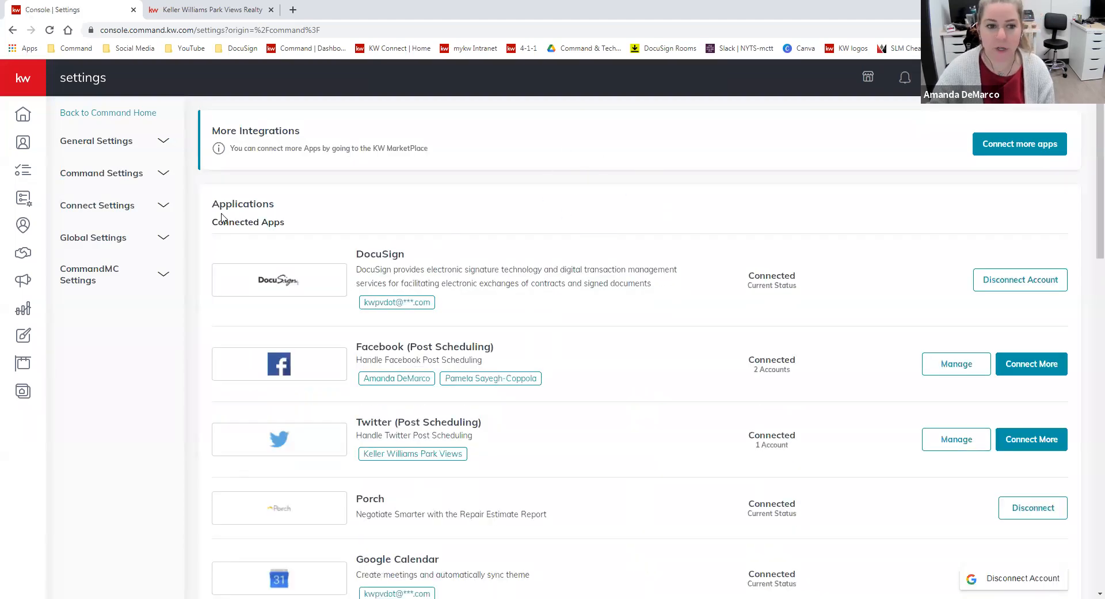
click(164, 208)
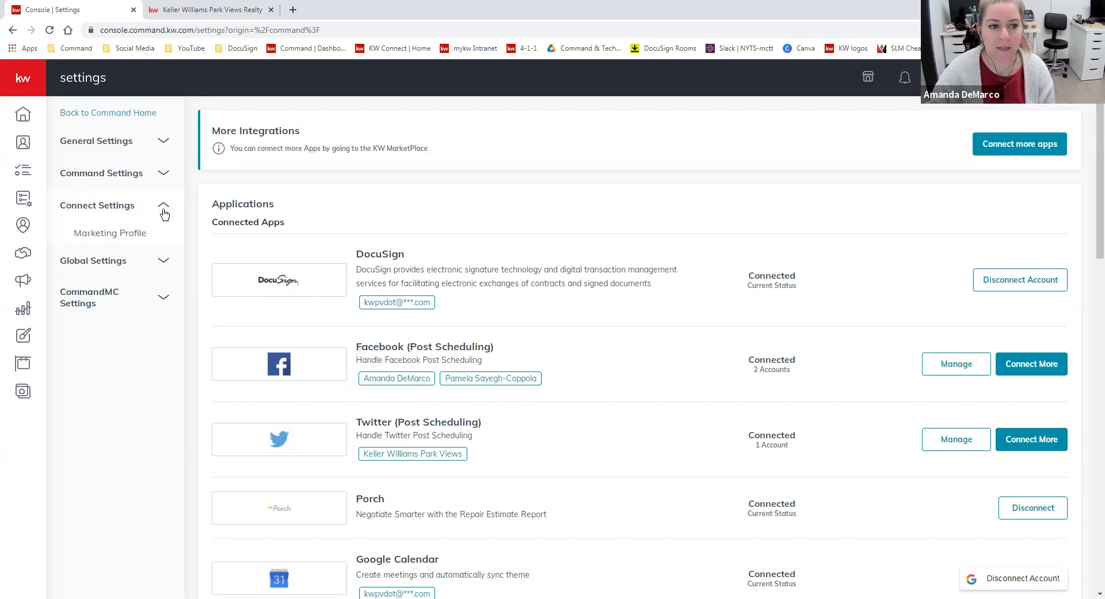
click(135, 236)
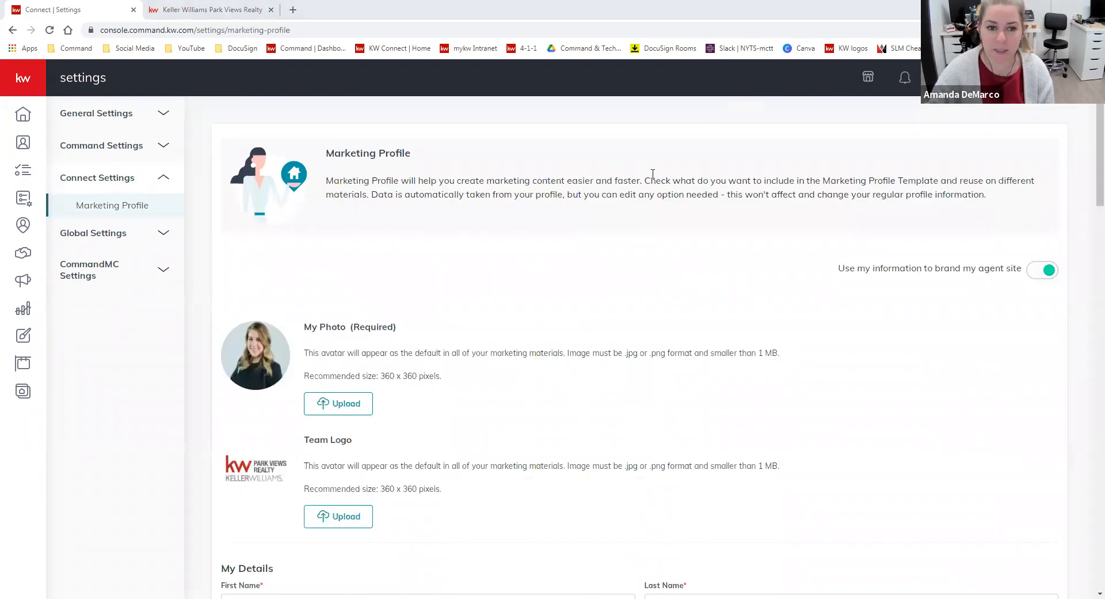
drag(421, 183, 642, 183)
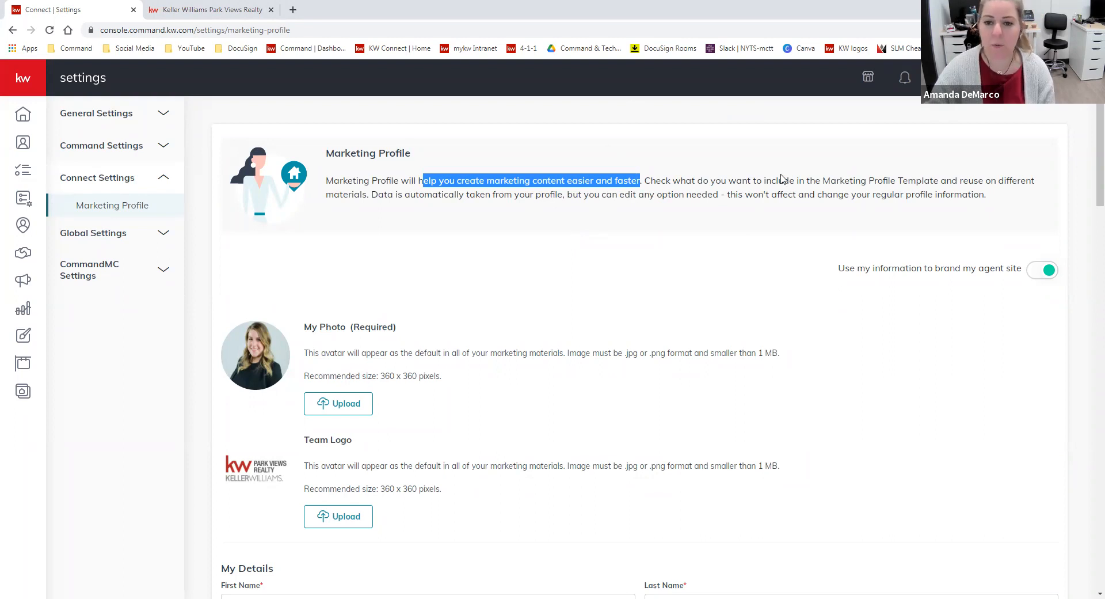
click(741, 196)
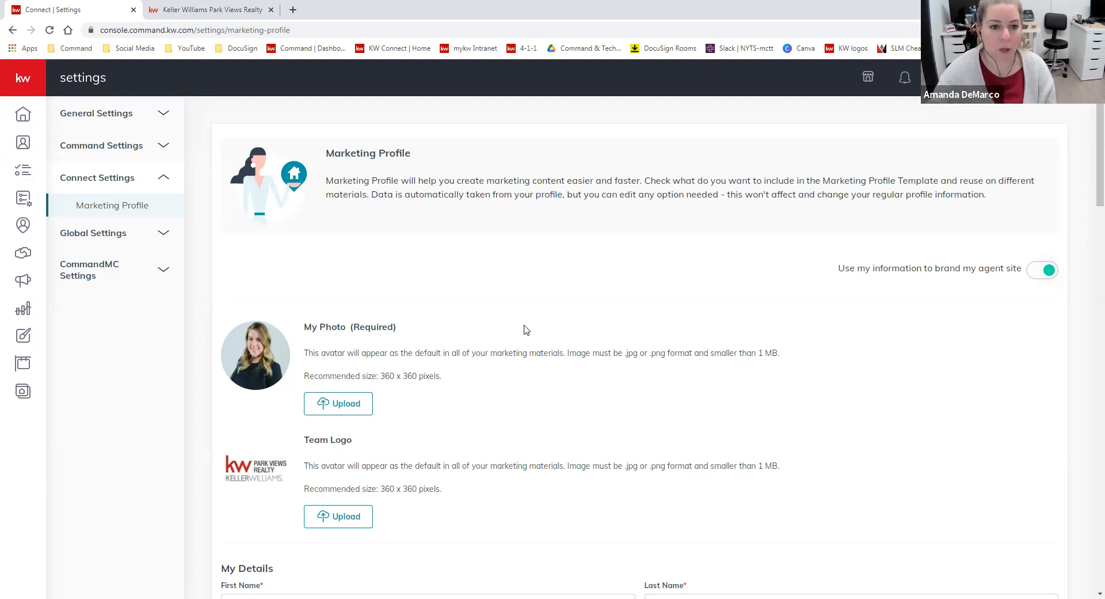
Examine the marketing profile's photo, team logo and personal details, including the Military Affiliation options
scroll(500, 233, down, 2)
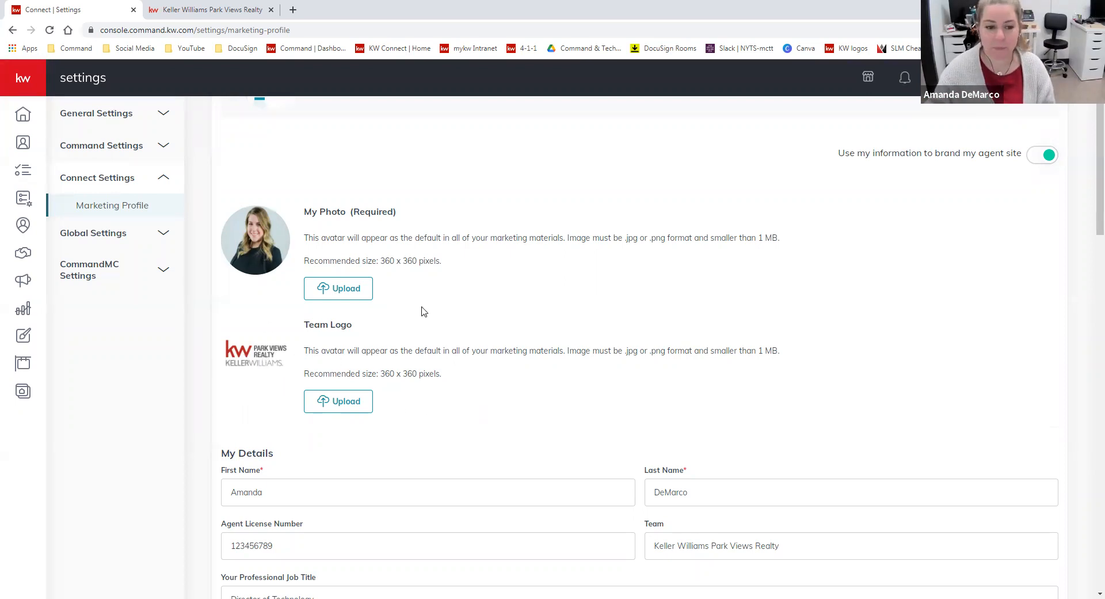
scroll(421, 310, down, 2)
scroll(467, 410, down, 1)
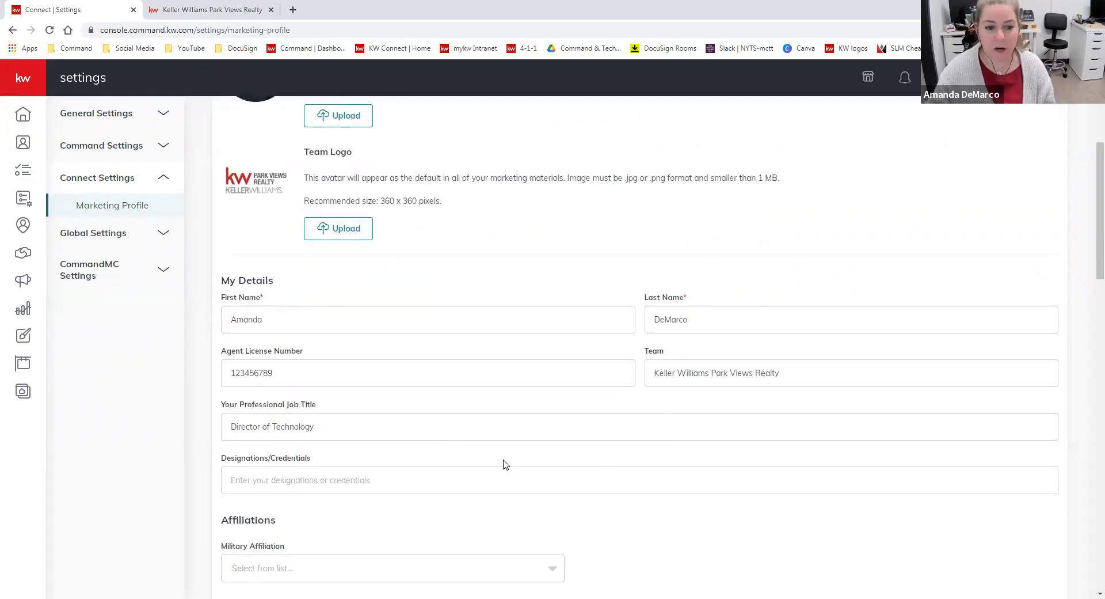
scroll(313, 291, down, 2)
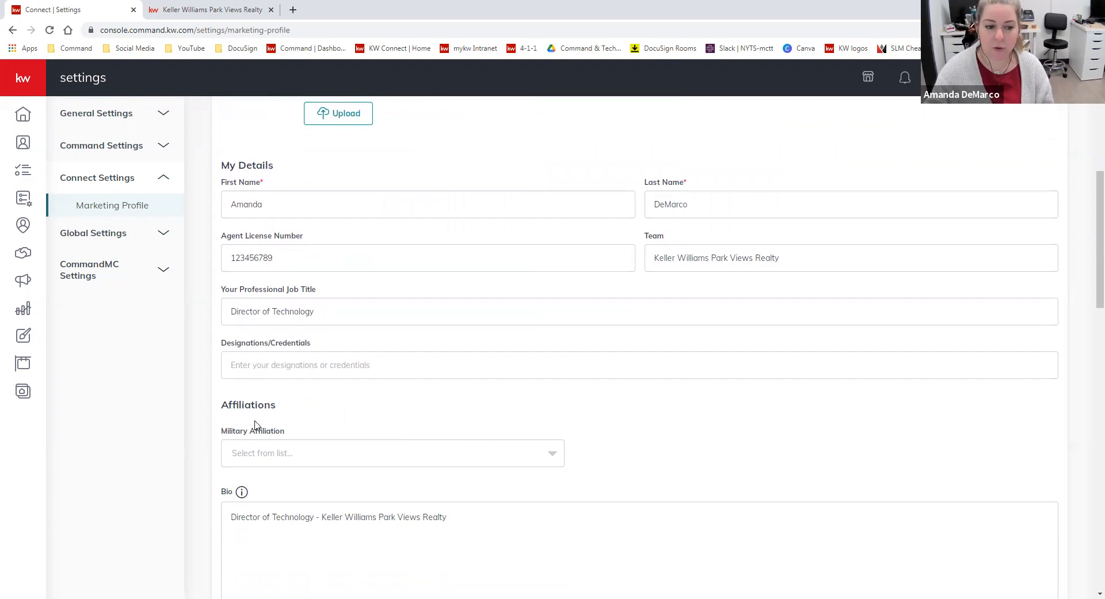
scroll(353, 385, down, 1)
scroll(353, 385, down, 1)
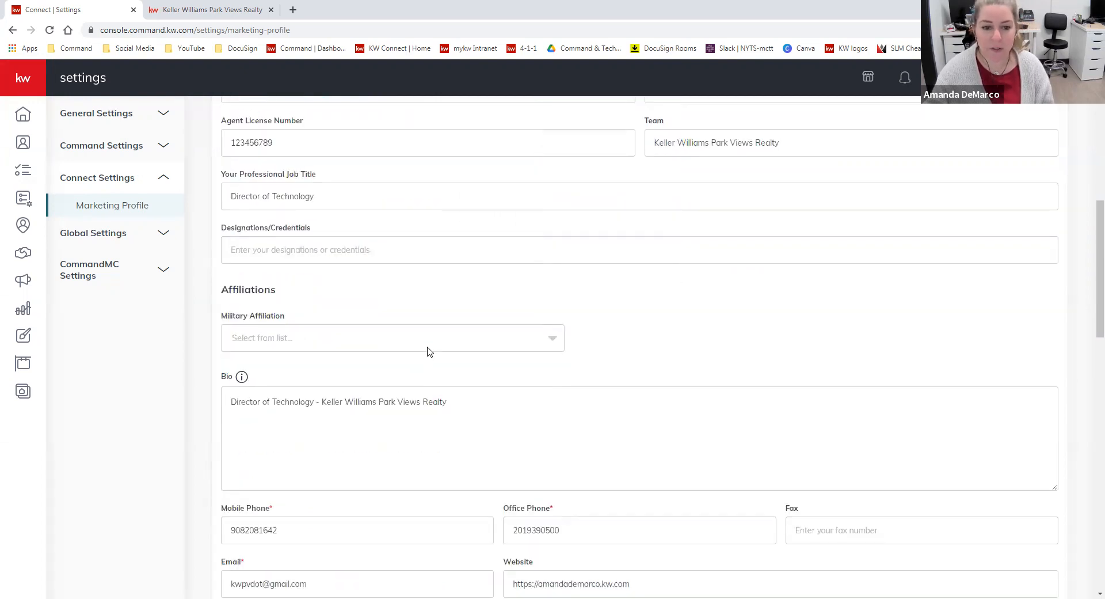
click(427, 344)
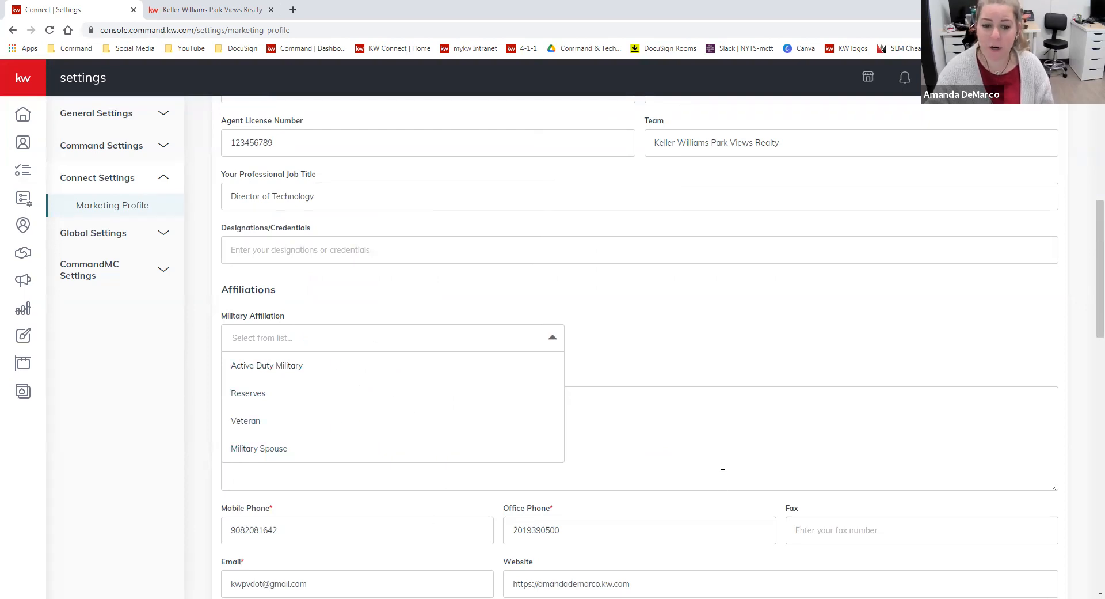
click(397, 477)
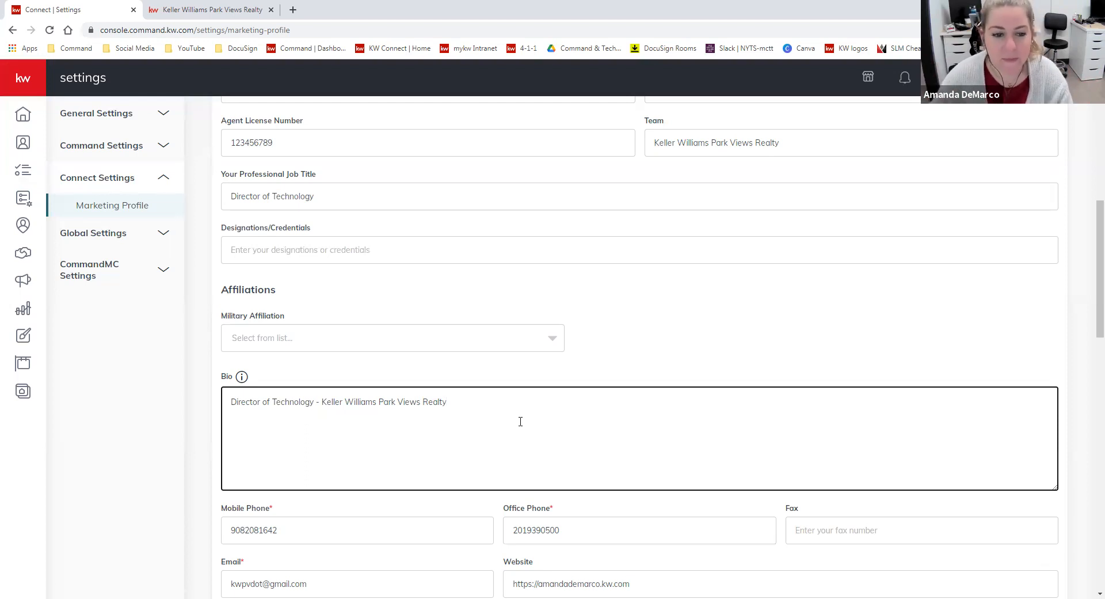
Review the bio, contact details and website, plus the Market Center / Brokerage information down to its license number
scroll(501, 373, down, 1)
scroll(501, 373, down, 1)
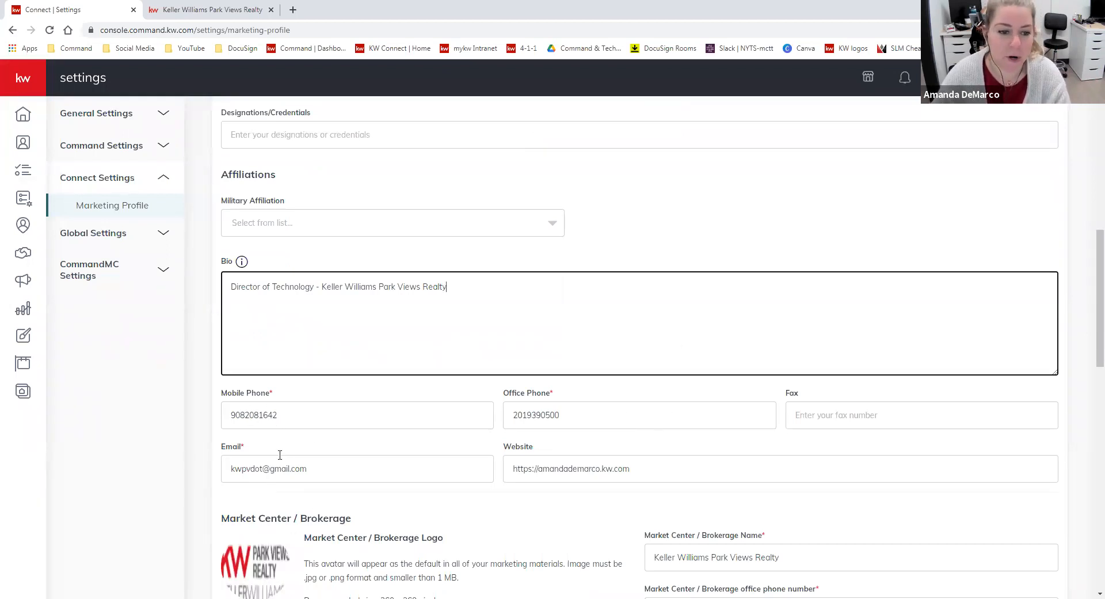
scroll(660, 499, down, 2)
drag(662, 354, 504, 377)
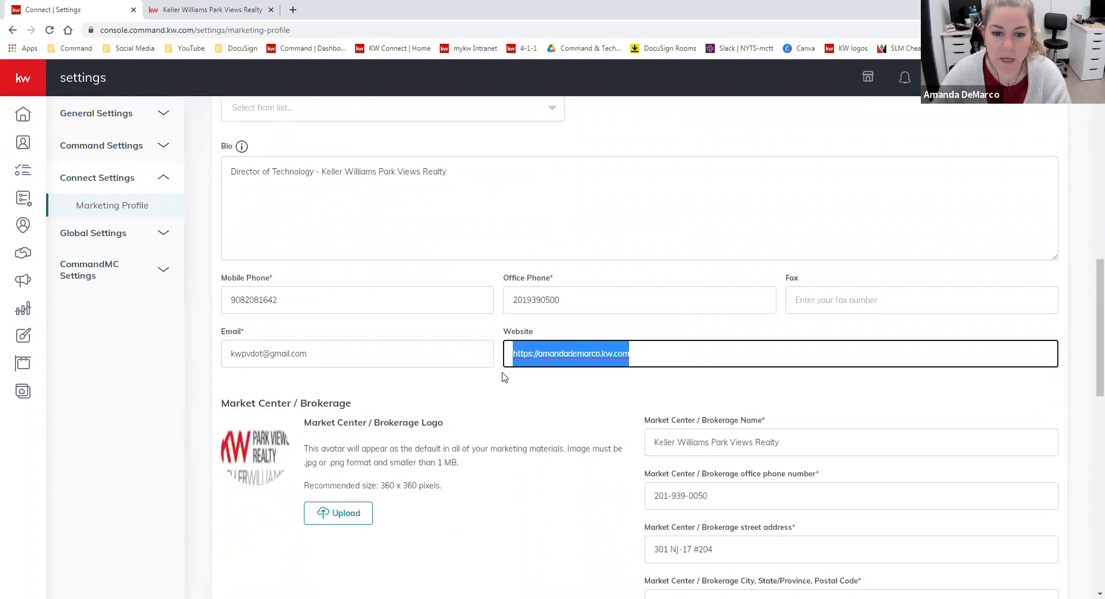
click(632, 383)
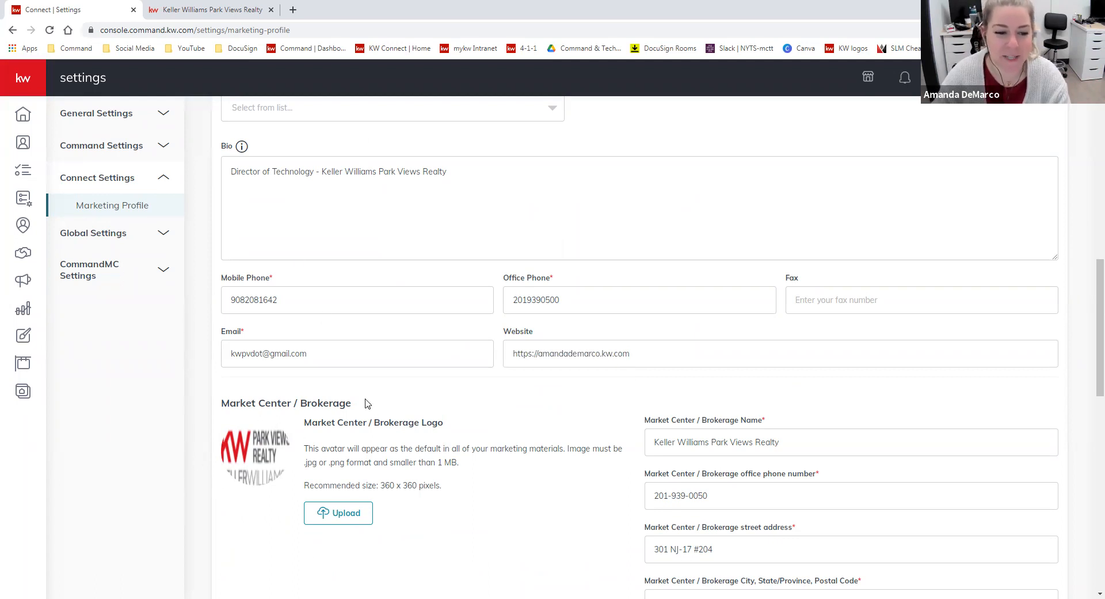
scroll(351, 402, down, 1)
scroll(500, 473, down, 1)
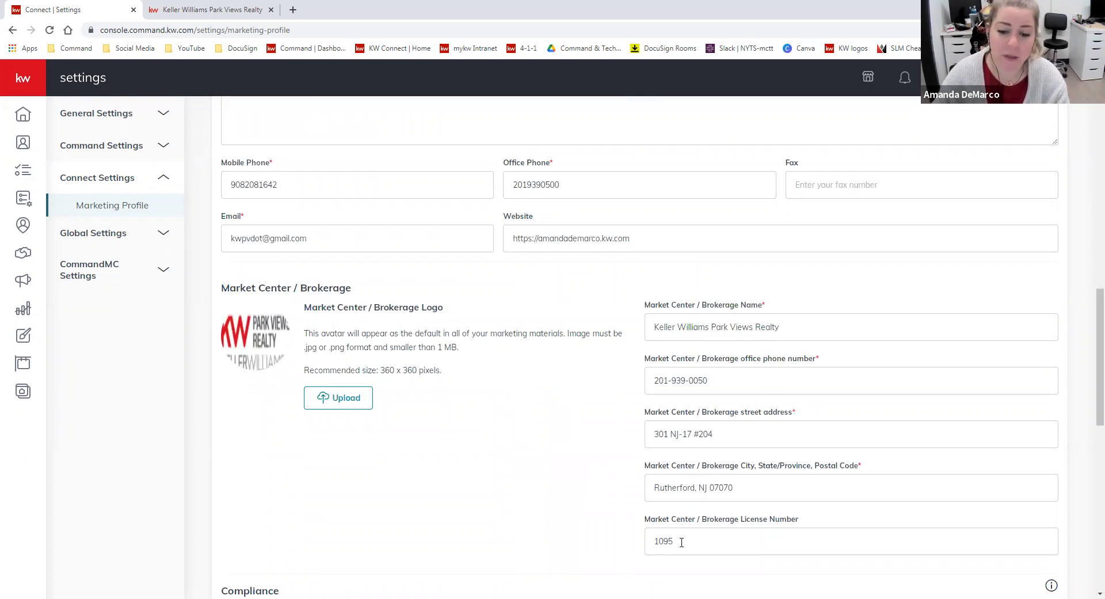
drag(680, 541, 653, 541)
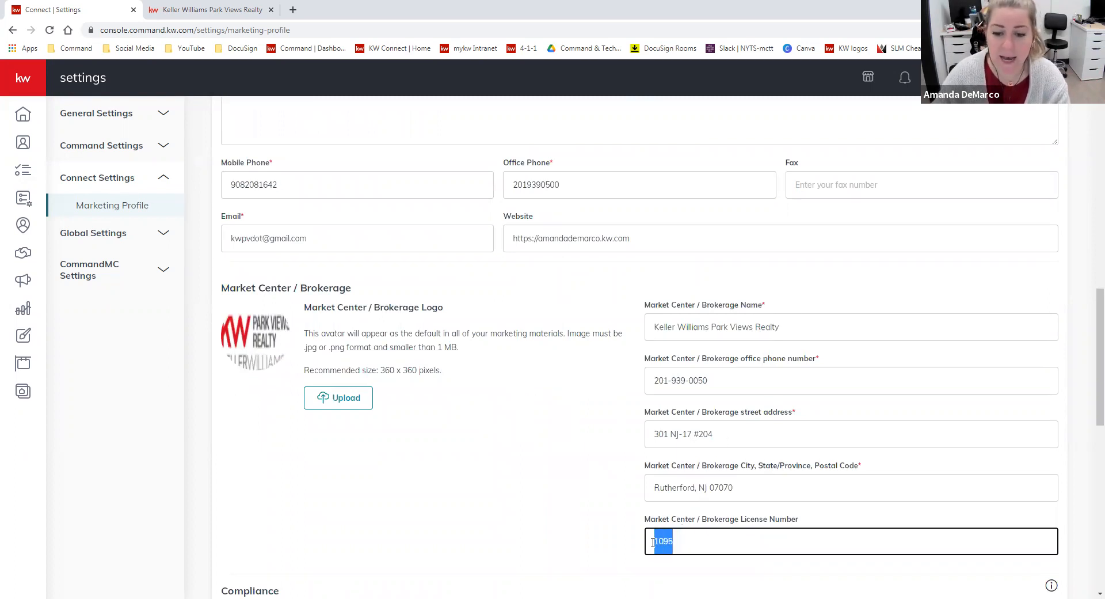
click(730, 549)
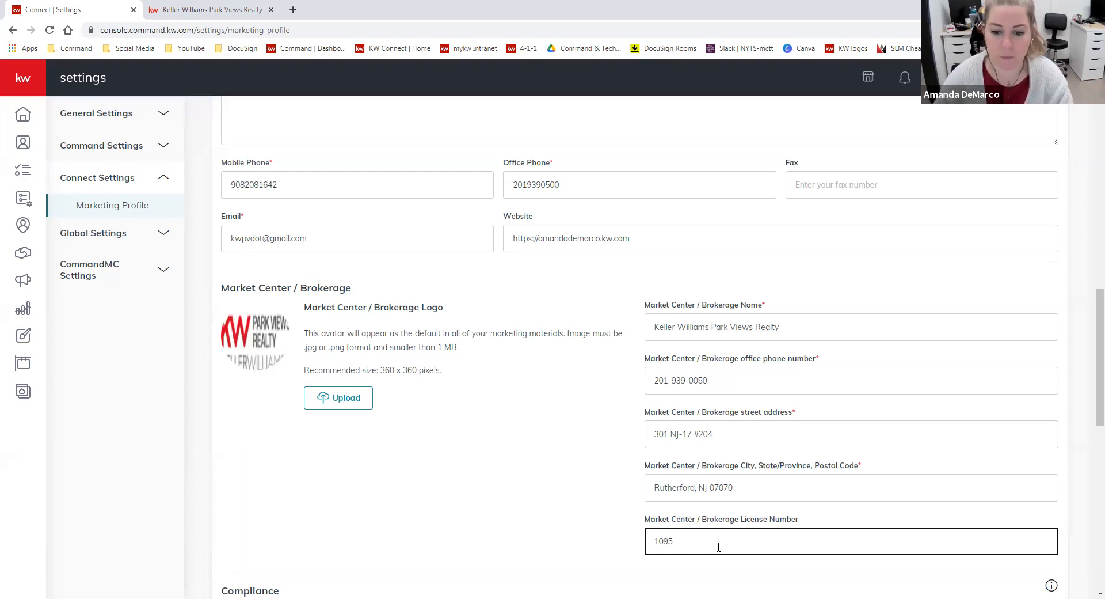
Review the Compliance, Social and Google Analytics ID sections, and save the marketing profile
scroll(603, 489, down, 5)
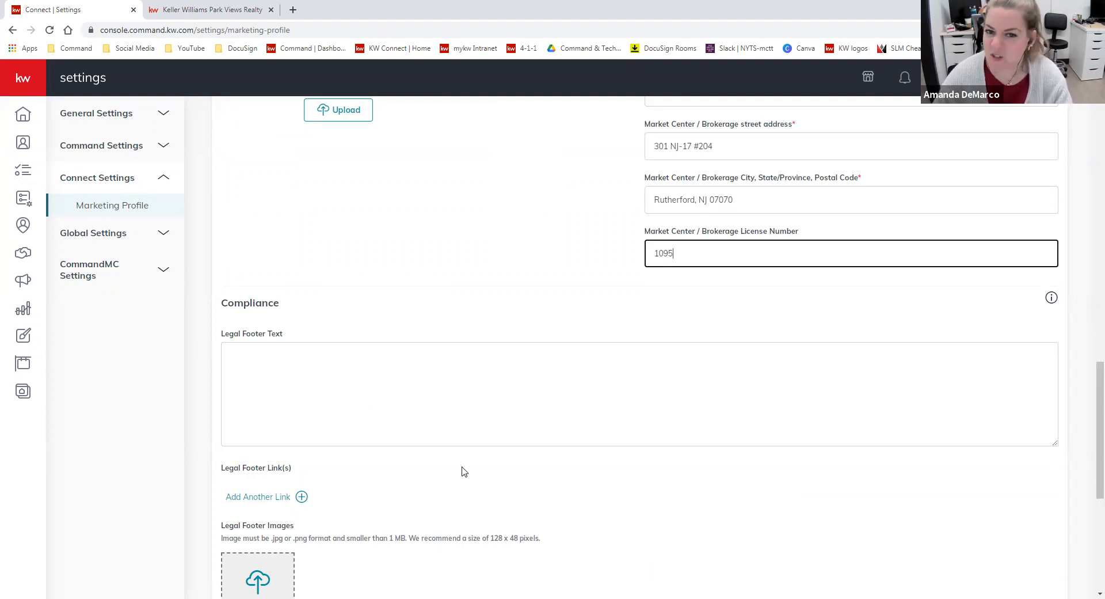
scroll(433, 379, down, 3)
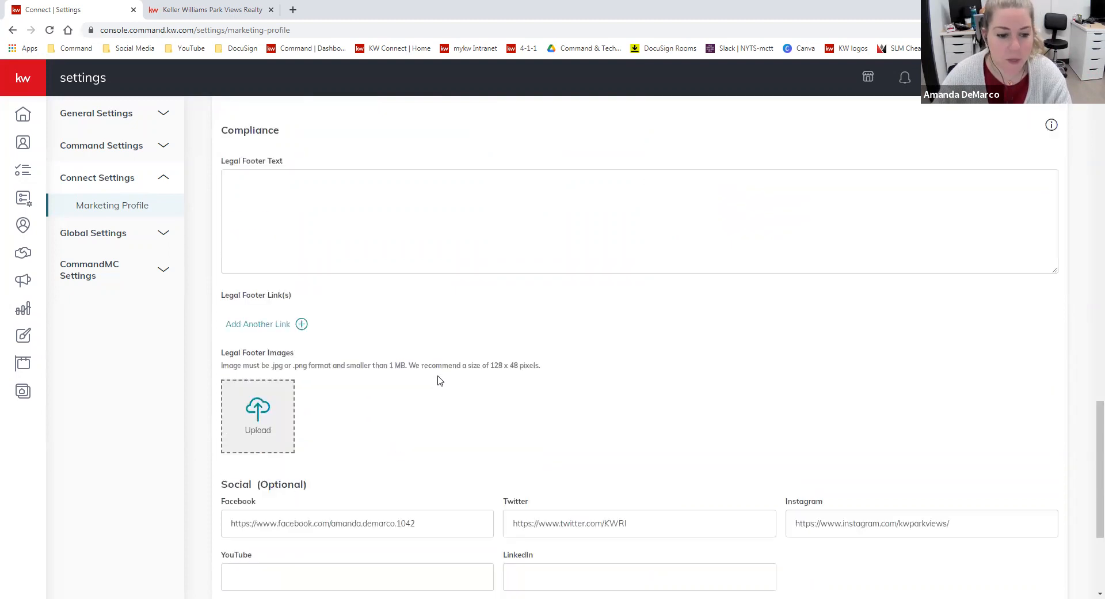
scroll(438, 379, down, 3)
scroll(347, 397, up, 1)
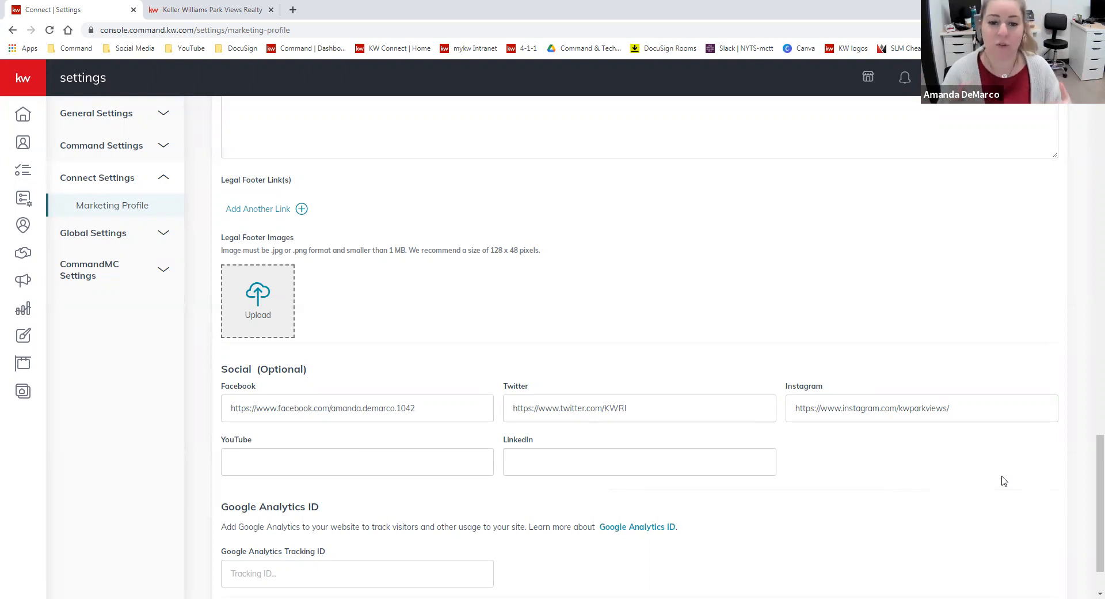
scroll(975, 459, down, 2)
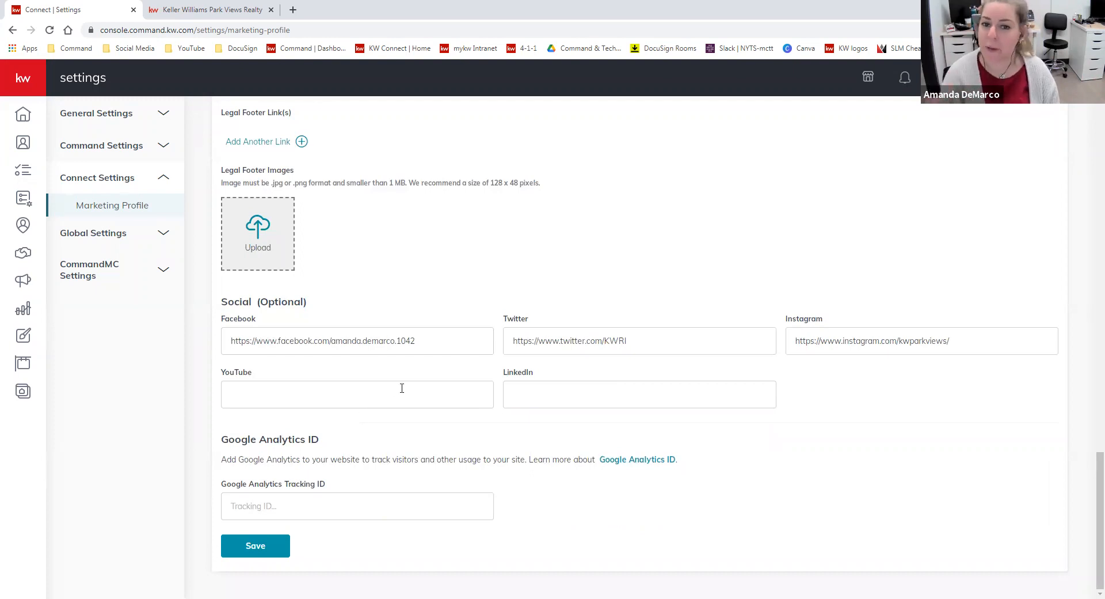
click(243, 553)
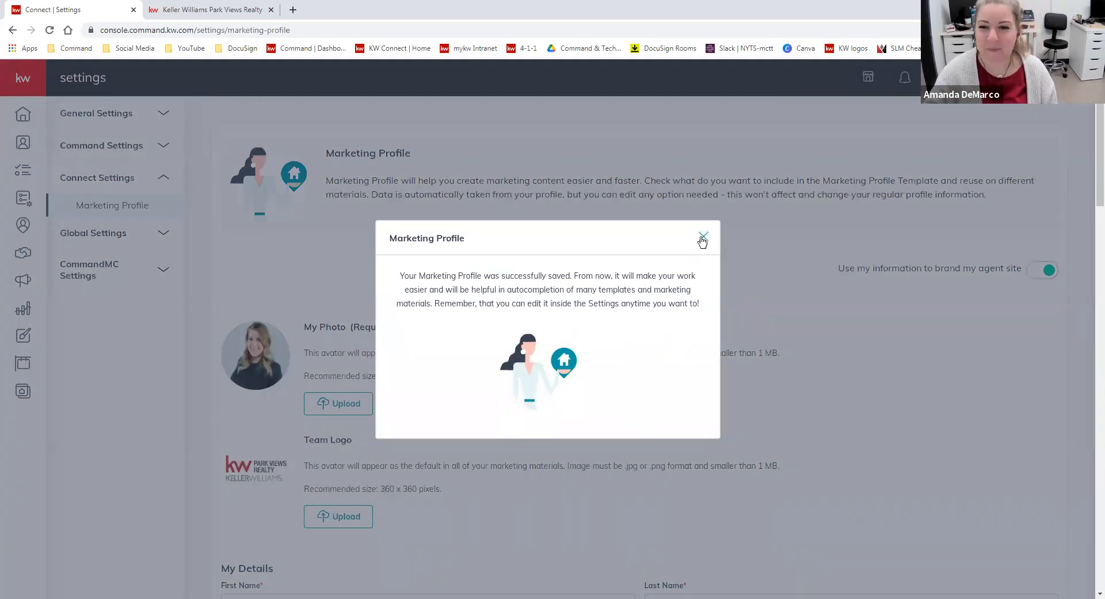
click(829, 283)
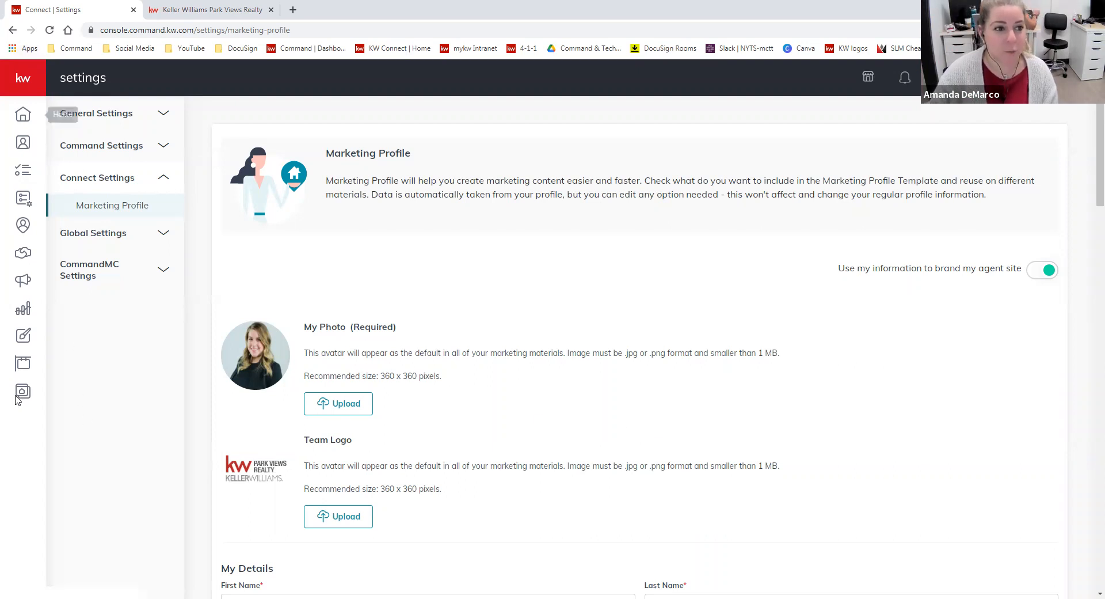
Open the Consumer section's site configuration and submit "I want to use the new KW Agent Sites" as the provider
click(21, 79)
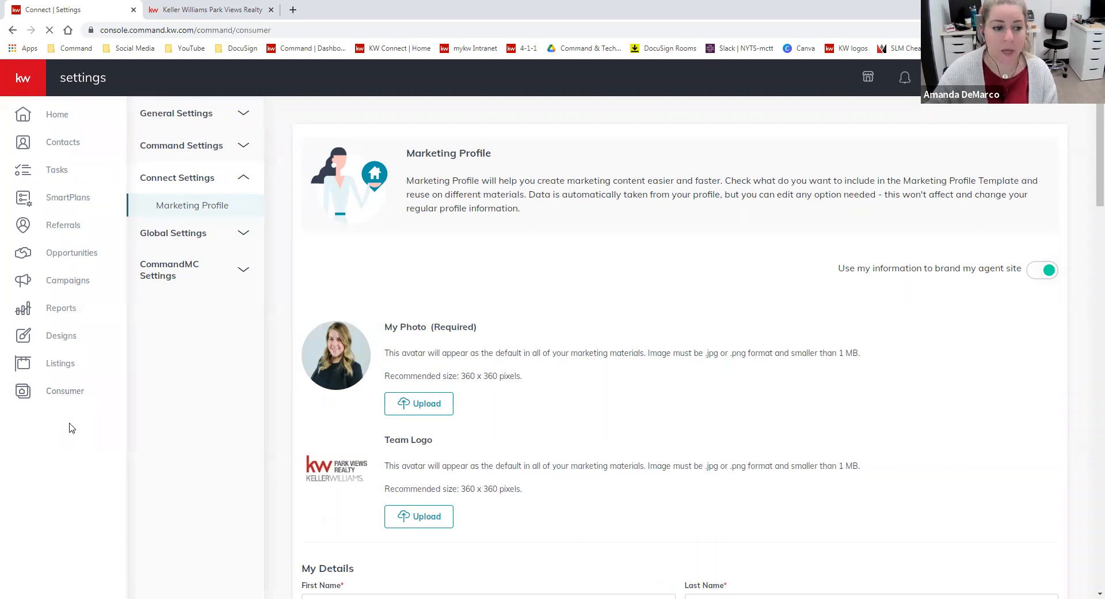
click(13, 403)
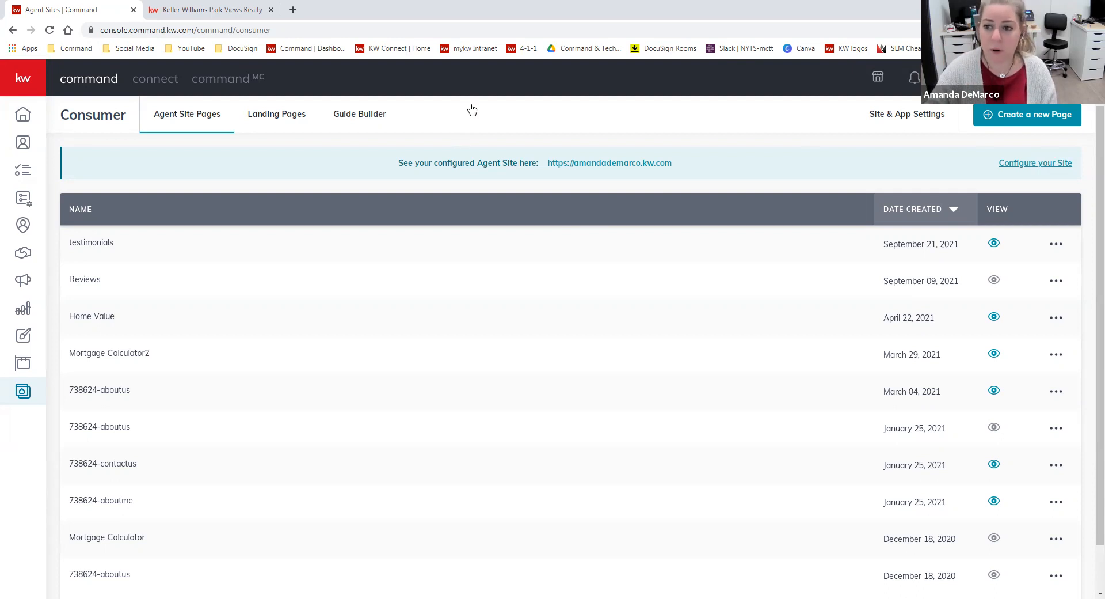
click(1052, 165)
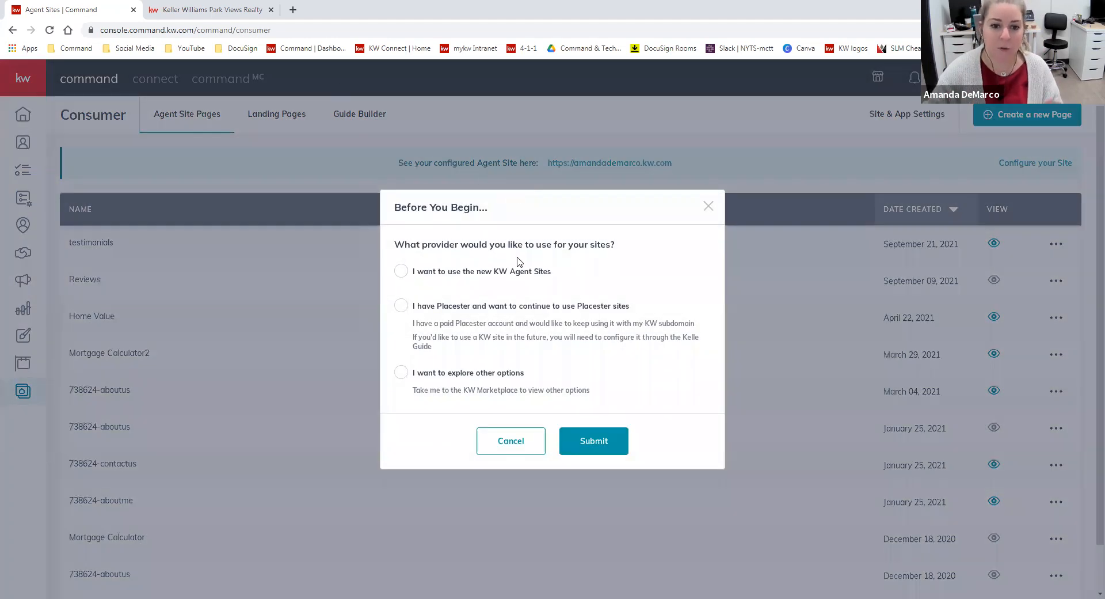
click(506, 274)
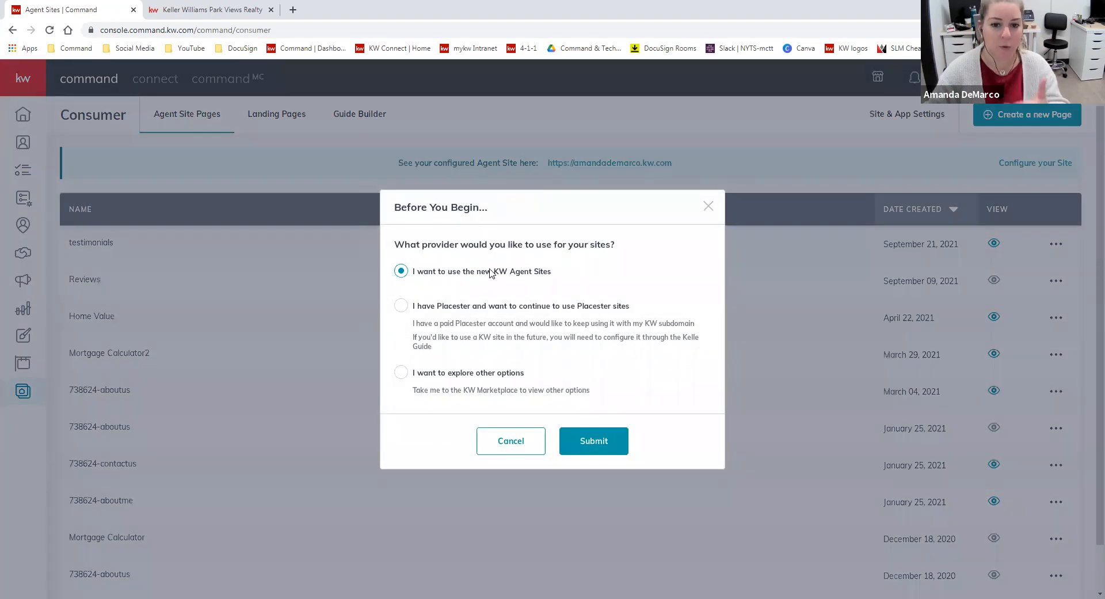
click(613, 444)
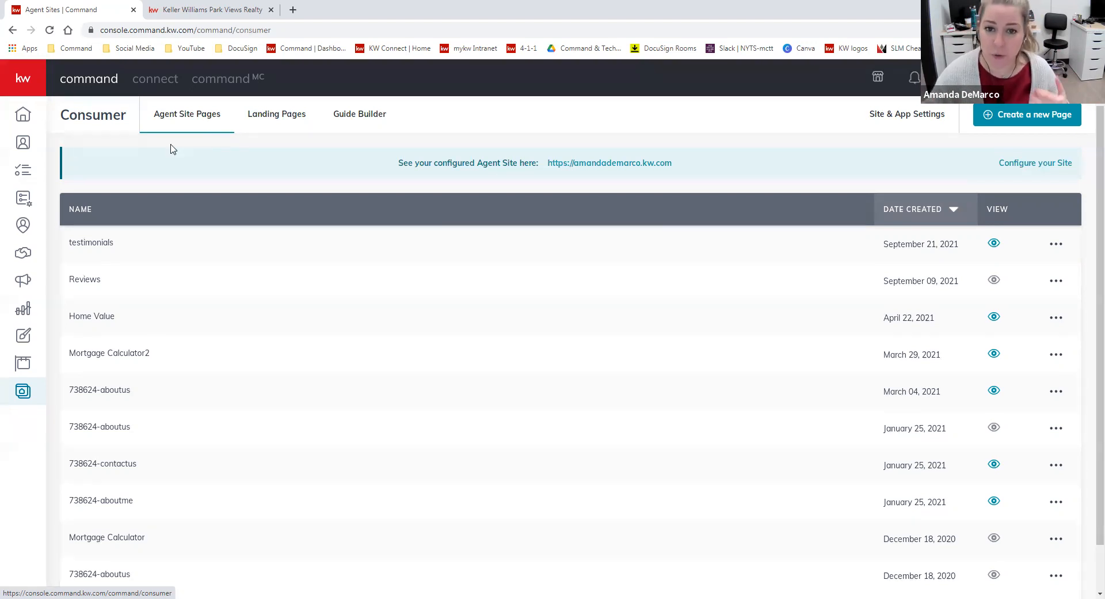
Compare the published agent site's home page and web address with kw.com opened in a new tab
click(205, 11)
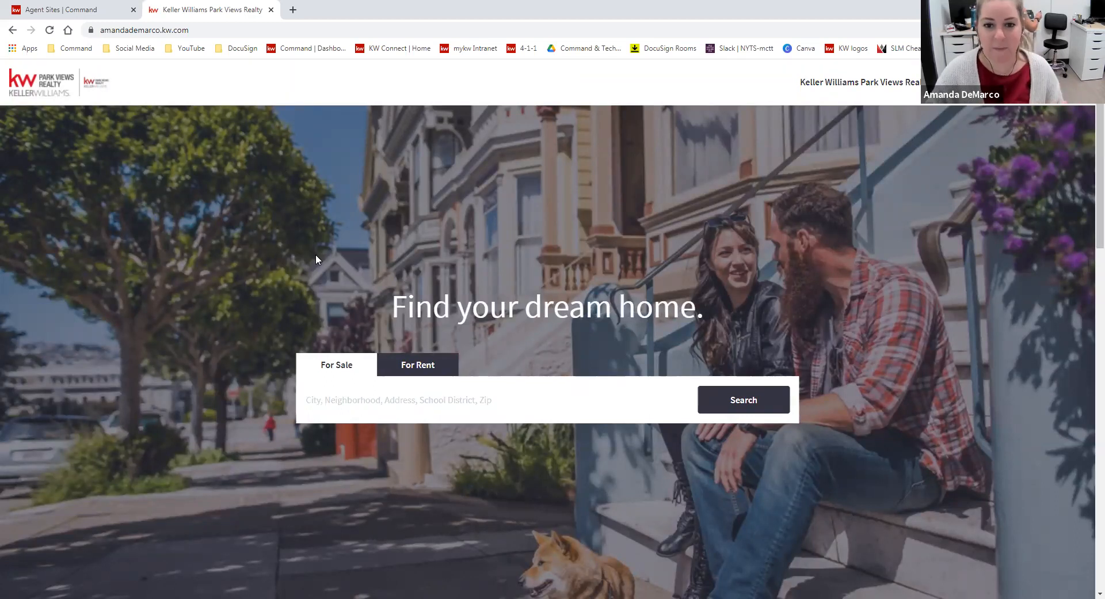
click(293, 10)
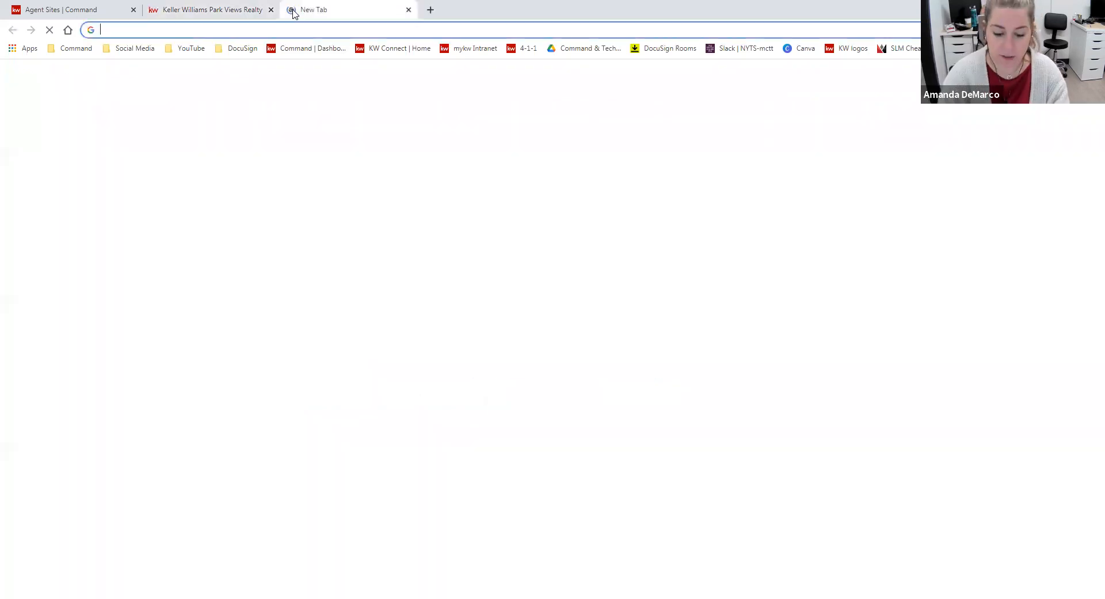
text(kw.com)
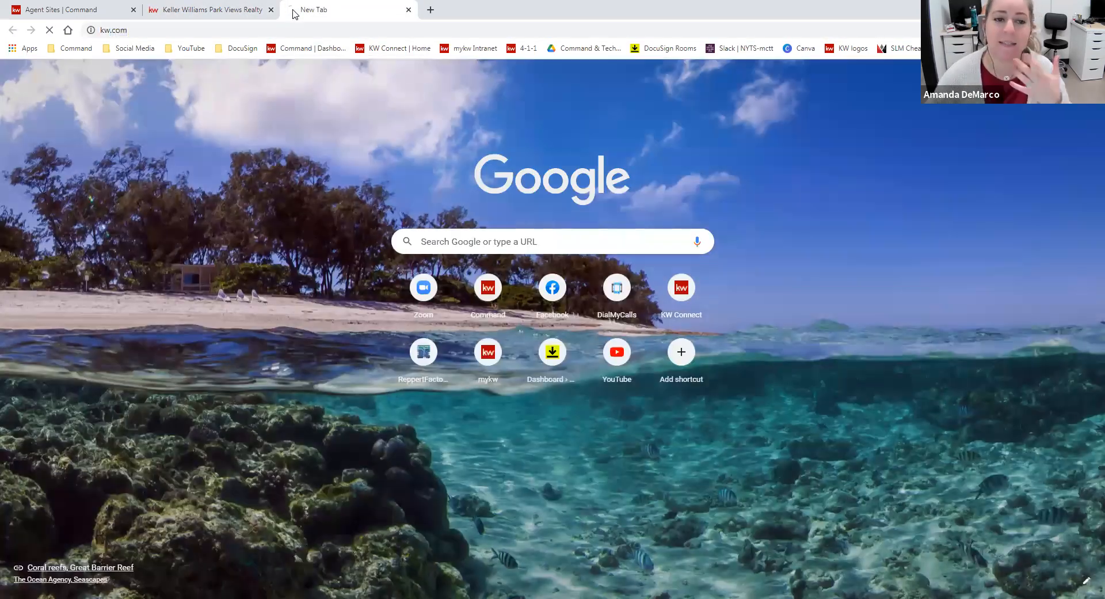
key(Return)
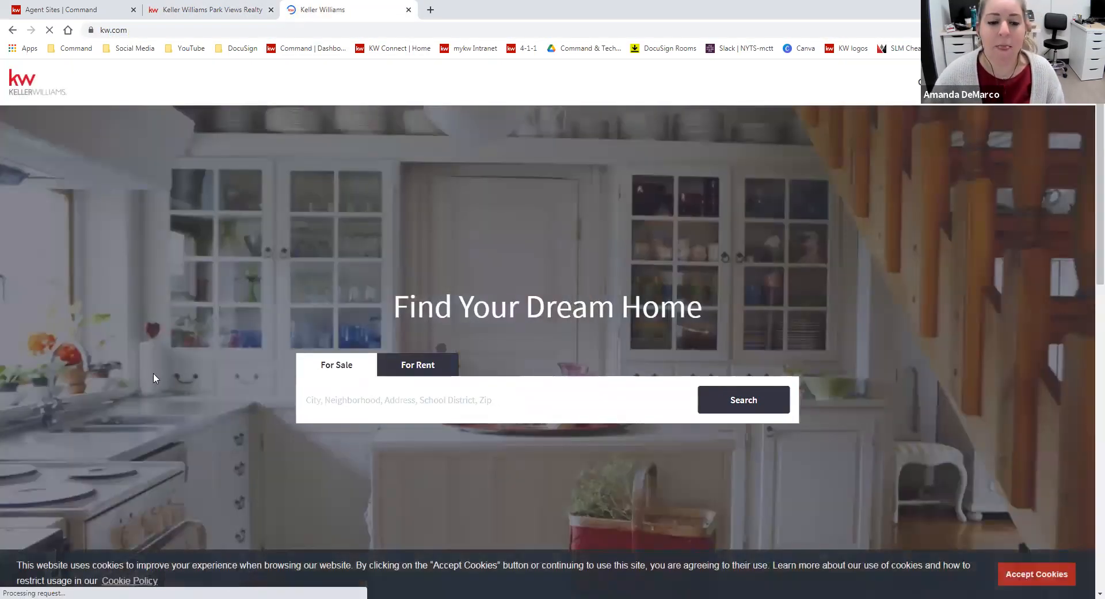
click(214, 10)
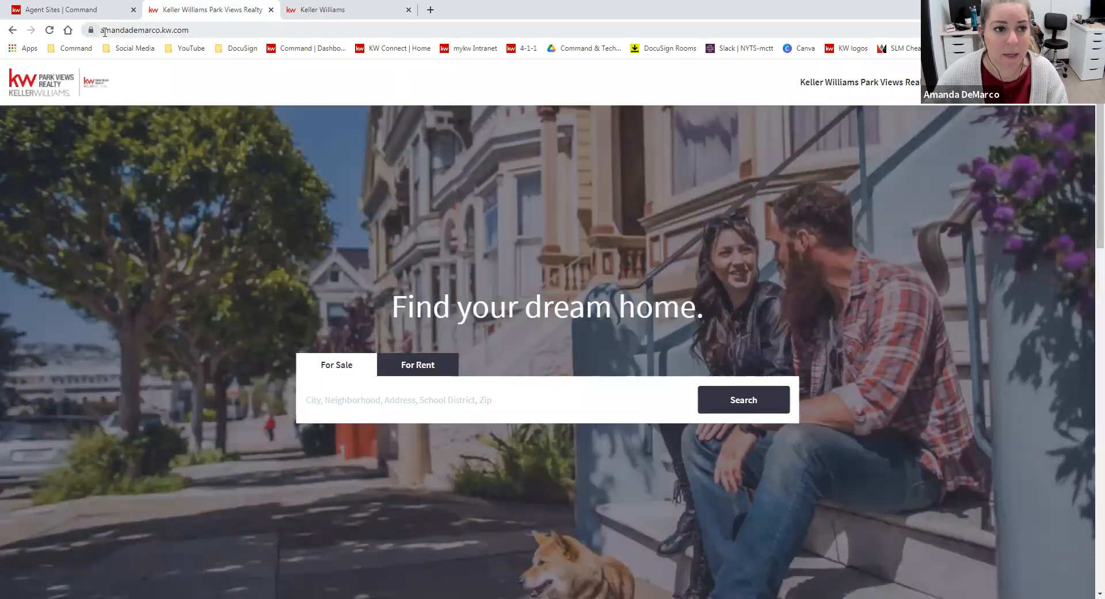
drag(104, 32, 156, 32)
click(280, 122)
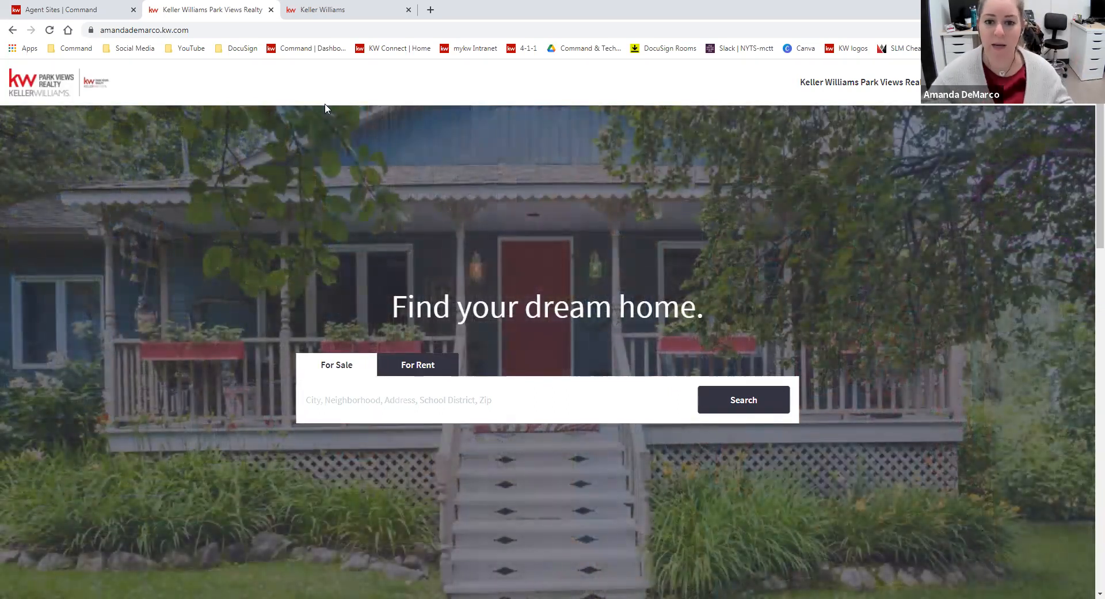
Switch from kw.com back to the published agent site and open its header menu listing the sub-pages and social links
click(380, 10)
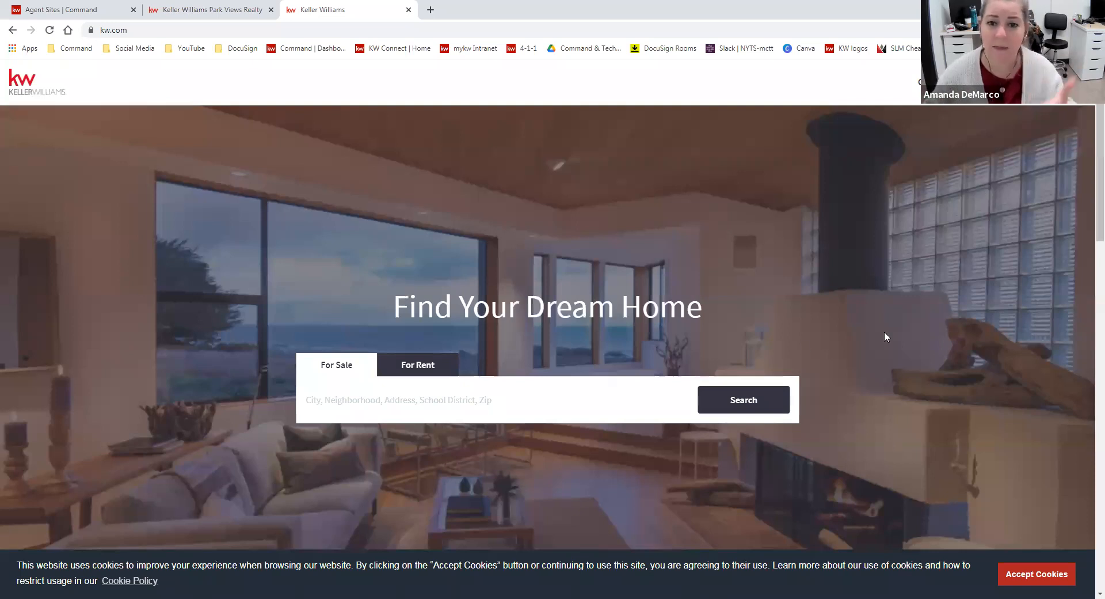
click(229, 11)
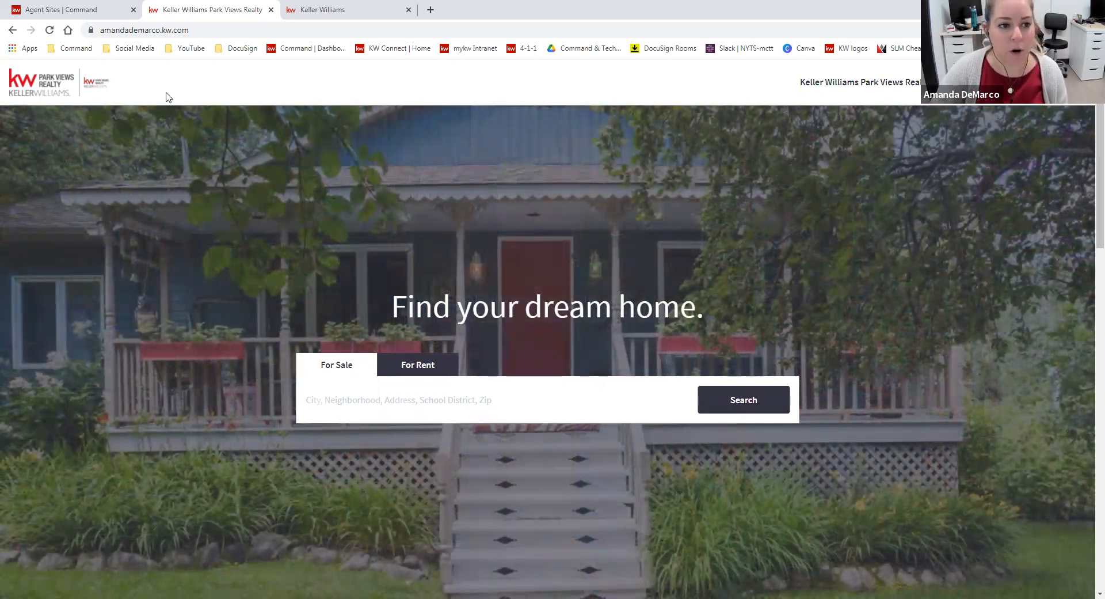
click(906, 84)
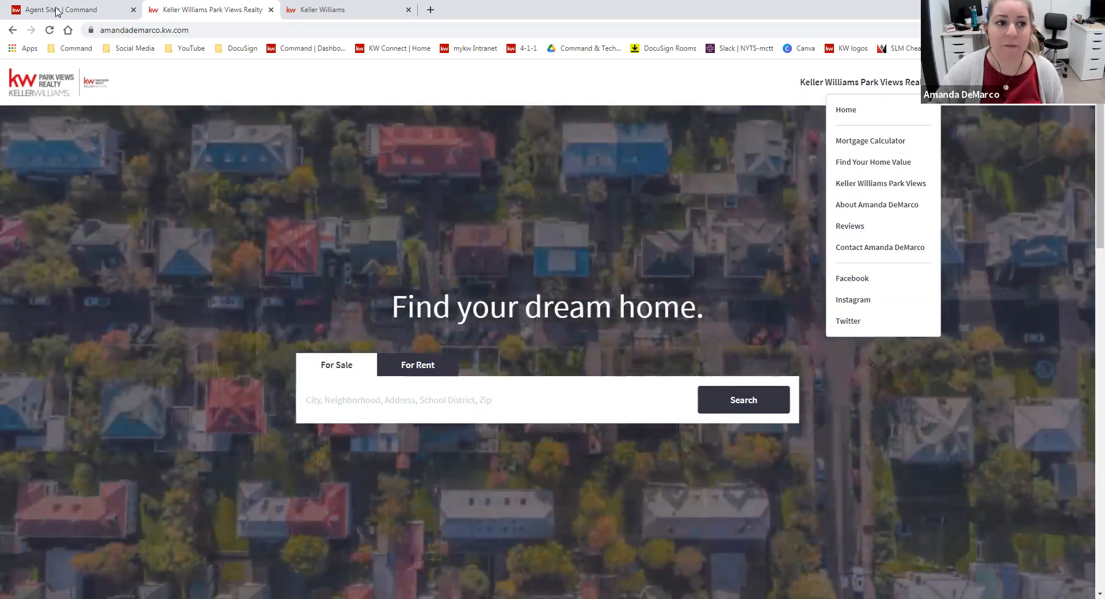
Open the first landing page from Consumer's Landing Pages list and examine the parts of its web address
click(57, 9)
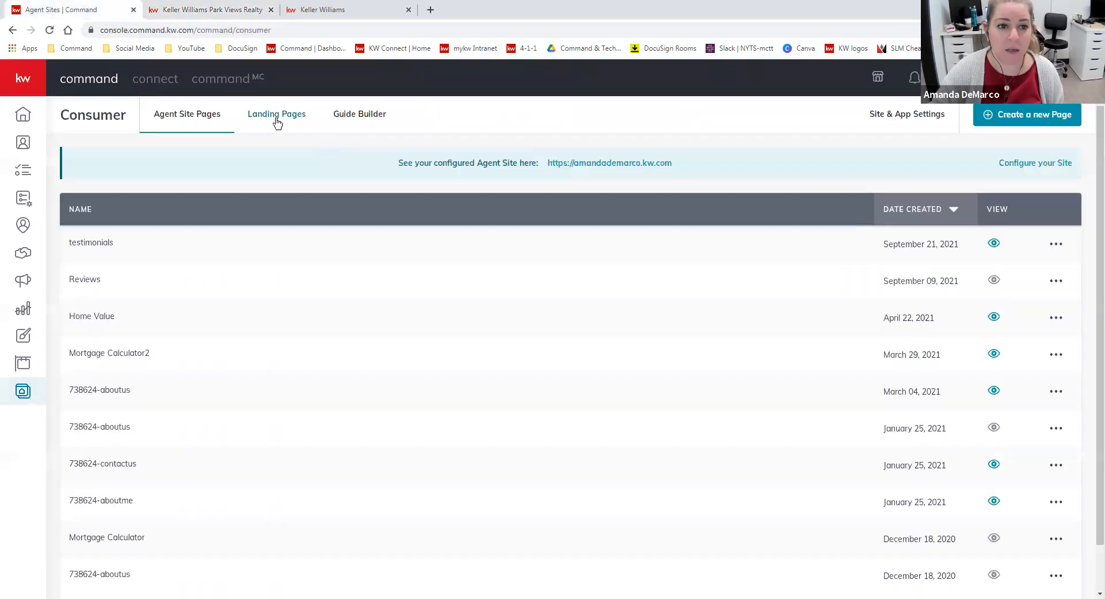
click(276, 118)
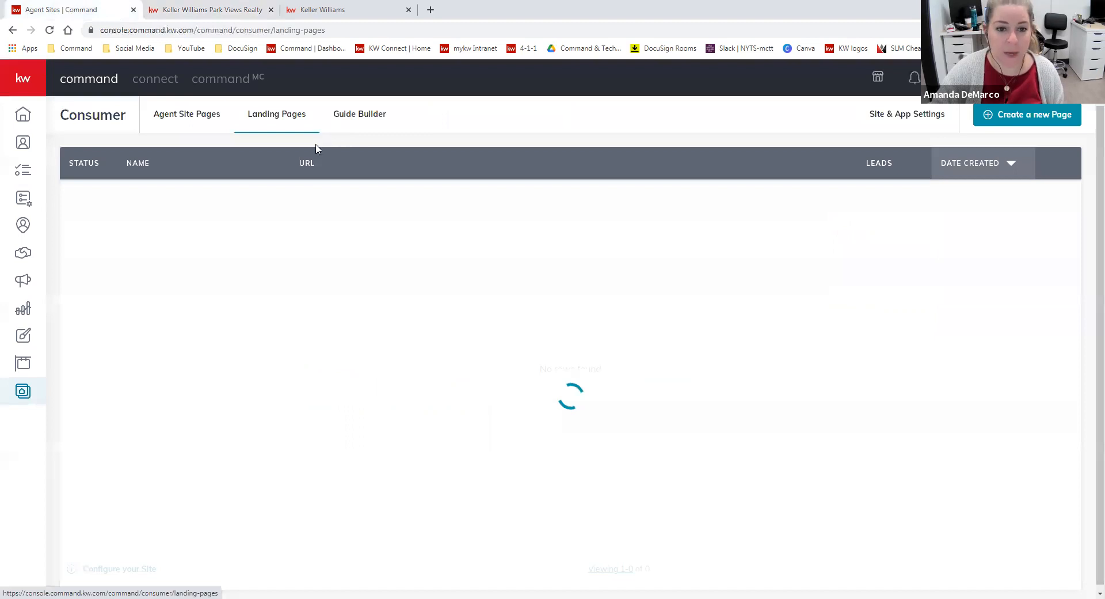
click(347, 196)
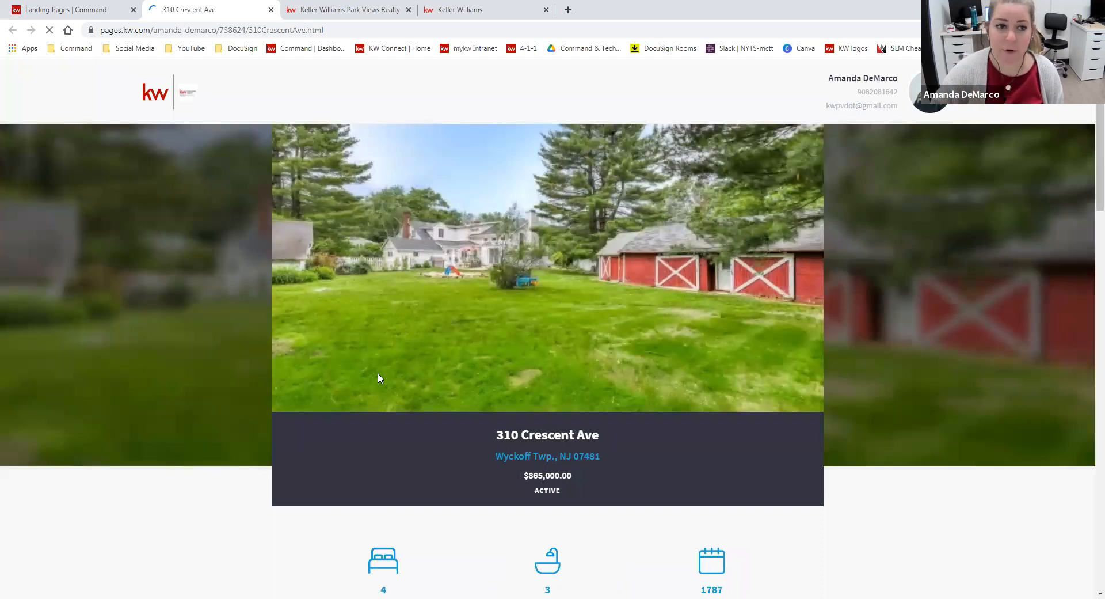
drag(104, 32, 152, 32)
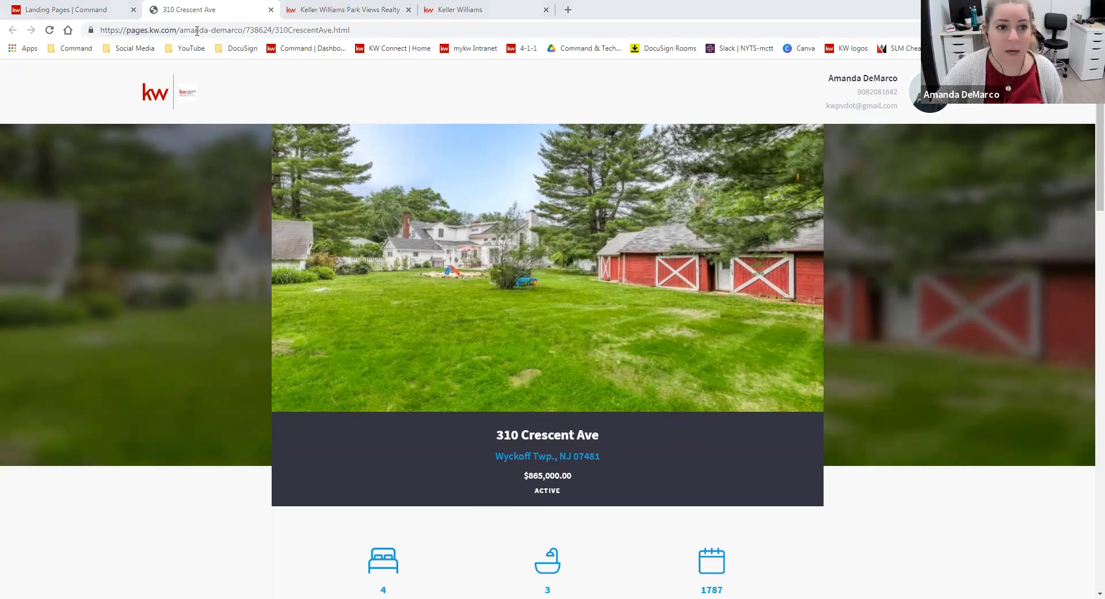
double_click(248, 32)
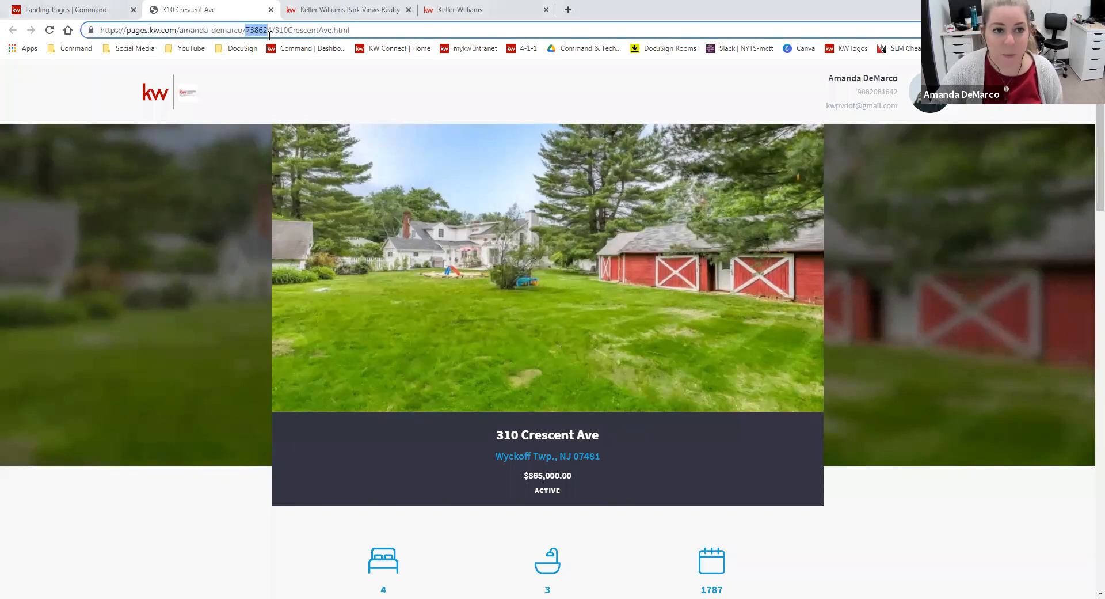
drag(275, 32, 333, 32)
click(365, 212)
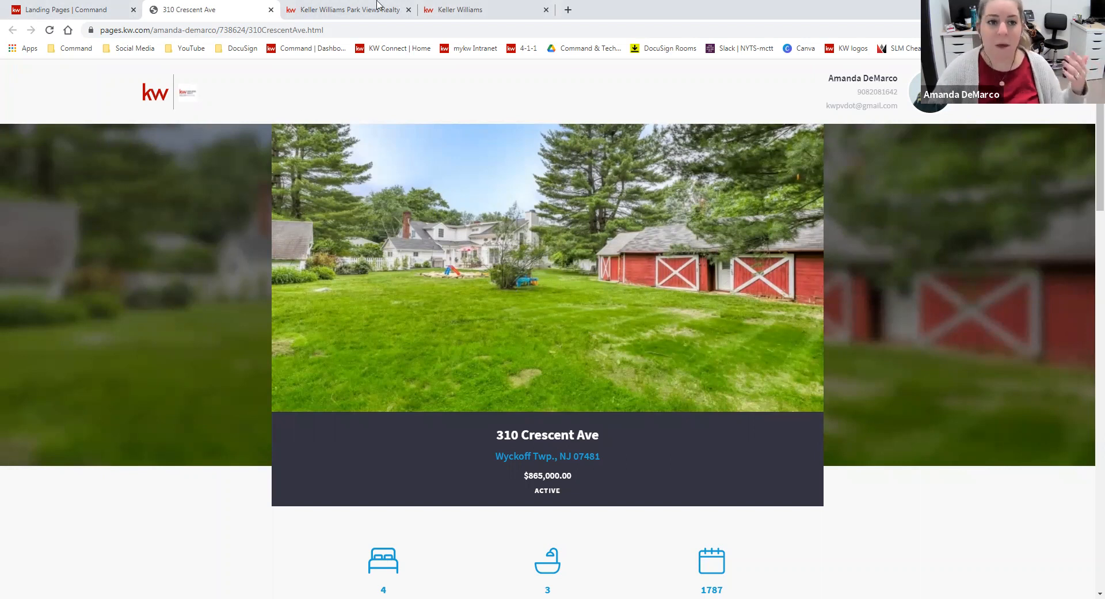
Compare the published agent site's home page with the opened property landing page
click(357, 9)
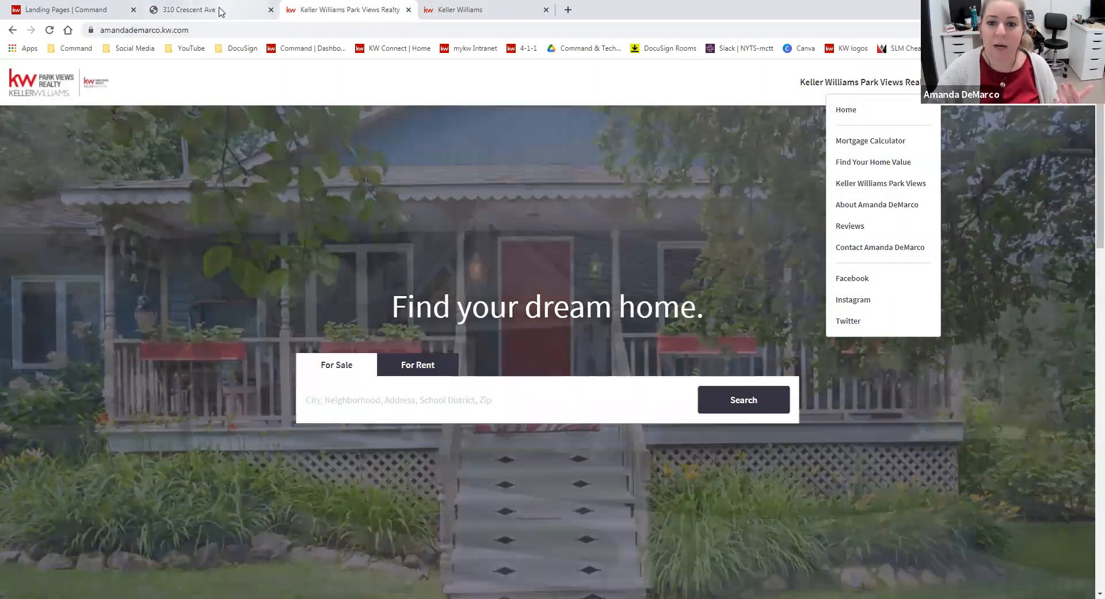
click(190, 9)
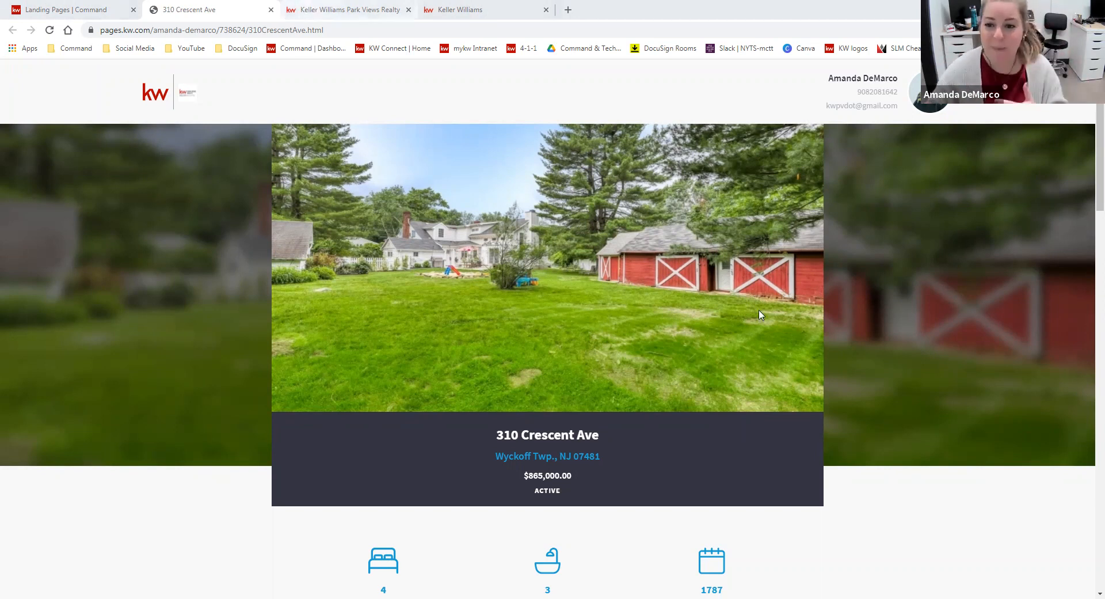
key(ctrl+Tab)
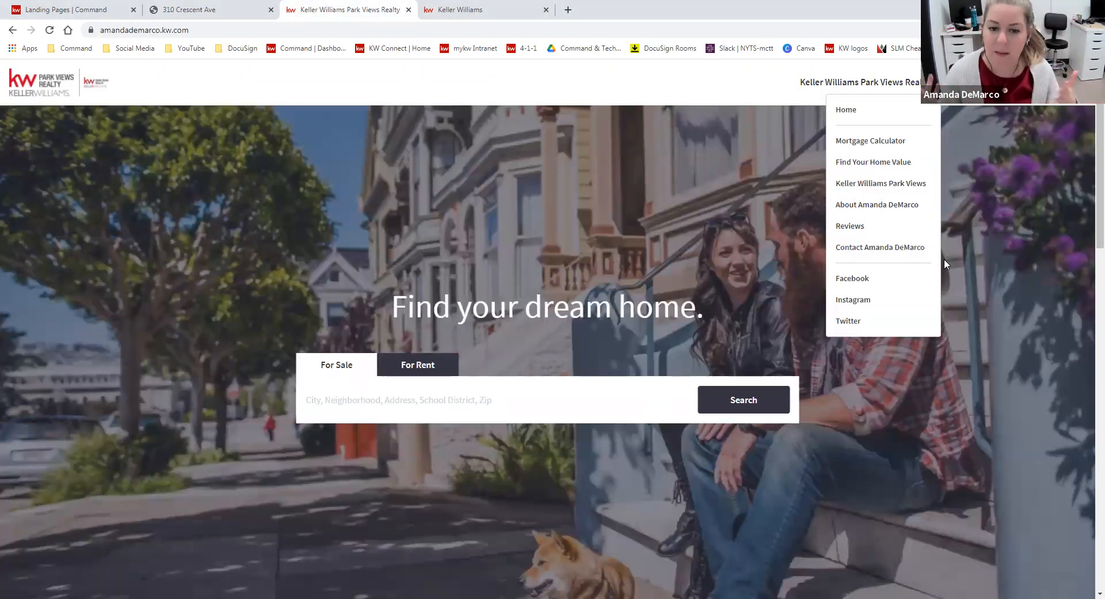
Return to the Consumer section and look through the list of Agent Site Pages
click(53, 8)
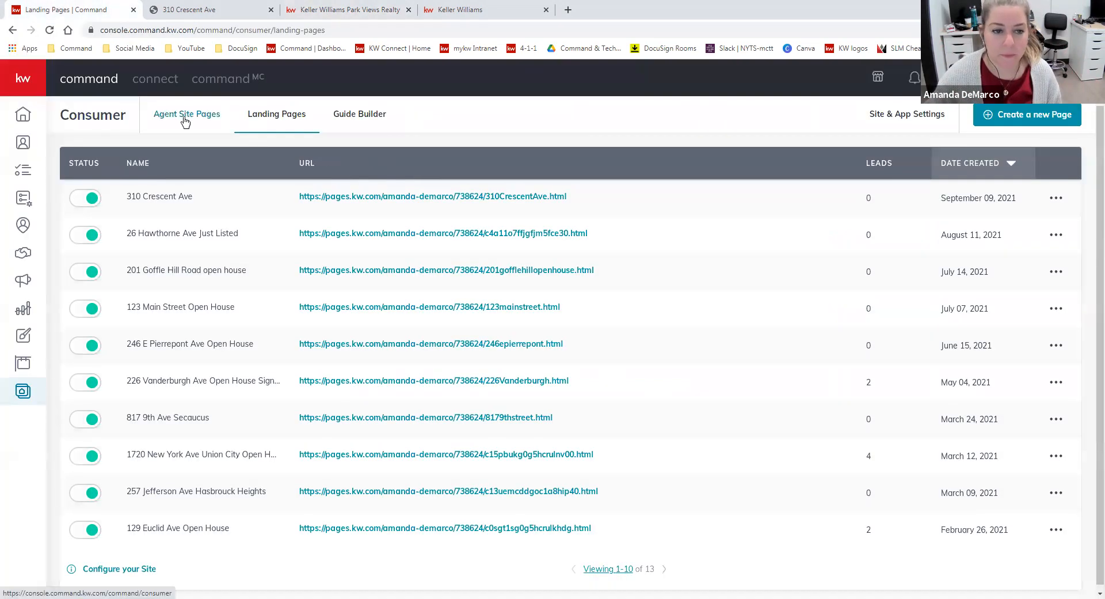
click(185, 121)
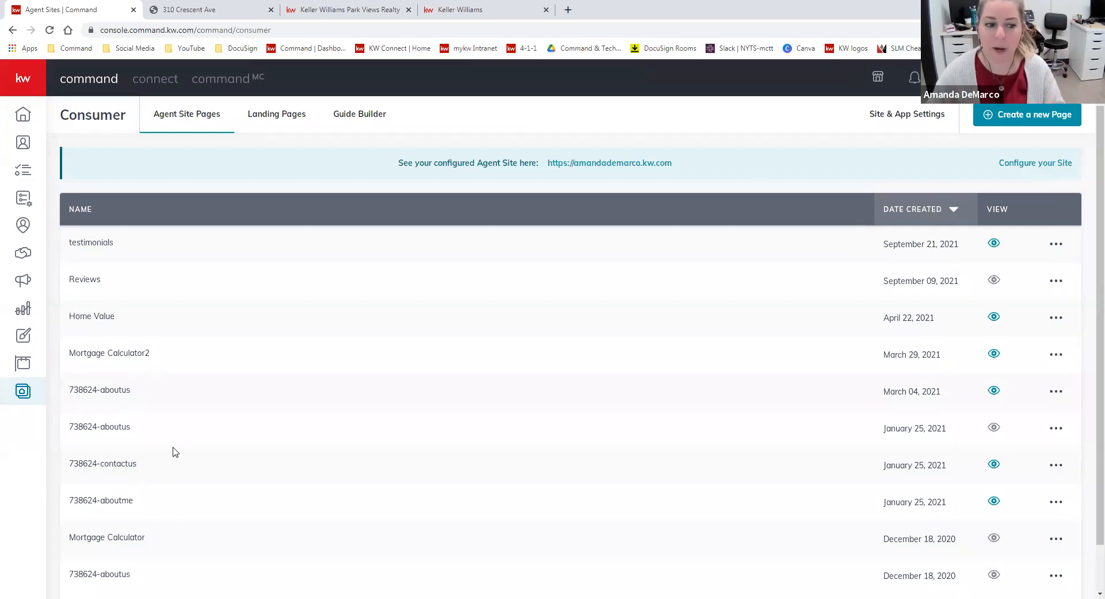
scroll(173, 447, down, 2)
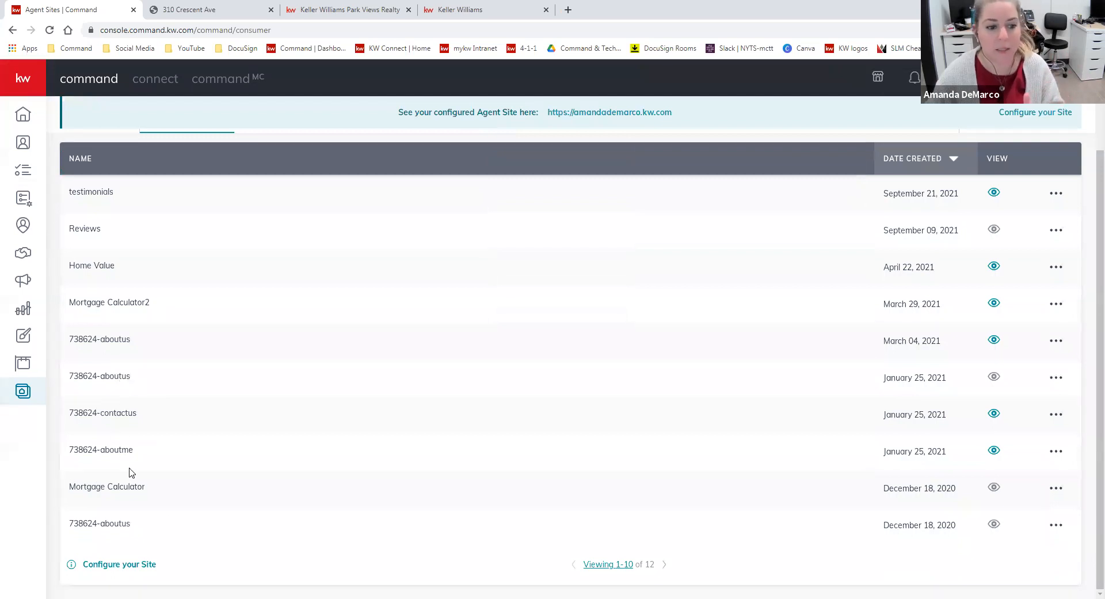
scroll(271, 441, up, 2)
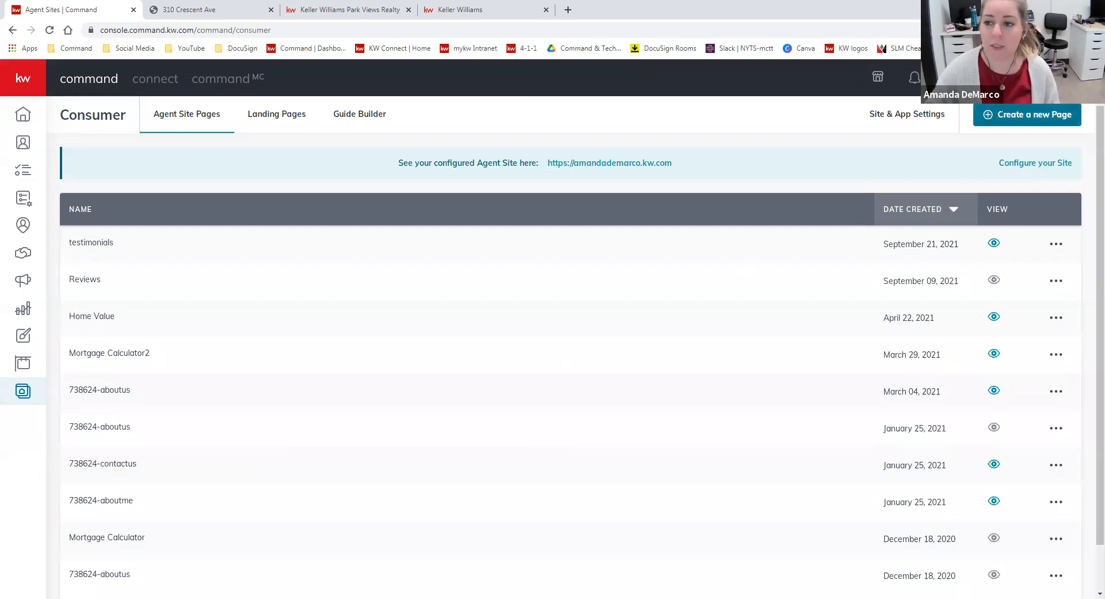
Compare the new-page types and create a new sub-page with the On My Agent Site option
click(1027, 115)
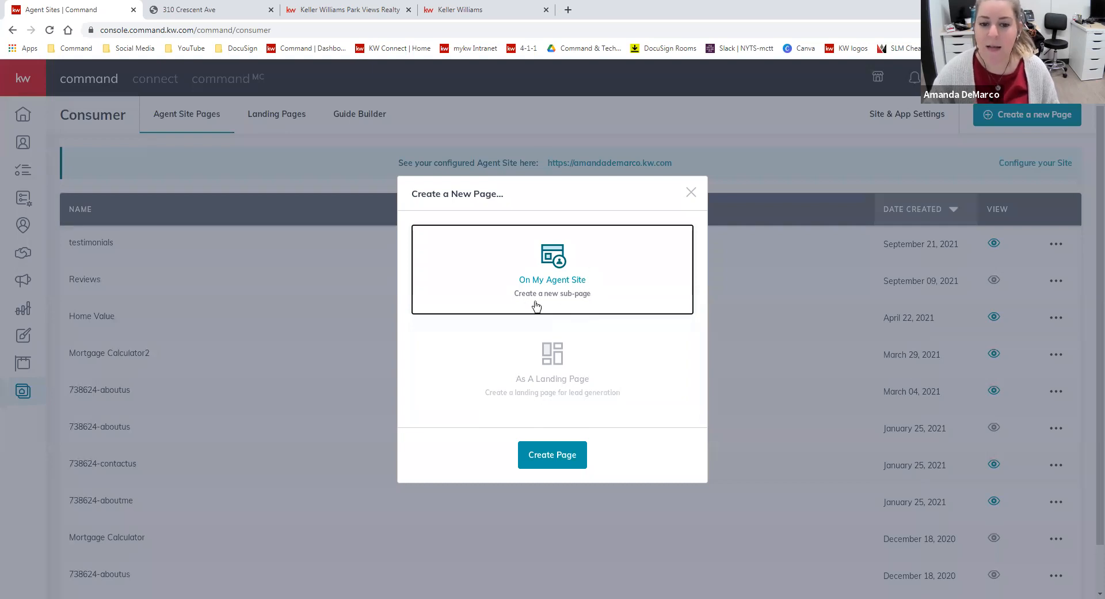
click(579, 385)
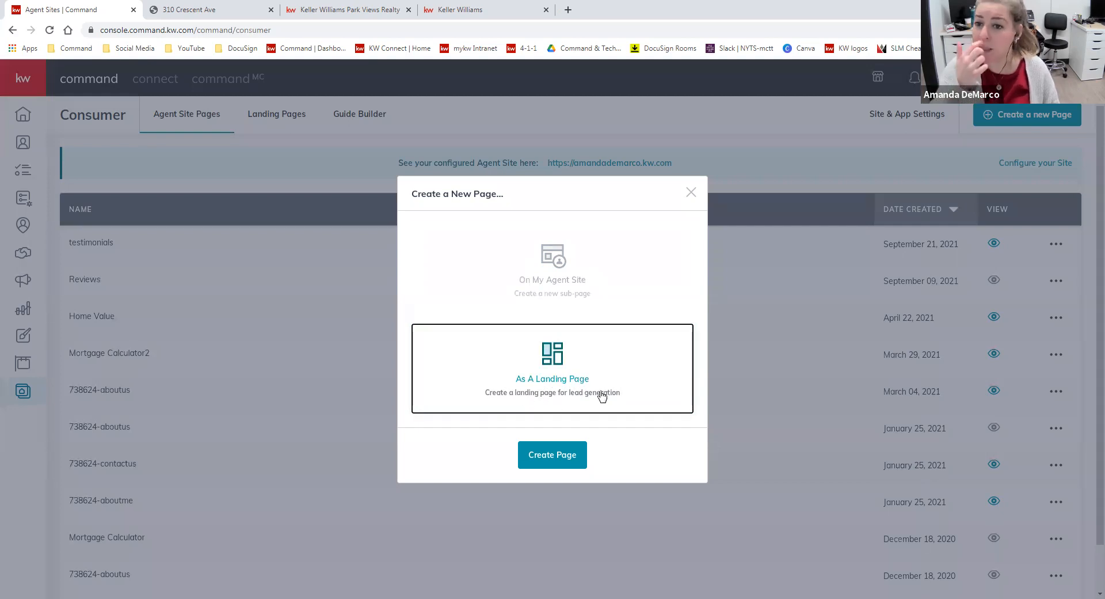
click(595, 265)
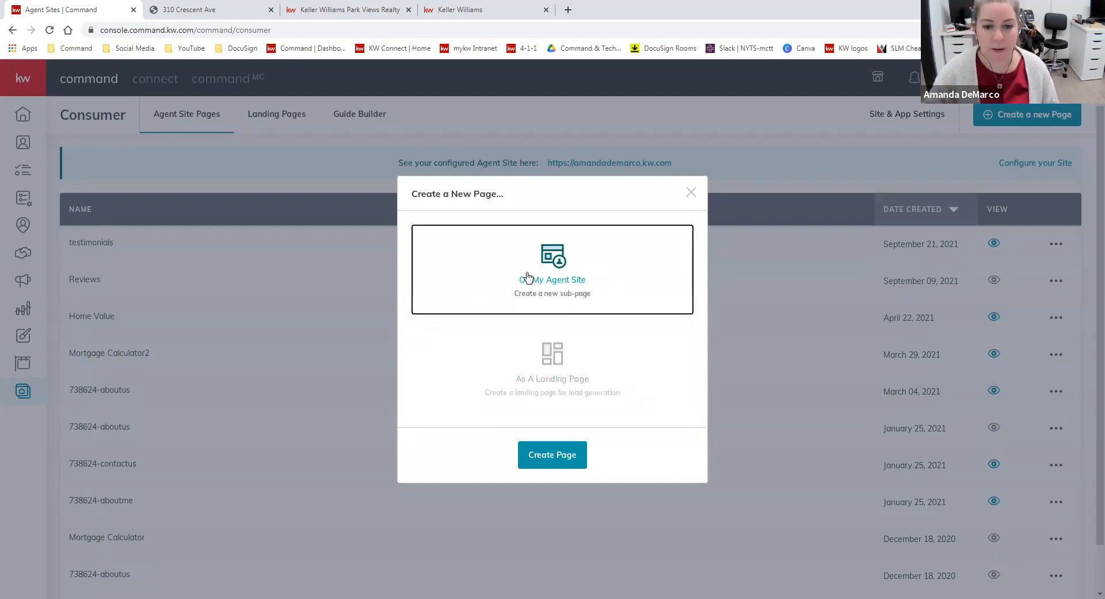
click(552, 455)
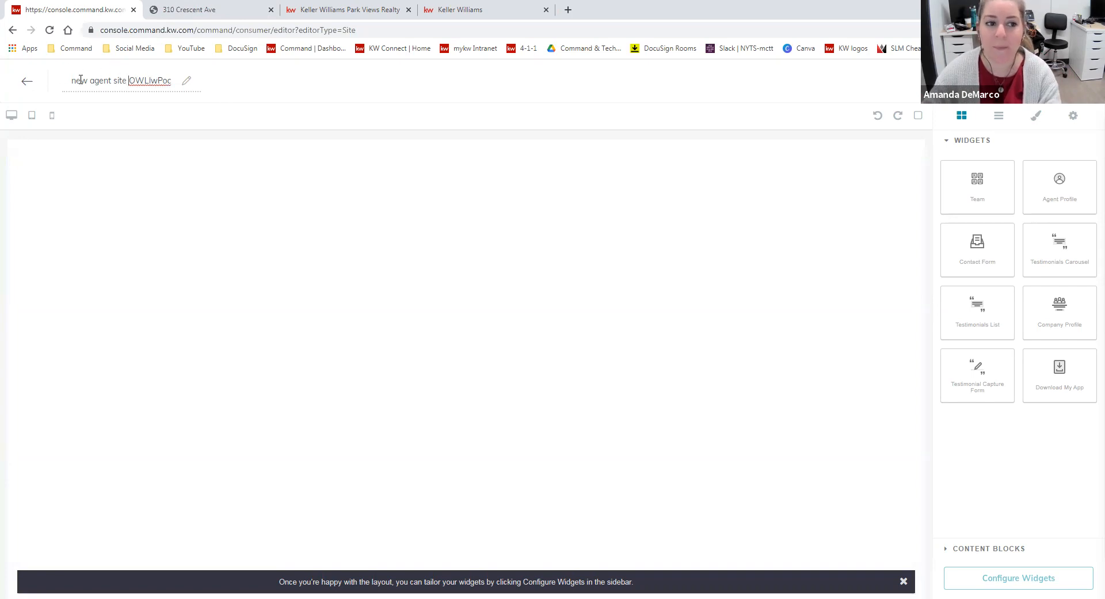
Rename the new agent site page as "Meet the Team"
double_click(159, 84)
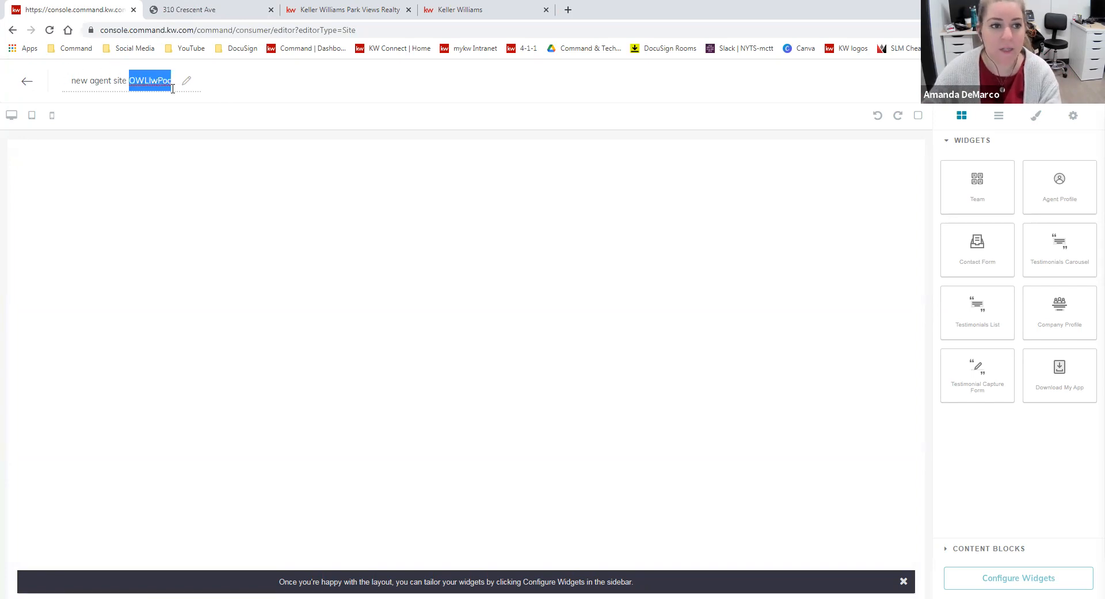
click(146, 81)
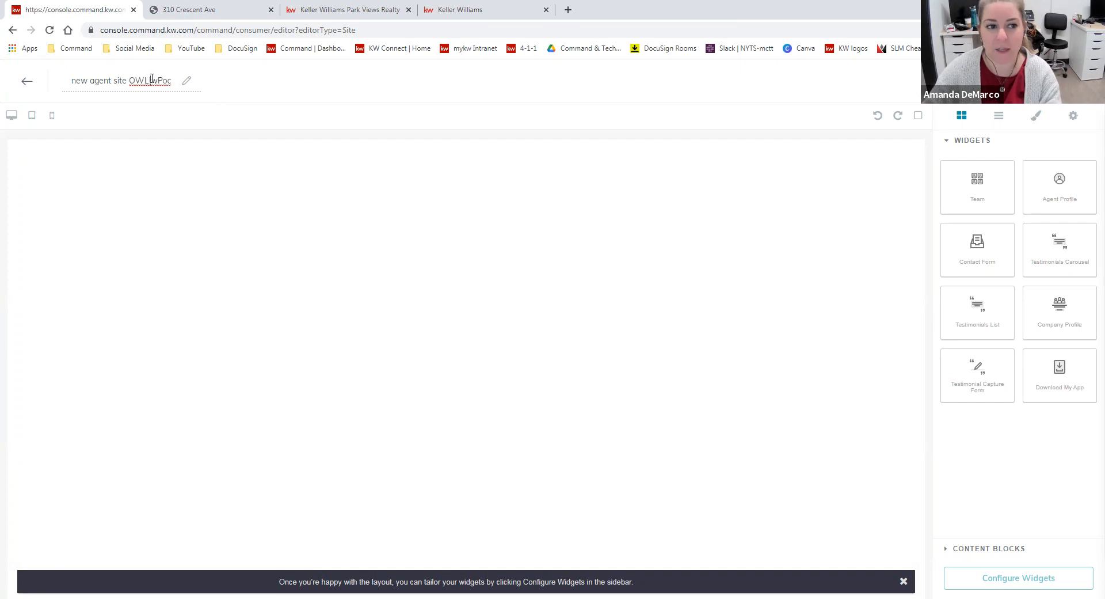
triple_click(152, 79)
key(BackSpace)
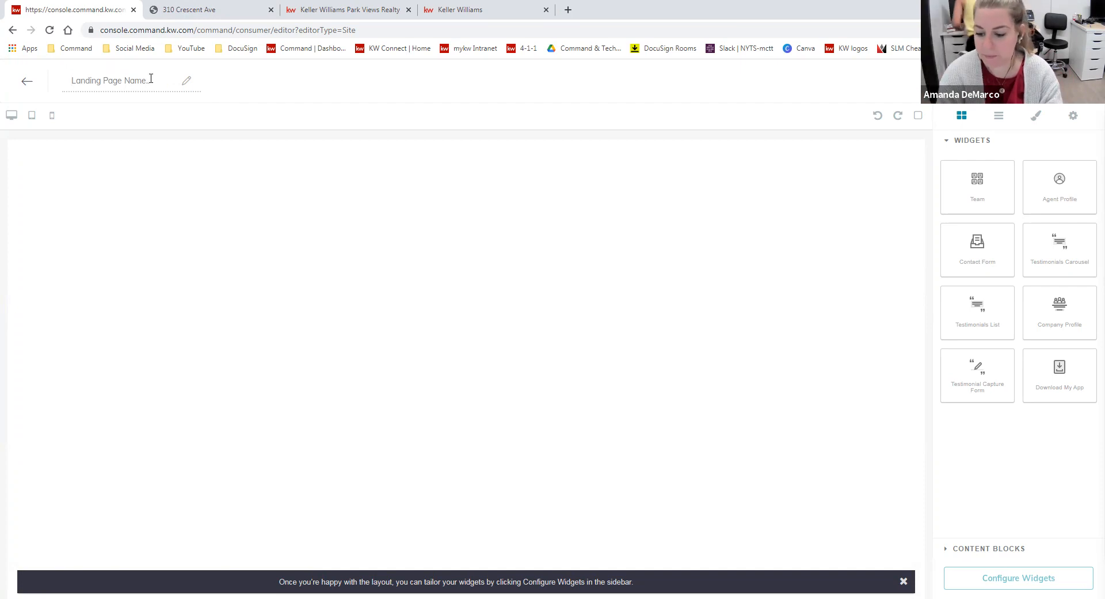
text(M)
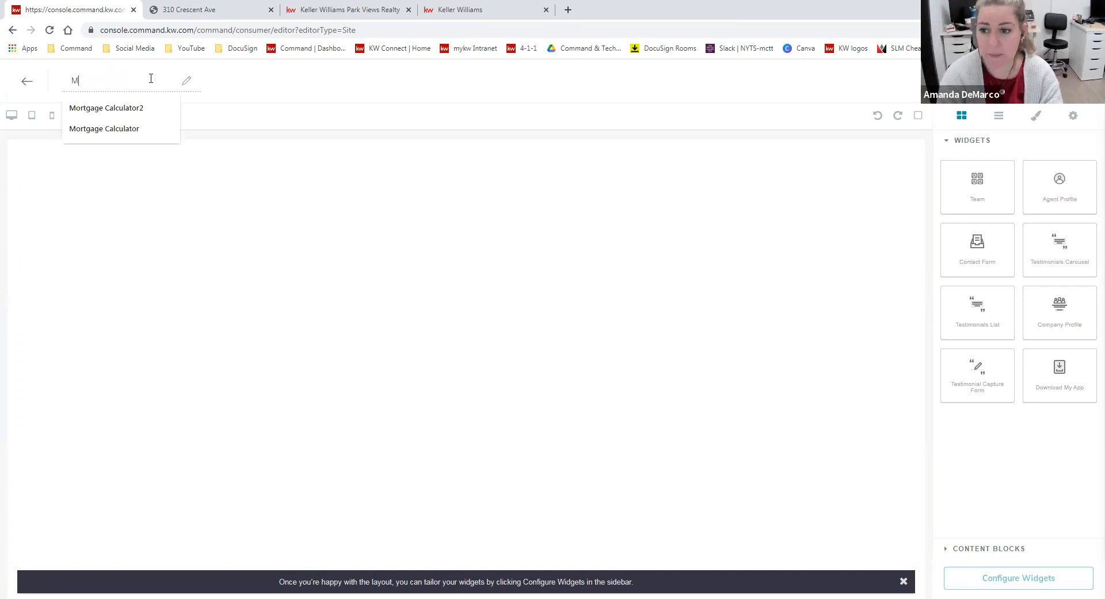
text(eet the Team)
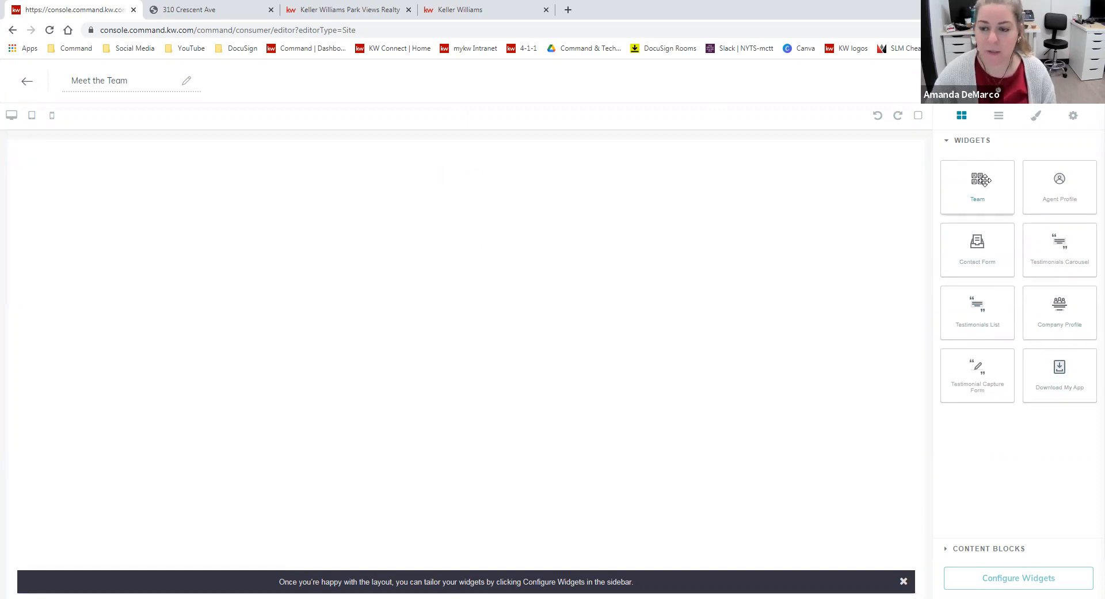
Try the Team widget on the blank page, inspect its layout, and remove it
drag(979, 181, 672, 202)
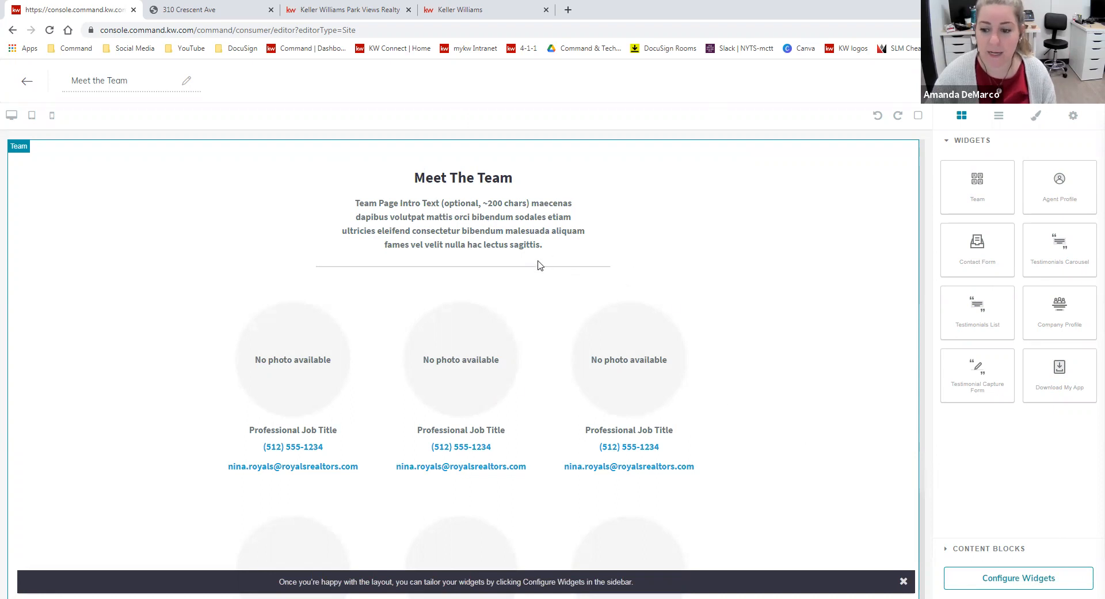
scroll(465, 257, down, 1)
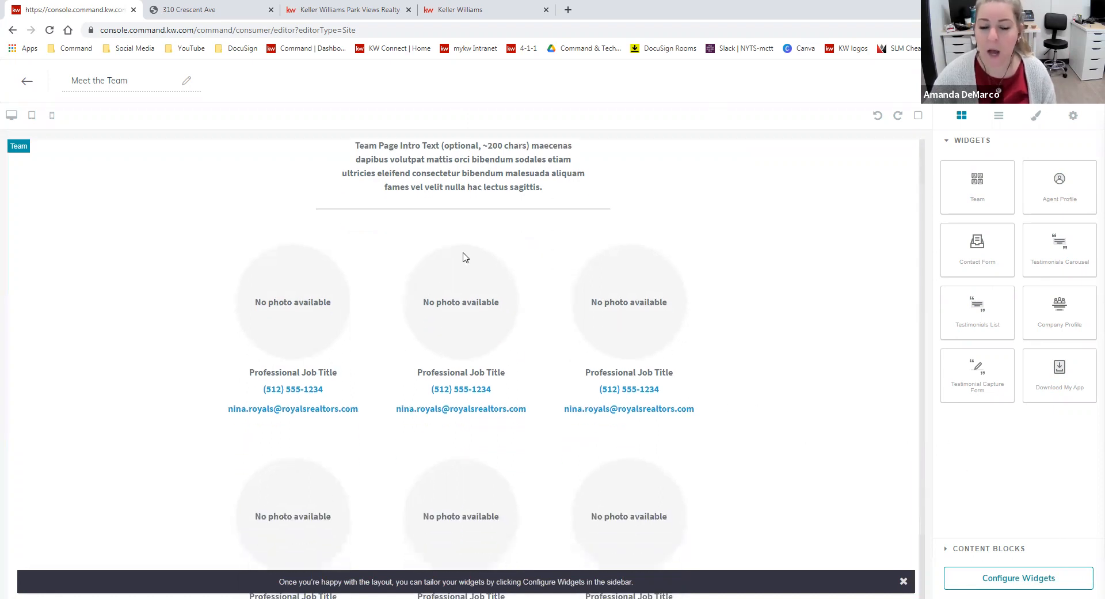
scroll(637, 426, down, 1)
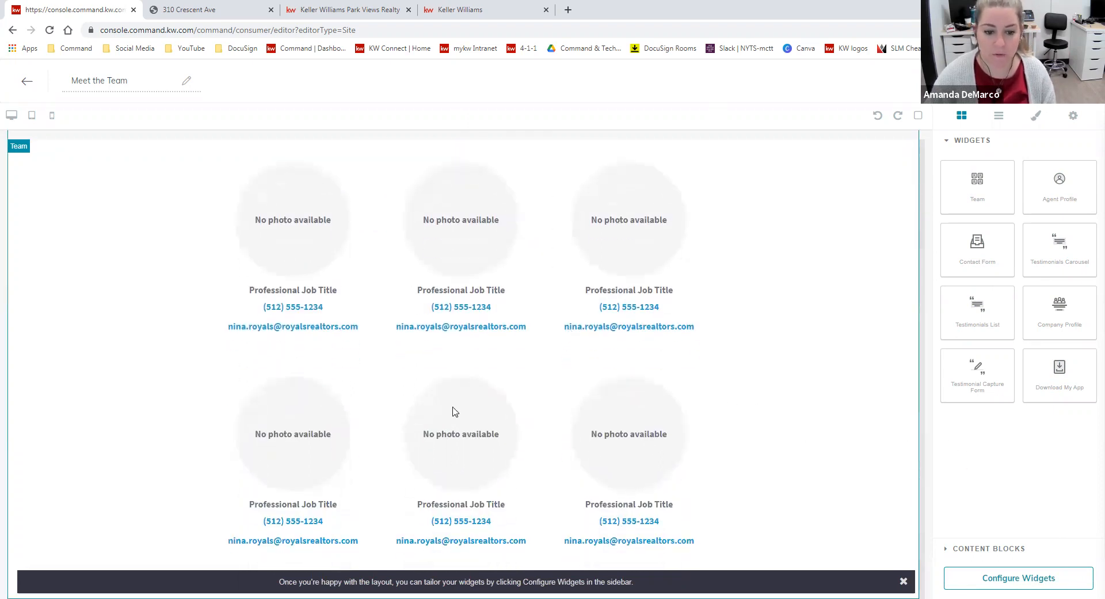
scroll(452, 411, up, 2)
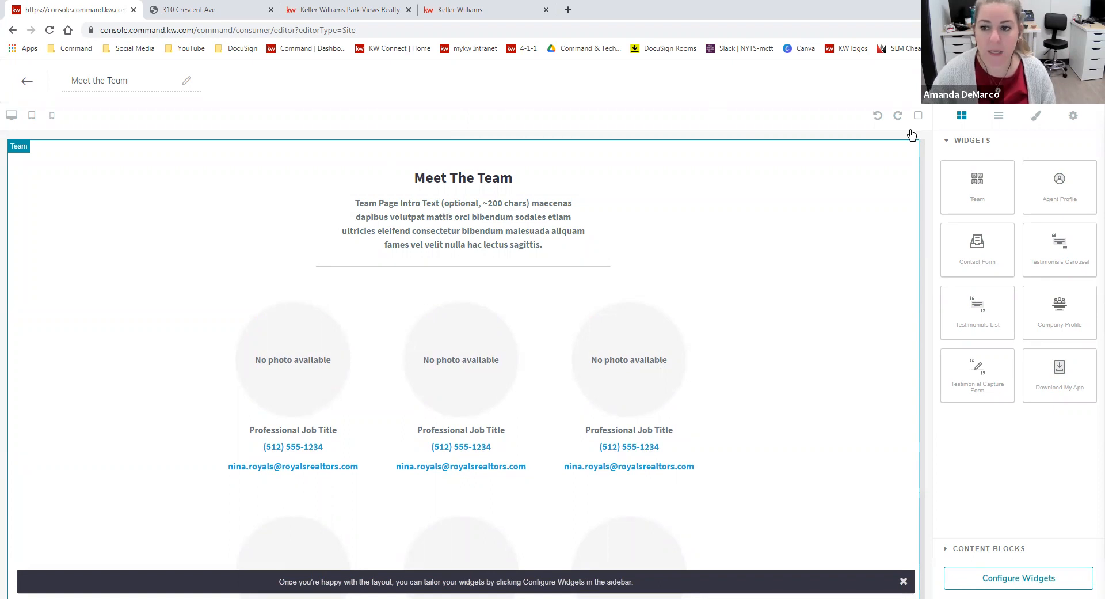
click(911, 147)
Add the Agent Profile widget, separate the biography text from the profile card, and remove the card
drag(1047, 203, 904, 235)
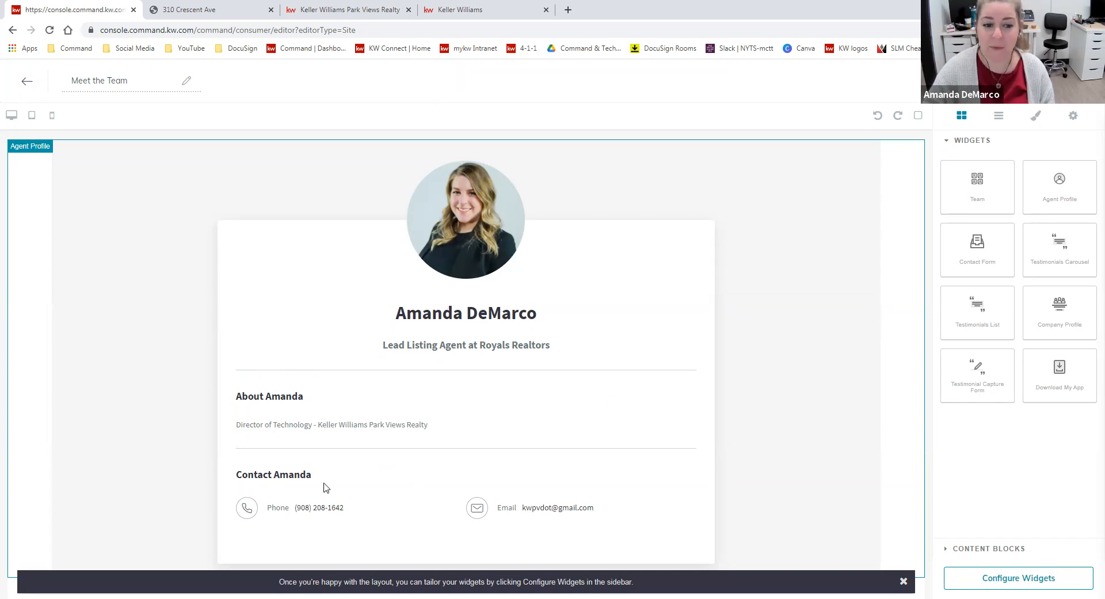
drag(486, 425, 312, 433)
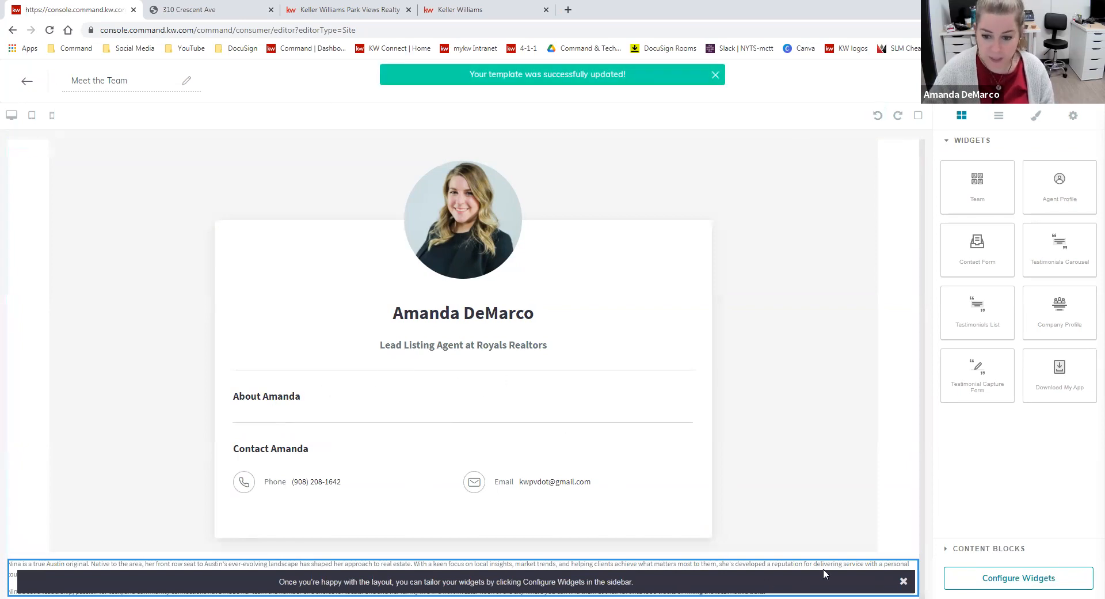
click(901, 583)
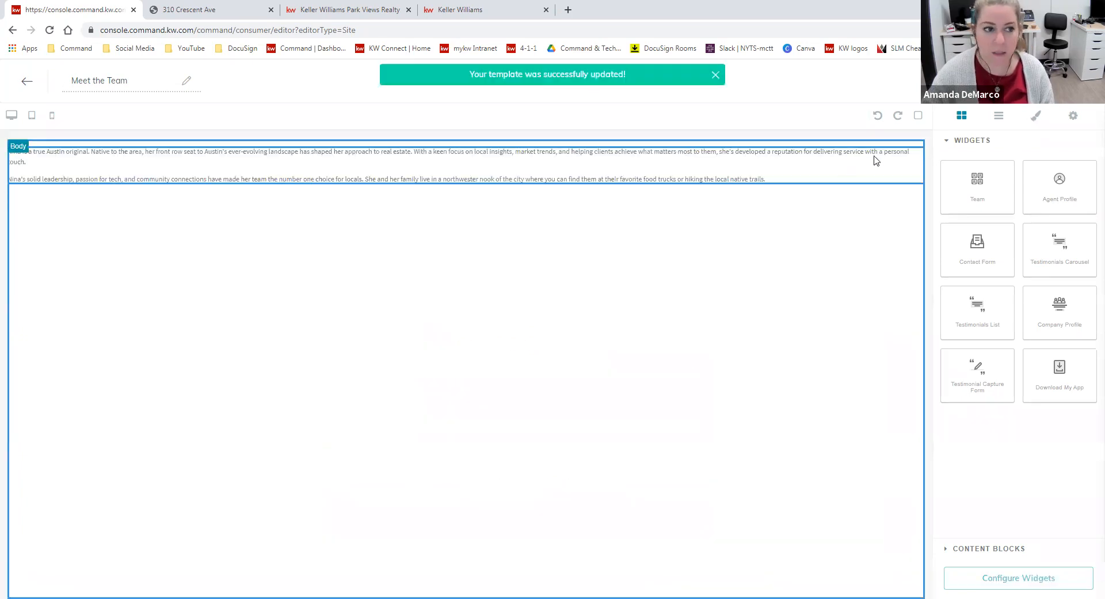
right_click(900, 161)
click(516, 327)
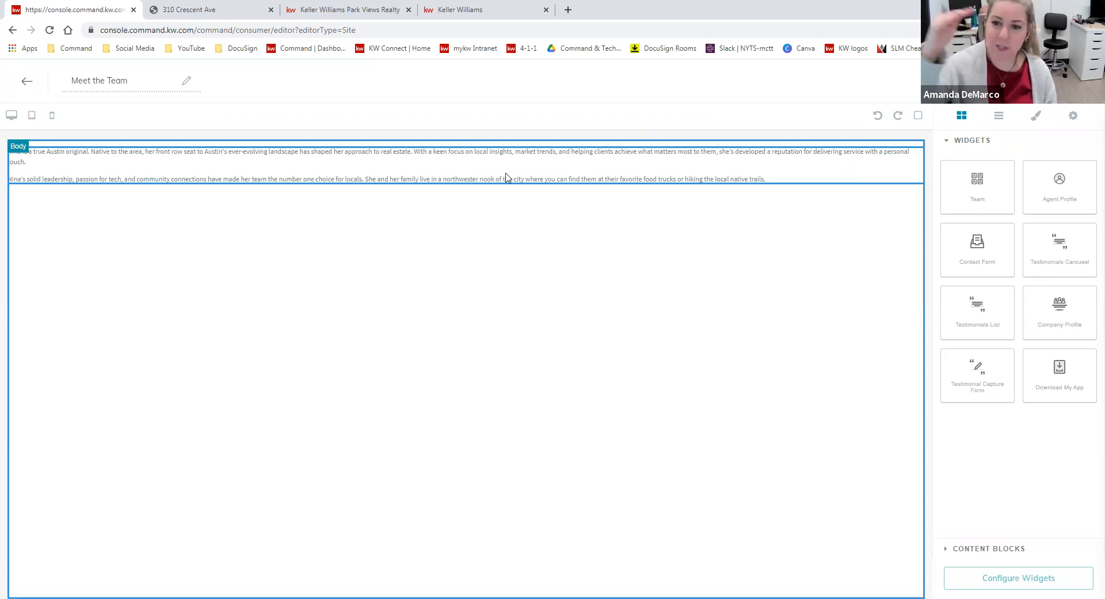
Leave the page editor for the Agent Site Pages list, choosing to save and apply the unsaved changes
click(28, 80)
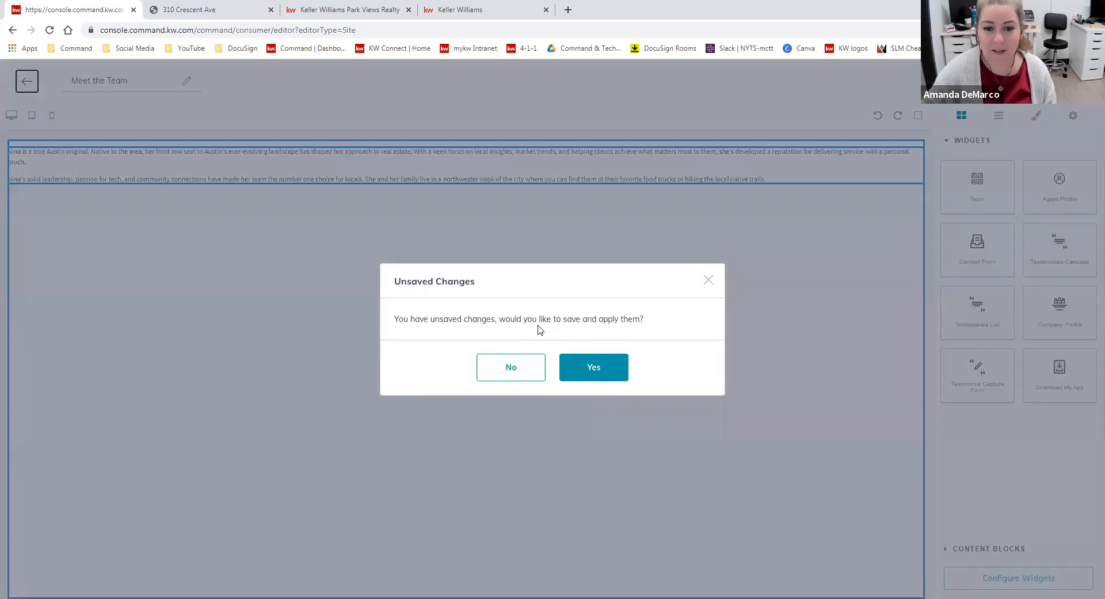
click(578, 367)
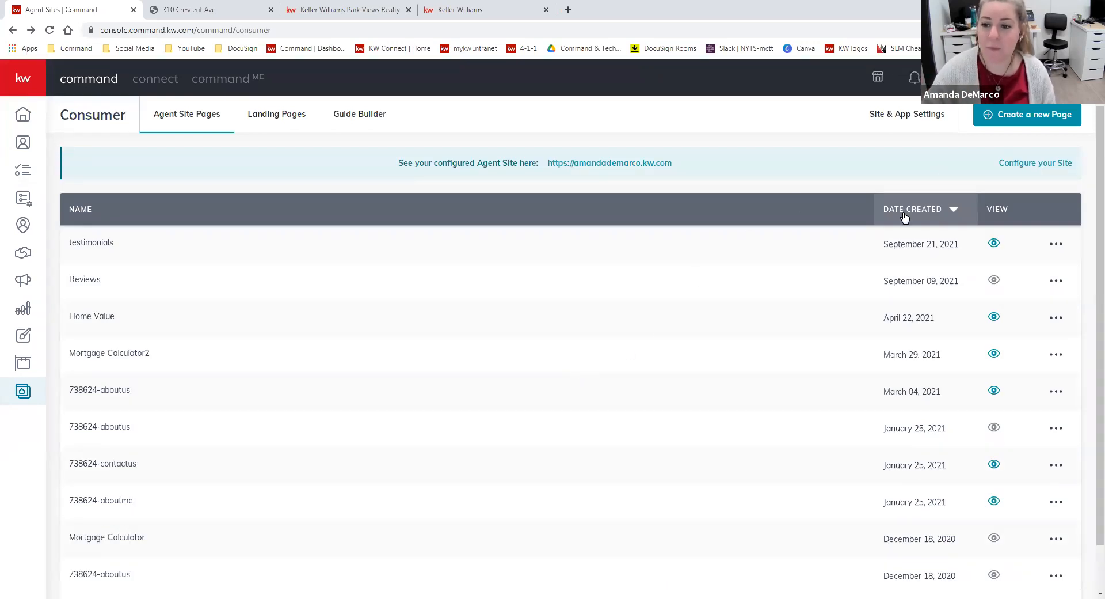
Create a new agent site sub-page named "Meet the Team" and add the Team widget to it
click(1006, 117)
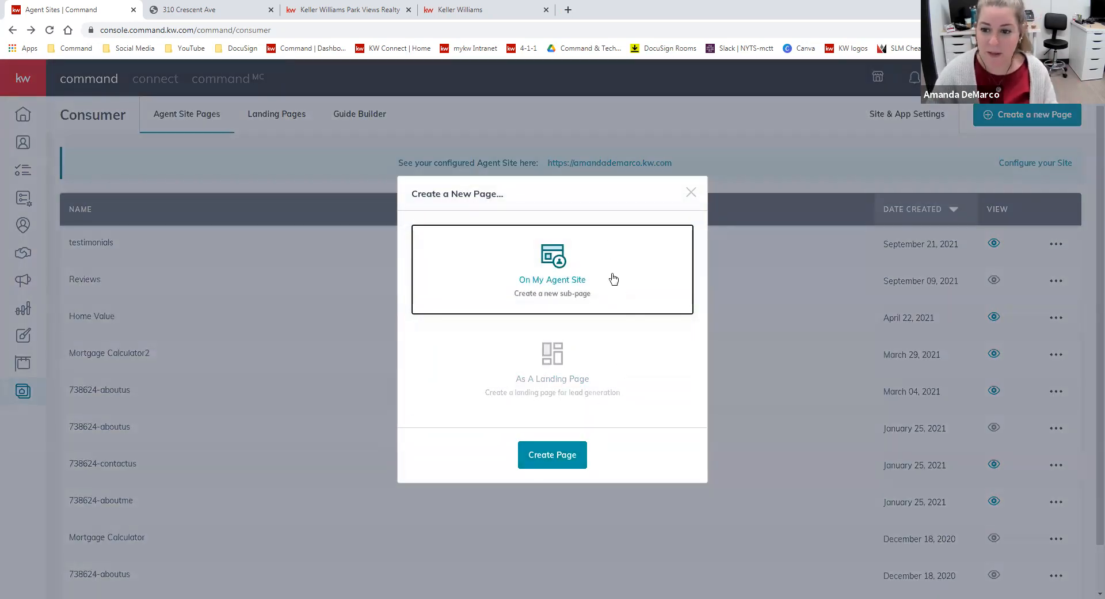
click(552, 455)
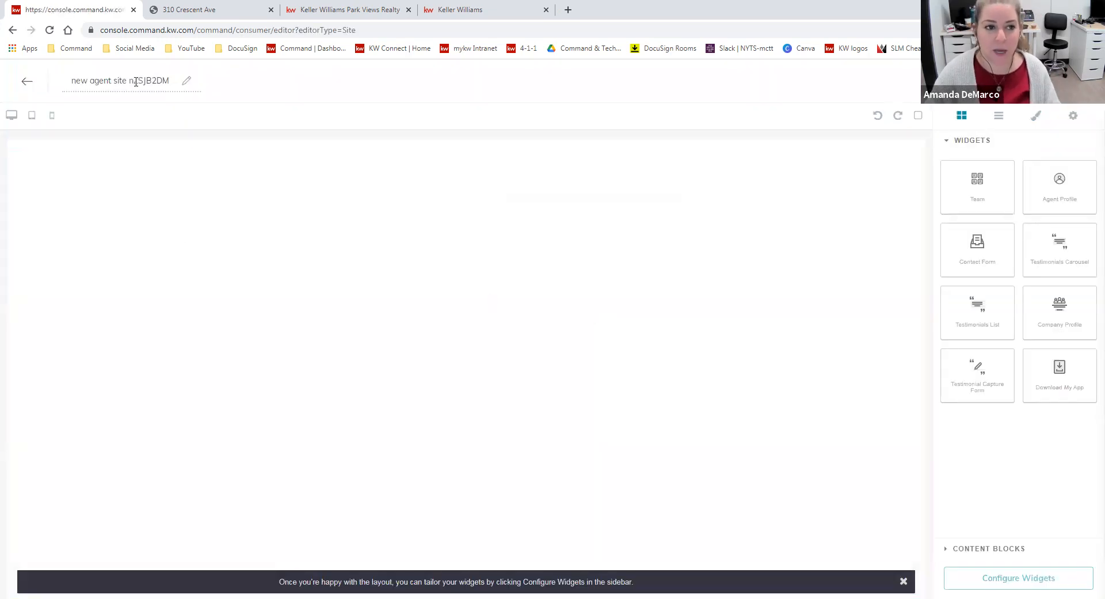
click(136, 82)
text(meet)
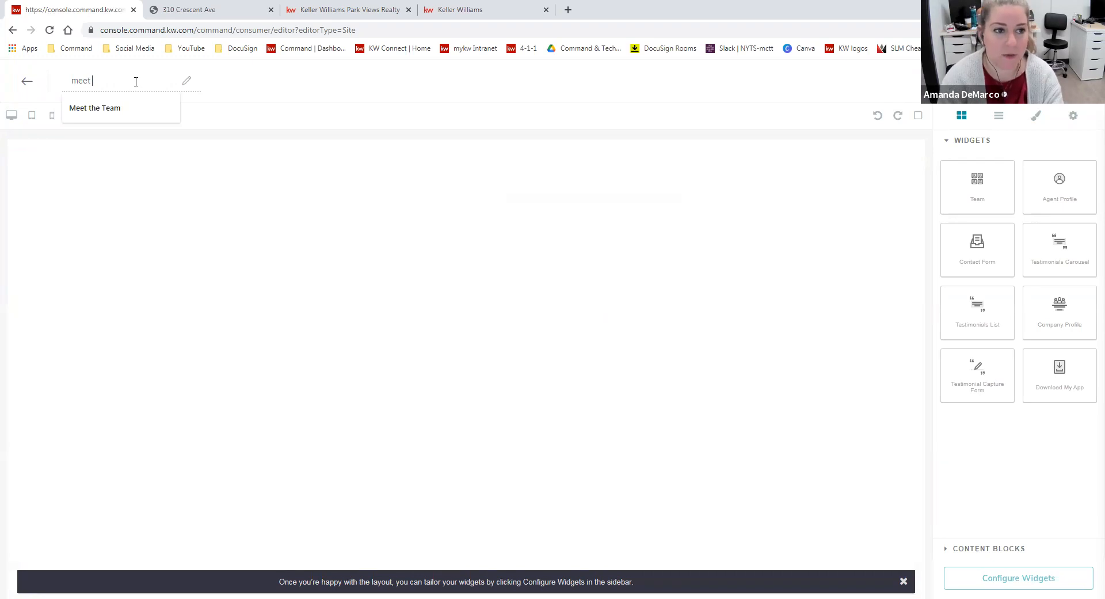
click(143, 112)
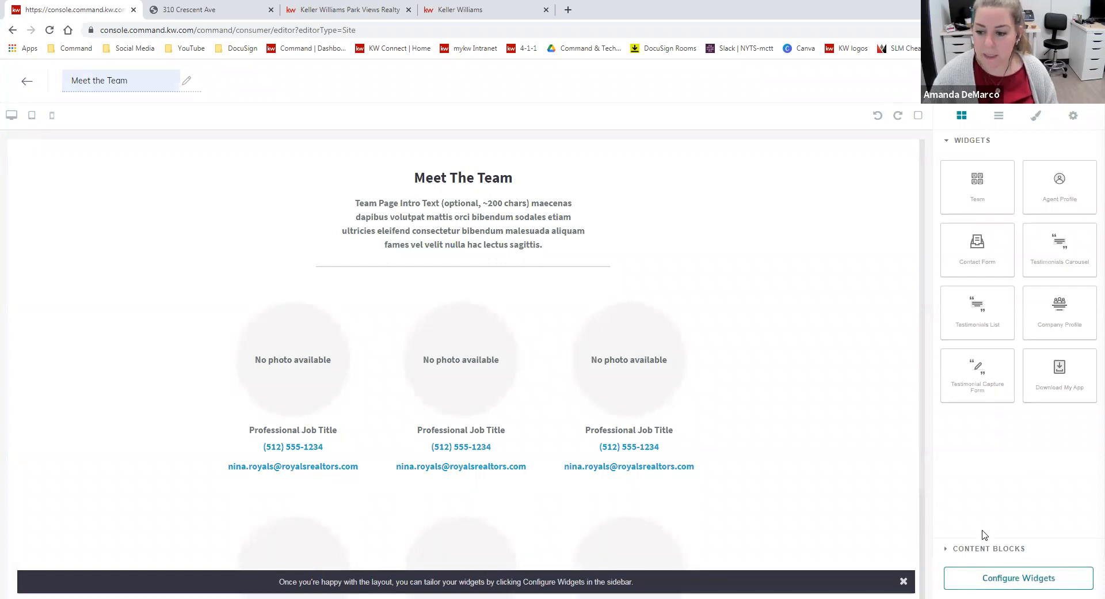
Configure the Team widget with a headline reading "Meet the" followed by the team's business name
click(1014, 579)
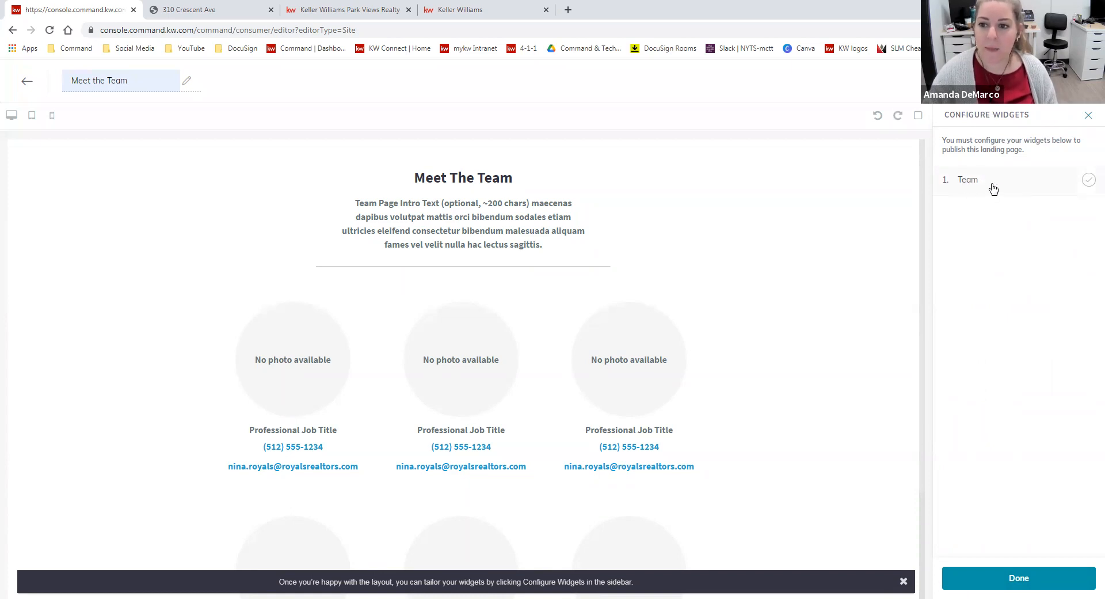
click(971, 181)
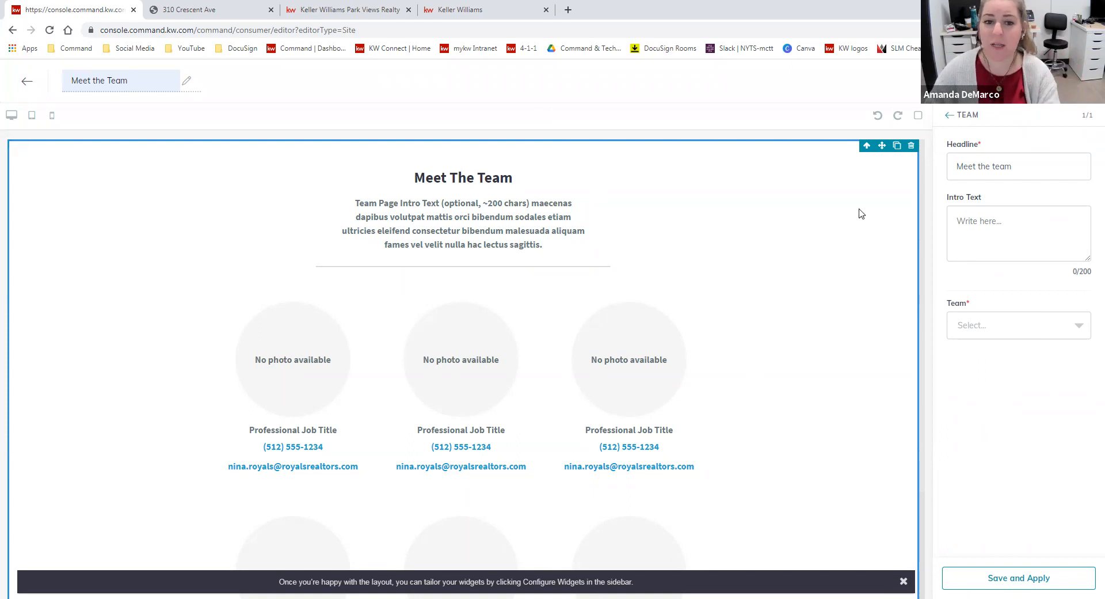
drag(1036, 171, 948, 173)
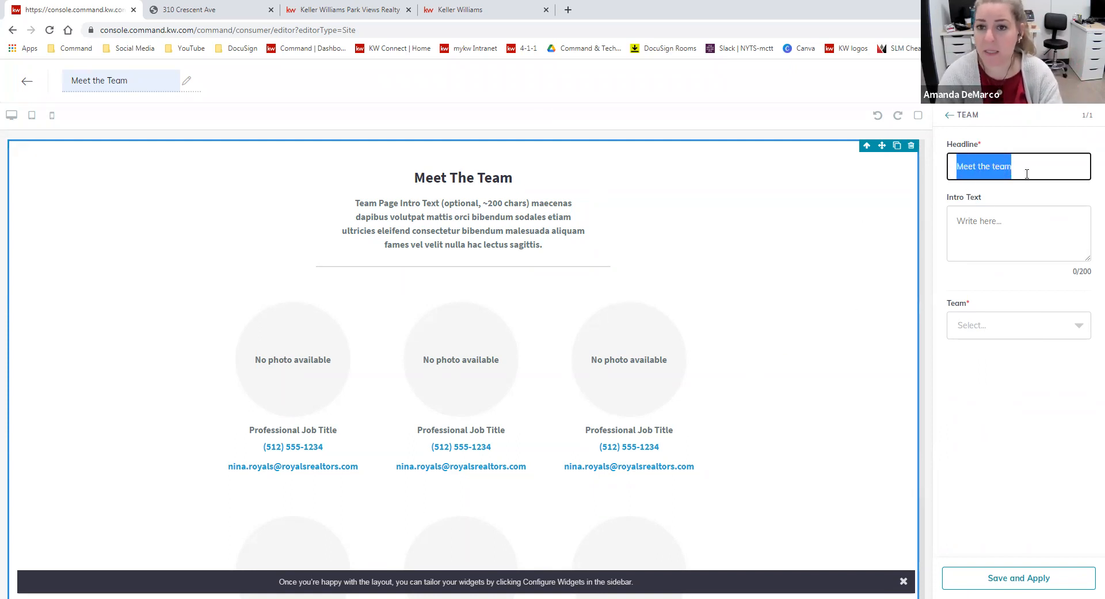
text(Me)
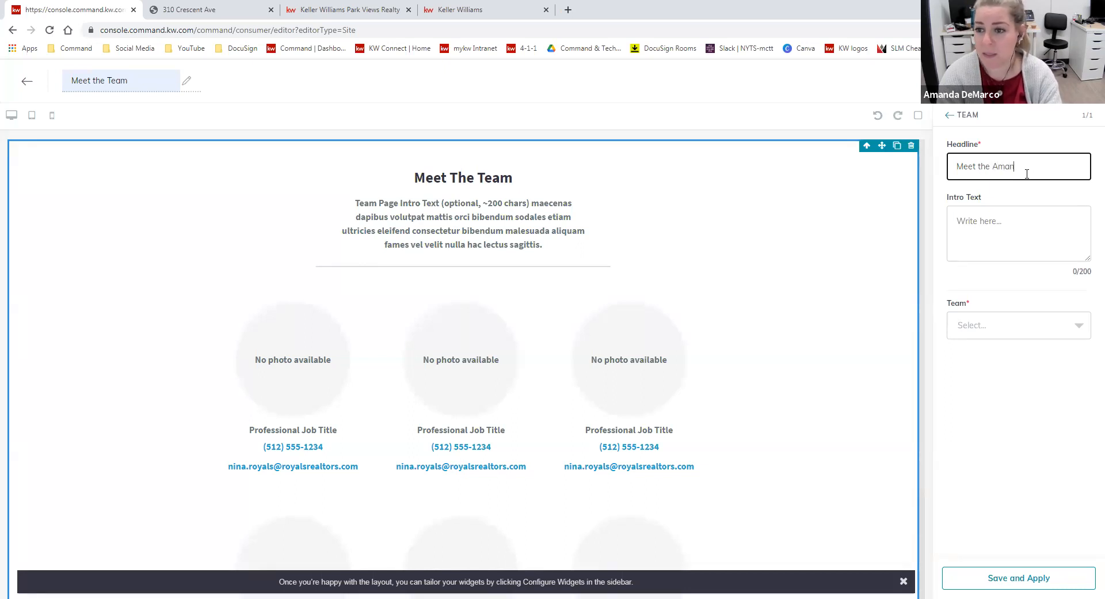
text(Amanda)
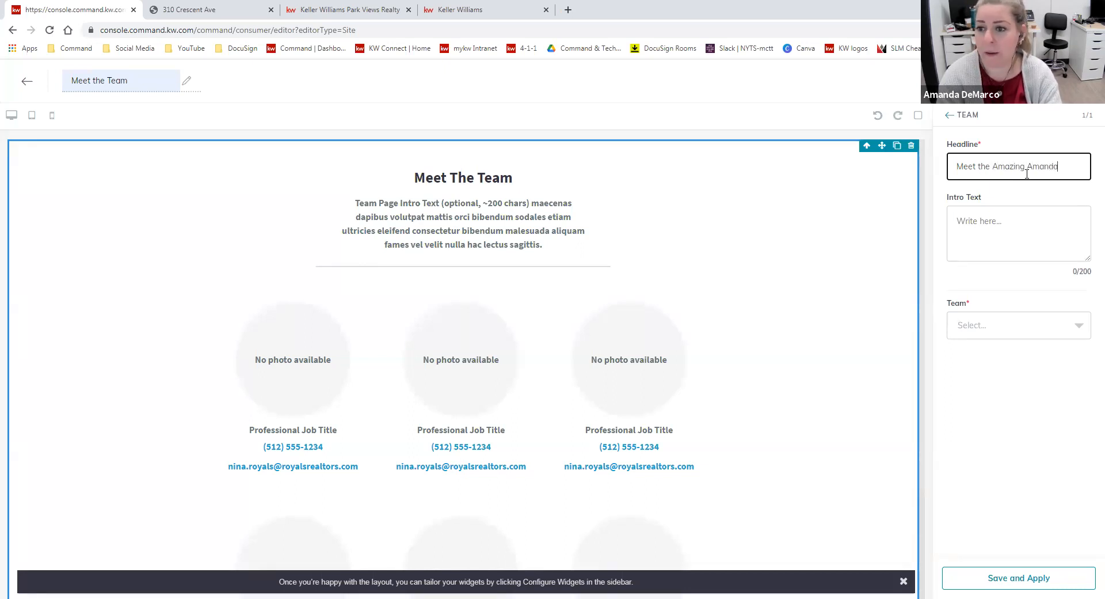
text( Associates)
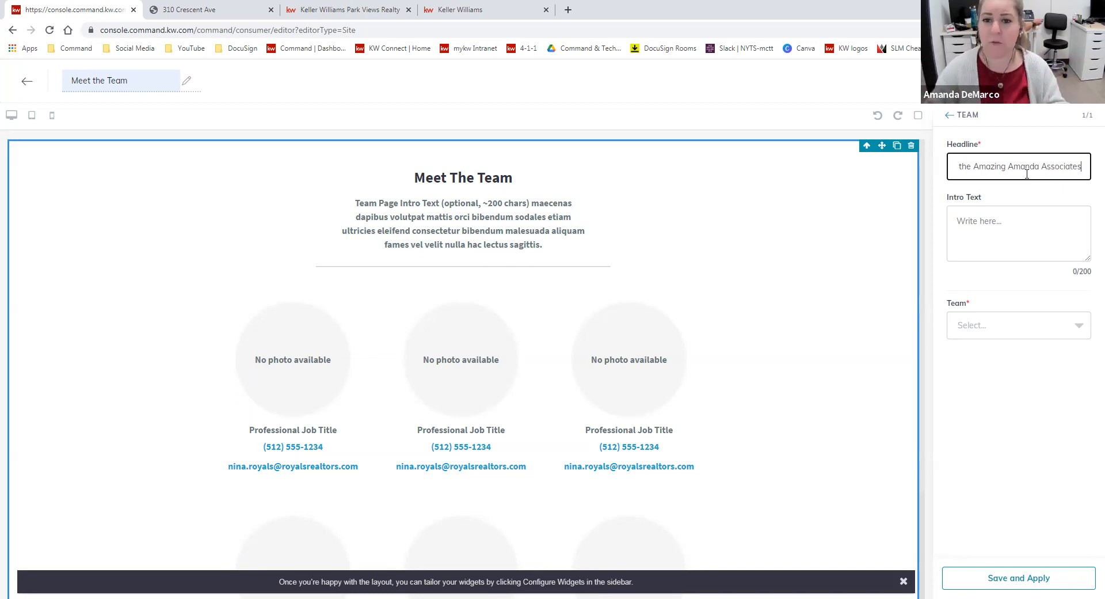
Write the widget's intro text: the team's name, then "are a premier real estate agency group in Rutherford, NJ. Meet the amazing agents below!"
click(1002, 238)
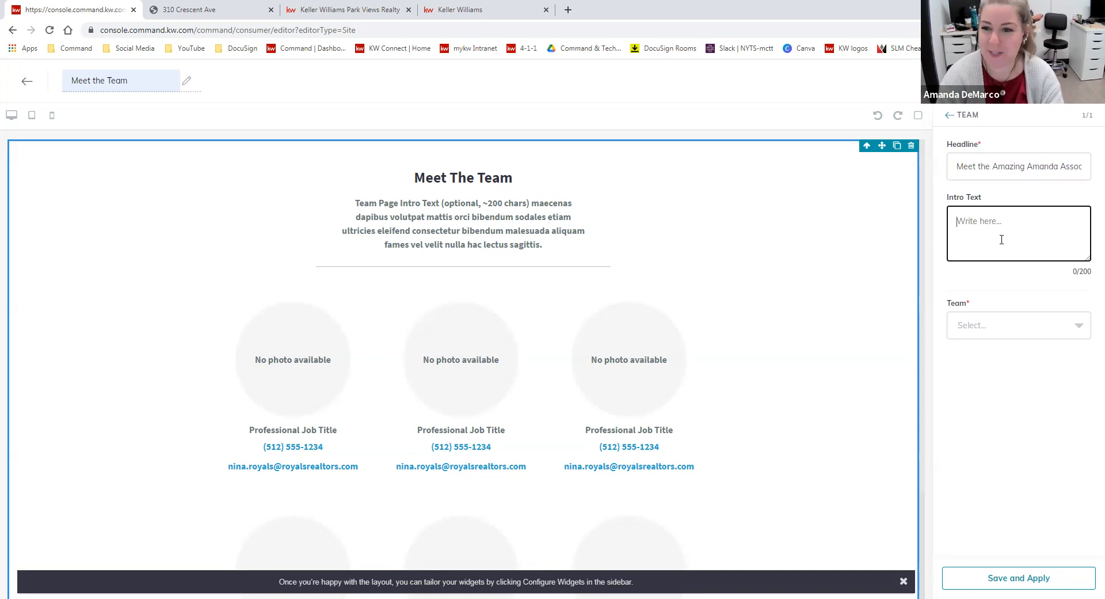
text(The Amazing Amanda Associates oe a premier rea)
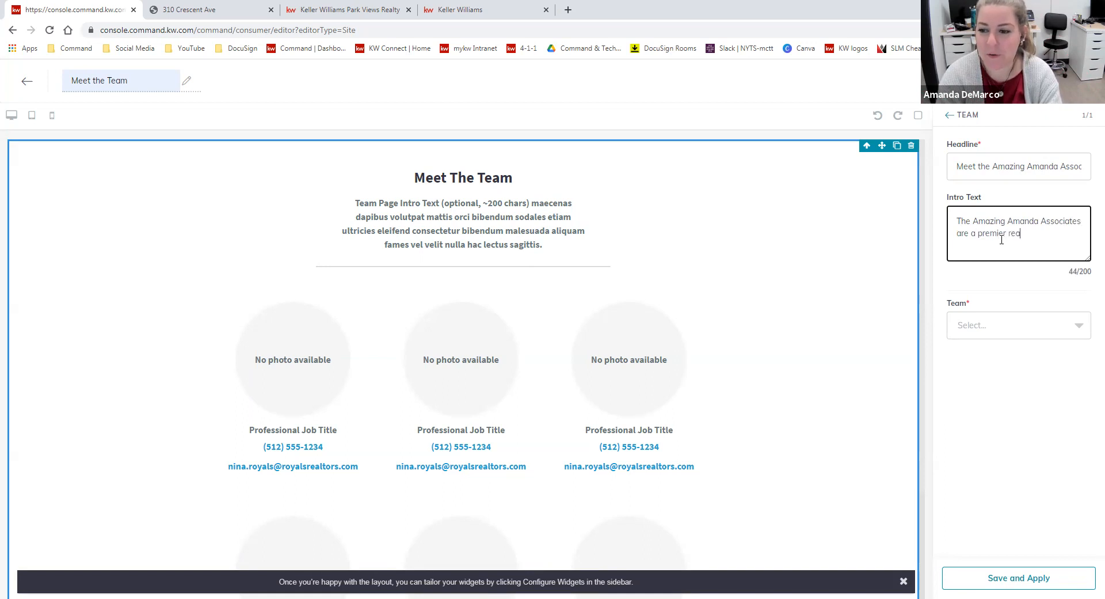
text( group in Rutherford, NJ.)
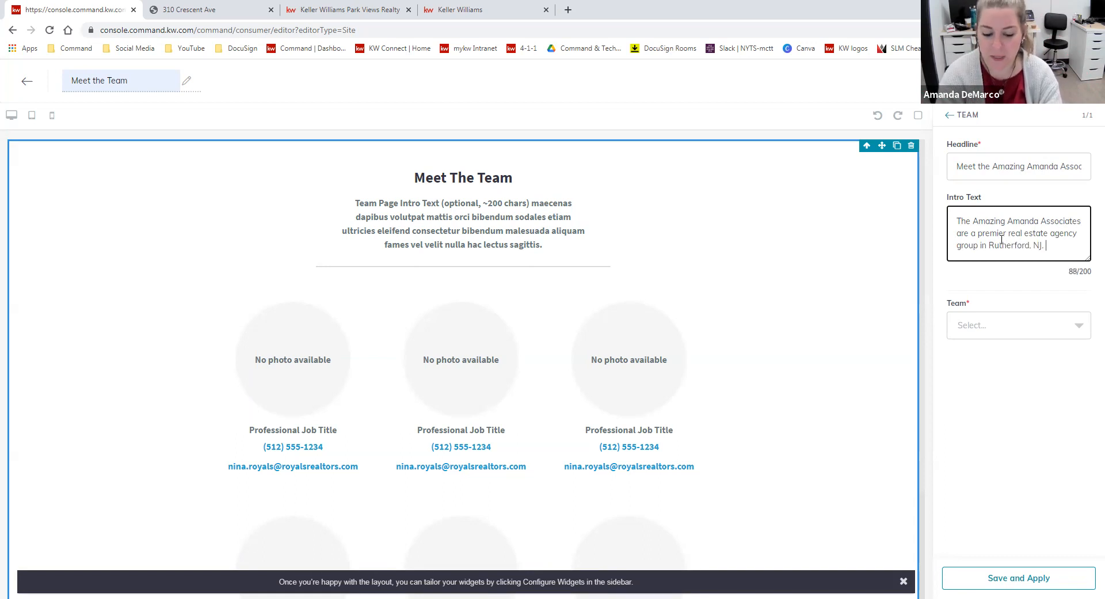
text(e amazing agents below!)
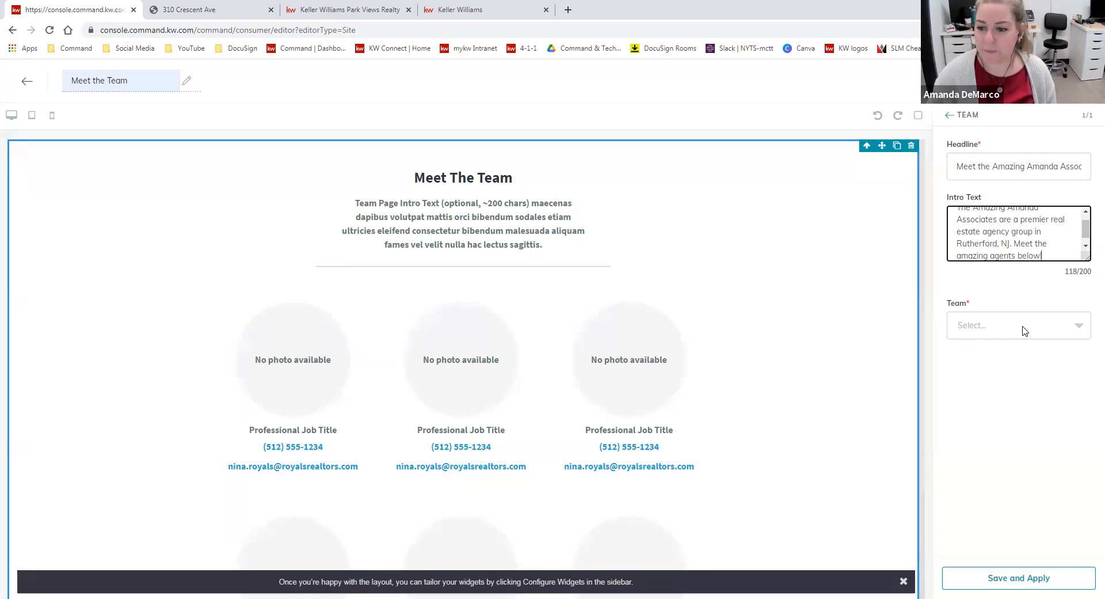
Choose Market Center 1095 as the widget's team, include both team members, and save and apply the configuration
click(1077, 336)
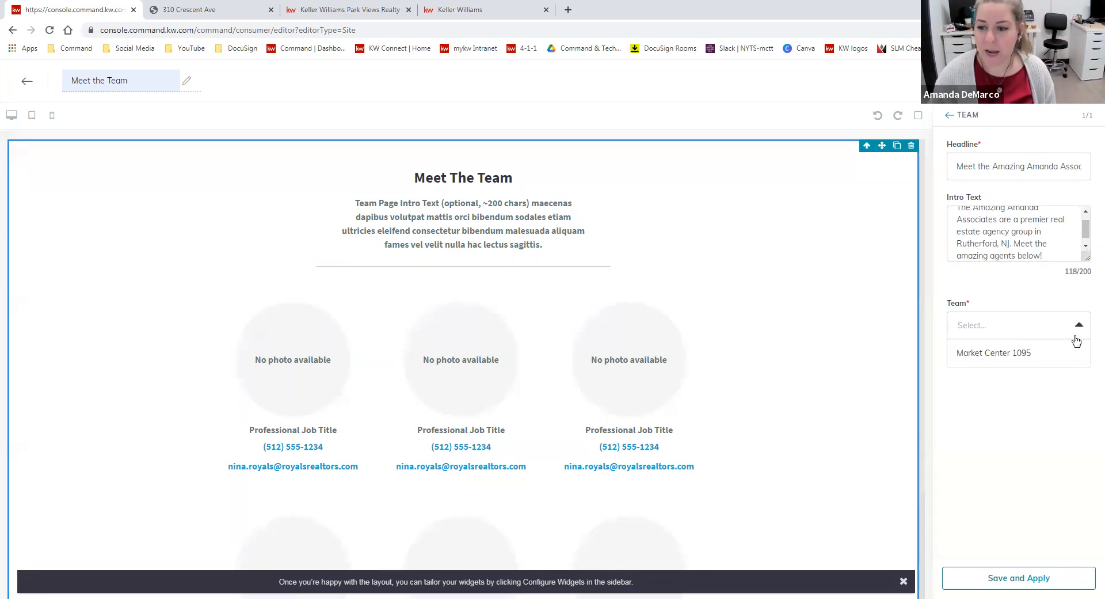
click(988, 354)
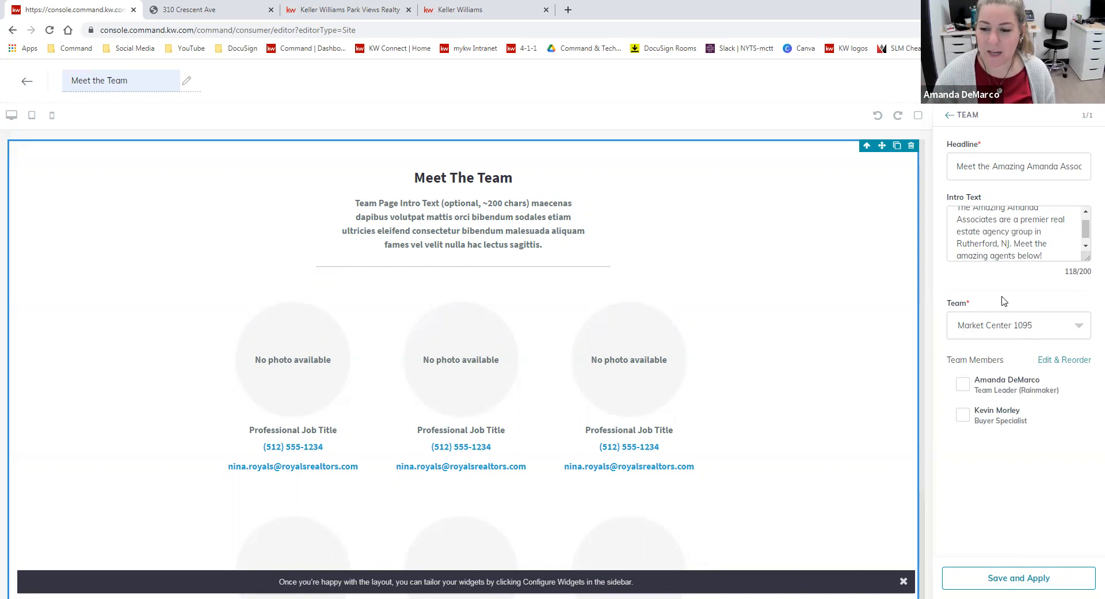
click(963, 384)
click(962, 415)
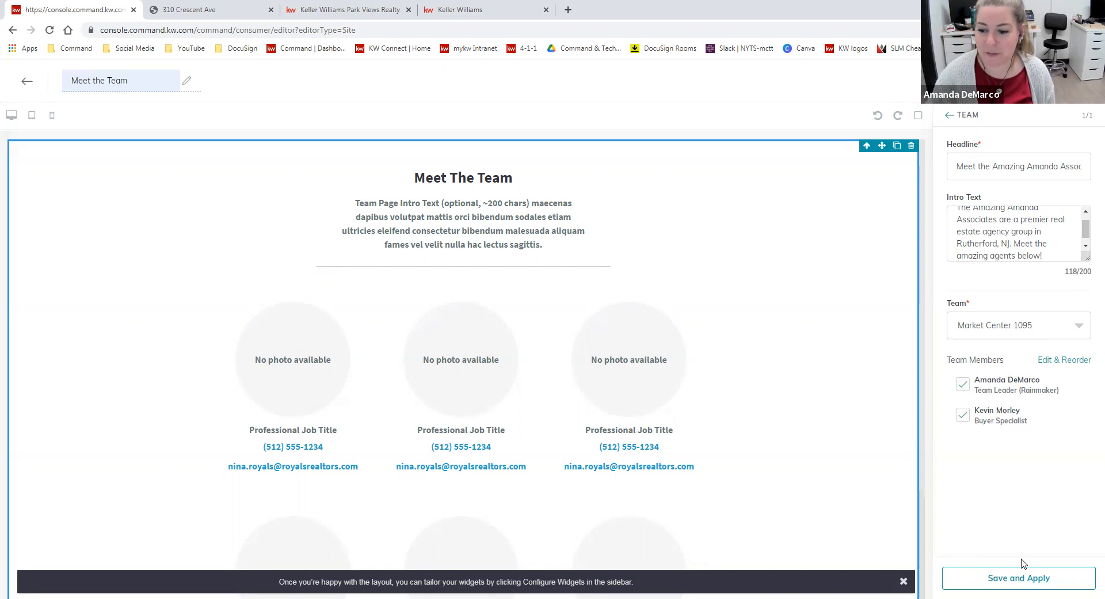
click(1044, 580)
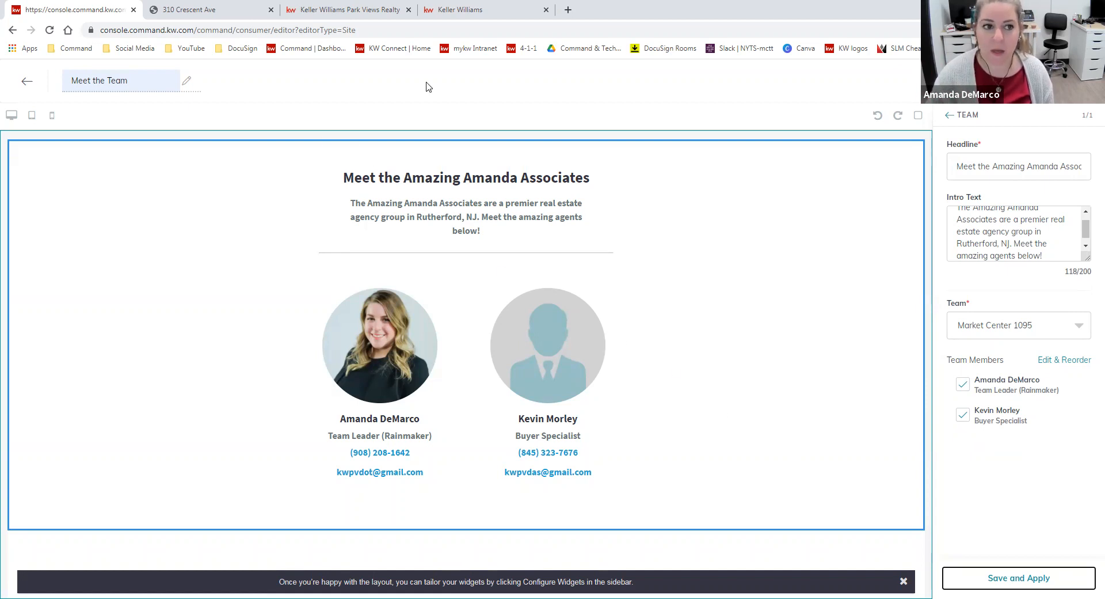
Continue to the site and app settings to publish the page, and check the live agent site's navigation menu
click(1060, 80)
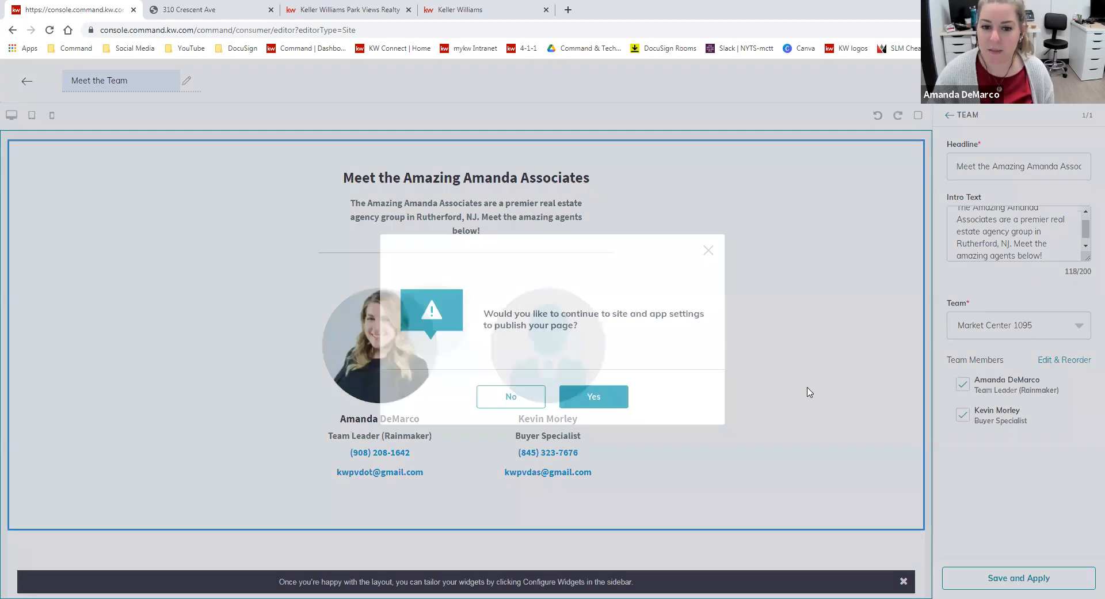
click(606, 398)
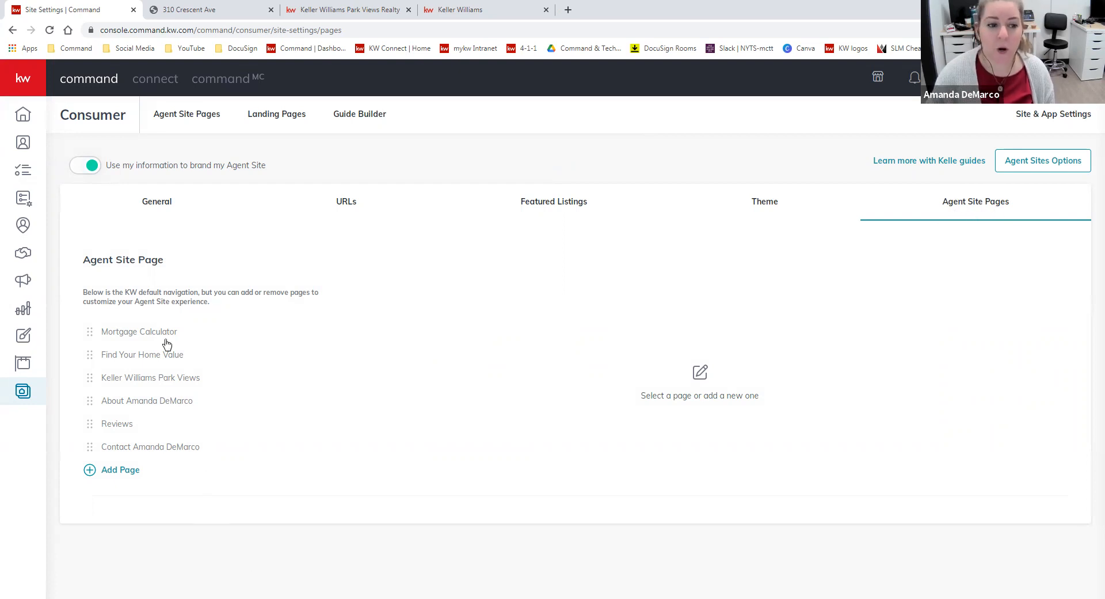
click(348, 9)
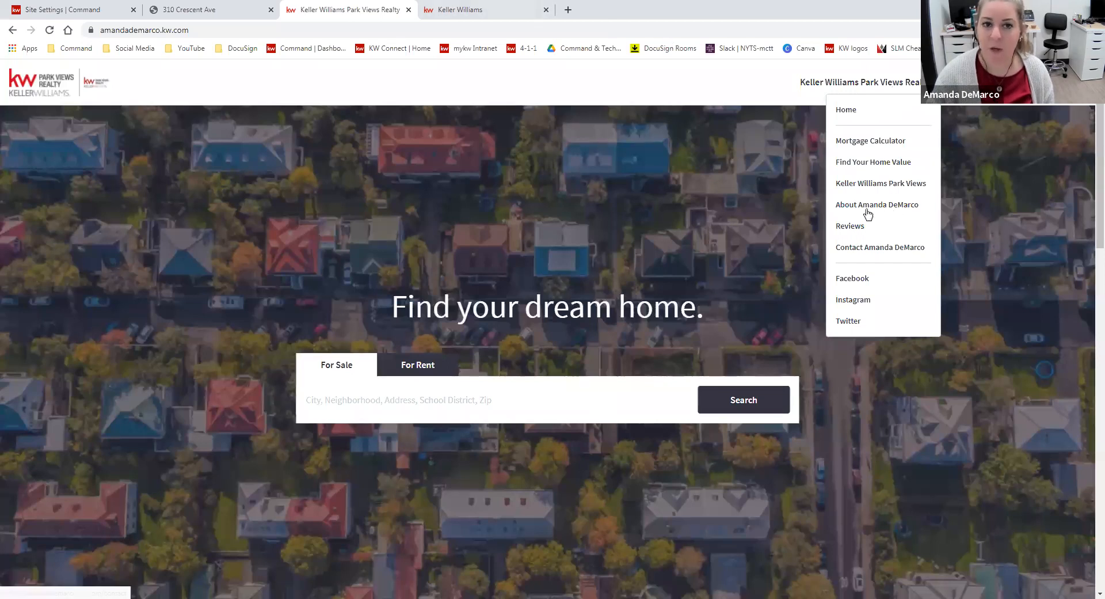
click(63, 10)
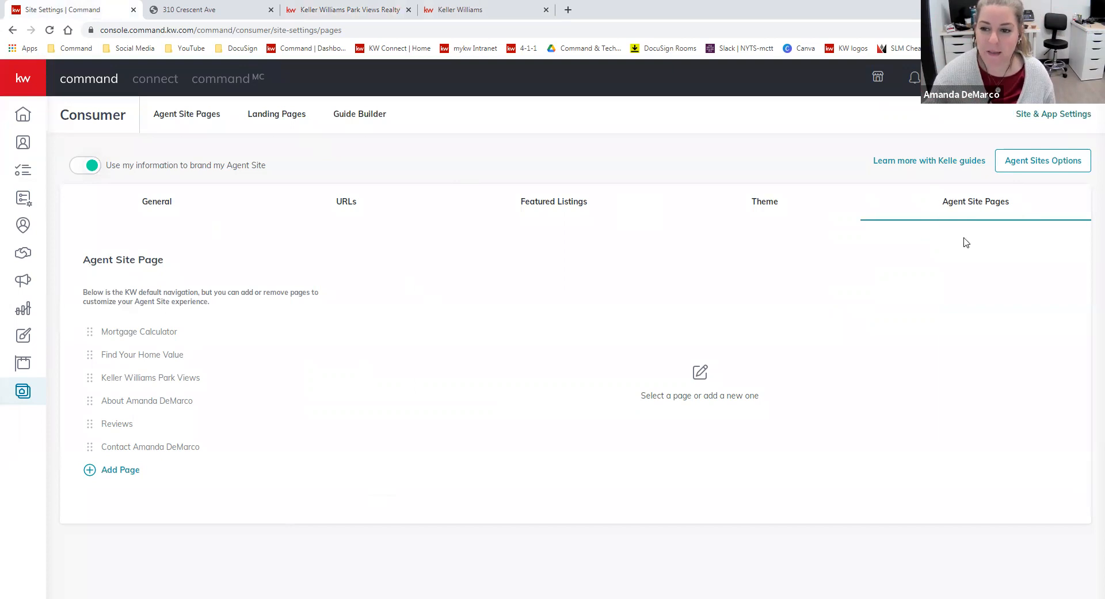
Add a new page entry to the agent site navigation, linked to the created "Meet the Team" page
click(132, 471)
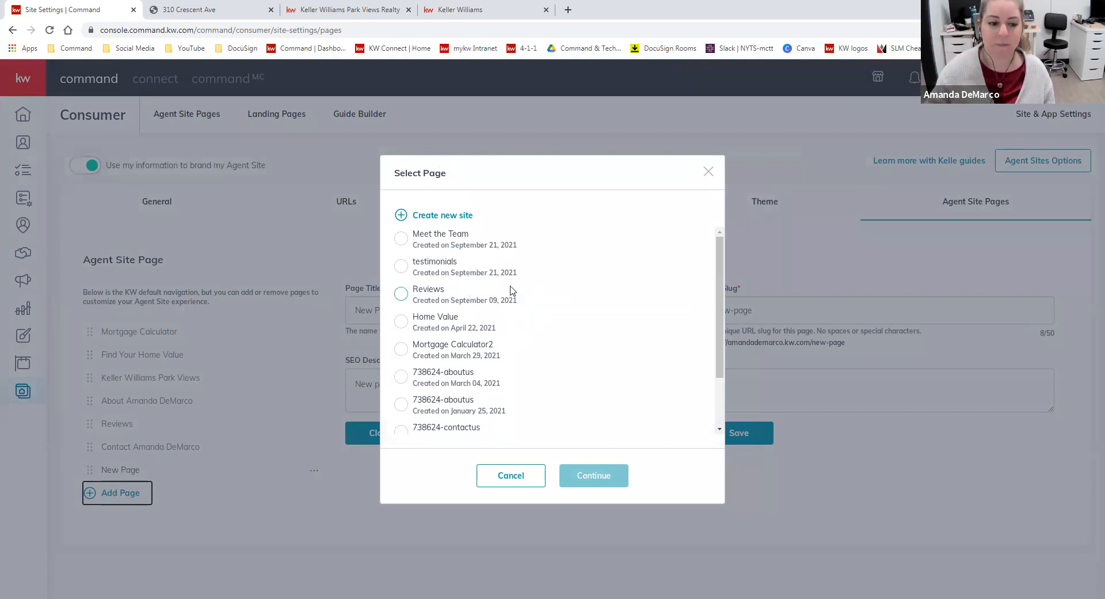
click(402, 239)
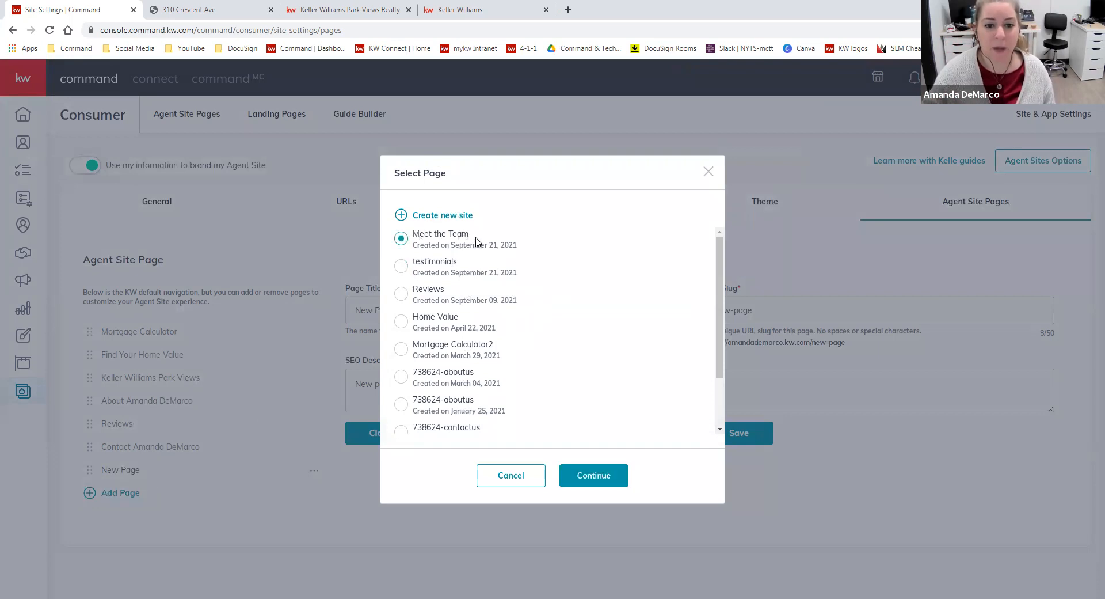
drag(441, 235, 423, 237)
click(426, 238)
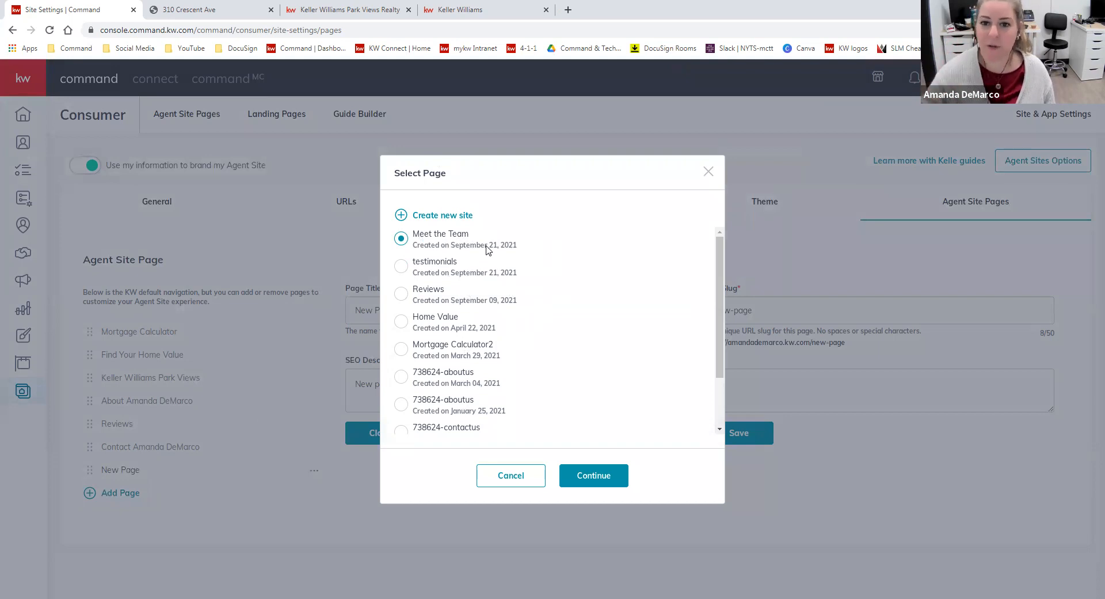
click(613, 477)
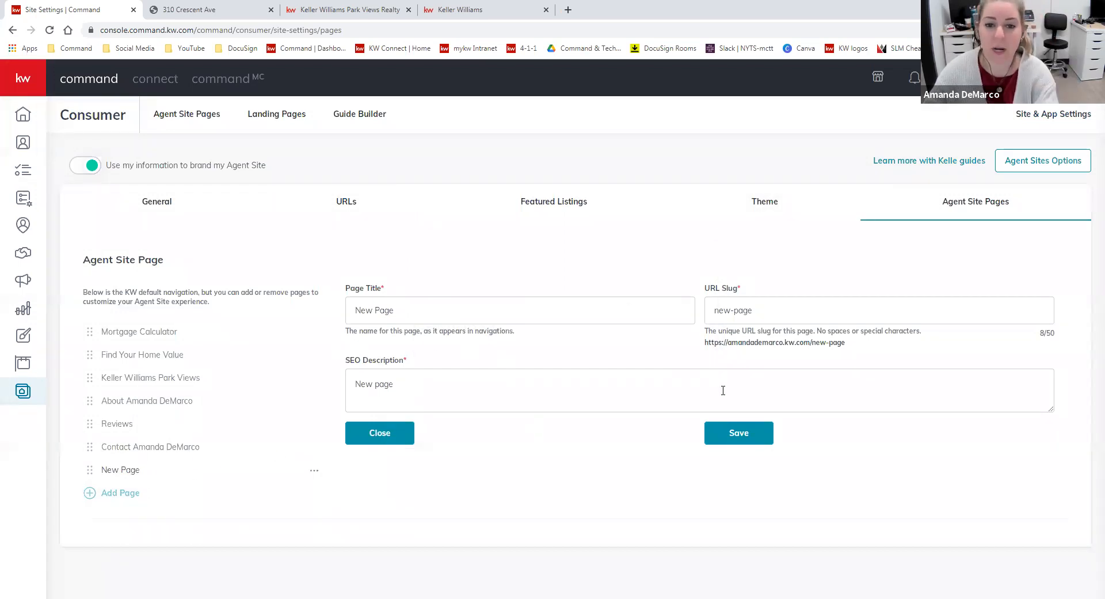
Set the new navigation entry's page title to "Meet the Team"
drag(436, 309, 339, 305)
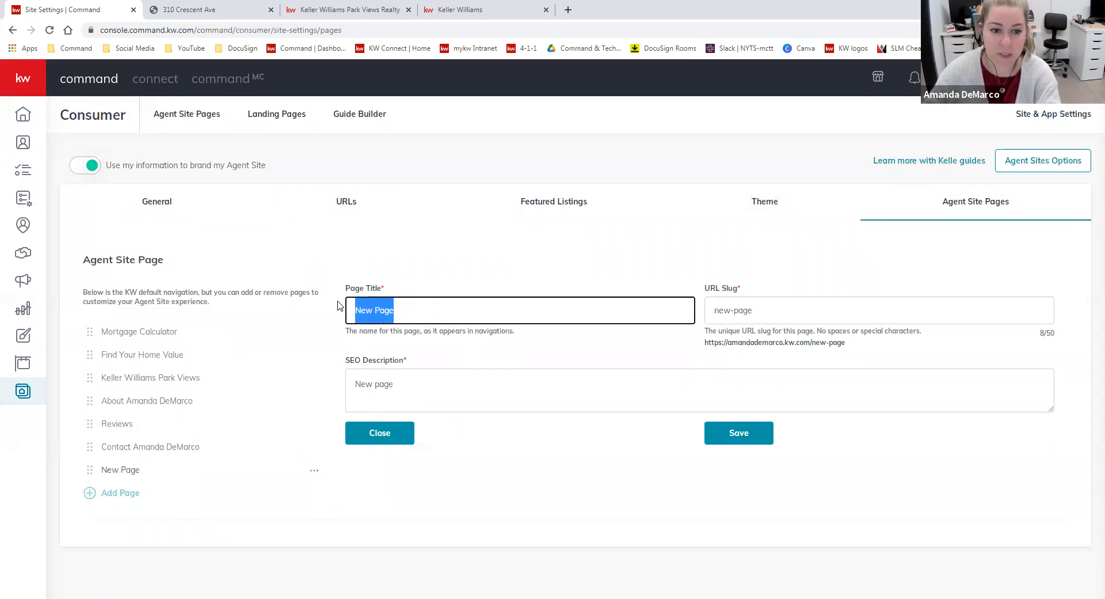
text(Meet the Team)
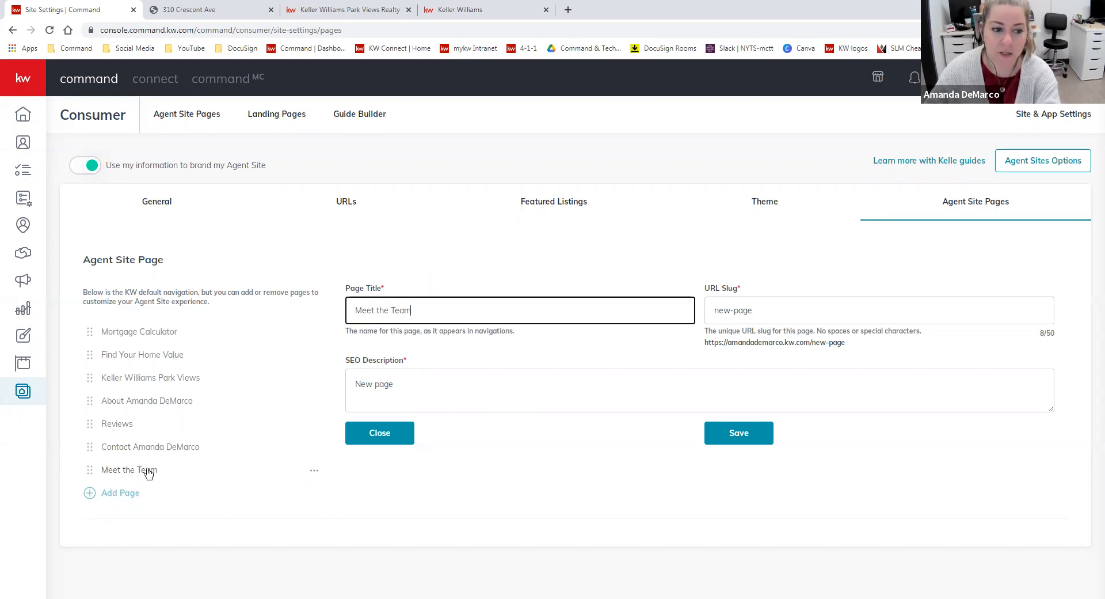
double_click(393, 310)
key(BackSpace)
key(BackSpace)
text(team)
key(BackSpace)
key(BackSpace)
key(BackSpace)
key(BackSpace)
text(Team)
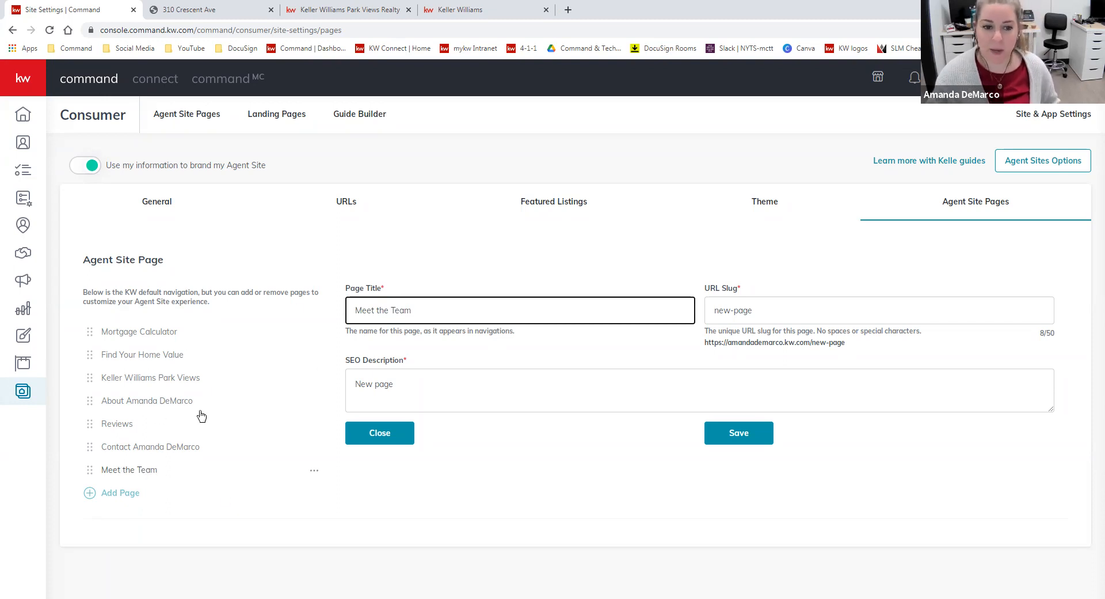
Set the page's URL slug to "meet-the-team" and check the resulting page address
click(774, 311)
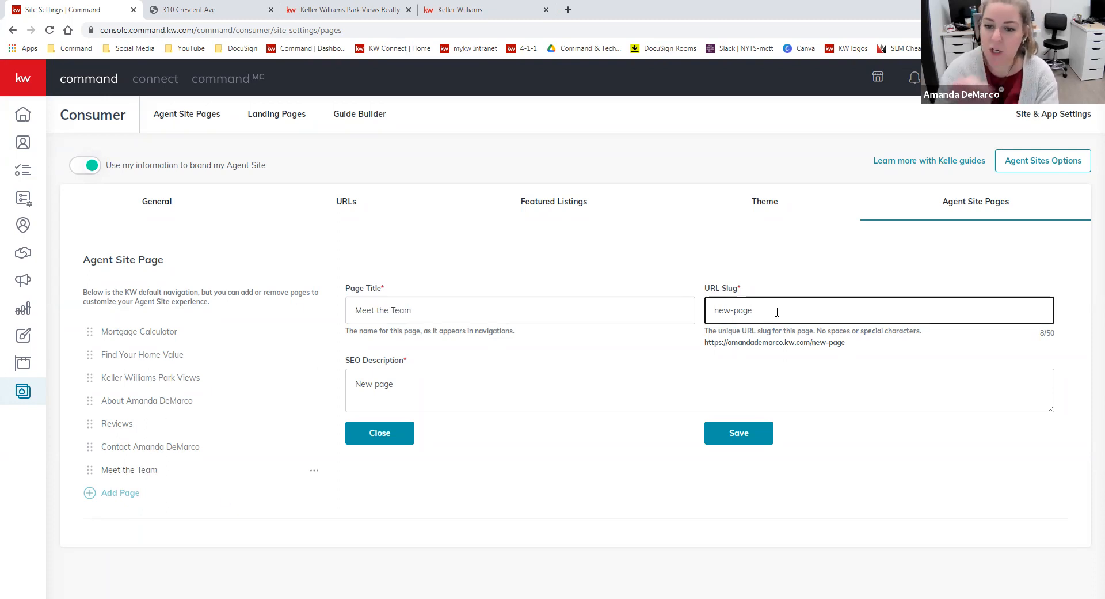
drag(881, 344, 812, 344)
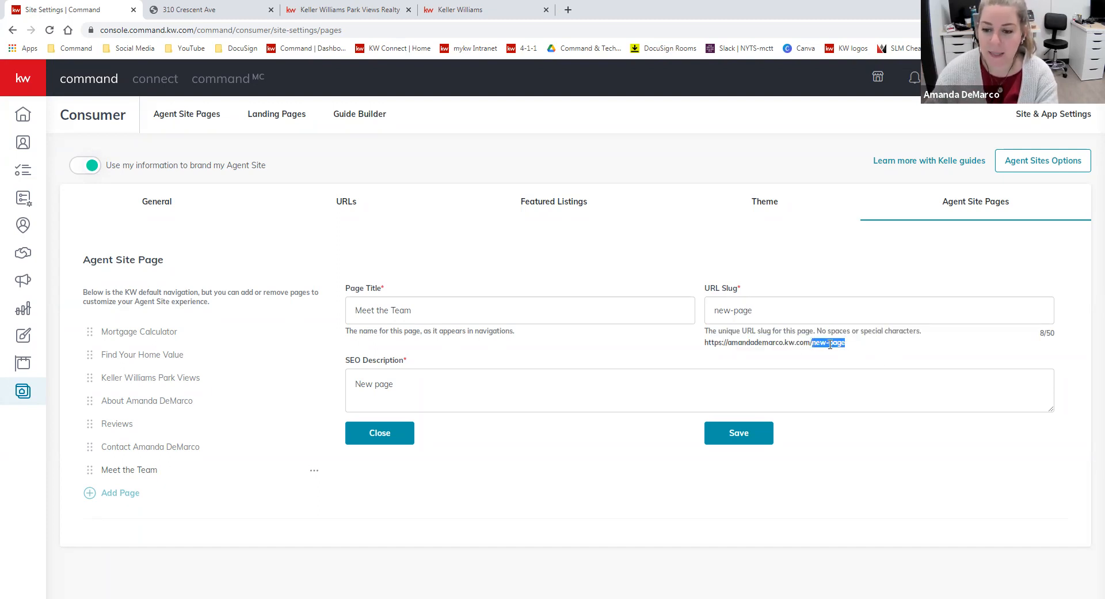
drag(774, 311, 709, 305)
text(meet-tjhe)
key(BackSpace)
key(BackSpace)
key(BackSpace)
text(he-team)
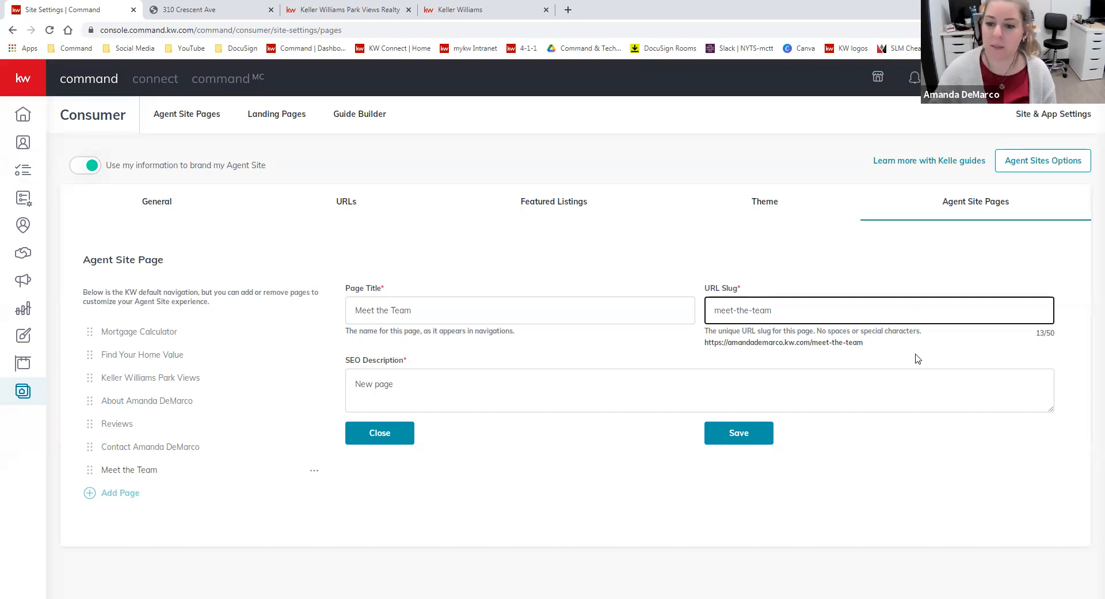
drag(870, 352, 809, 342)
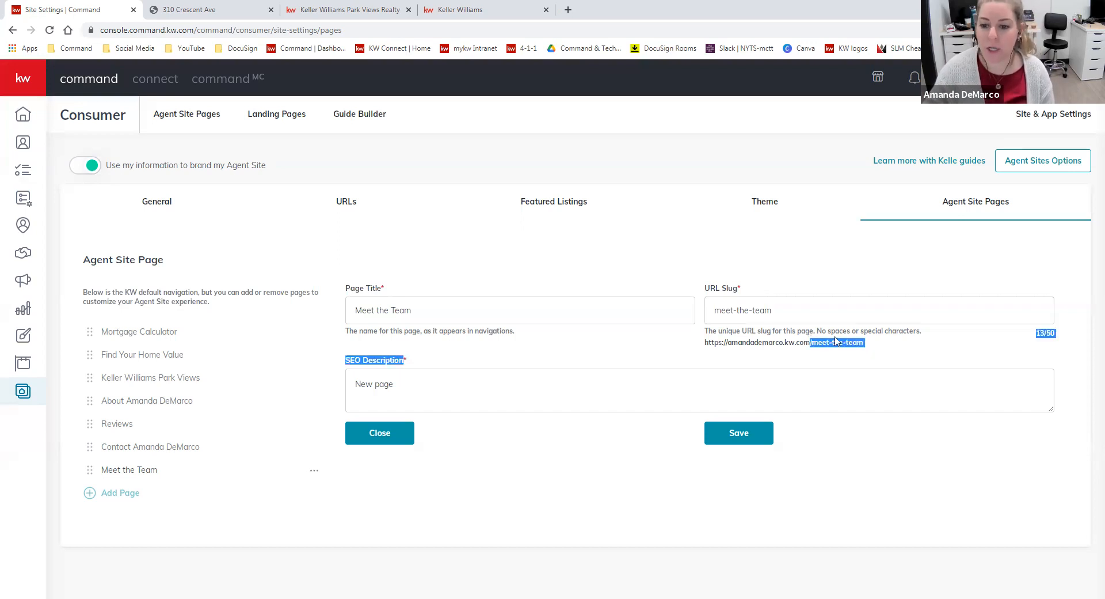
click(835, 342)
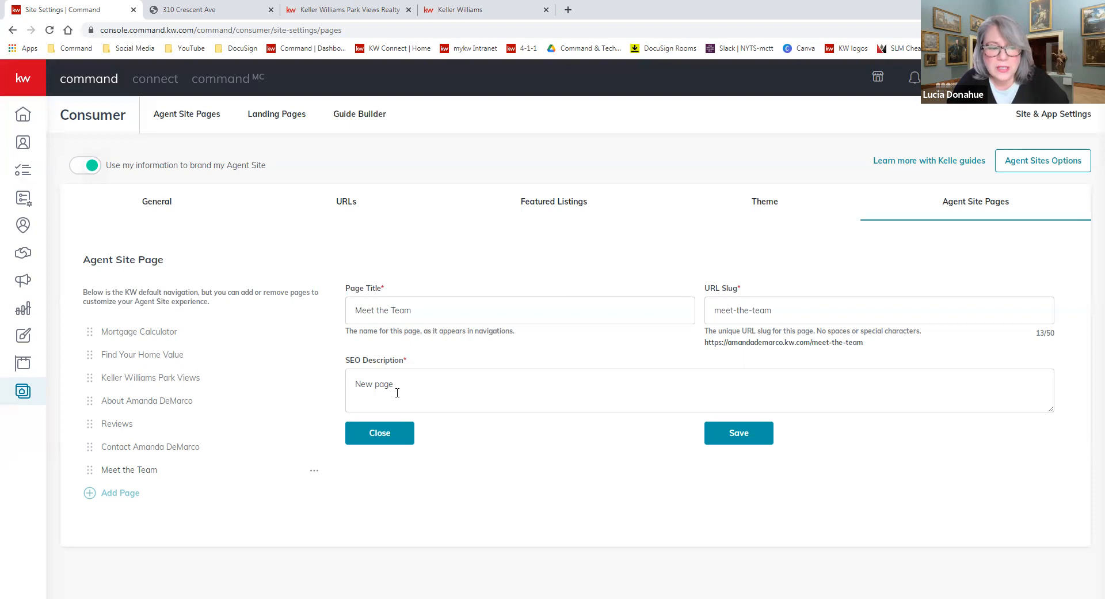
Replace the page's SEO description with "new jersey realtor, new jersey homes for sale, nj realtor, nj homes for sale"
click(444, 380)
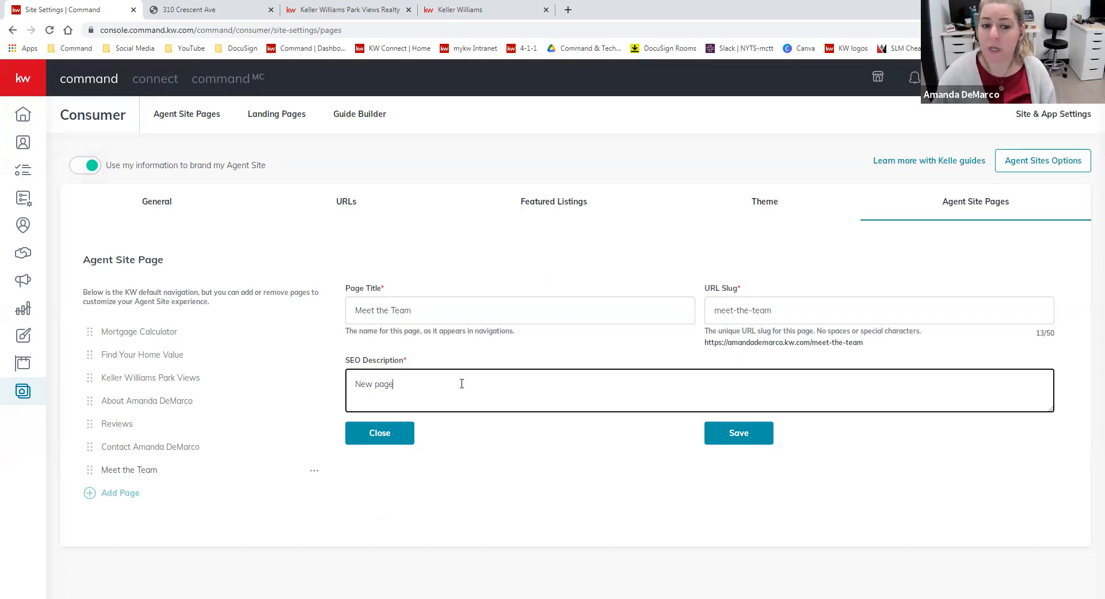
drag(418, 376, 344, 374)
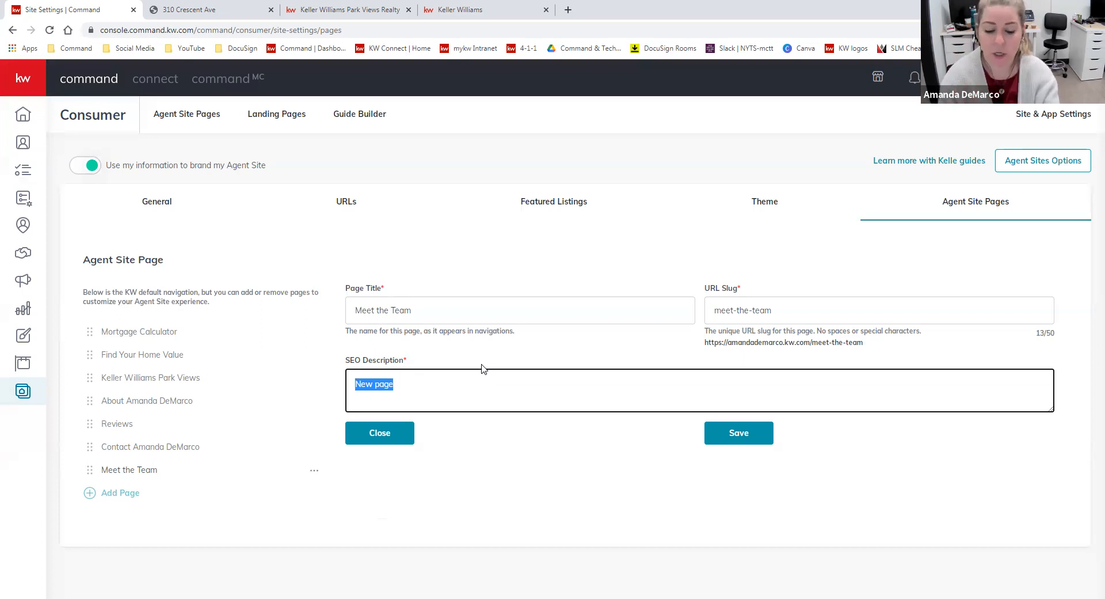
text(new jersey )
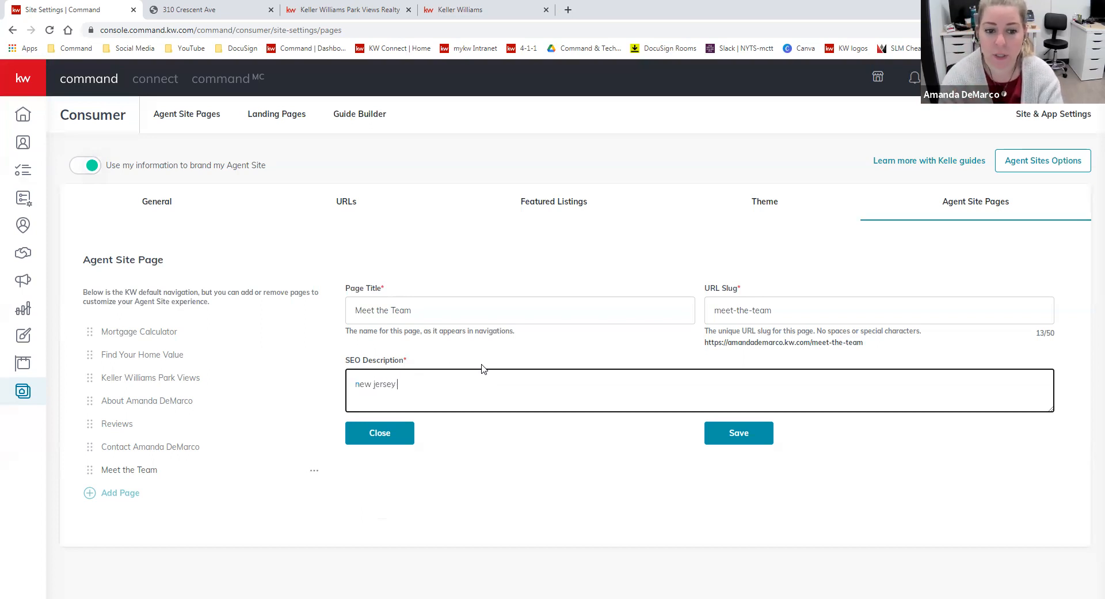
text(realtor, new jersey)
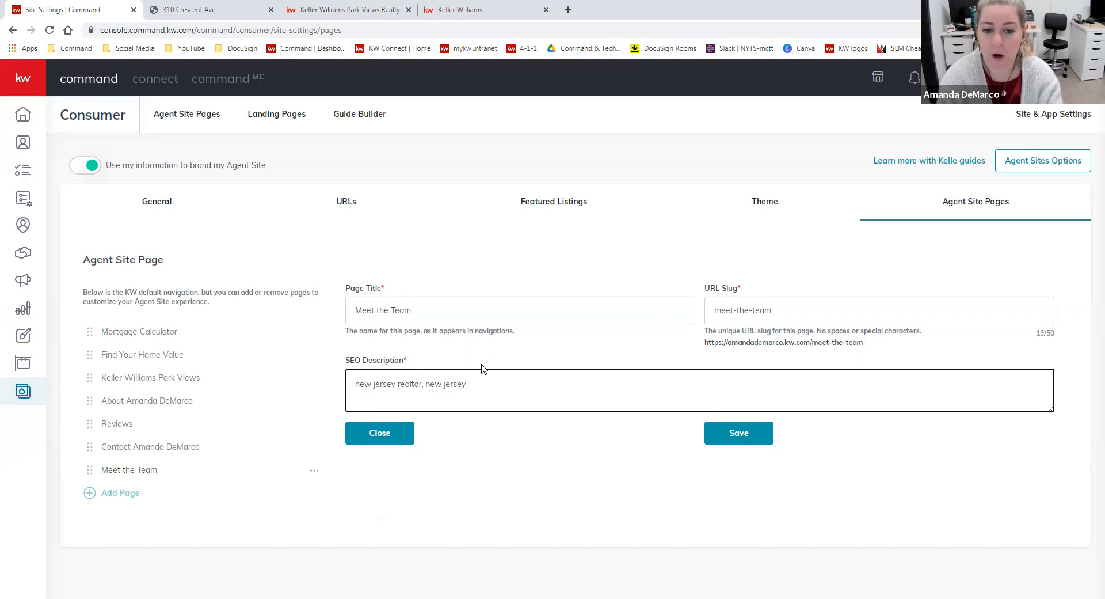
text( homes for sale, nj realtor)
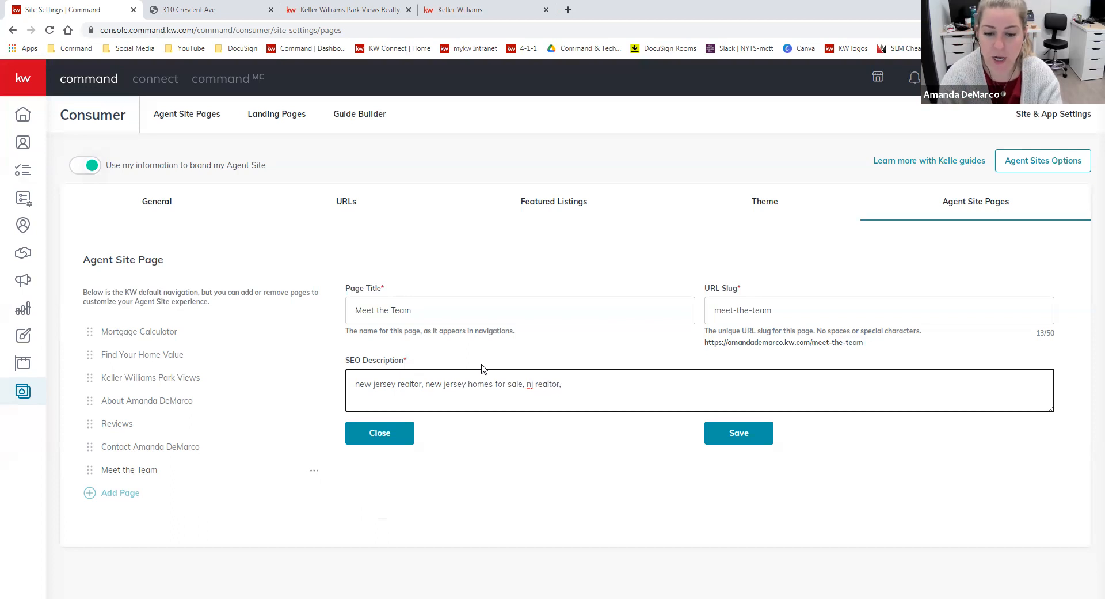
text(, nj homes for sale)
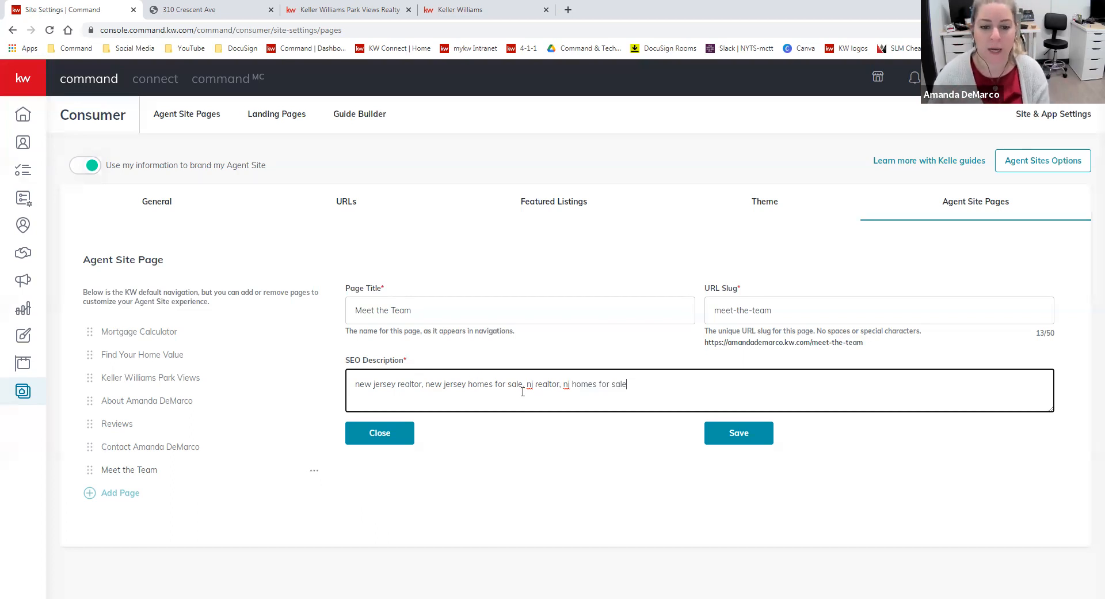
Append "nj realtor team" to the end of the SEO description and save the page settings
drag(628, 383, 350, 374)
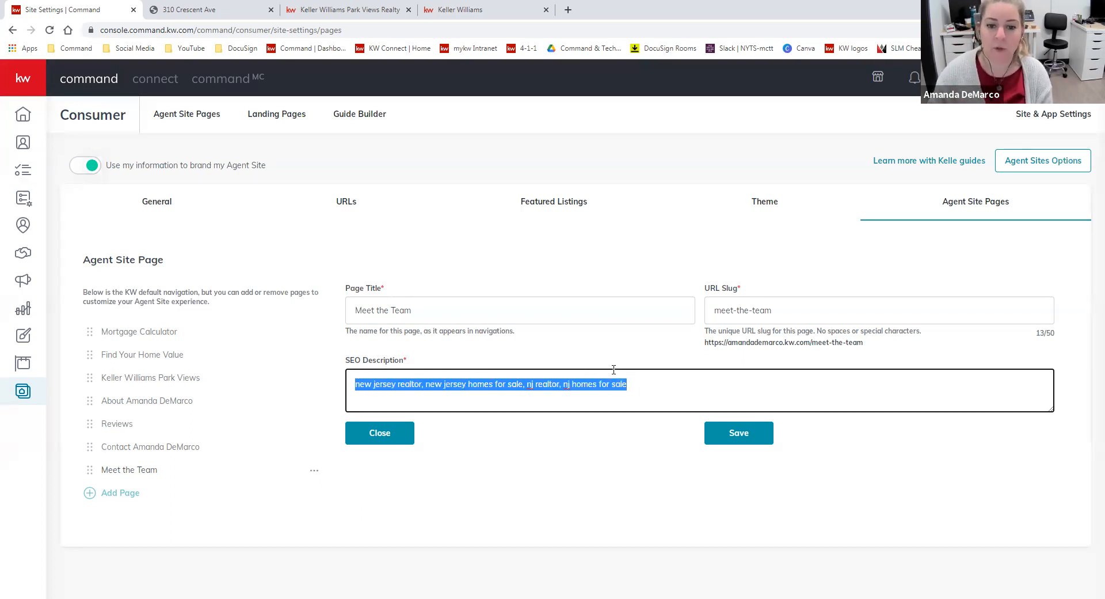
click(666, 392)
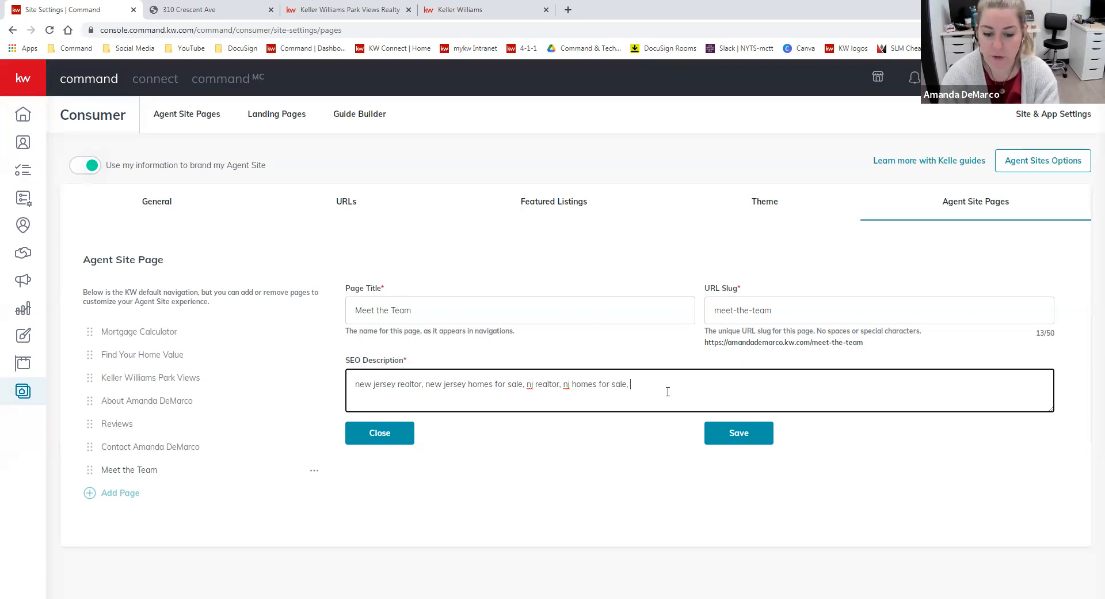
text(j )
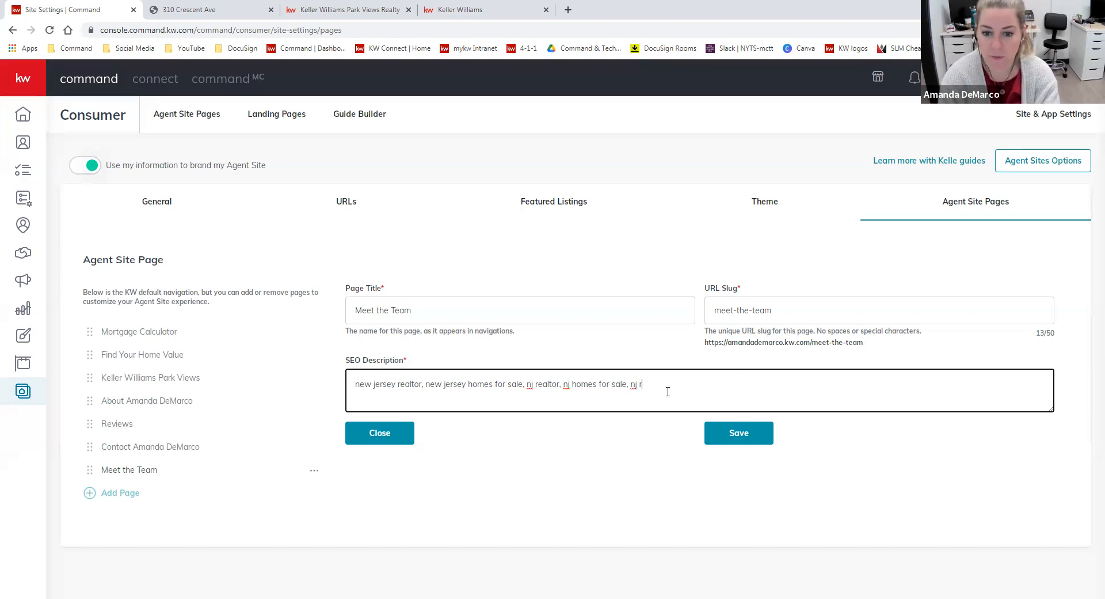
text(realtor team)
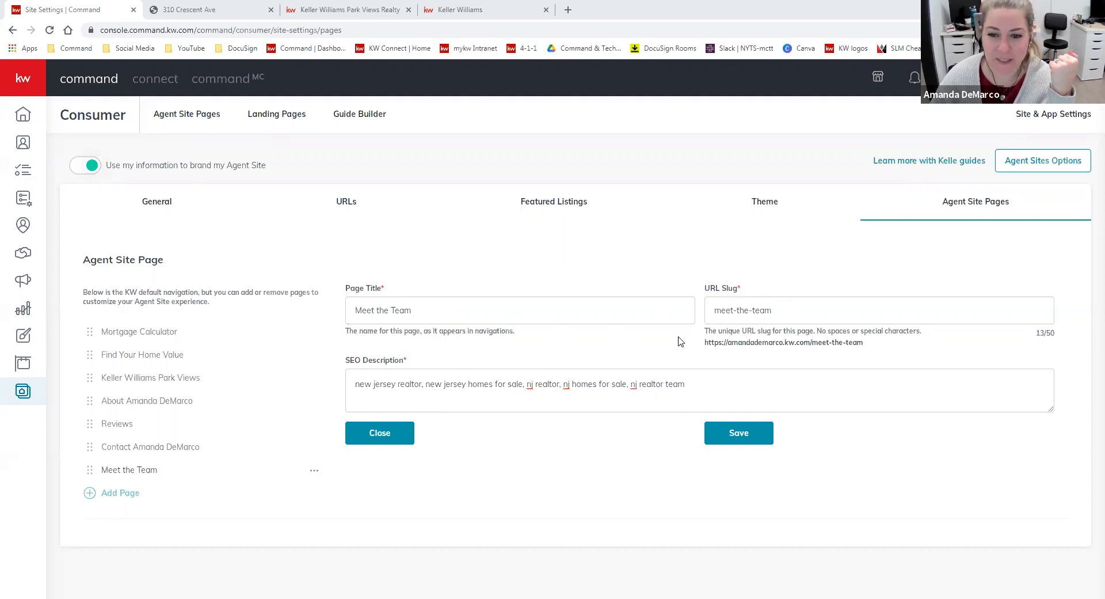
click(740, 434)
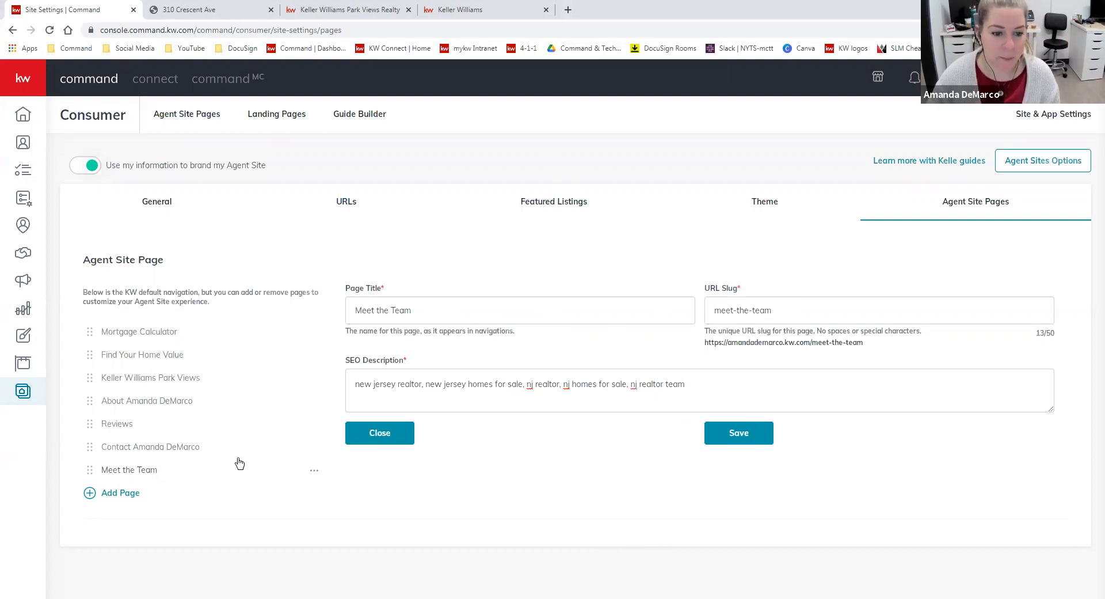
Reorder the agent site pages so Meet the Team follows Keller Williams Park Views, with Reviews directly below it
drag(90, 472, 90, 404)
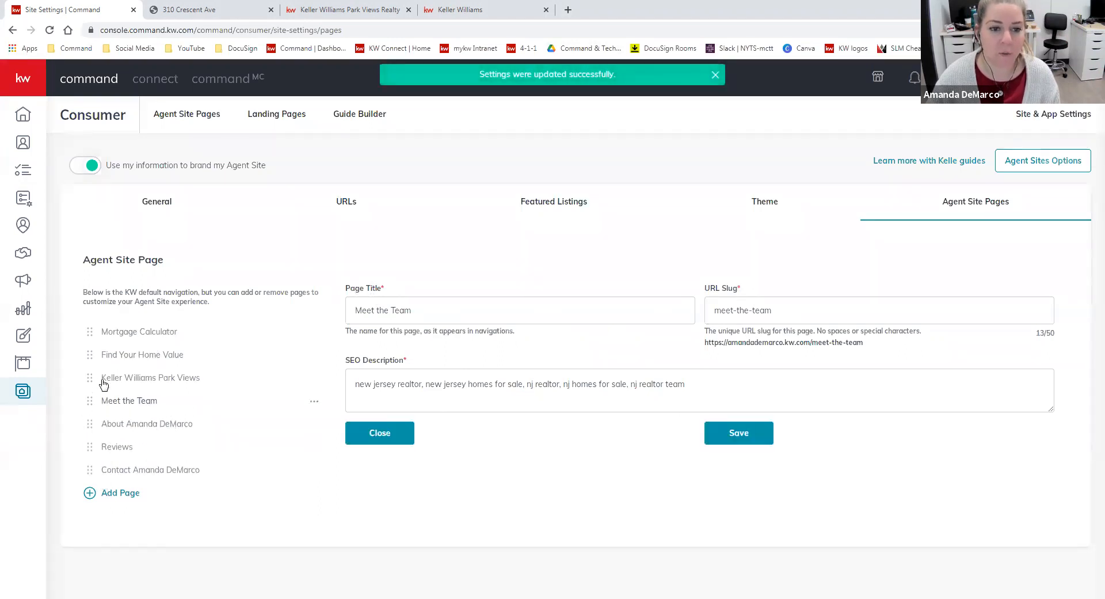
drag(89, 446, 80, 400)
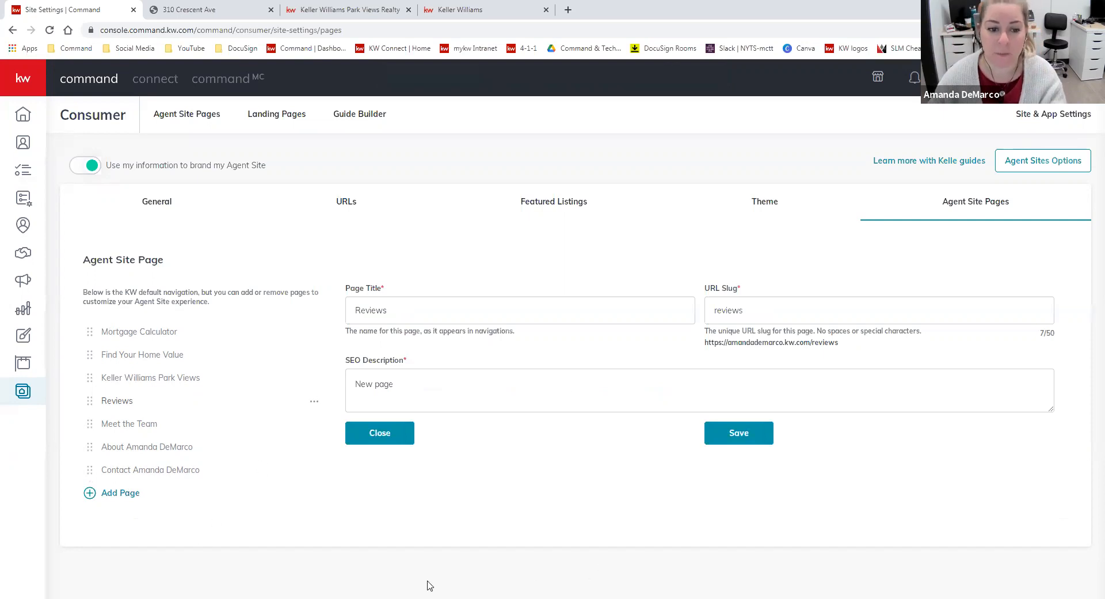
drag(111, 416, 110, 402)
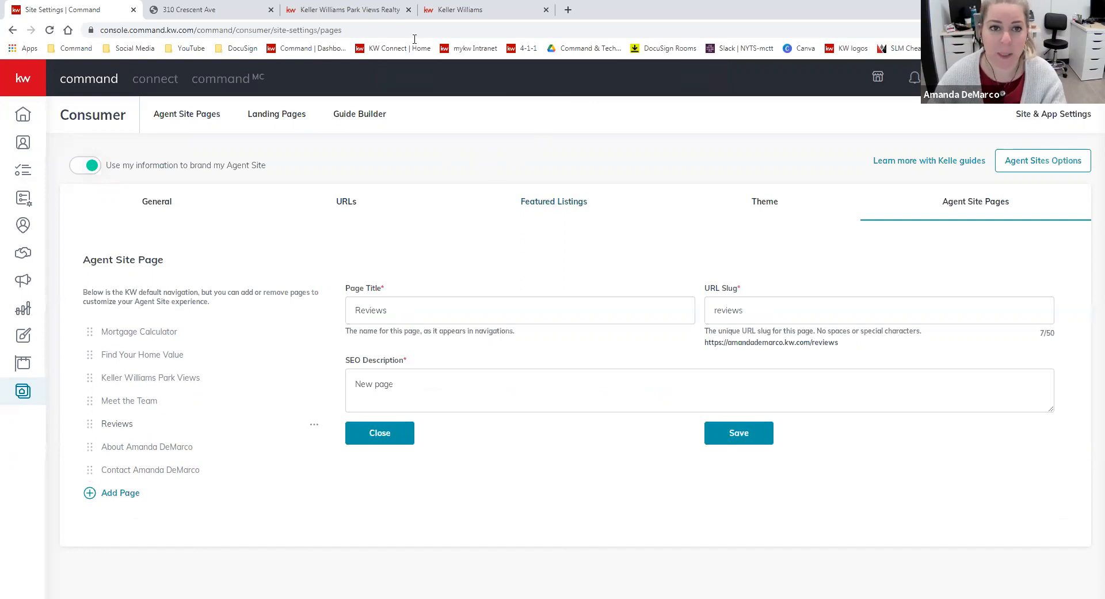
Reload the live agent site and view its Meet the Team and Mortgage Calculator pages from the site navigation
click(351, 9)
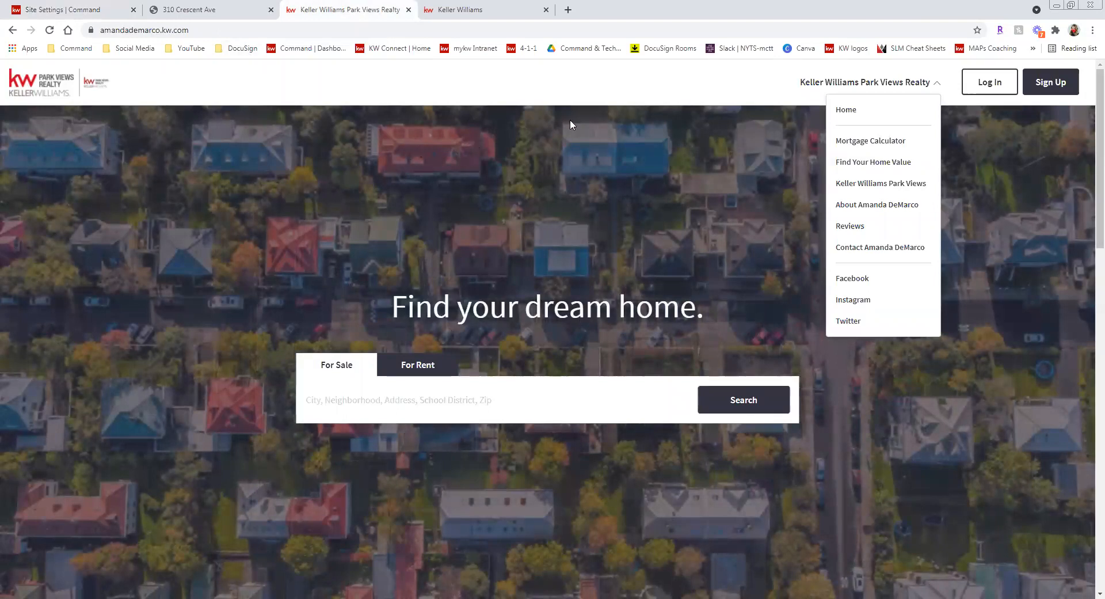
click(49, 30)
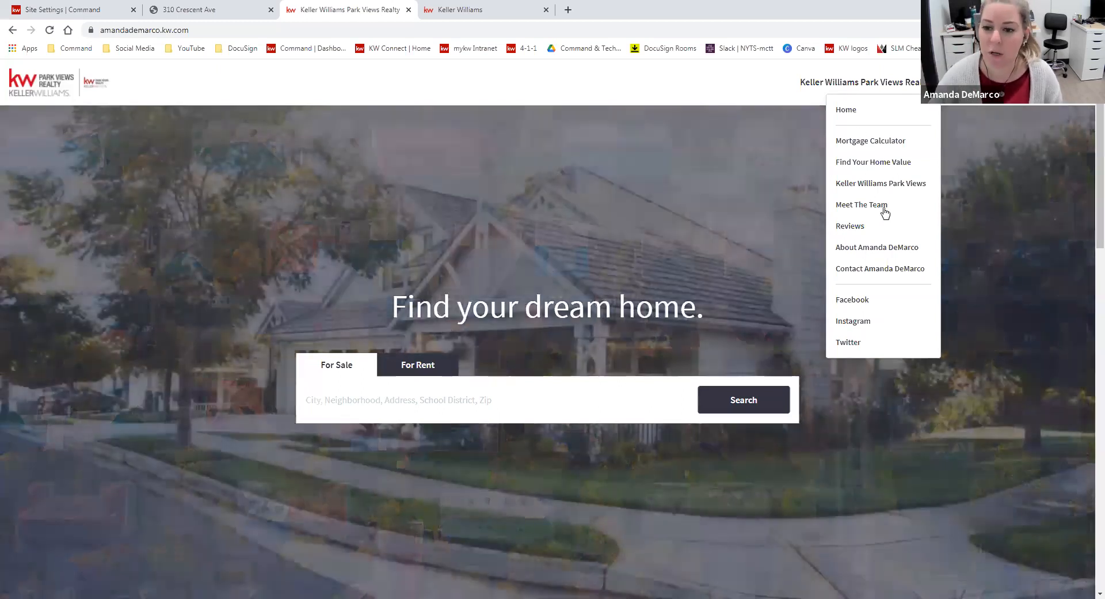
click(880, 206)
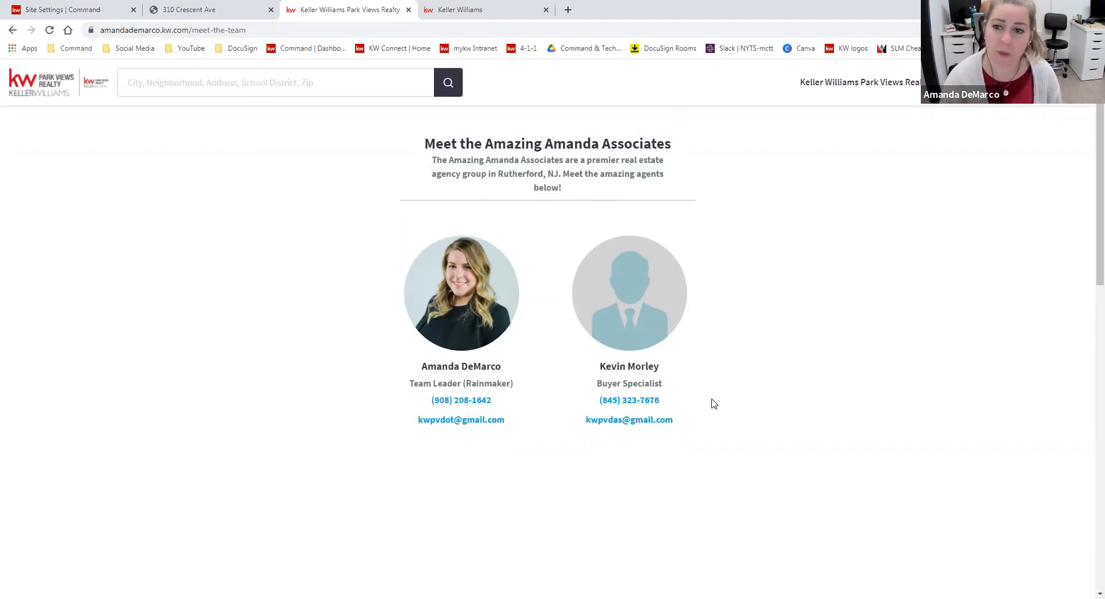
scroll(639, 177, down, 4)
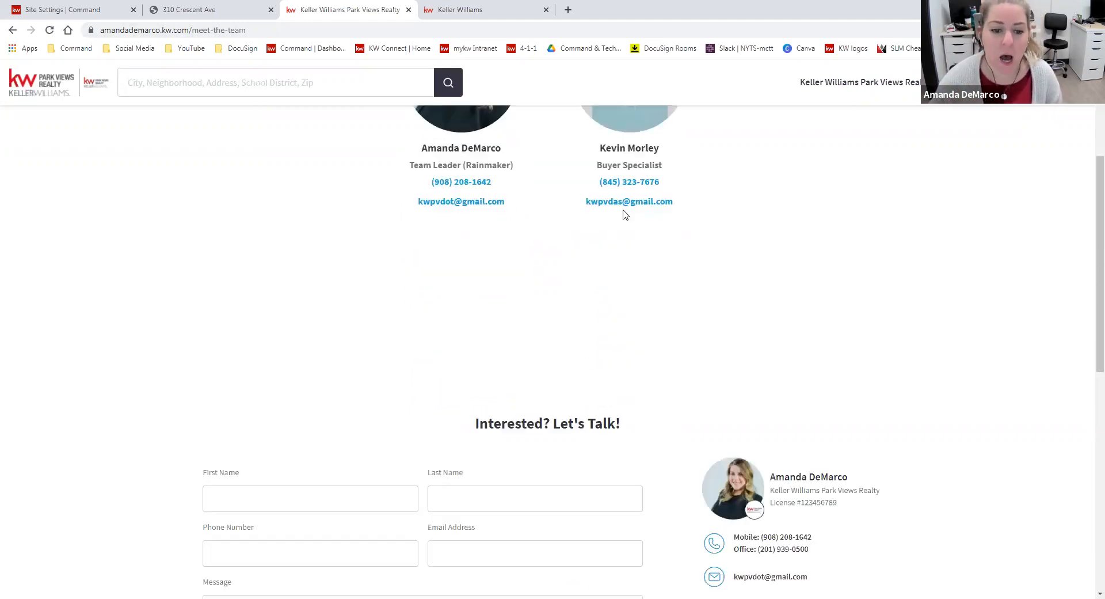
scroll(656, 362, up, 4)
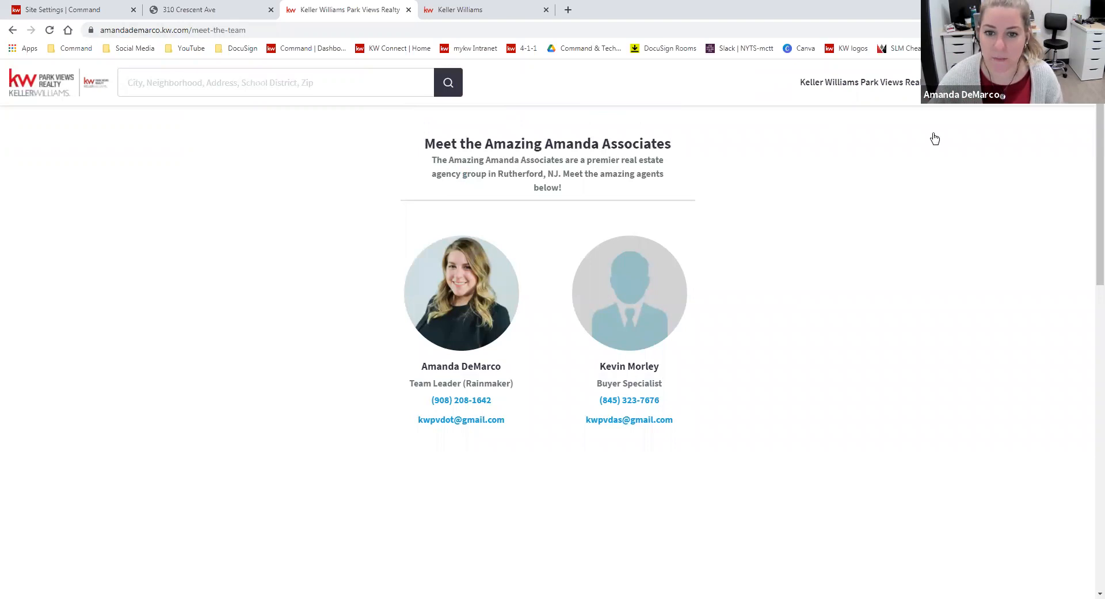
click(932, 83)
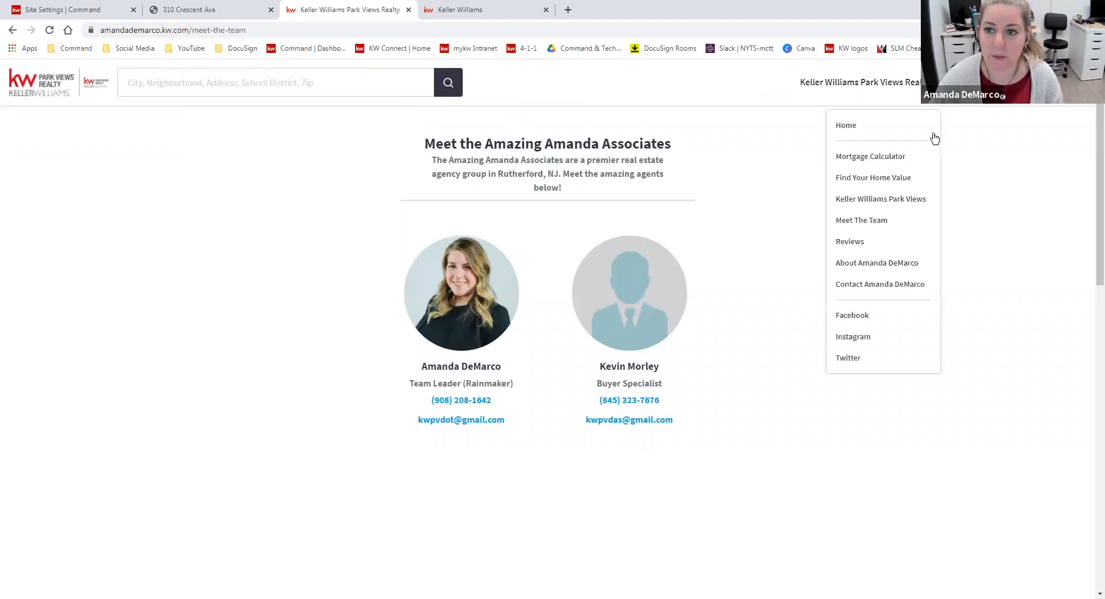
click(894, 157)
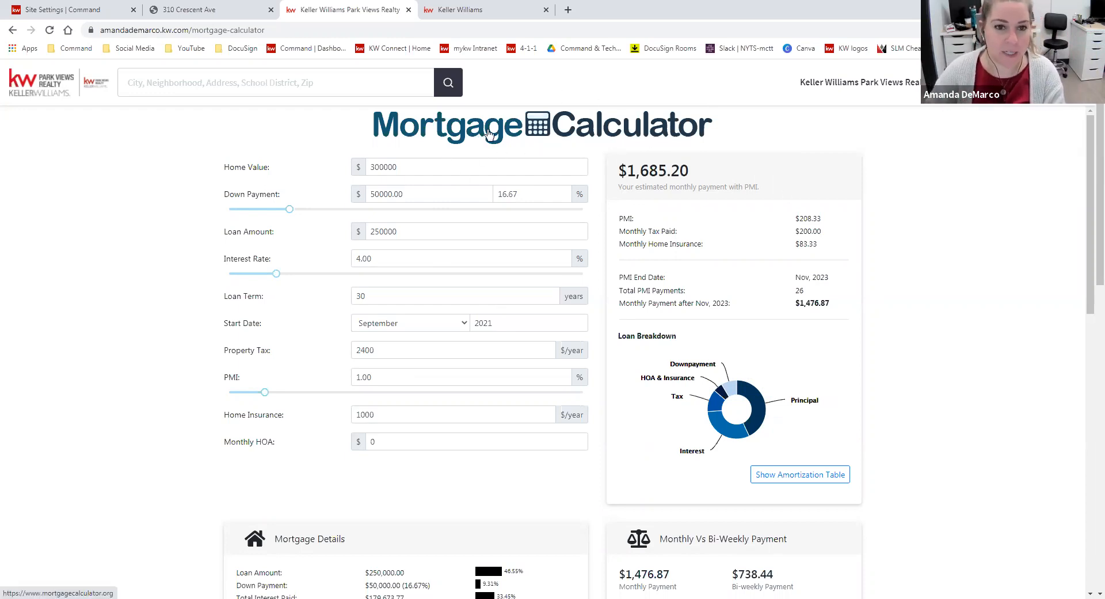
Open mortgagecalculator.org in a new browser tab
click(567, 10)
text(mor)
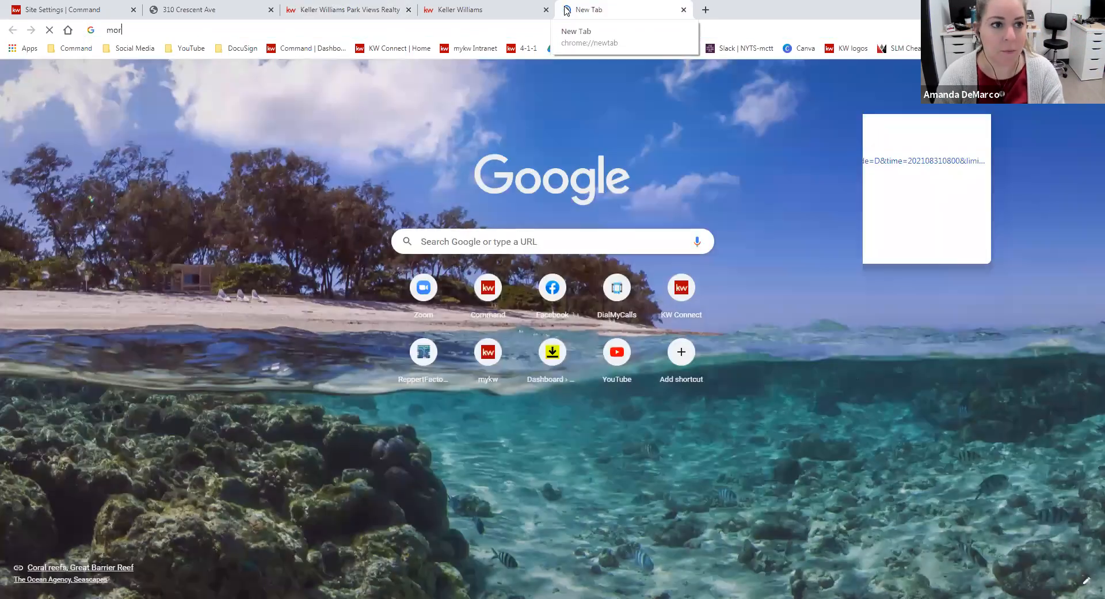
text(tgagec)
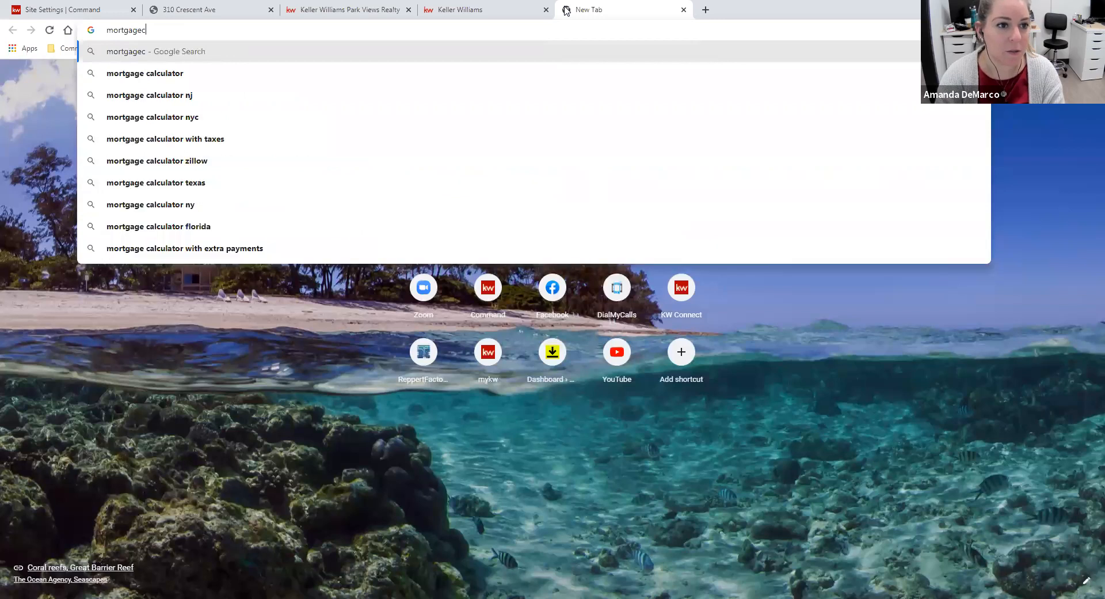
text(lator)
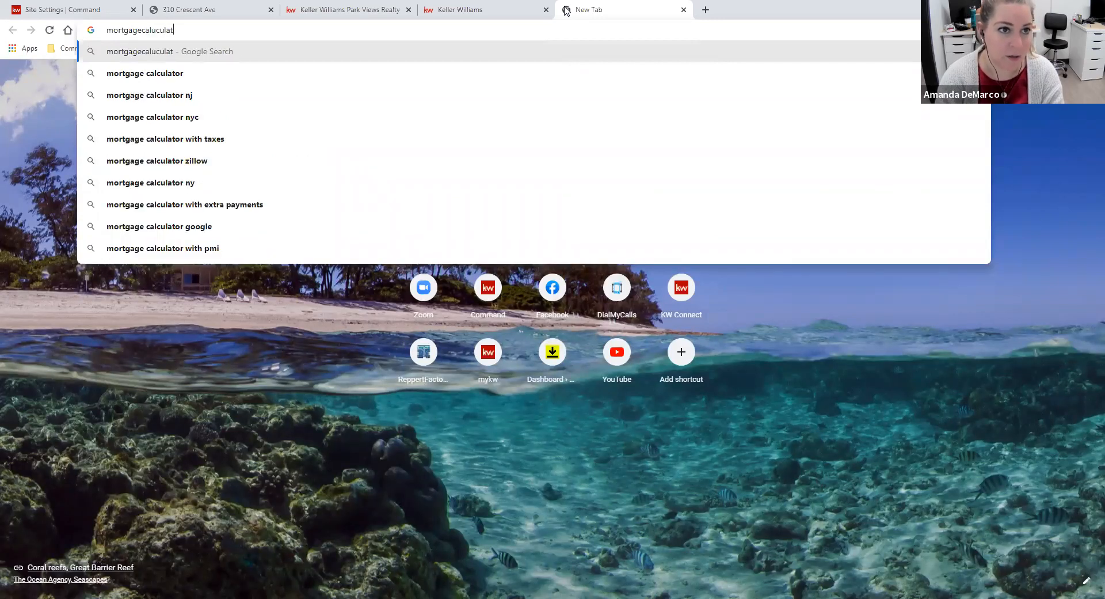
key(BackSpace)
key(BackSpace)
key(BackSpace)
key(BackSpace)
key(BackSpace)
key(BackSpace)
key(BackSpace)
key(BackSpace)
text(culator.org)
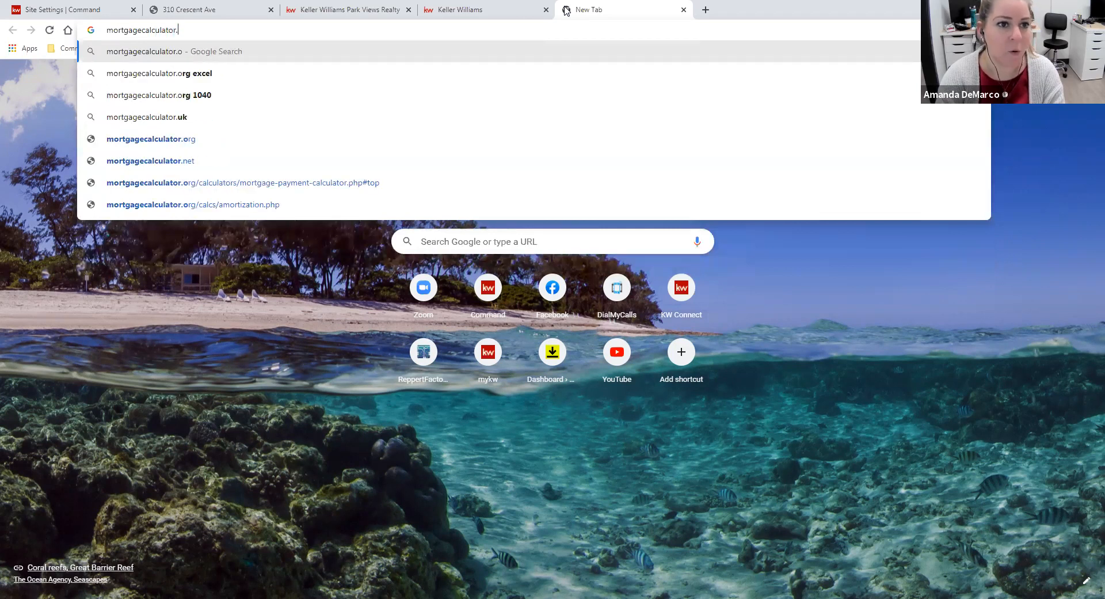
key(Return)
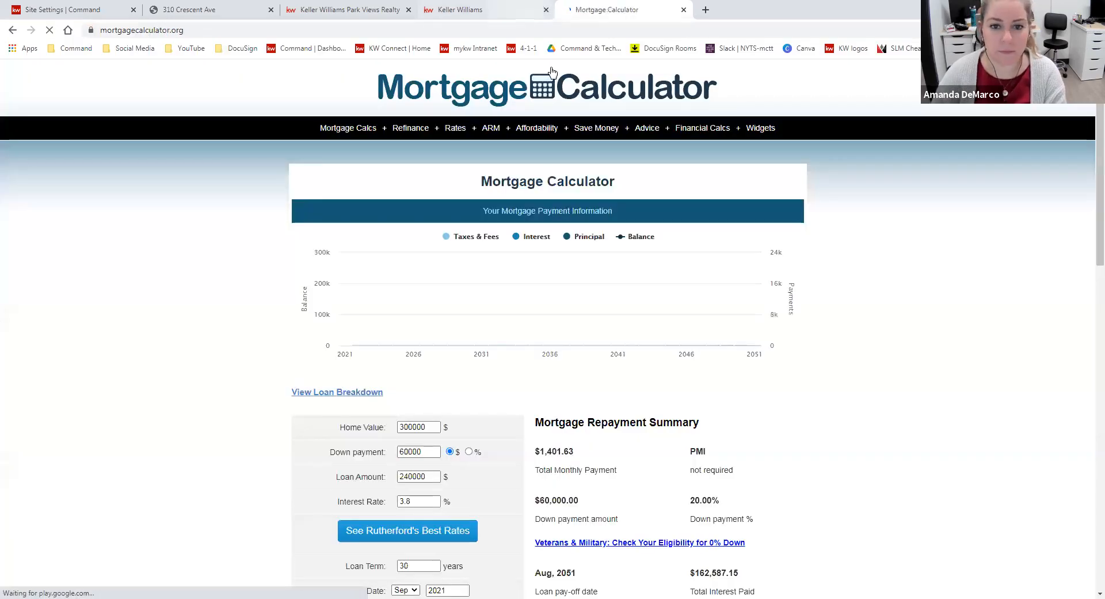
click(278, 30)
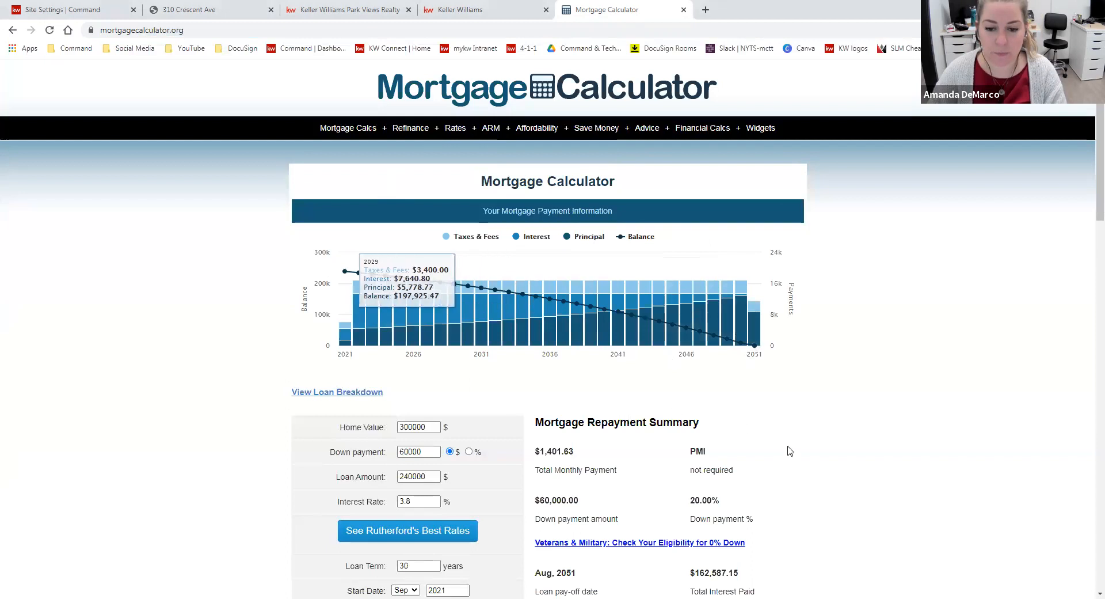
Look through the mortgage calculator homepage and open its Full Page Calc widget page
scroll(788, 460, down, 6)
scroll(792, 467, down, 1)
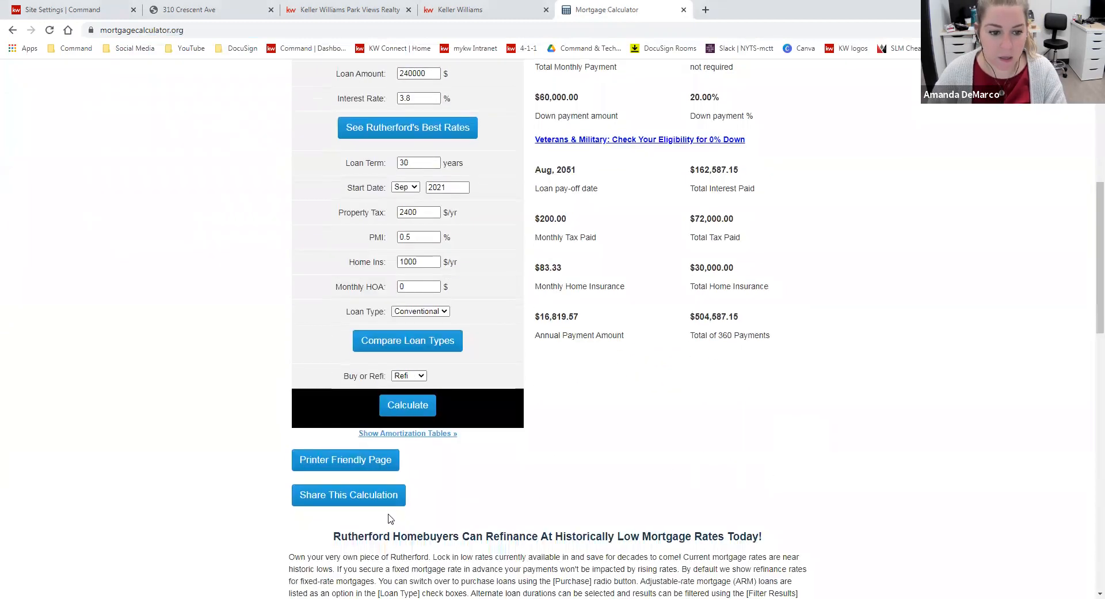
scroll(501, 458, down, 1)
scroll(510, 274, down, 3)
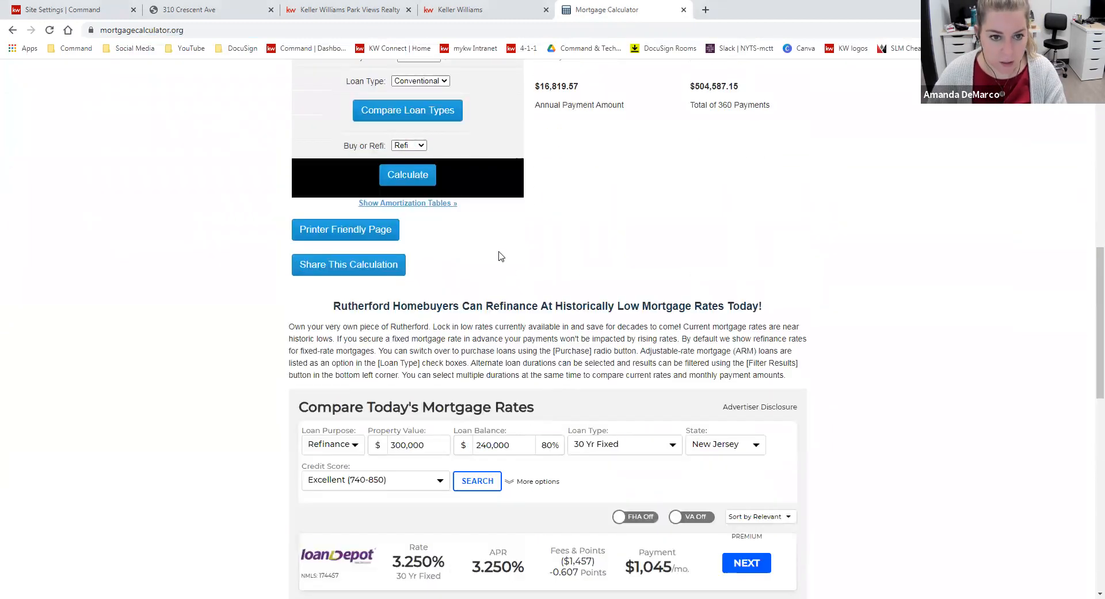
scroll(717, 219, down, 4)
scroll(785, 350, down, 6)
scroll(789, 349, up, 20)
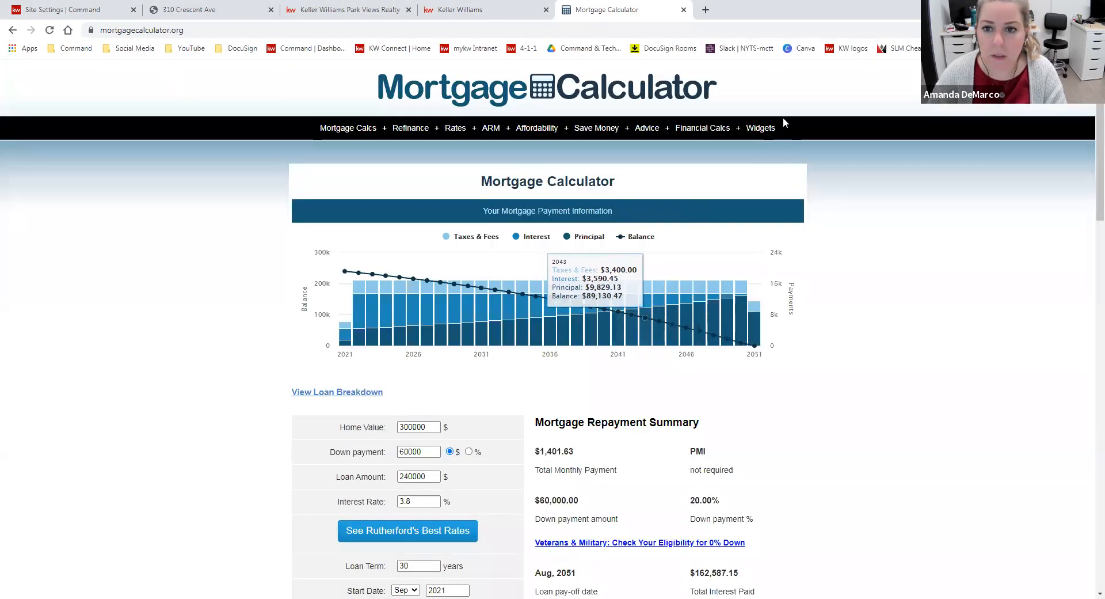
mouse_move(773, 132)
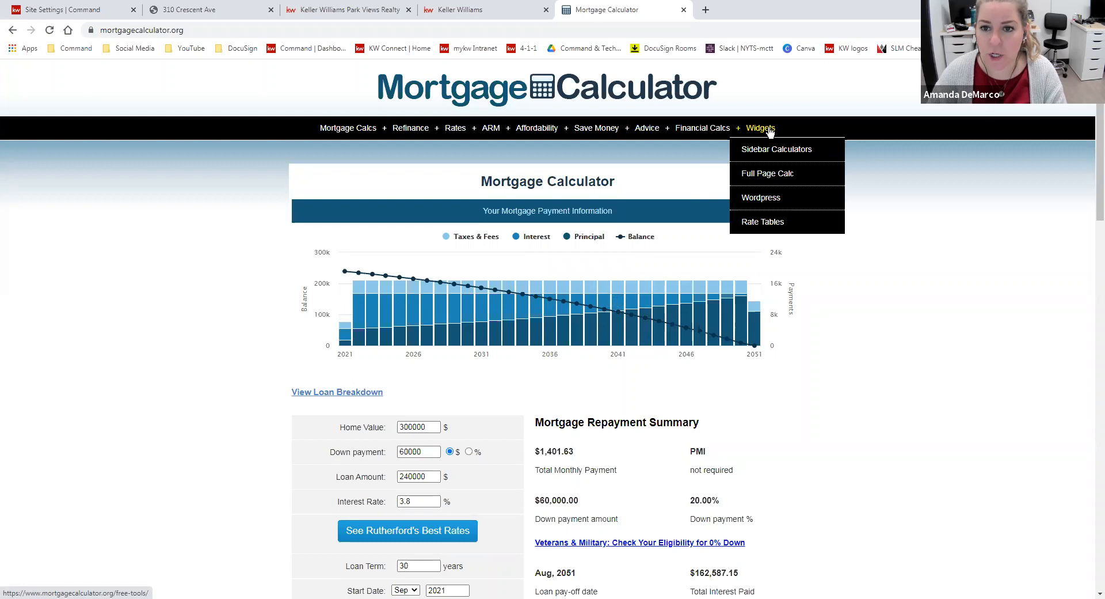
click(760, 179)
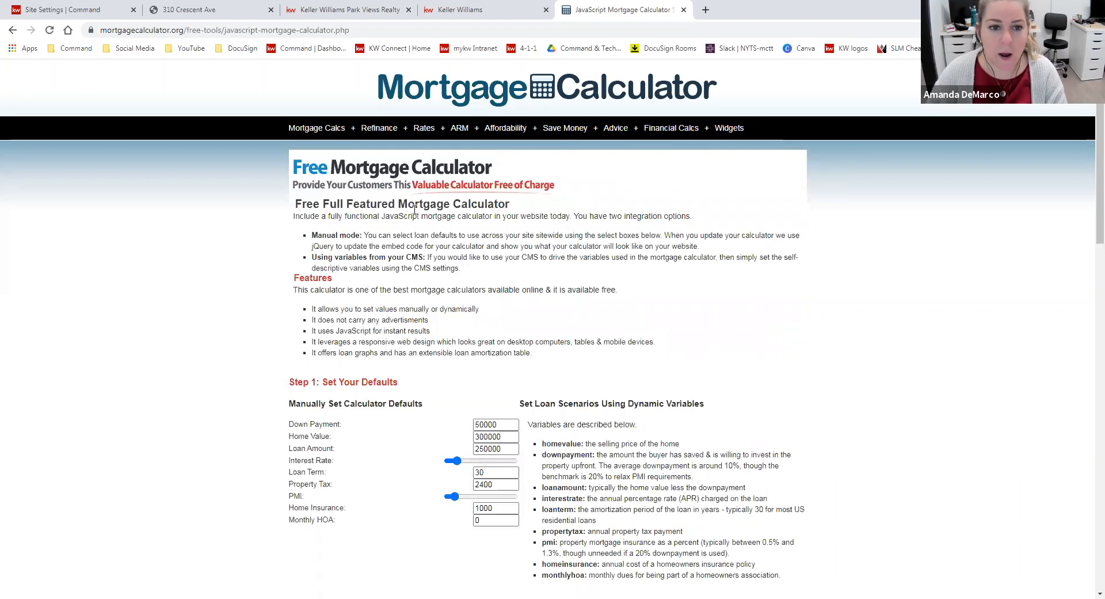
Examine the widget's default settings and source code section, and compare it with the agent site's Mortgage Calculator page
scroll(665, 278, down, 2)
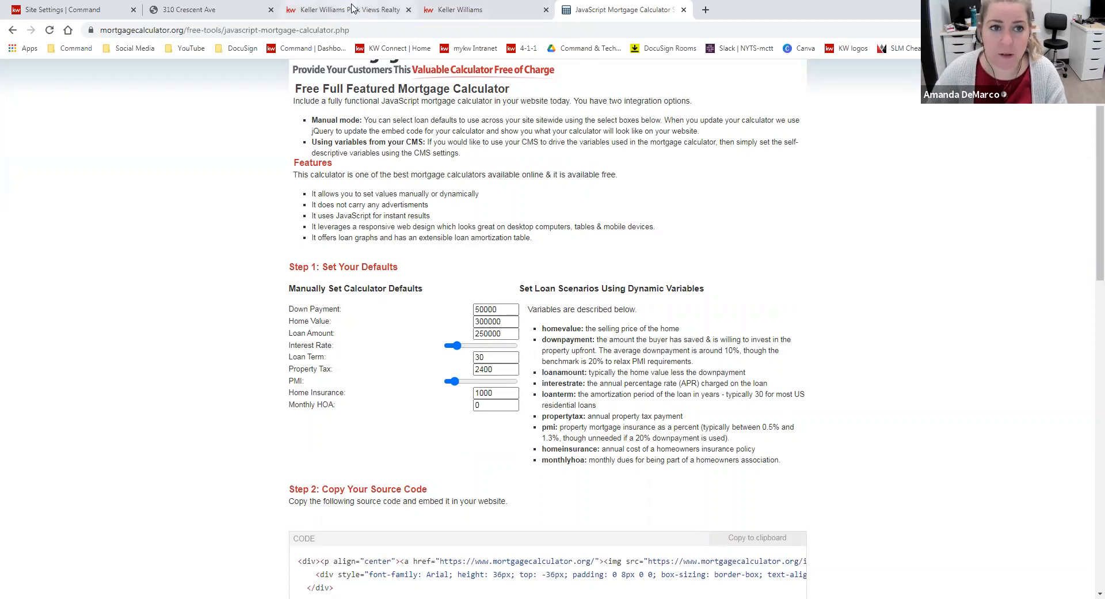
click(354, 10)
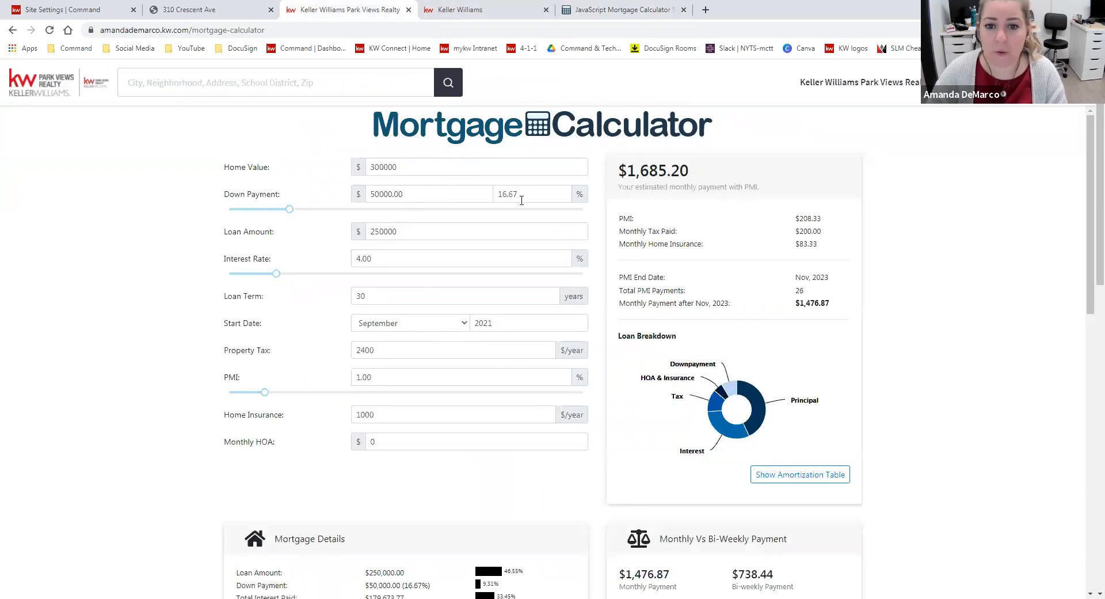
click(603, 9)
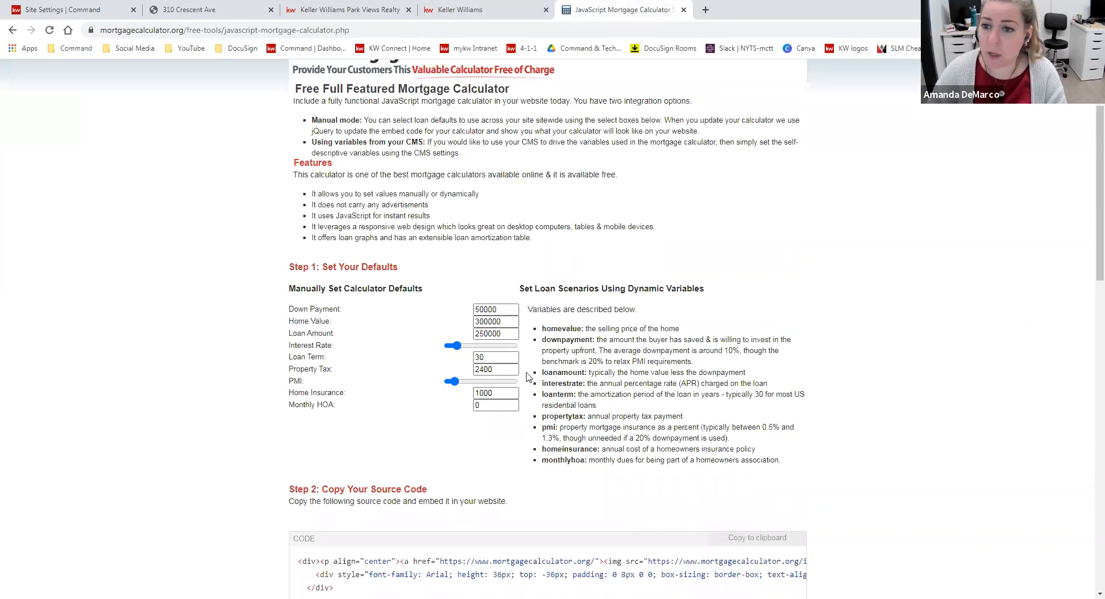
On the live agent site's Mortgage Calculator page, set the home value to 400000 and the interest rate to 3 percent
click(368, 6)
click(387, 167)
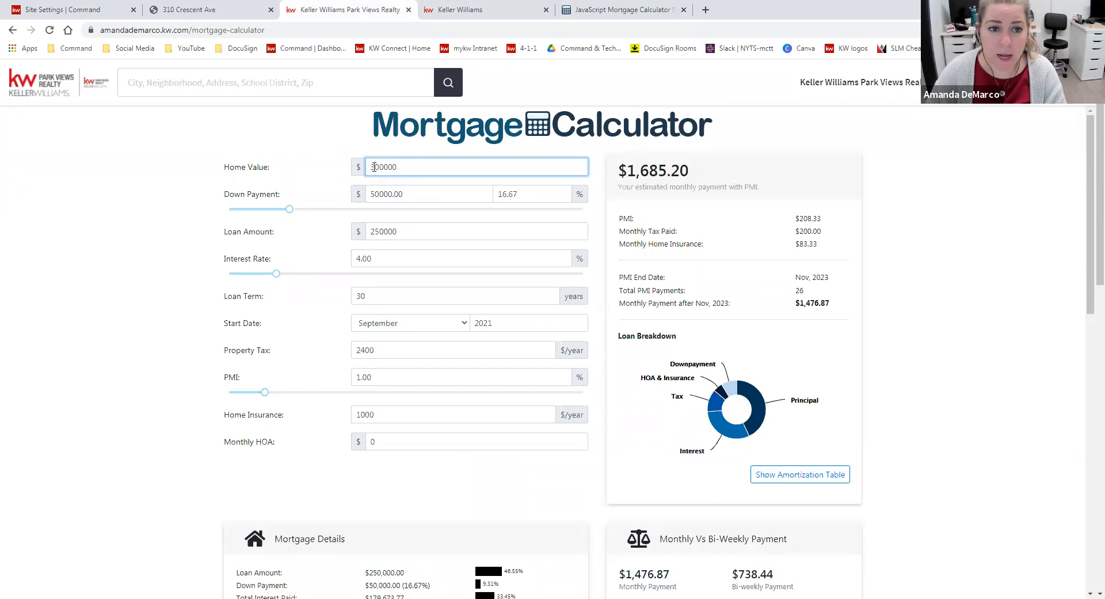
text(4)
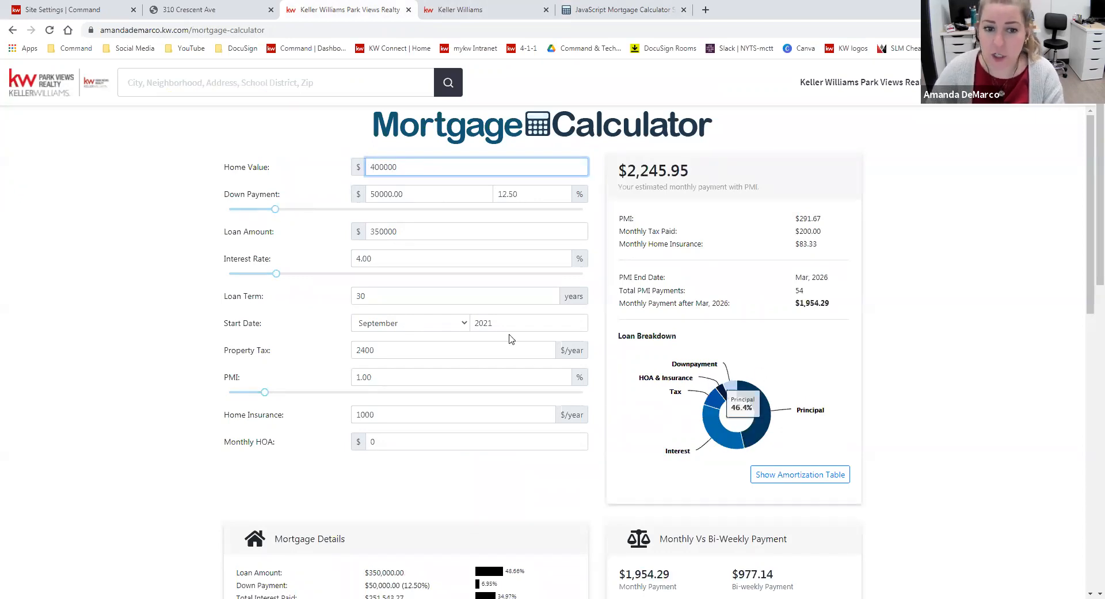
double_click(361, 256)
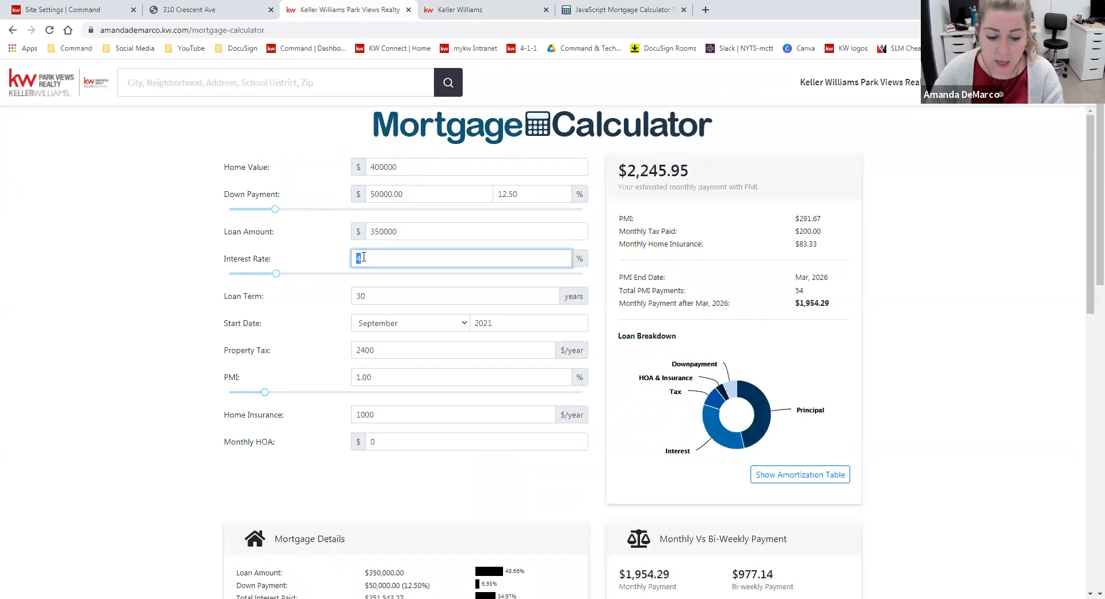
text(3)
click(906, 452)
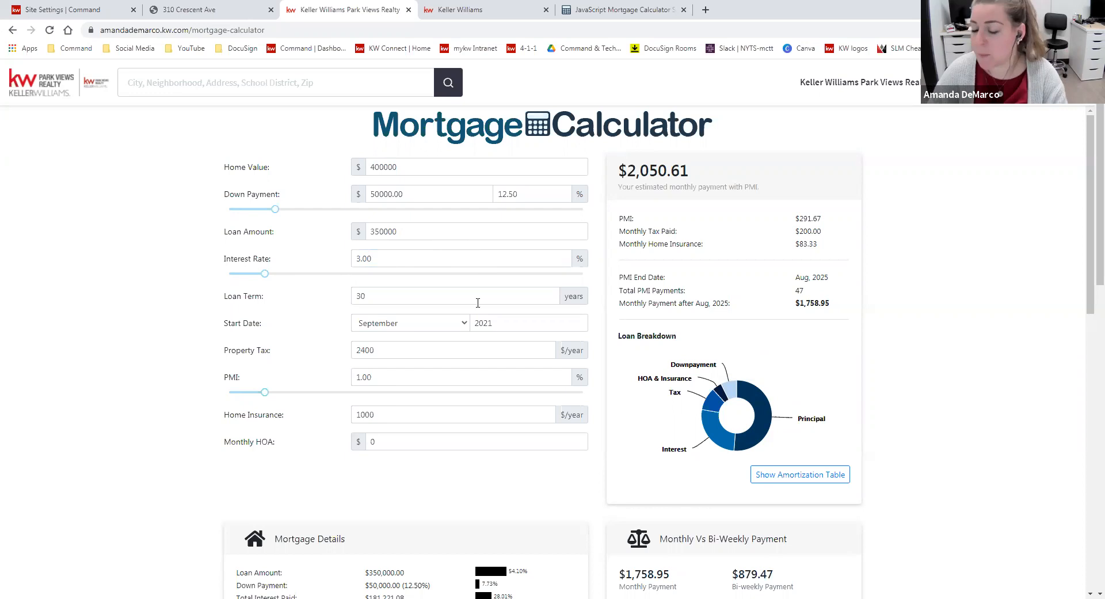
Examine the Full Page Calc widget's source code section, calculator preview and the other widget types offered on mortgagecalculator.org
click(635, 8)
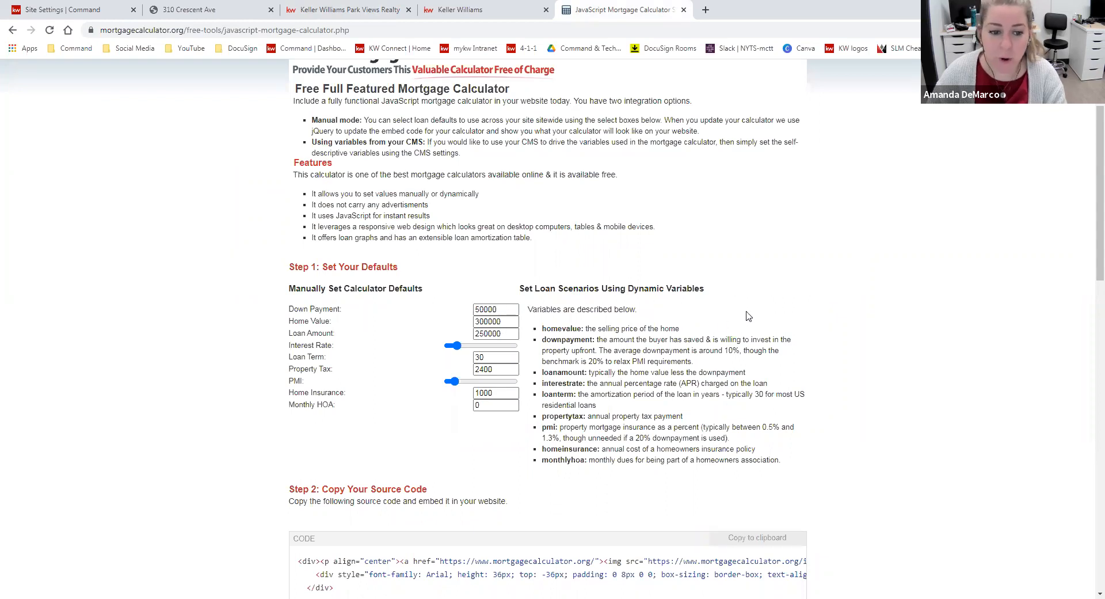
scroll(748, 316, down, 5)
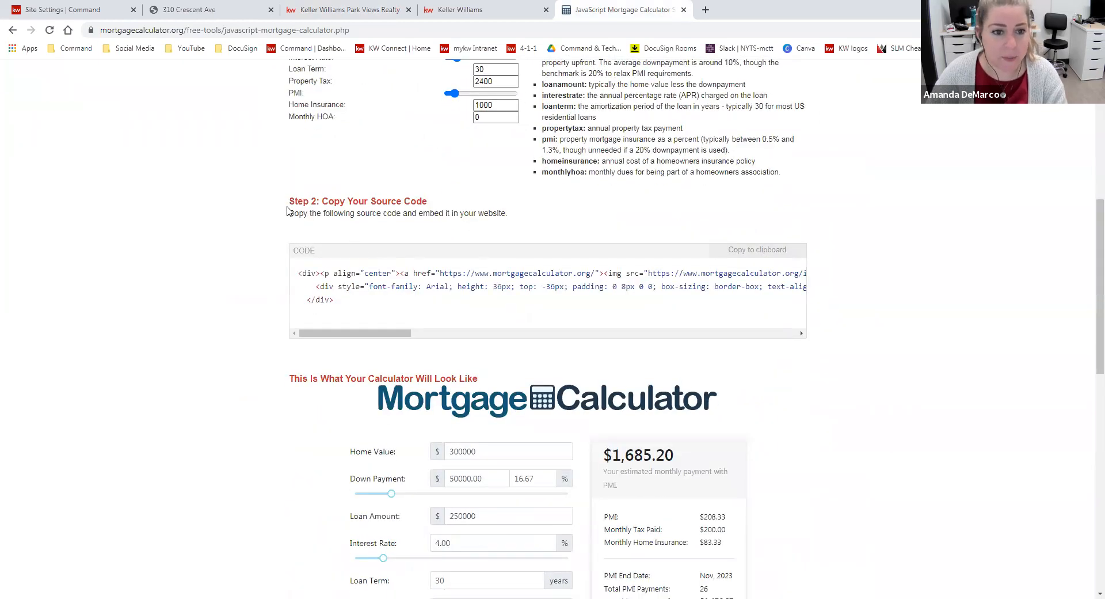
scroll(766, 181, down, 1)
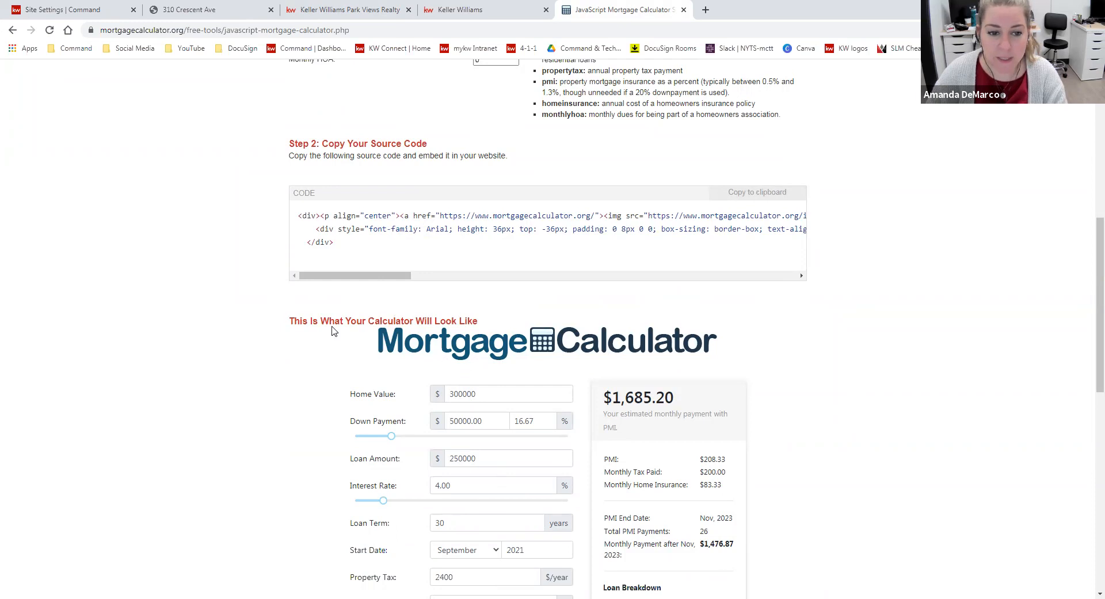
scroll(570, 426, down, 5)
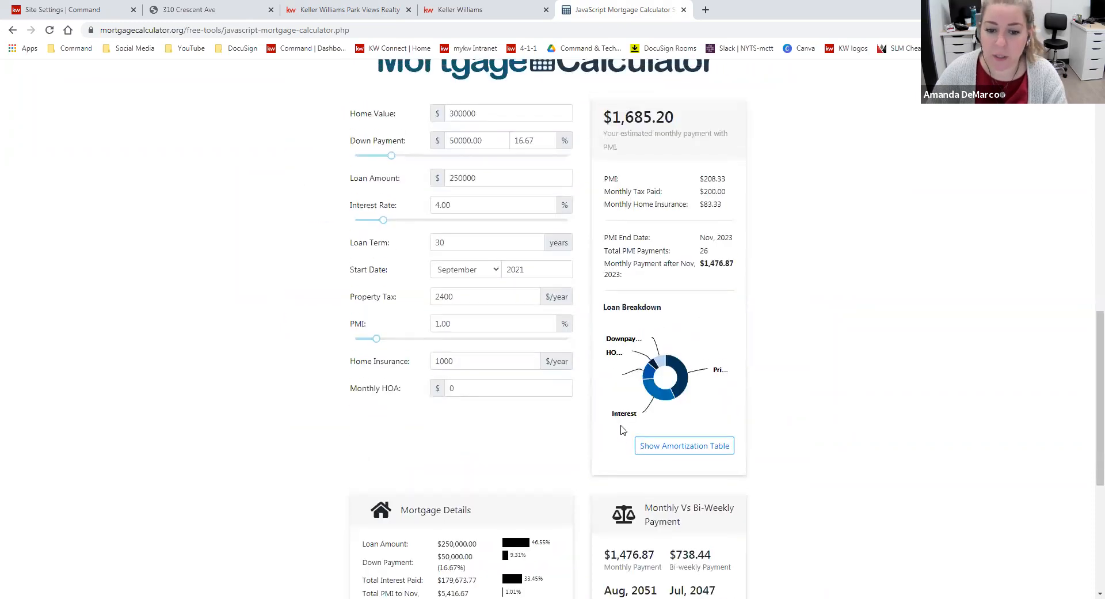
scroll(622, 429, up, 6)
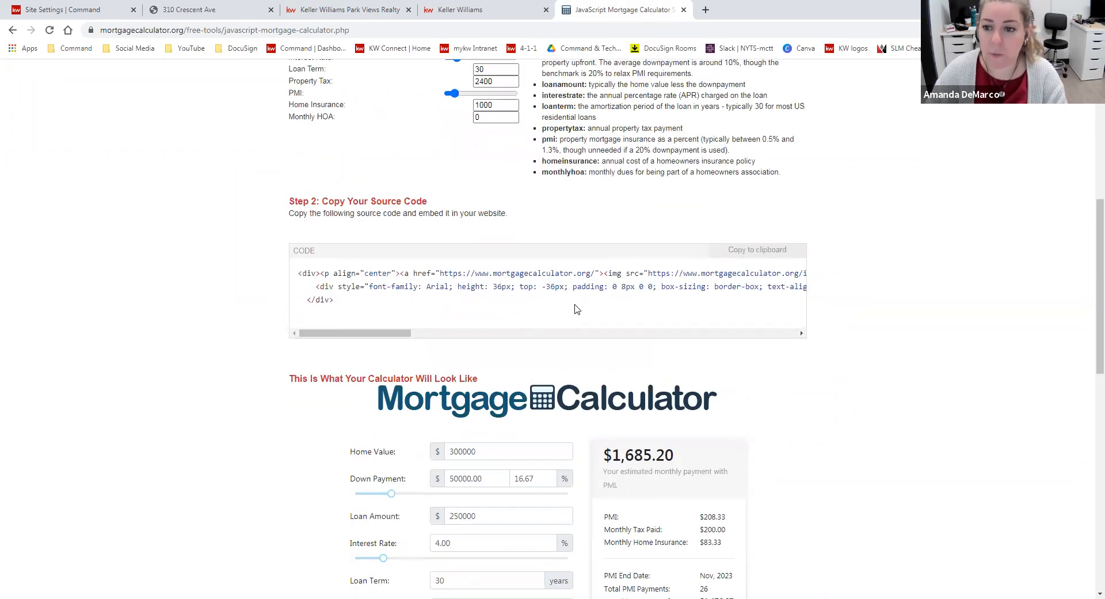
scroll(864, 501, up, 7)
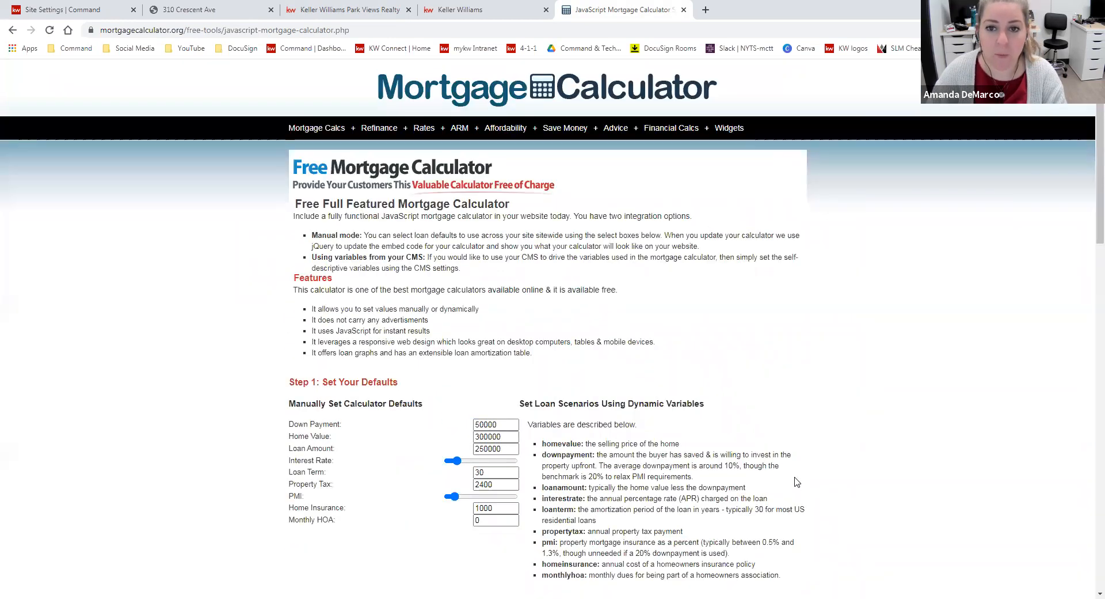
mouse_move(732, 132)
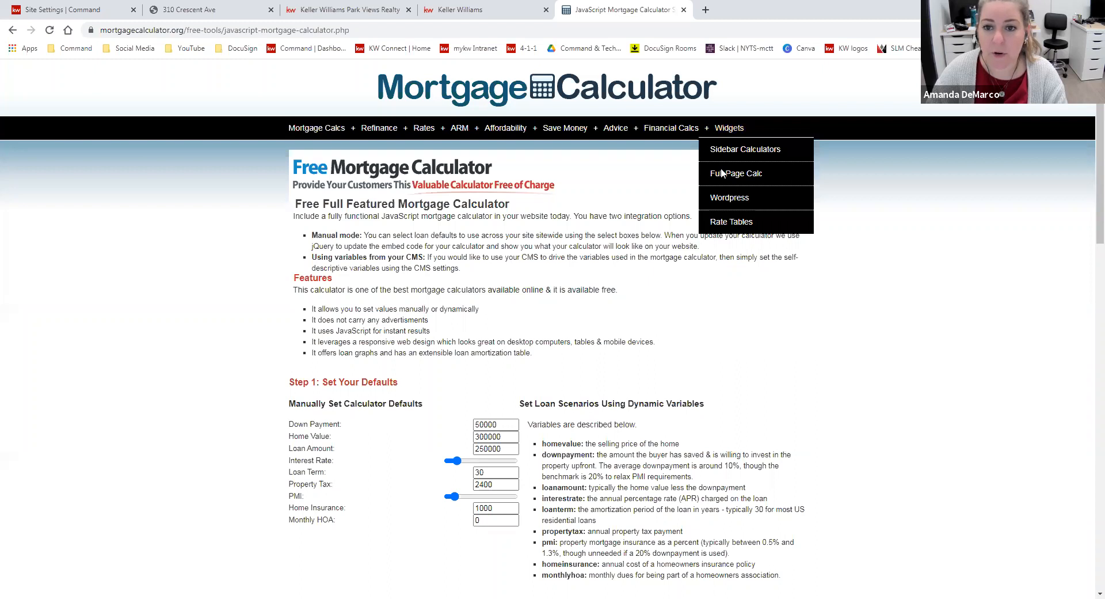
scroll(717, 368, down, 6)
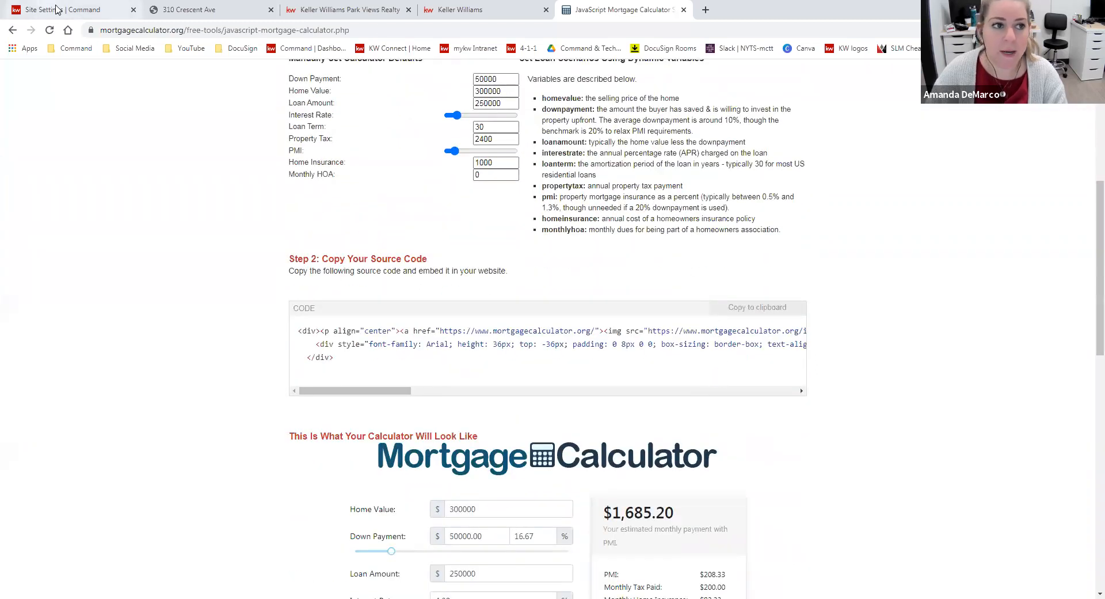
Create a new sub-page on the agent site in Command and place a Text content block on the empty canvas
click(56, 8)
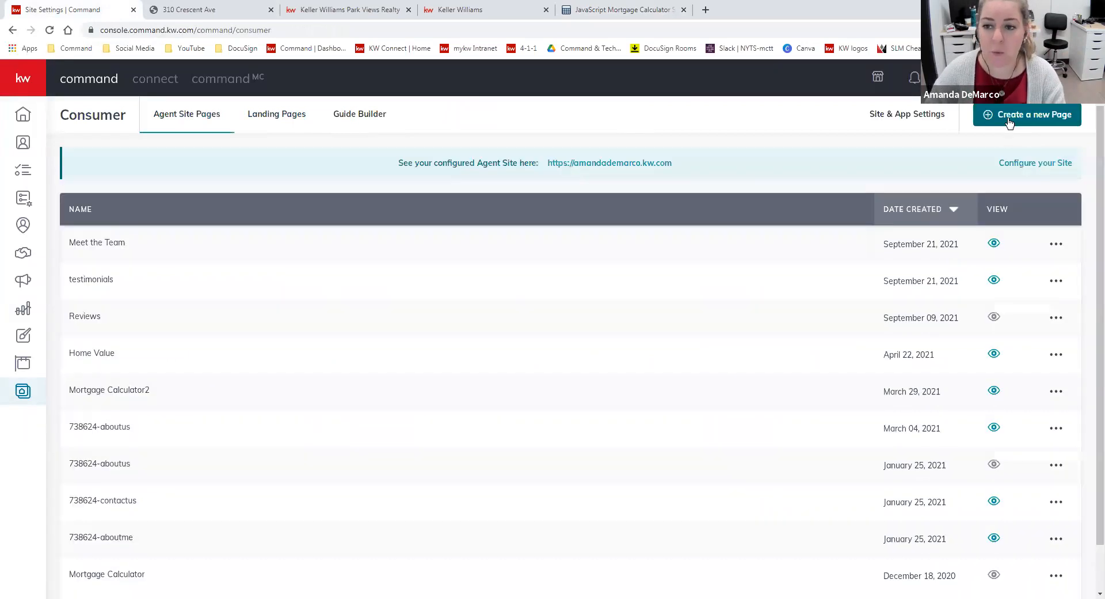
click(1009, 121)
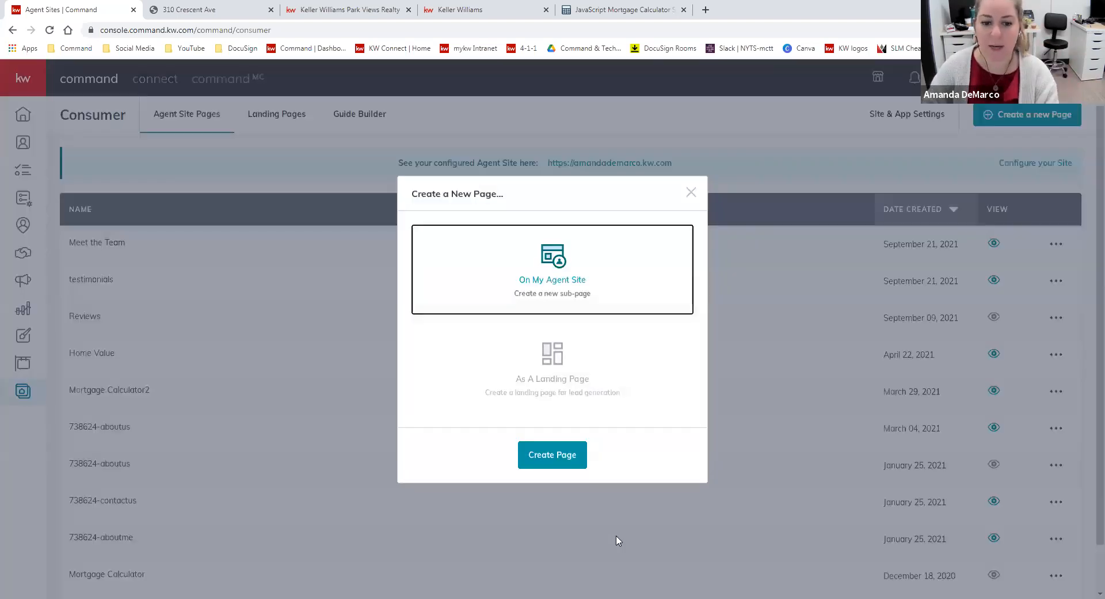
click(545, 464)
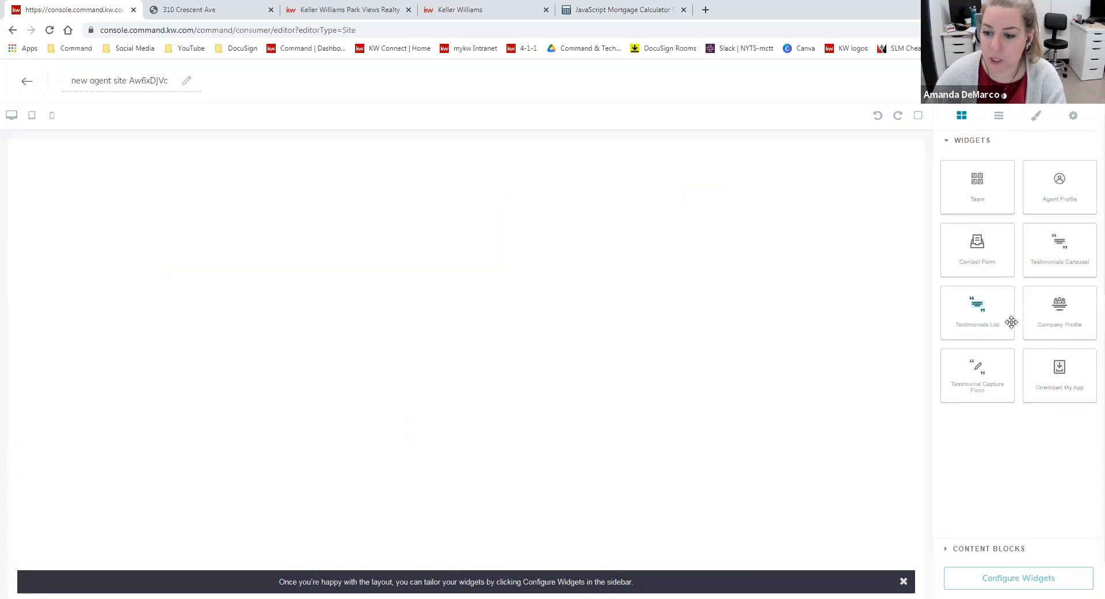
click(947, 553)
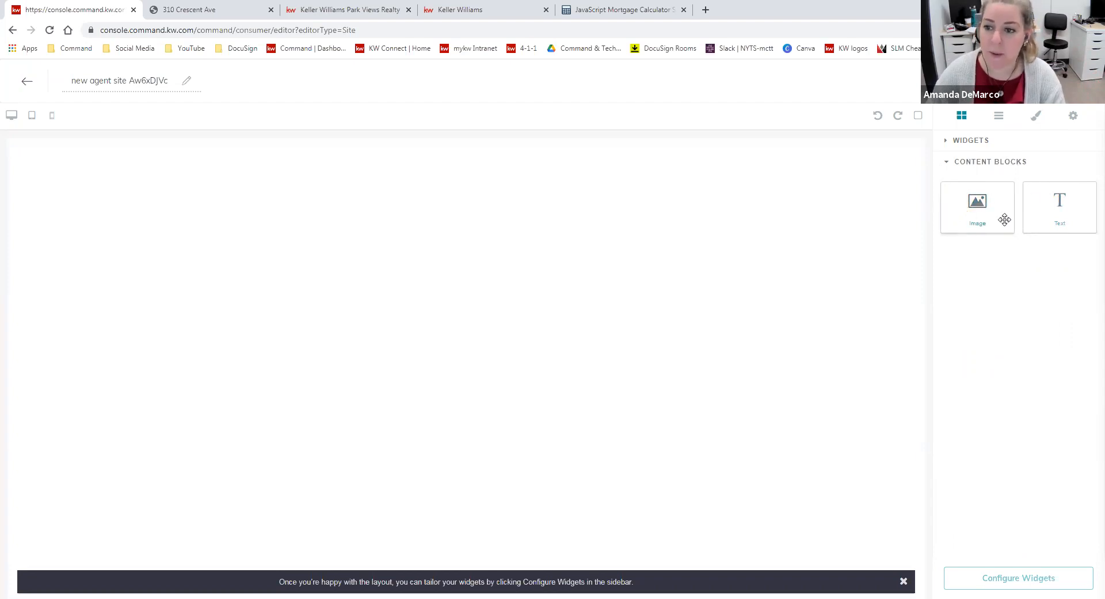
drag(1063, 207, 402, 205)
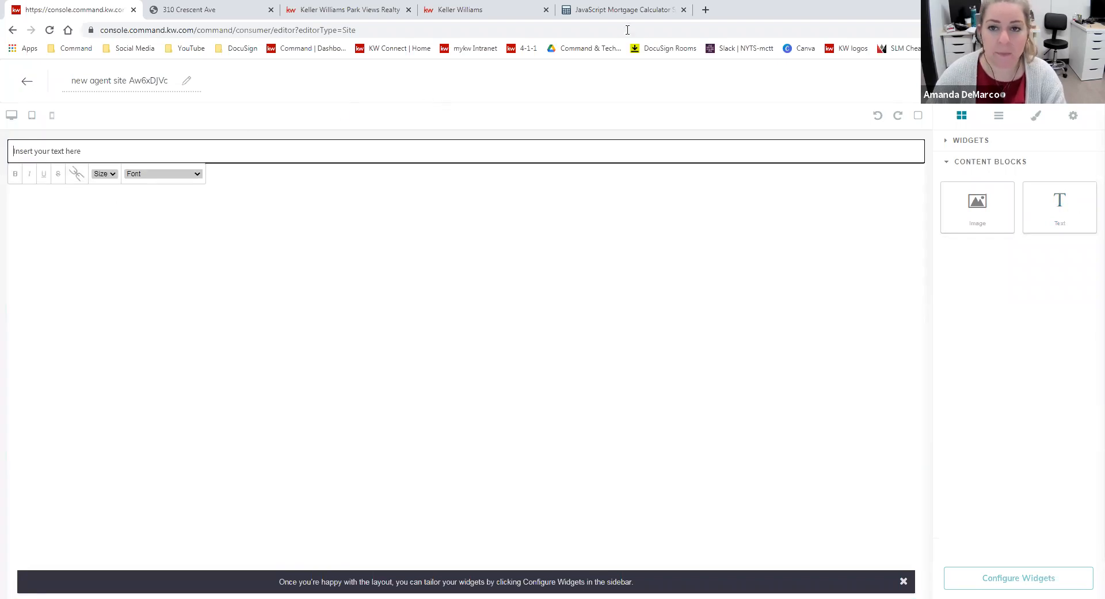
Copy the calculator's source code from mortgagecalculator.org and paste it as plain text over the new text block's placeholder, rendering the calculator
click(612, 13)
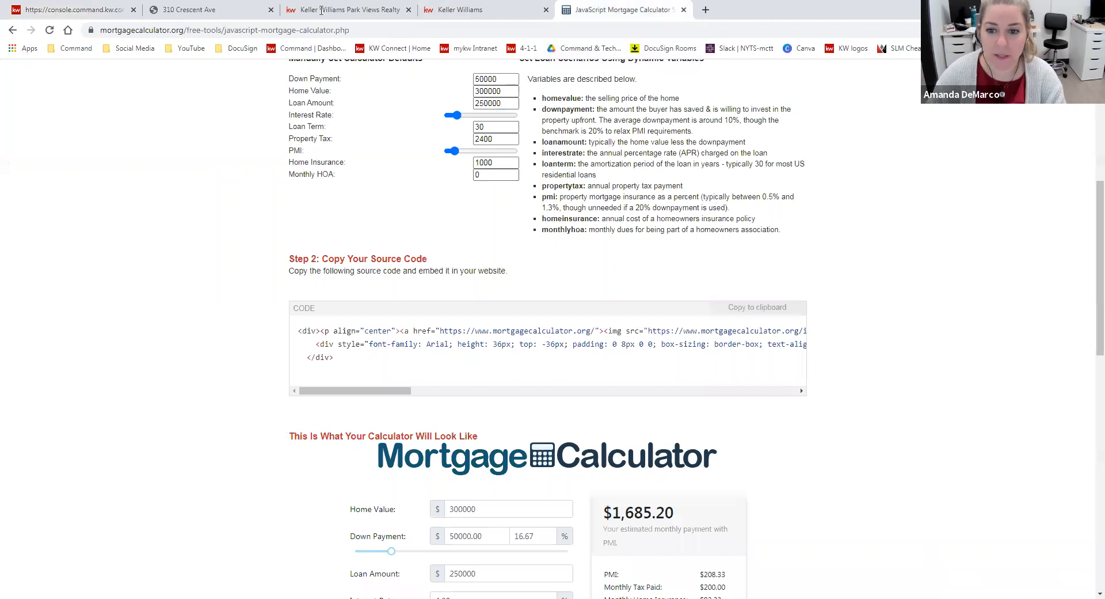
click(766, 314)
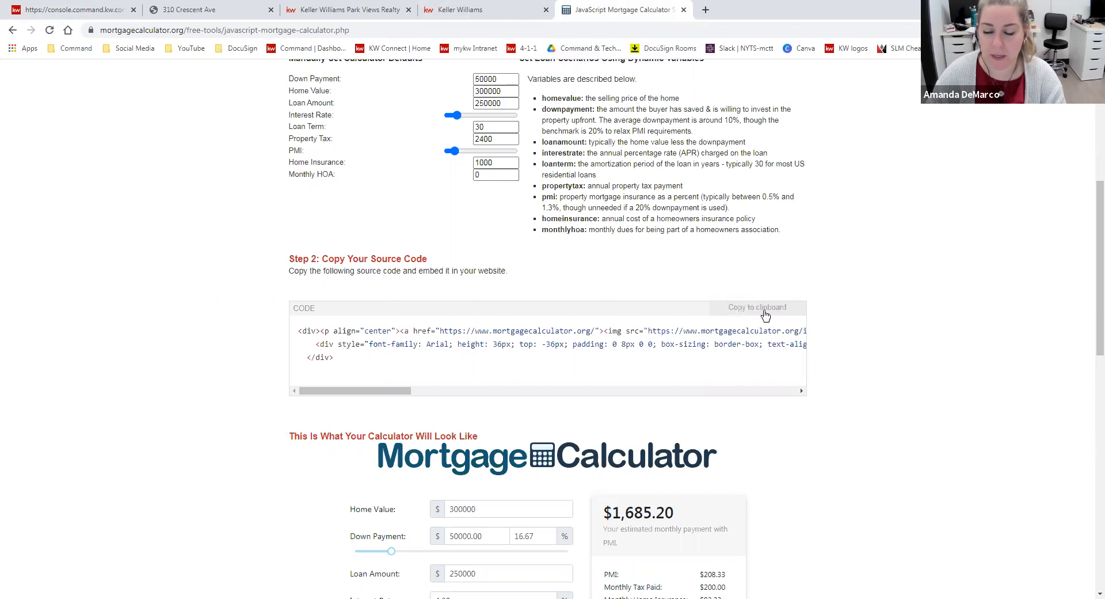
click(47, 12)
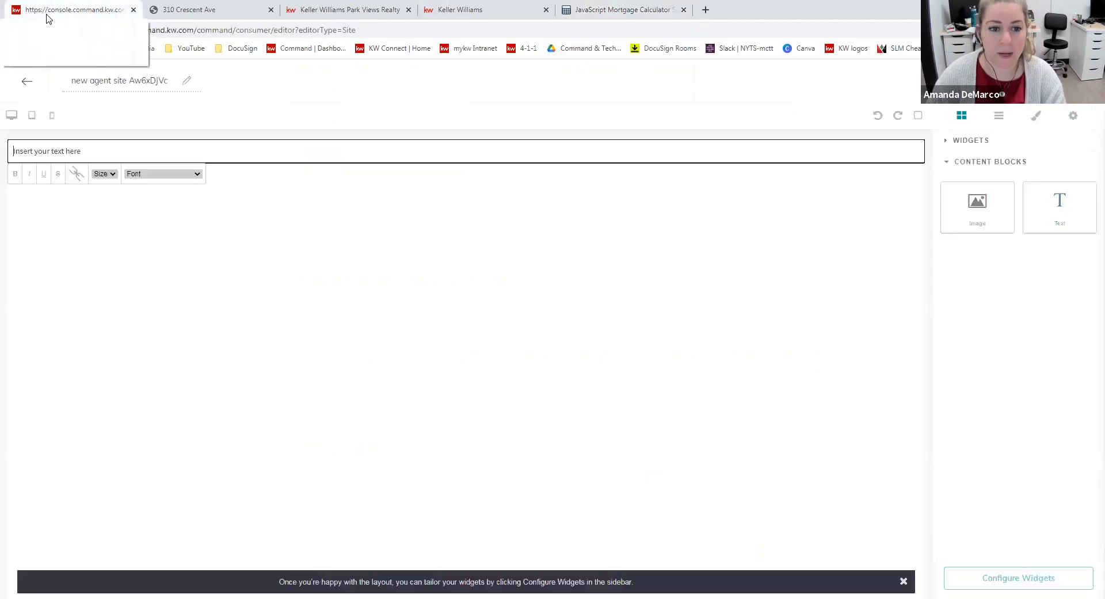
click(86, 150)
drag(91, 150, 11, 151)
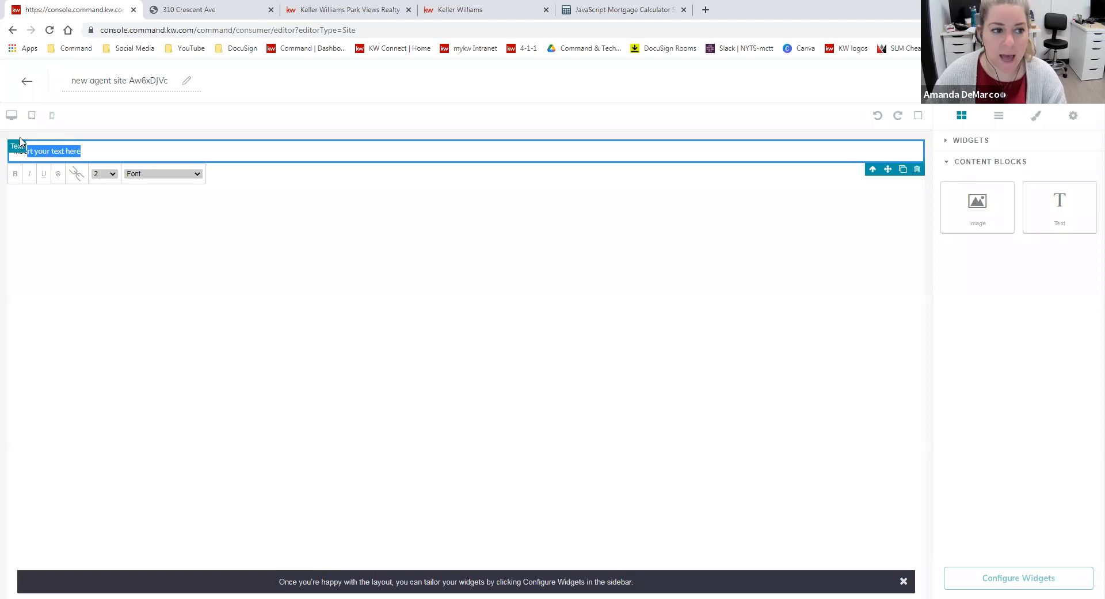
right_click(69, 149)
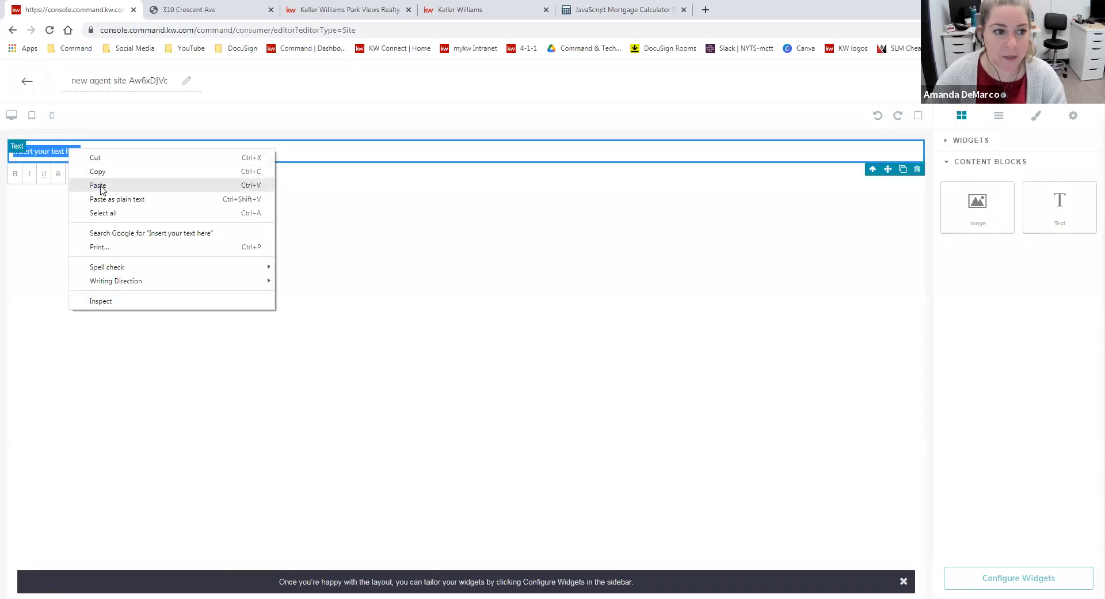
click(109, 199)
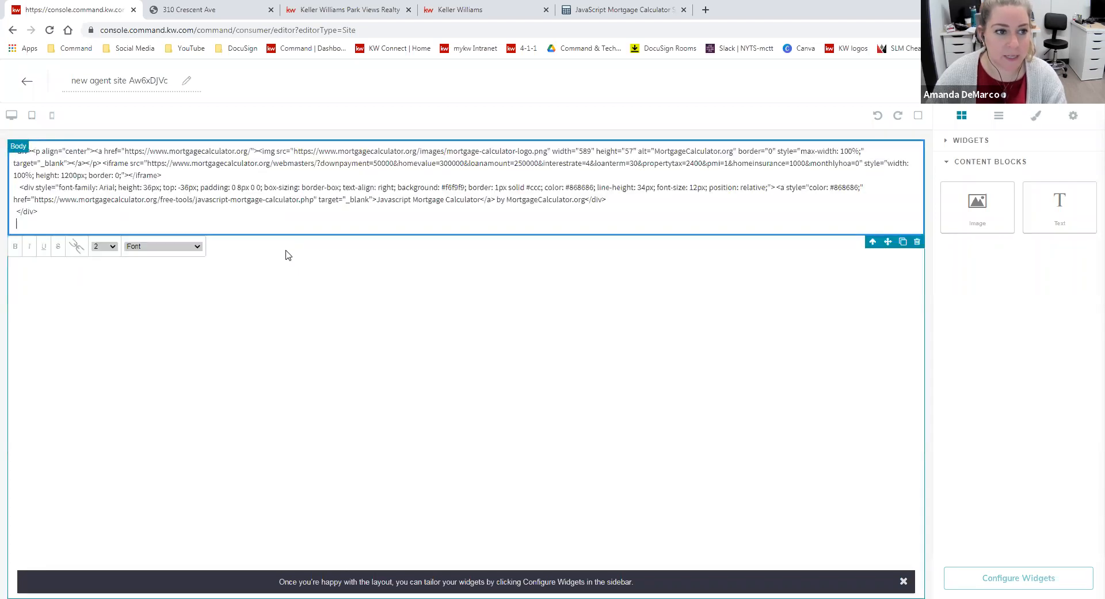
click(622, 106)
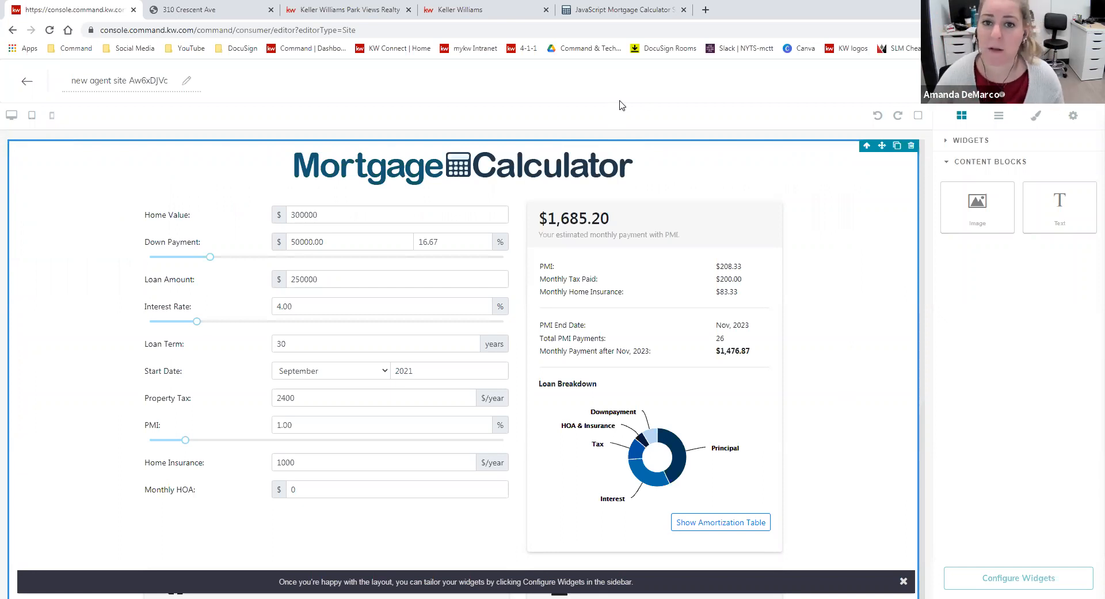
View the Find Your Home Value page on the live agent site and return to the Command page editor
click(334, 7)
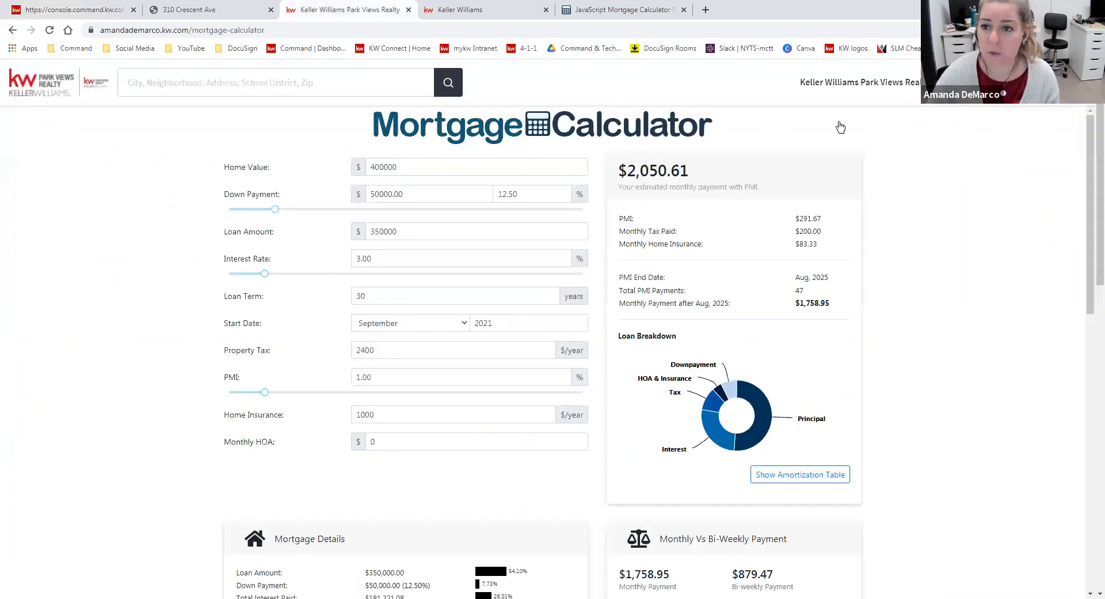
click(906, 87)
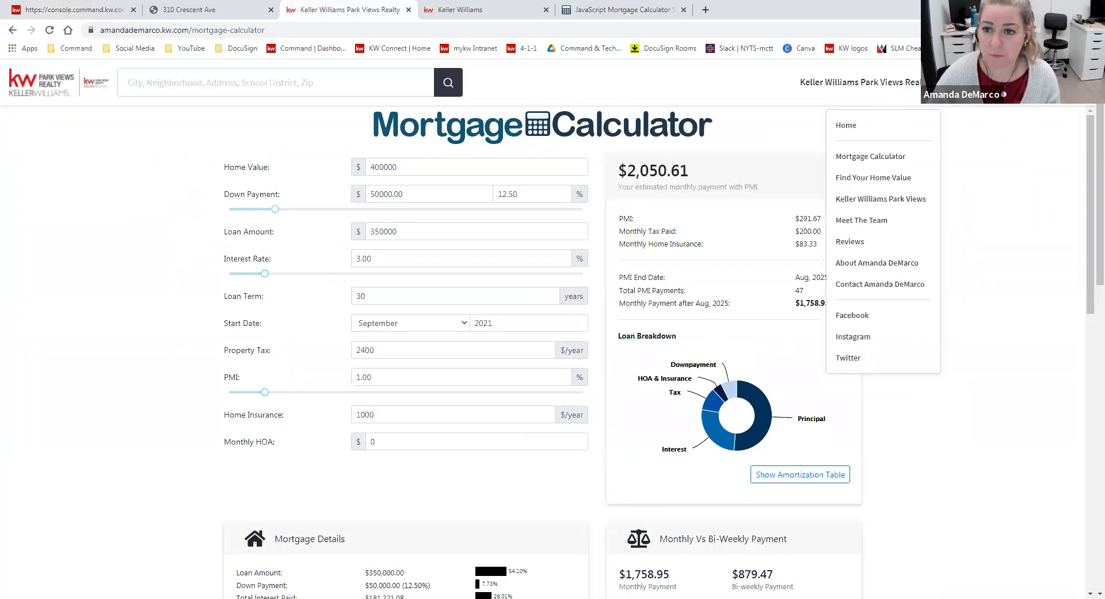
click(887, 182)
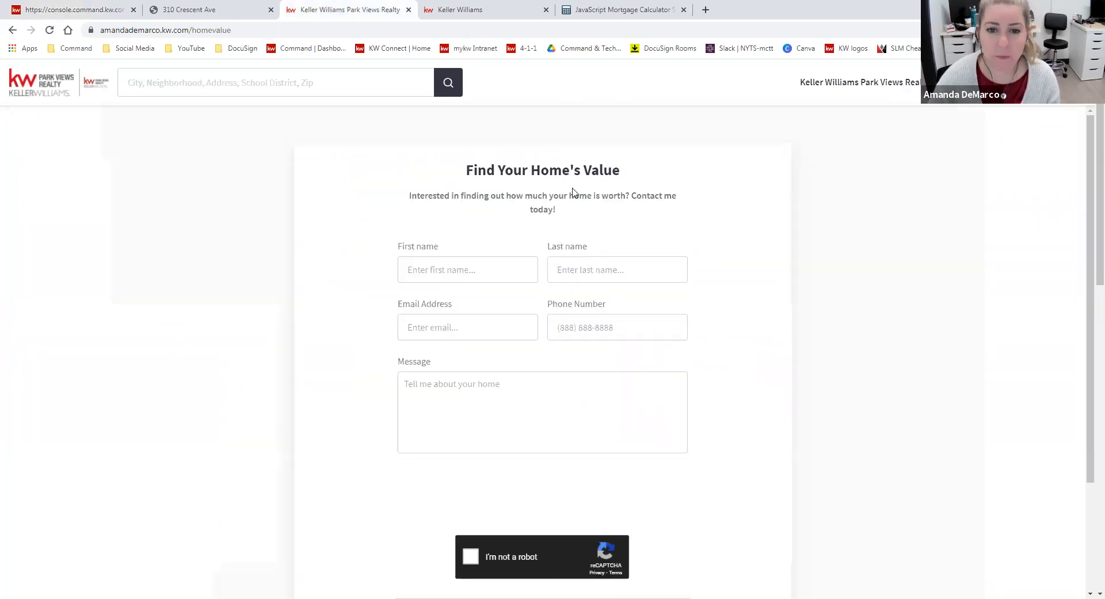
click(97, 7)
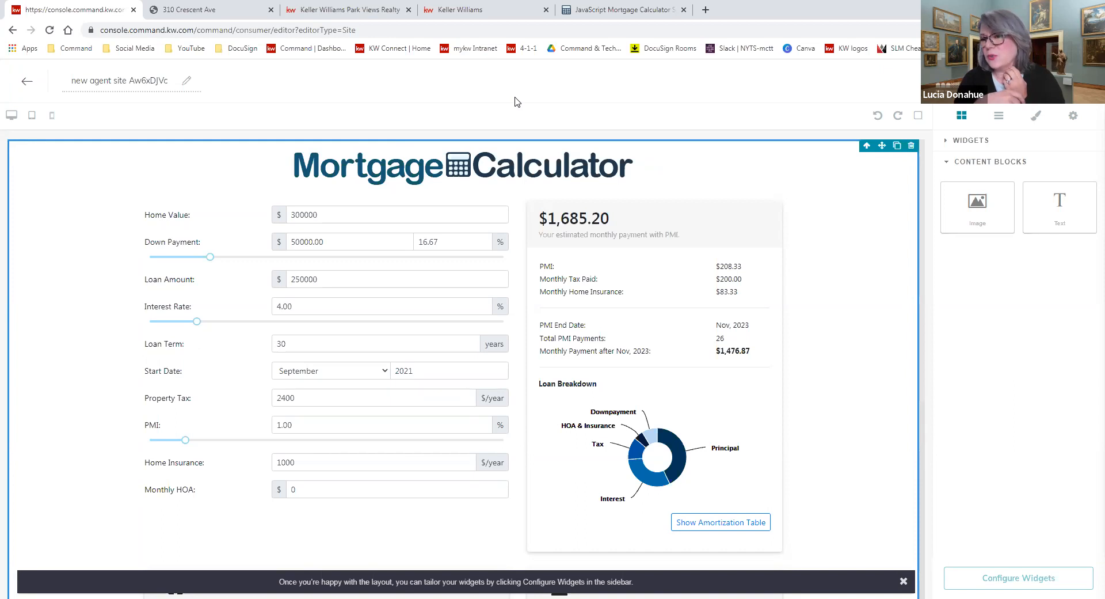
Open allinkw.com in a new browser tab and look through its homepage
click(707, 10)
text(allinkw.com)
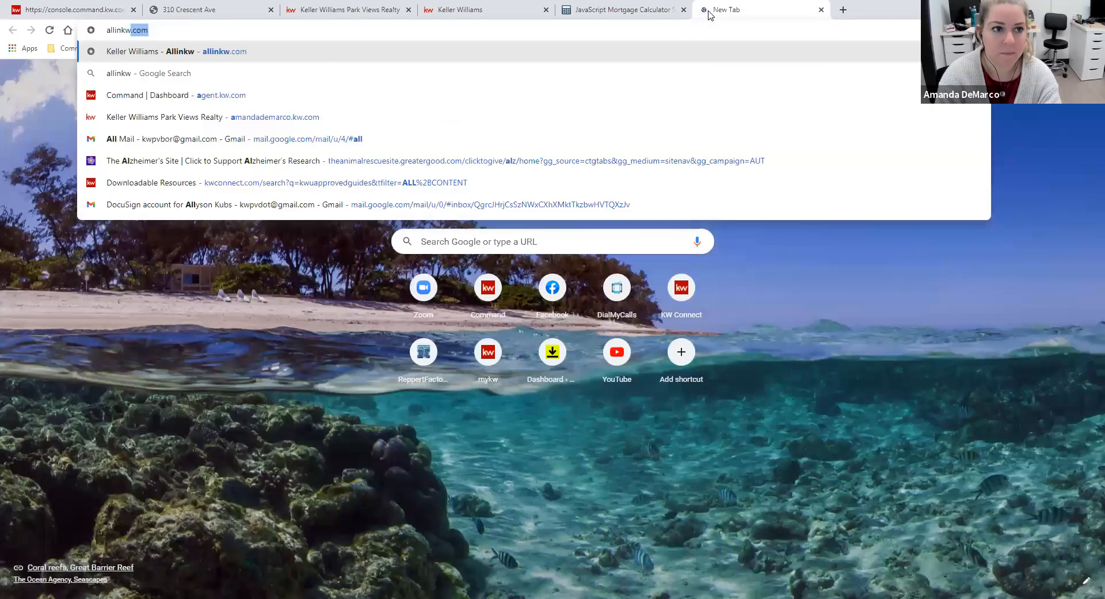
key(Return)
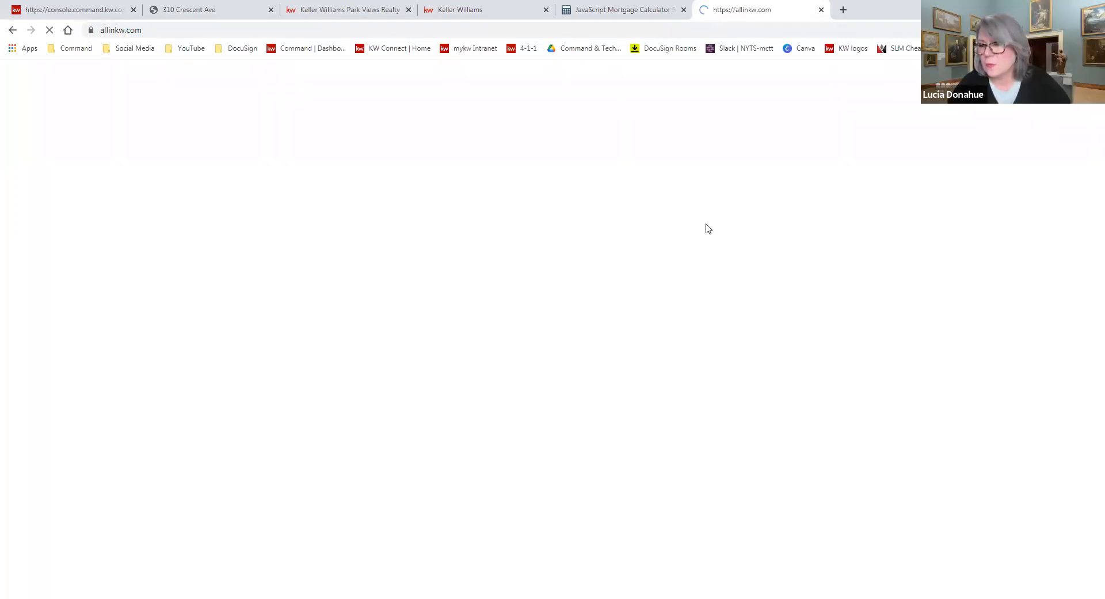
scroll(737, 195, down, 6)
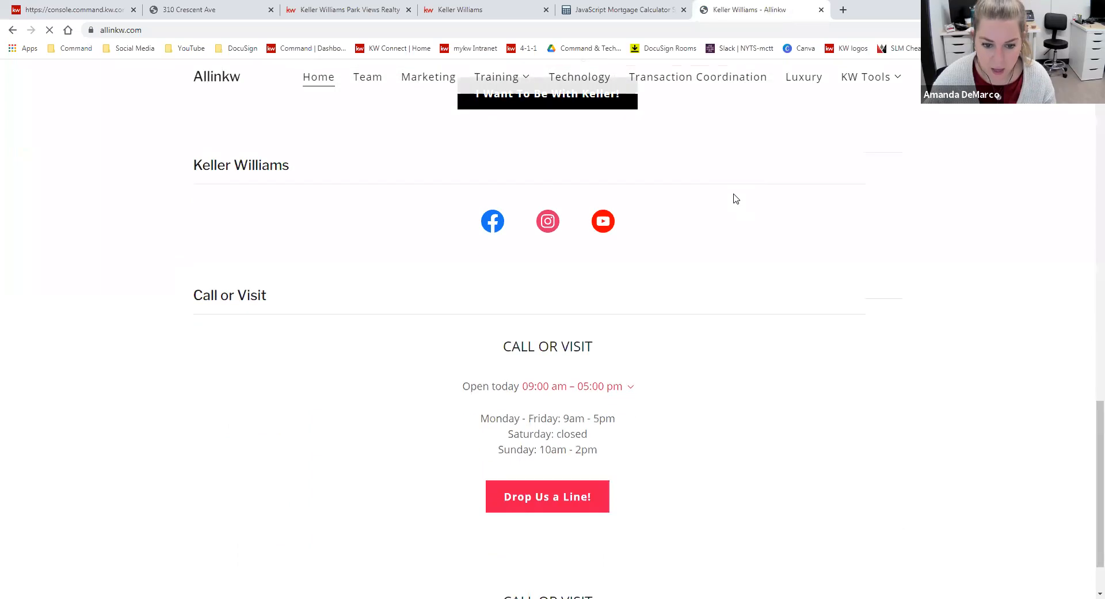
scroll(737, 199, up, 15)
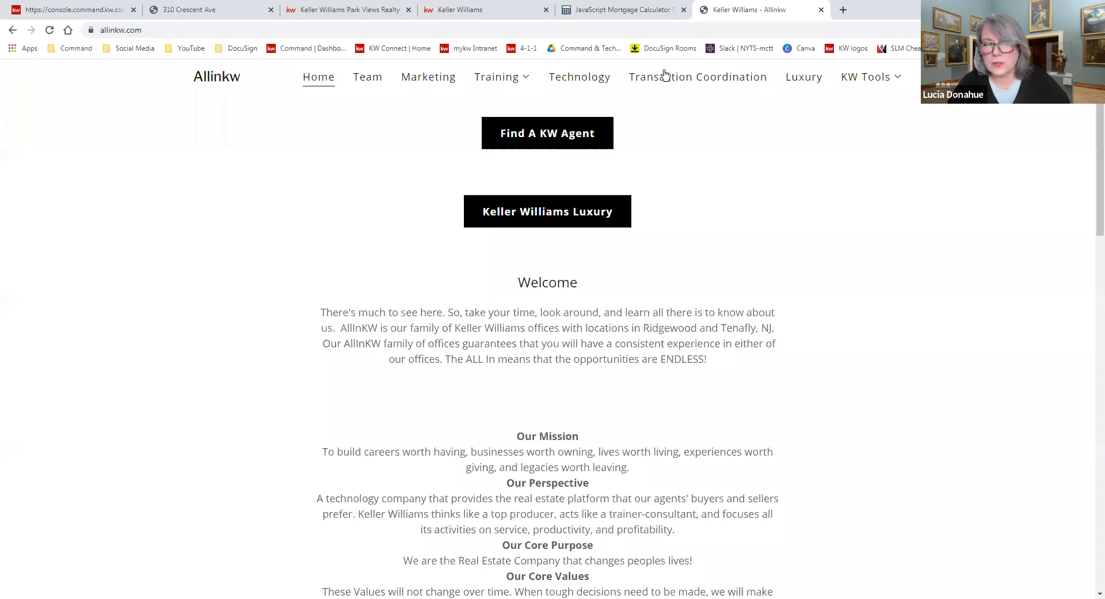
Open the Ridgewood Resources page under KW Tools and view its office Statistics folder
click(887, 79)
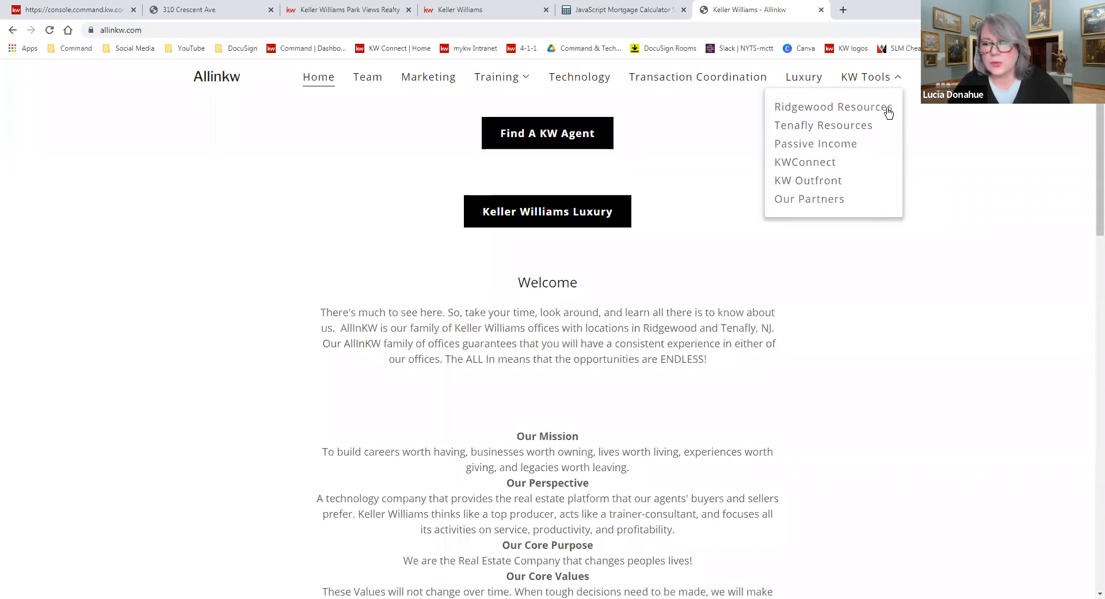
click(889, 111)
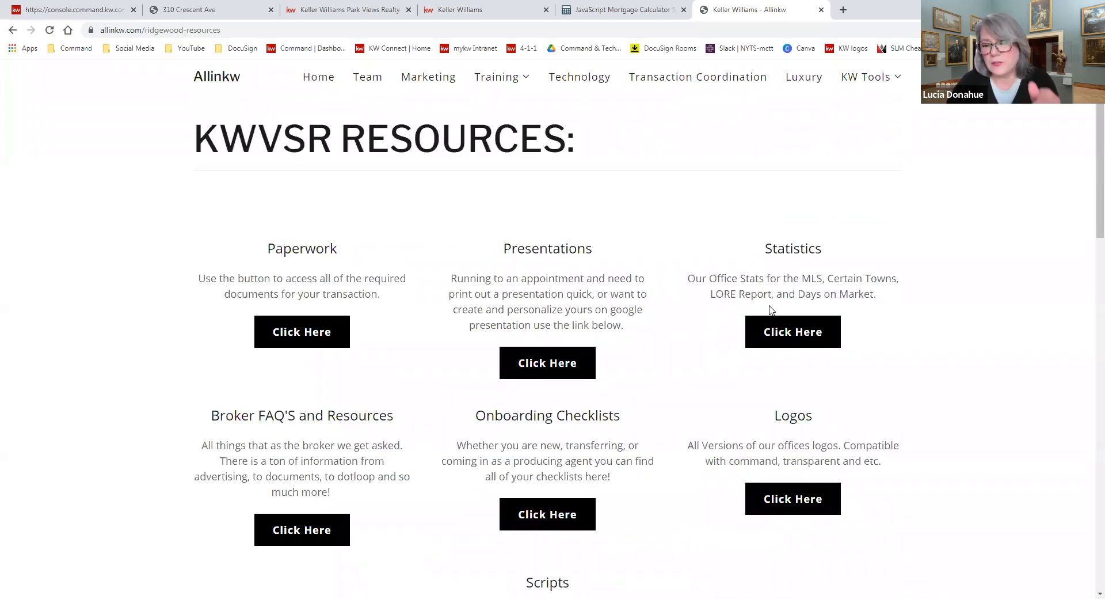
click(791, 331)
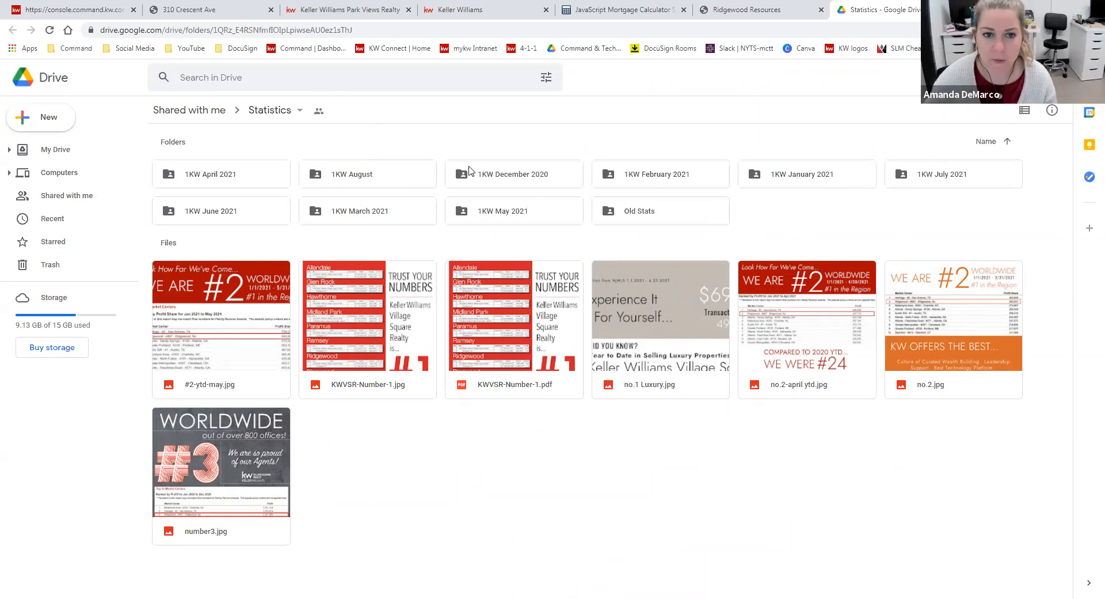
Open the 1KW August folder in Statistics, preview 1kw - njmls - august.jpg and download it
click(411, 178)
key(Return)
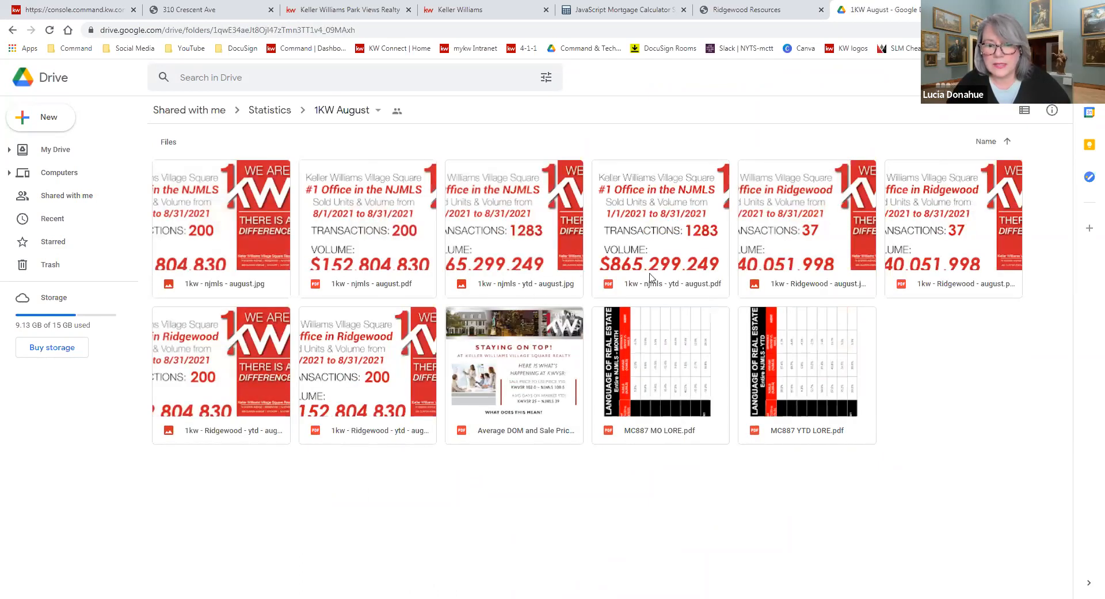
click(202, 232)
key(Return)
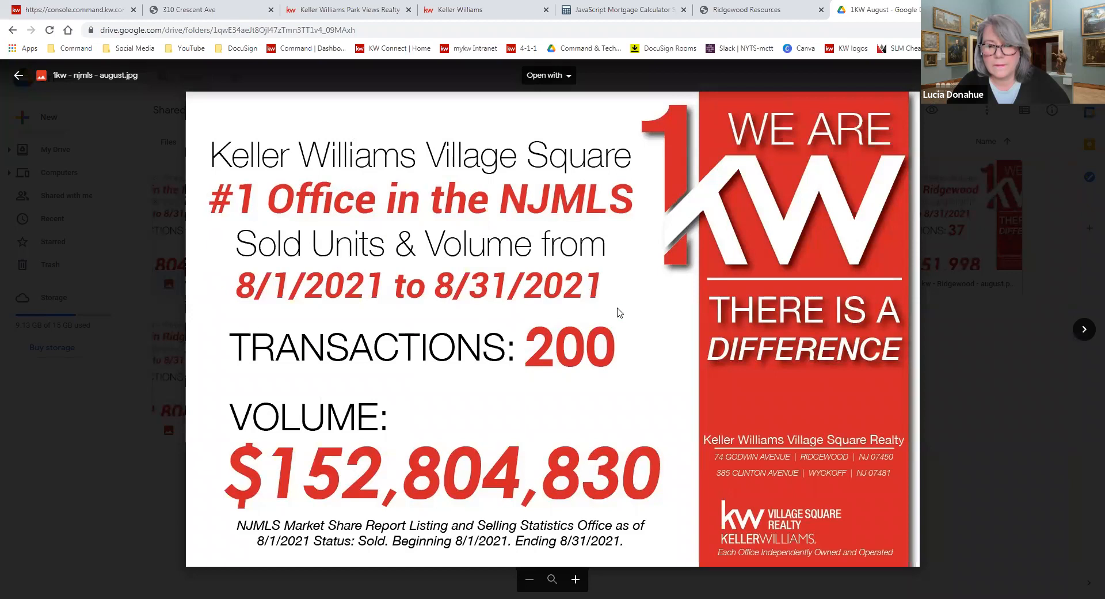
key(Escape)
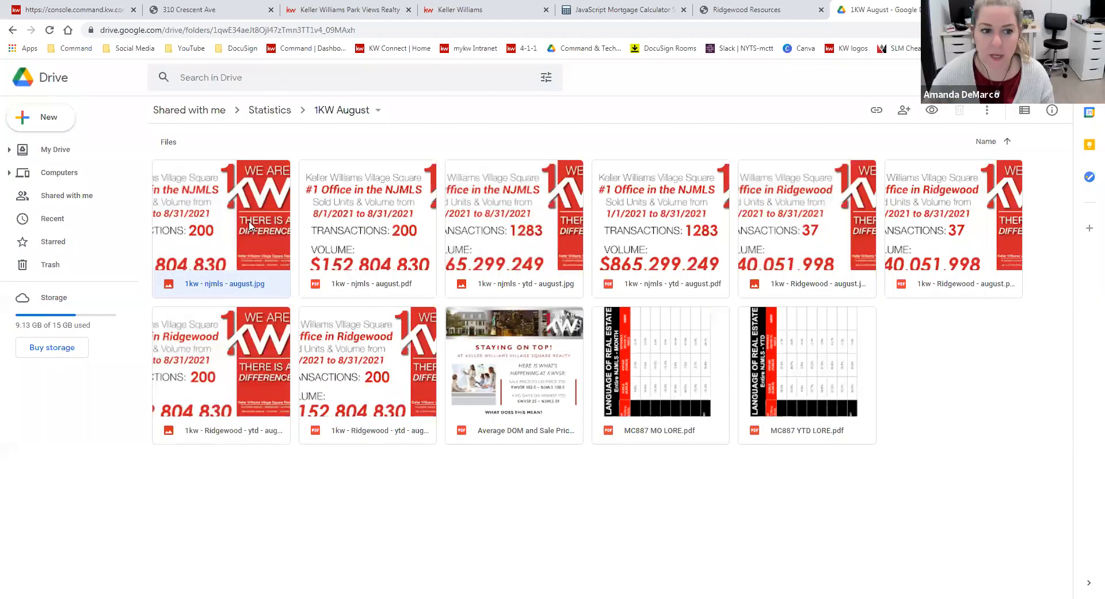
double_click(287, 255)
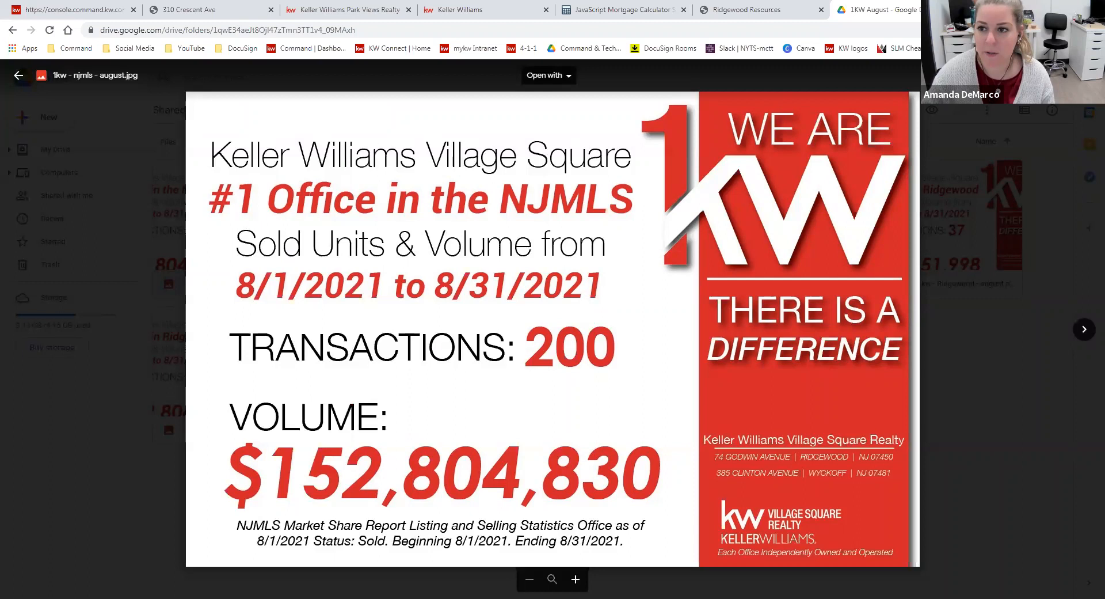
click(1064, 75)
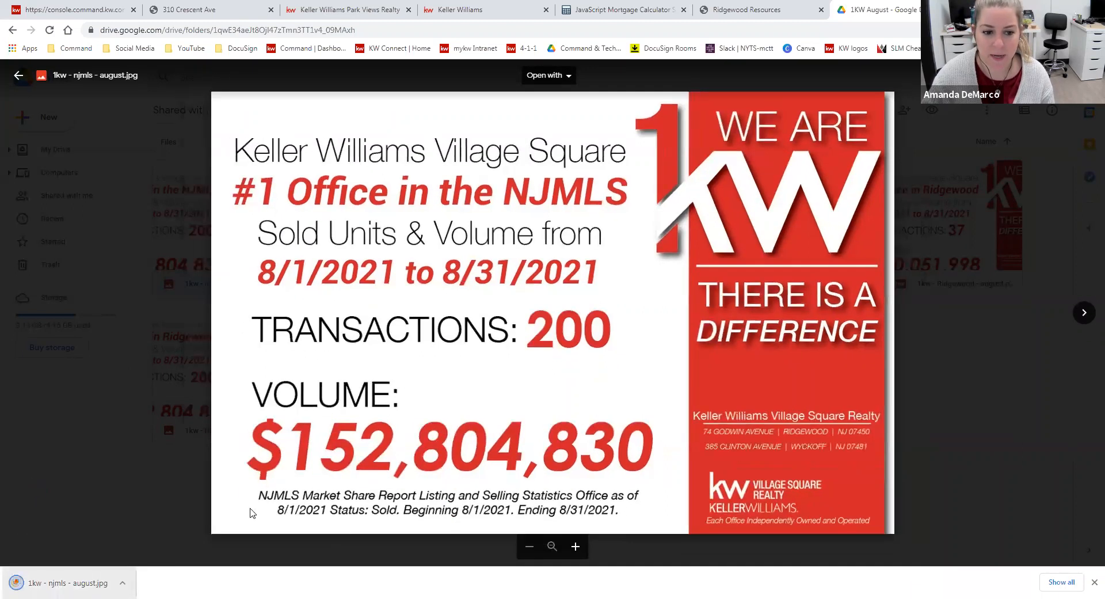
Return to the Command page editor and replace the mortgage calculator block with an image block
click(80, 10)
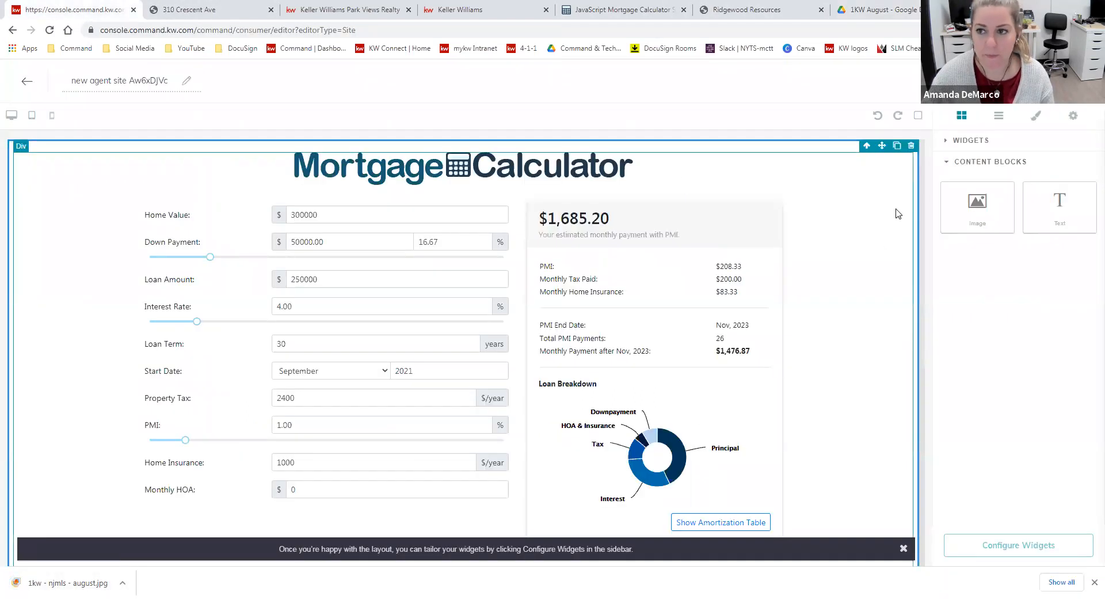
click(911, 146)
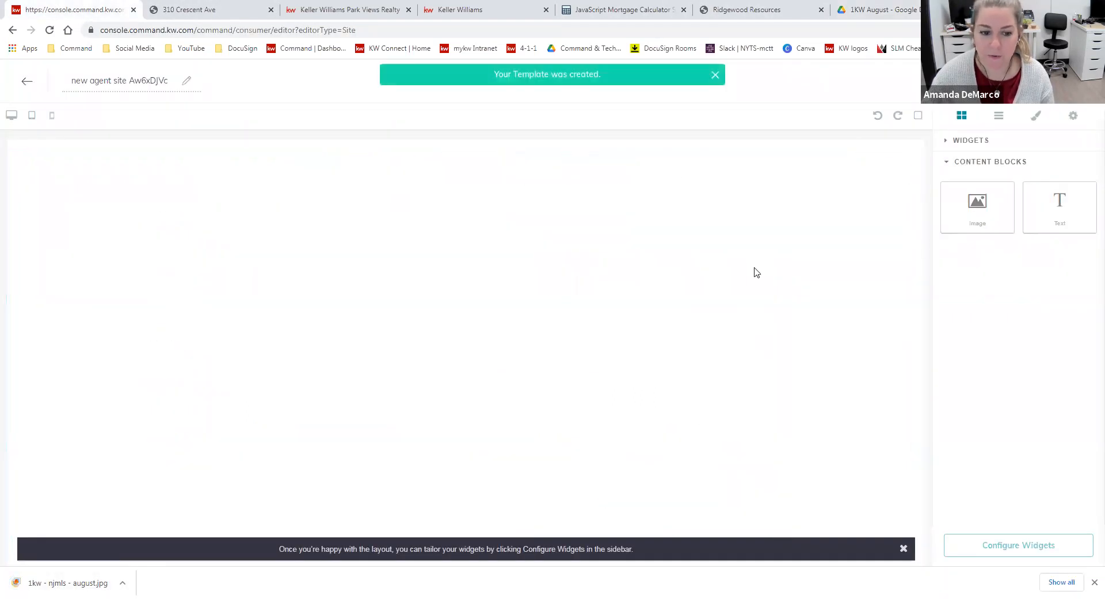
drag(969, 221, 826, 190)
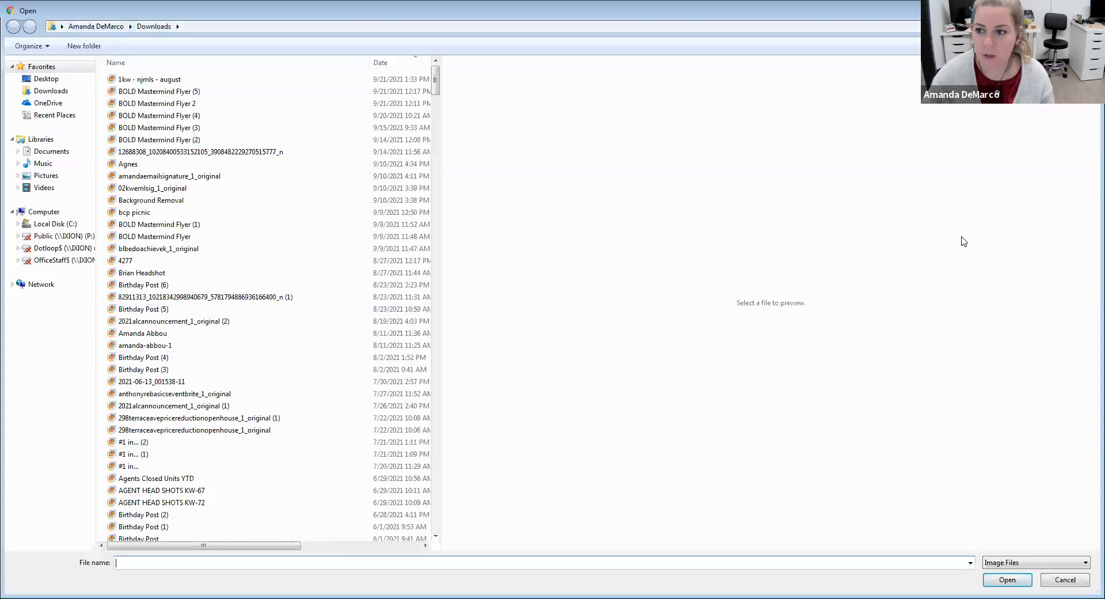
Upload the downloaded 1kw - njmls - august.jpg, use it as the image block's picture, and close the image selection dialog
key(Escape)
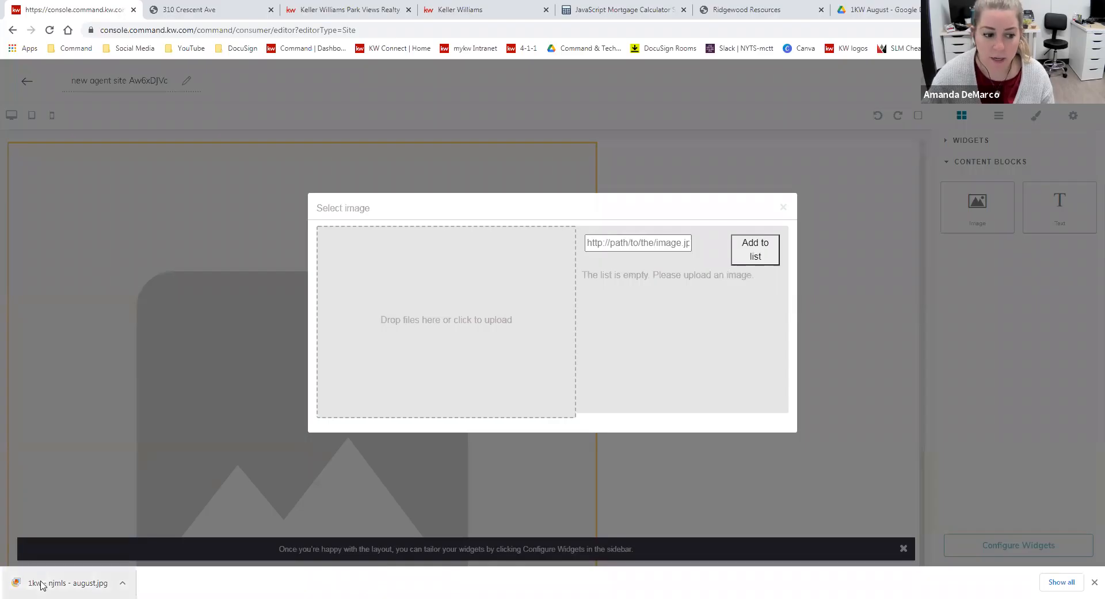
drag(50, 580, 461, 320)
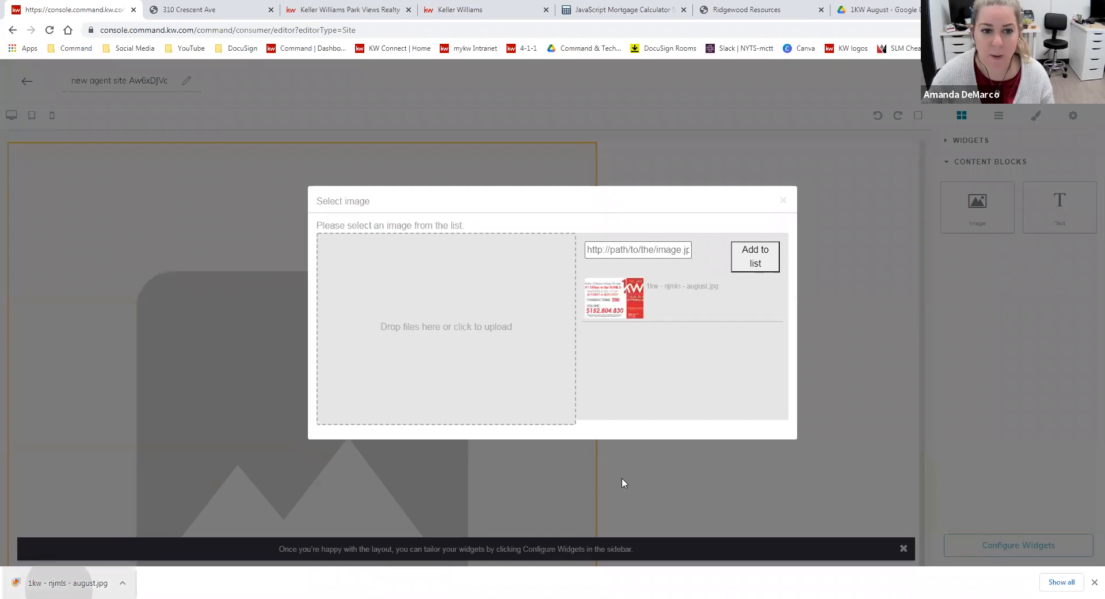
click(614, 296)
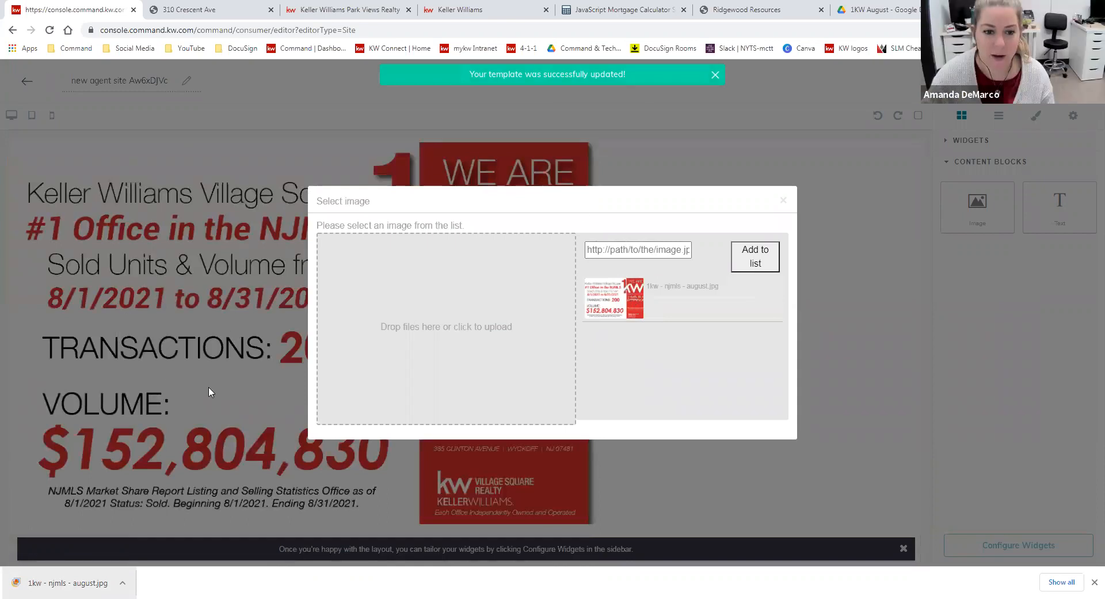
click(782, 204)
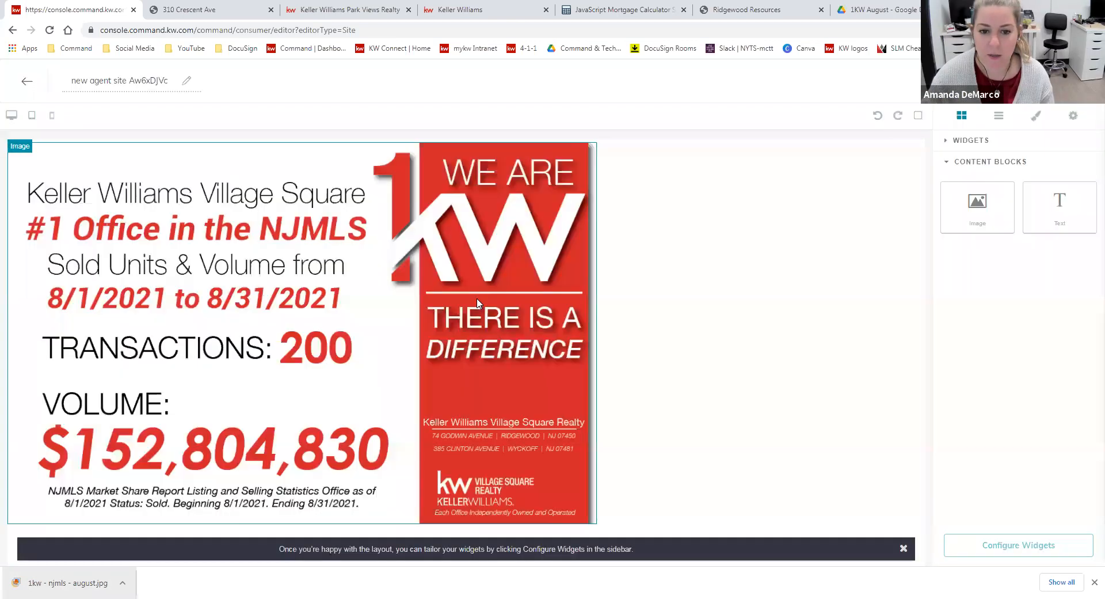
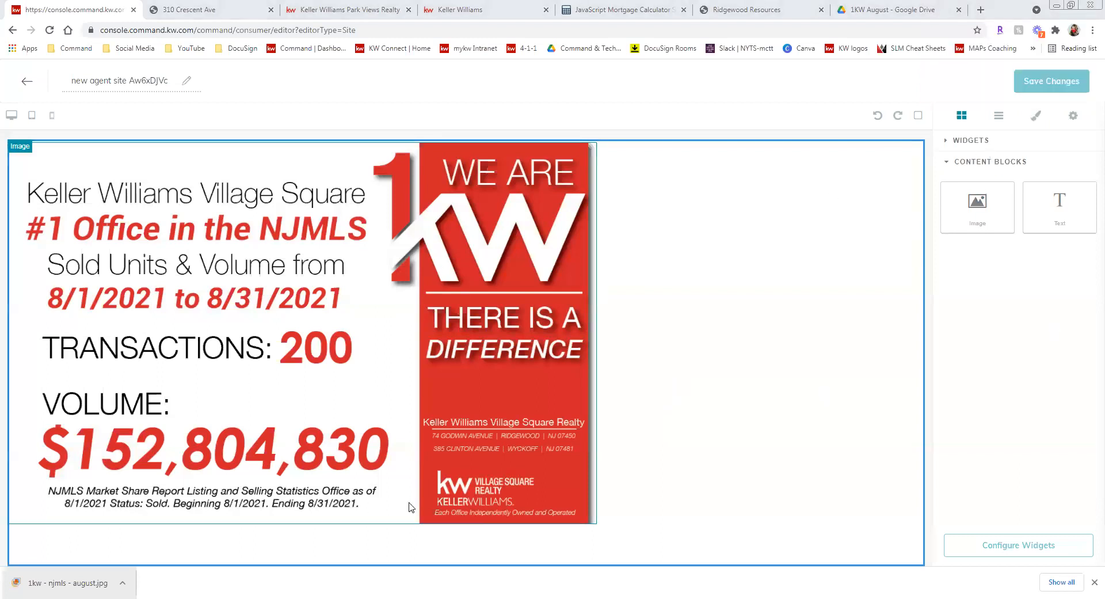
Delete the office statistics image block from the page and add a text block in its place
click(495, 399)
click(589, 530)
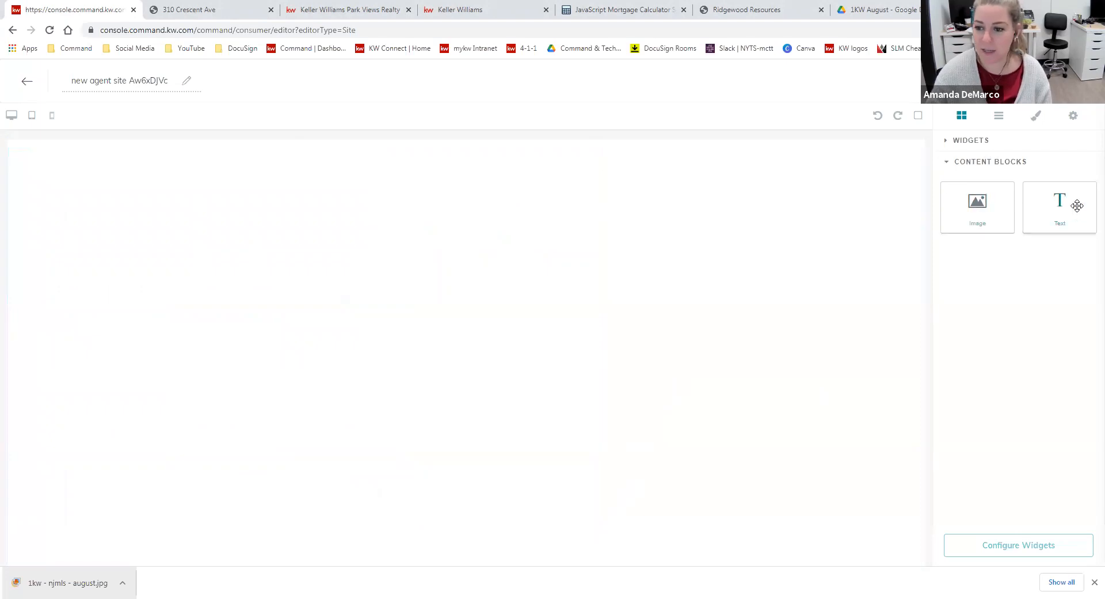
drag(1073, 204, 464, 193)
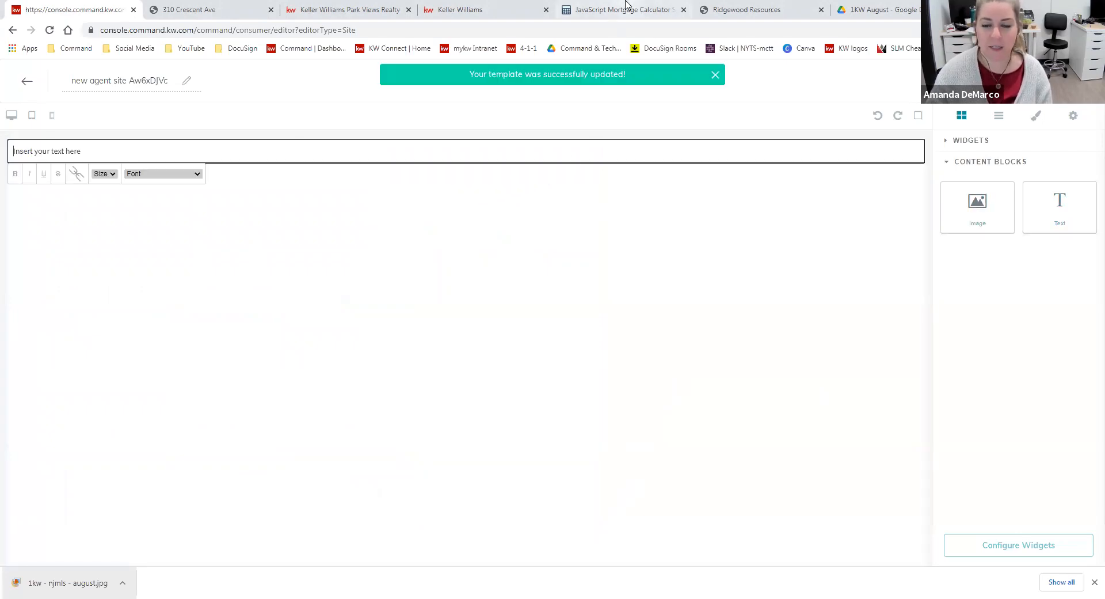
Copy the mortgage calculator source code from mortgagecalculator.org and paste it over the text block's placeholder text in the page editor
click(624, 10)
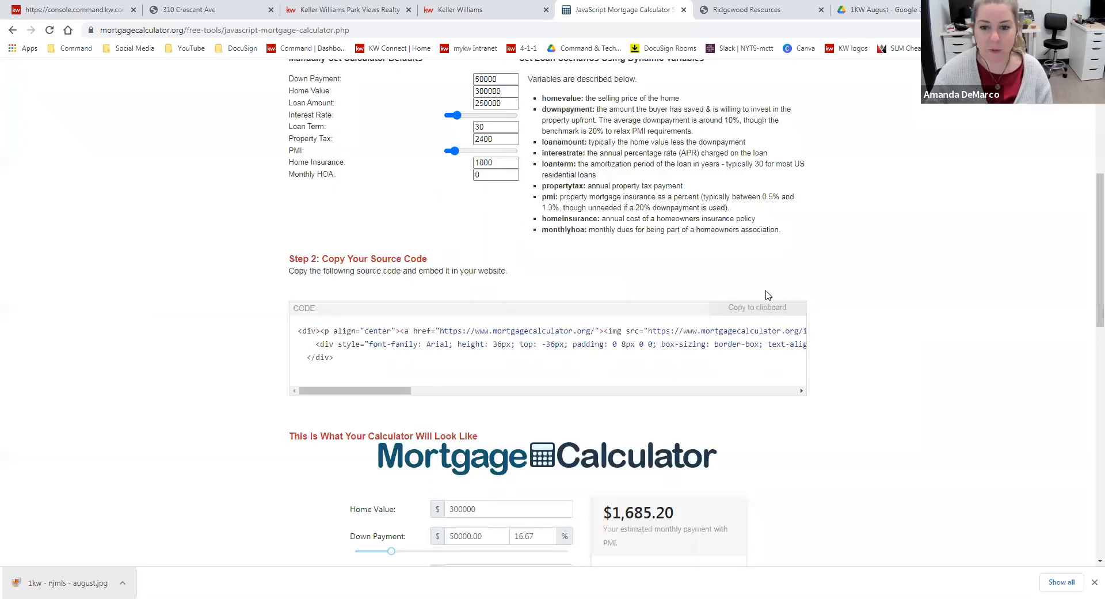
click(764, 314)
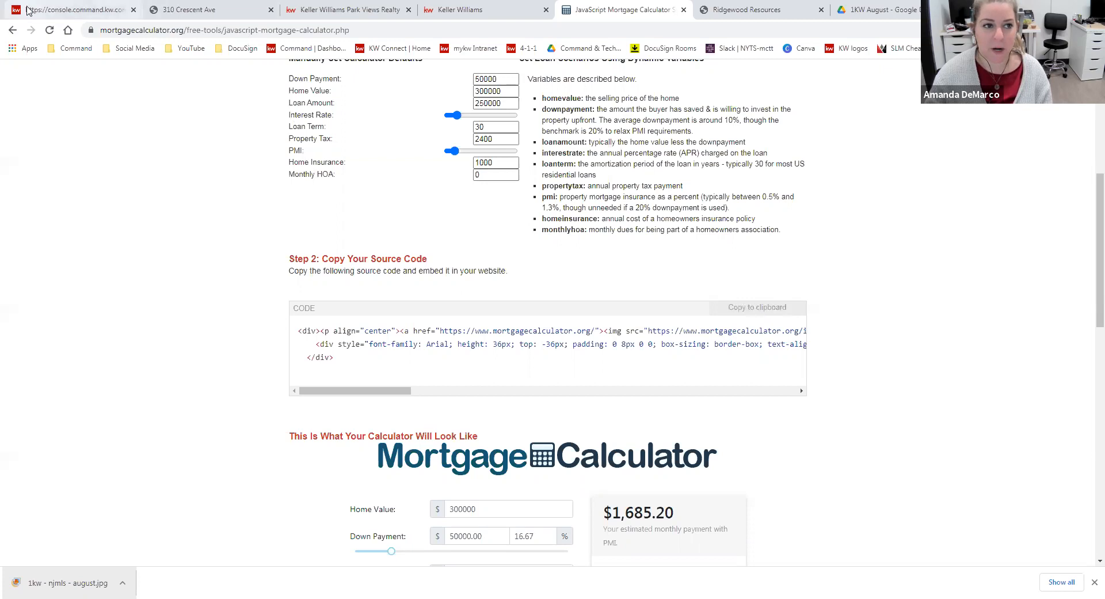
click(69, 10)
triple_click(23, 148)
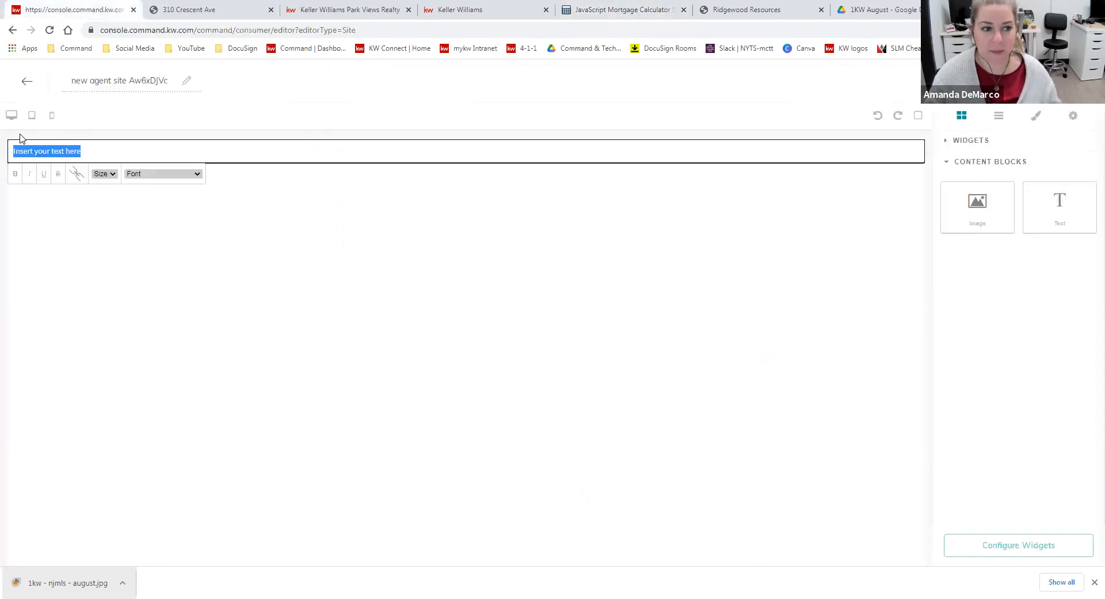
right_click(96, 153)
click(151, 202)
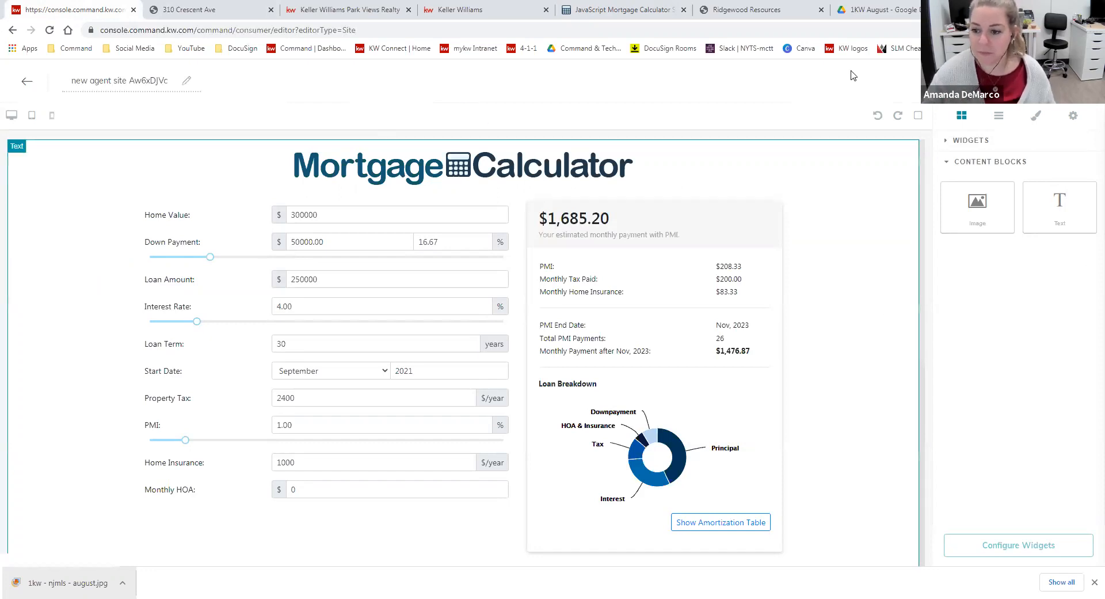
Add a Contact Form widget below the mortgage calculator and save the page without continuing to the site settings
click(979, 172)
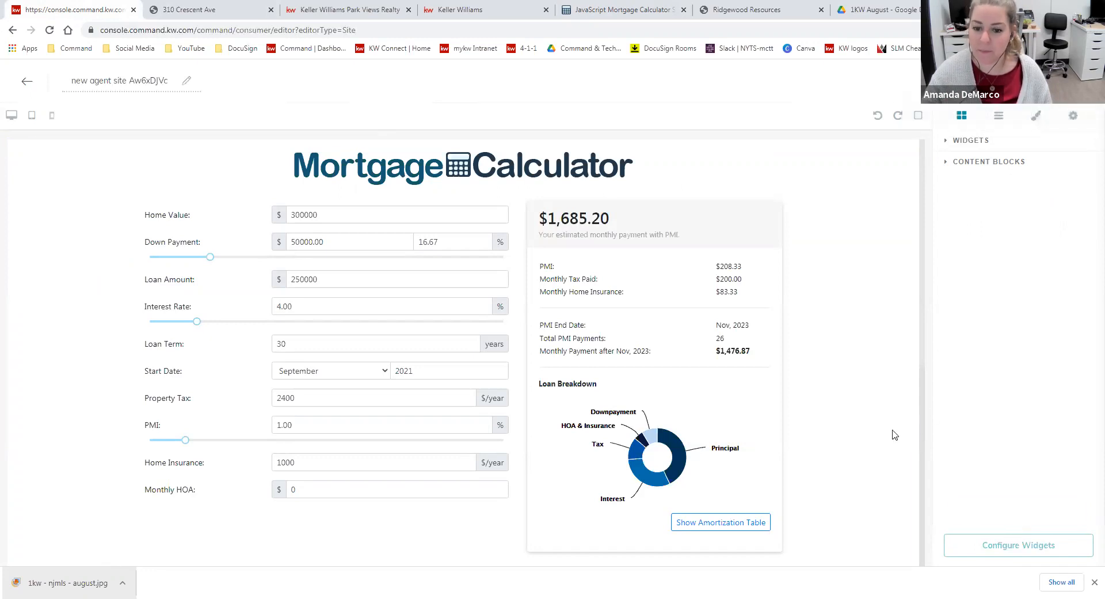
click(971, 140)
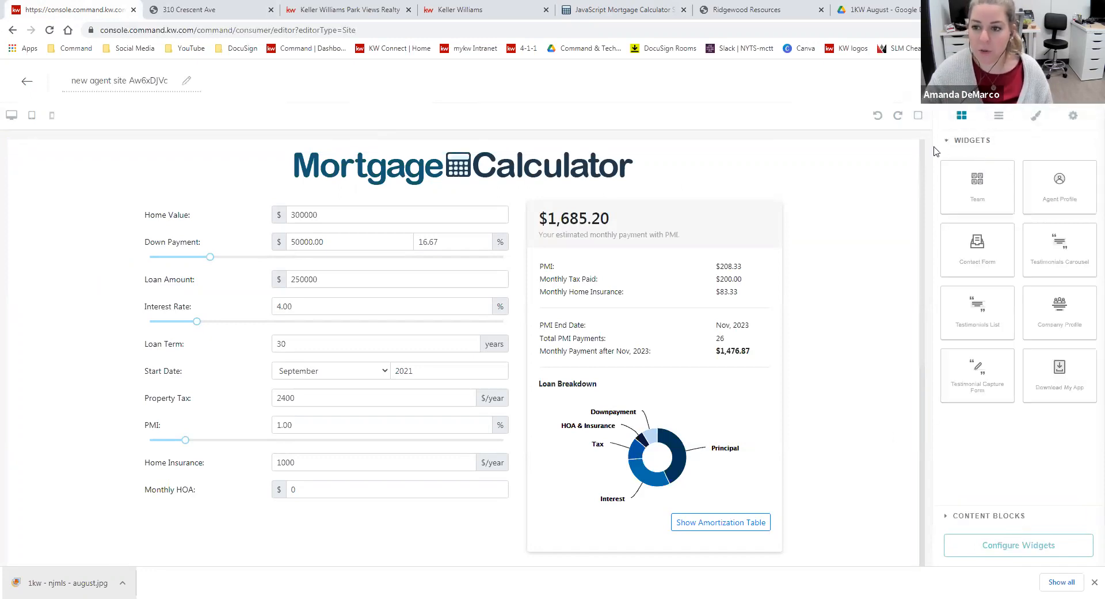
drag(977, 242, 926, 269)
scroll(621, 323, down, 6)
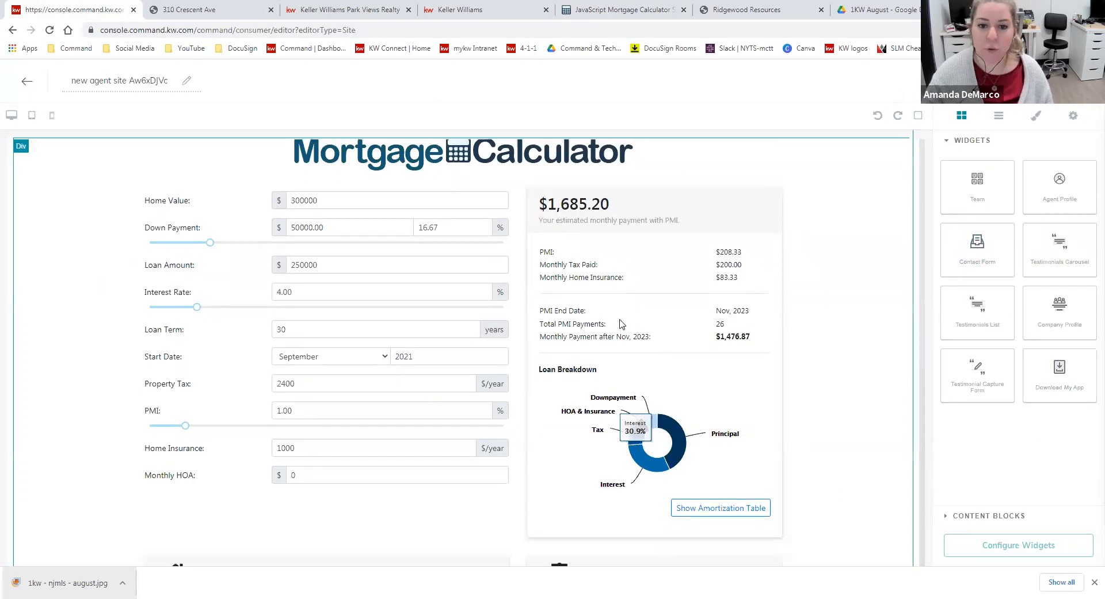
scroll(681, 423, down, 1)
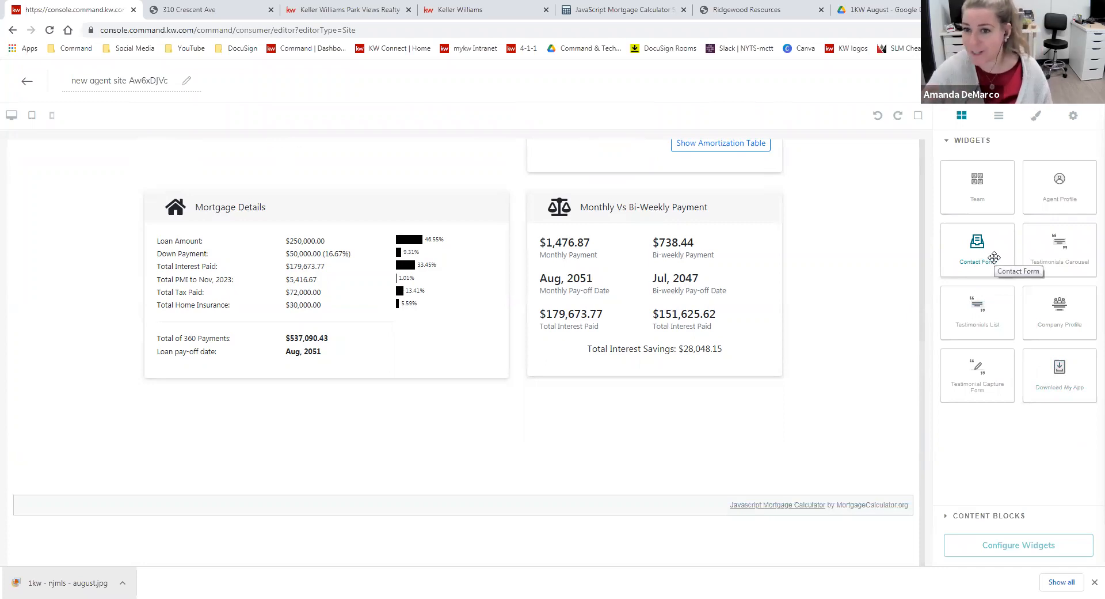
drag(995, 257, 568, 511)
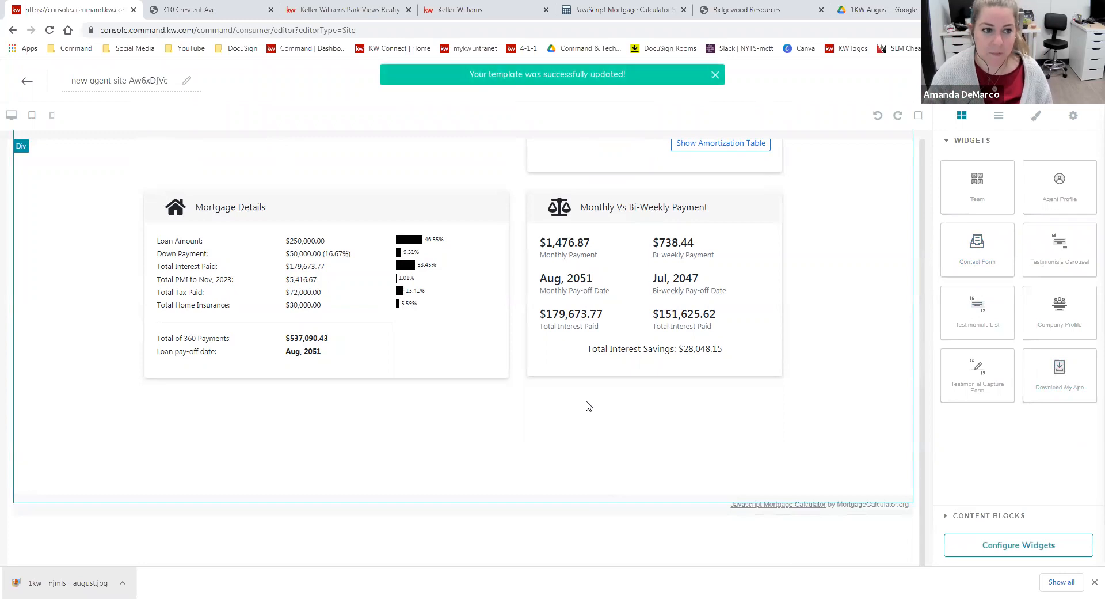
scroll(587, 406, down, 9)
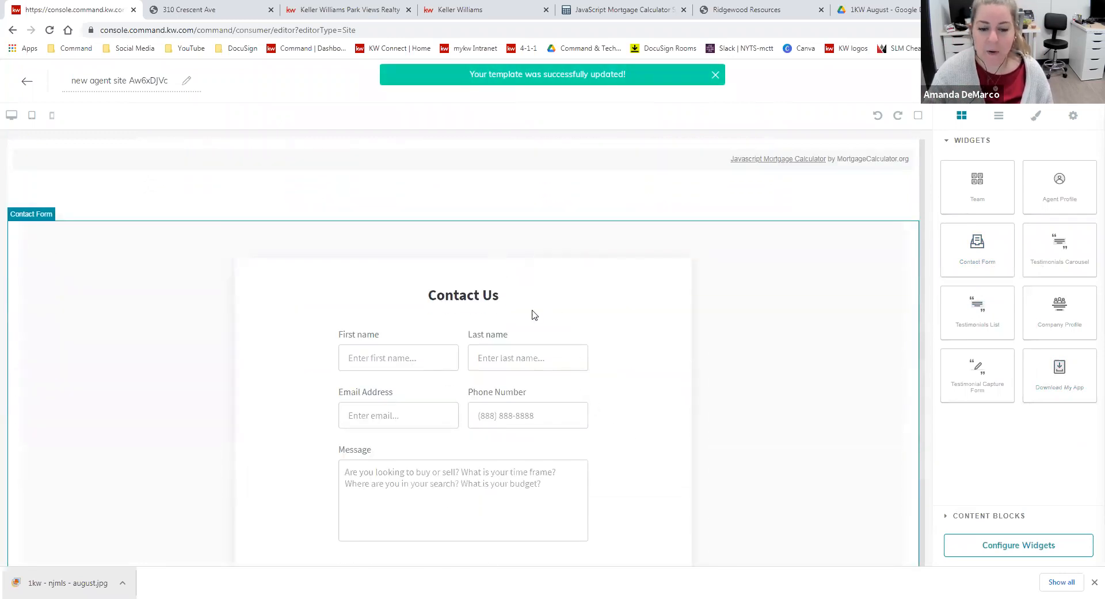
scroll(604, 296, down, 3)
scroll(661, 403, up, 6)
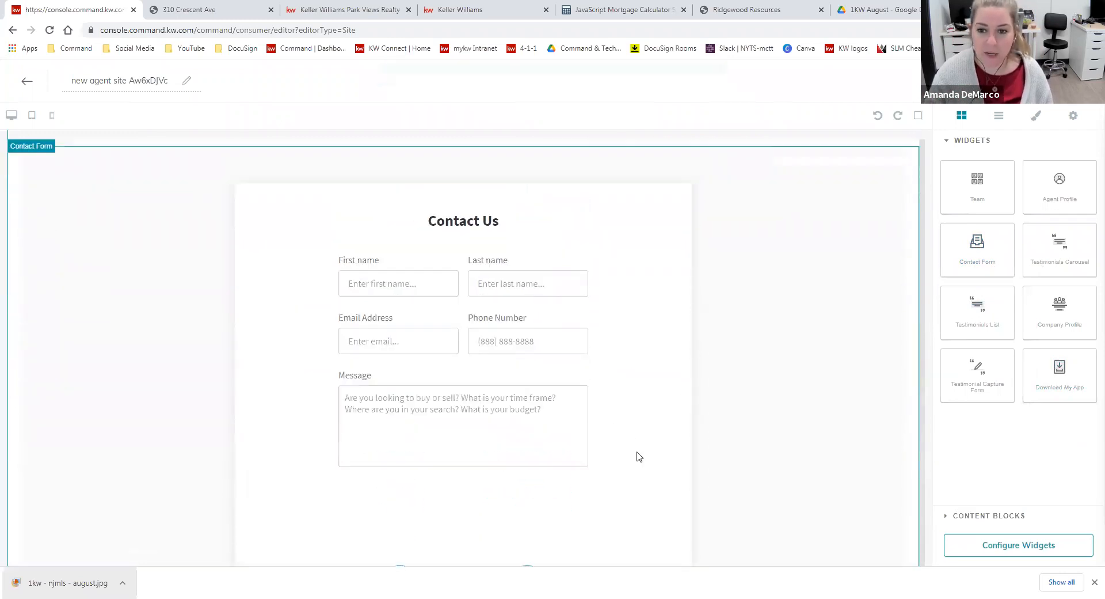
scroll(529, 518, up, 4)
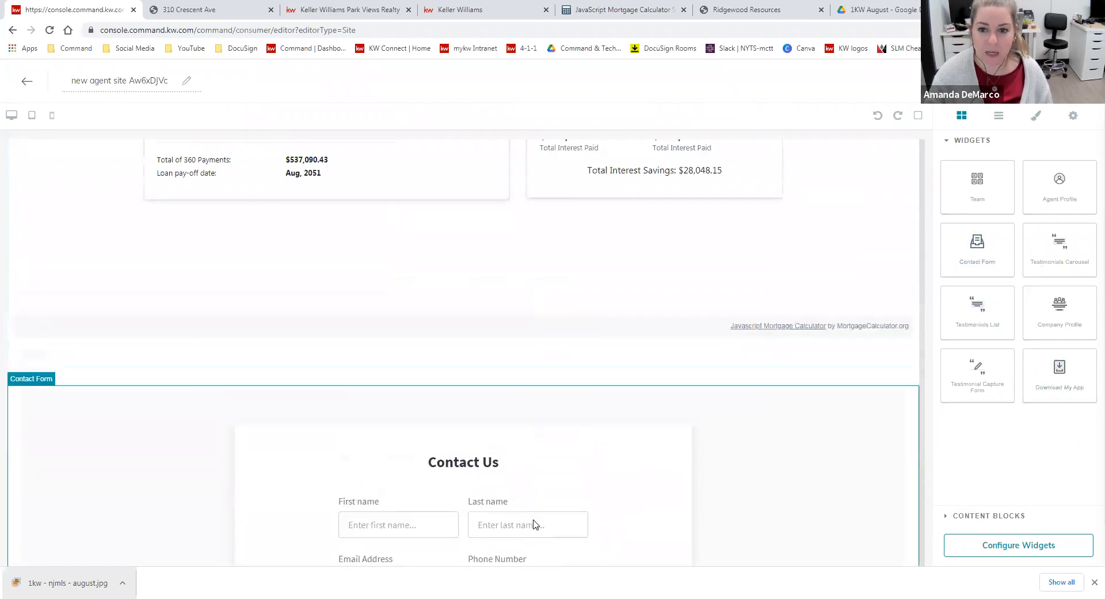
click(585, 460)
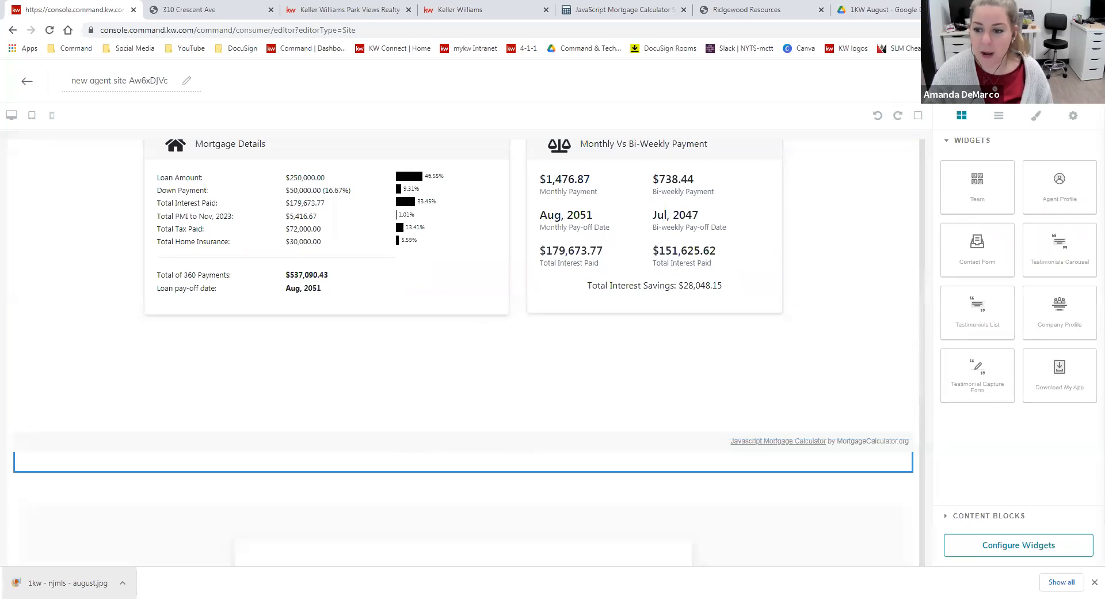
click(1047, 81)
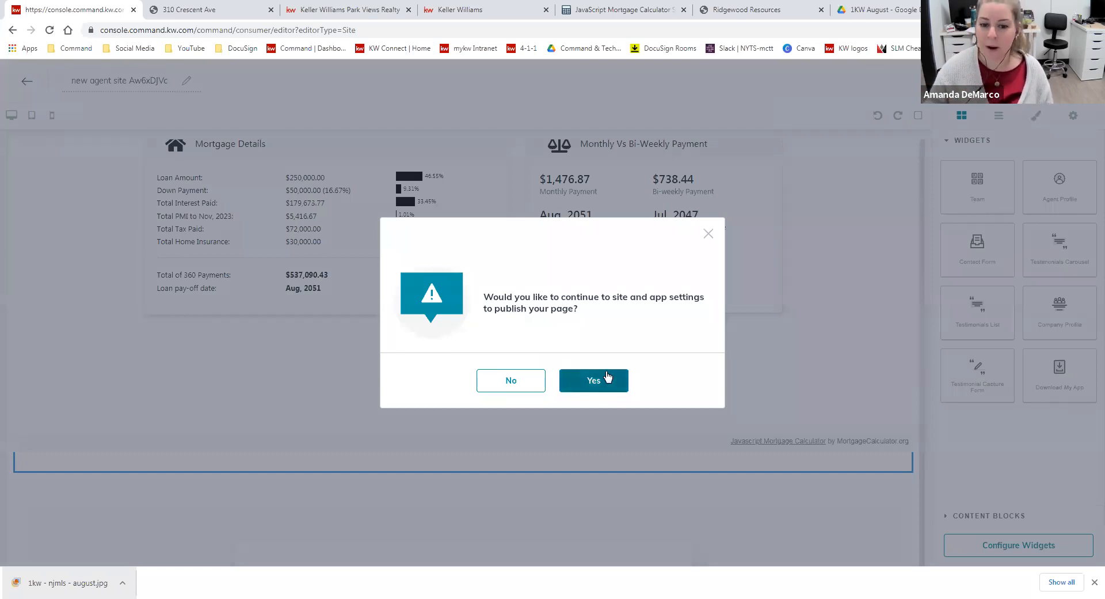
click(507, 381)
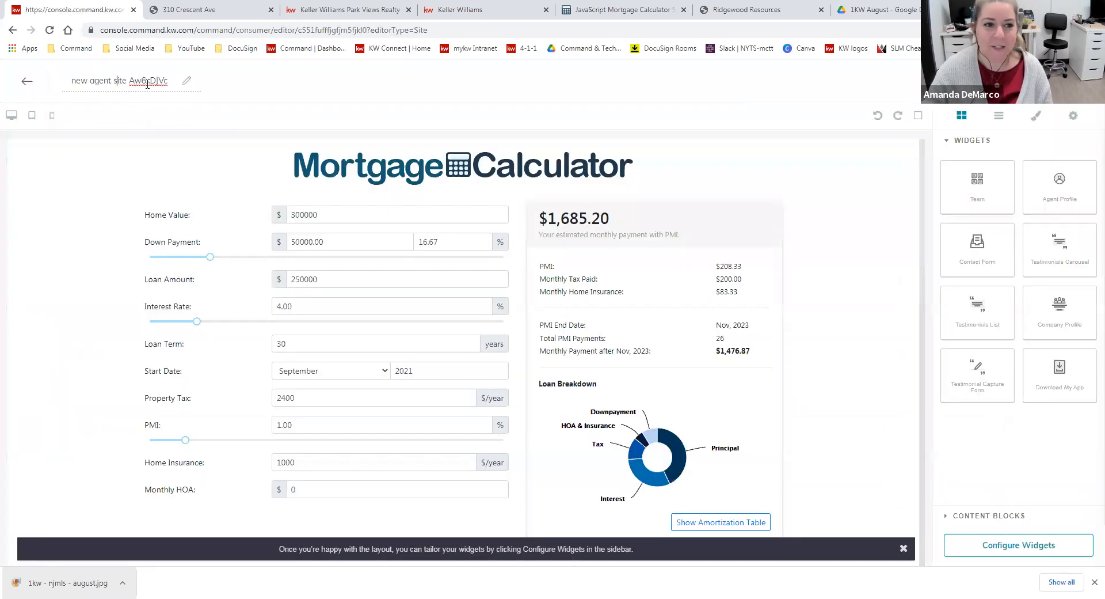
Reopen the new page, rename it Mortgage Calculator 9/21, and continue to the site and app settings
triple_click(147, 84)
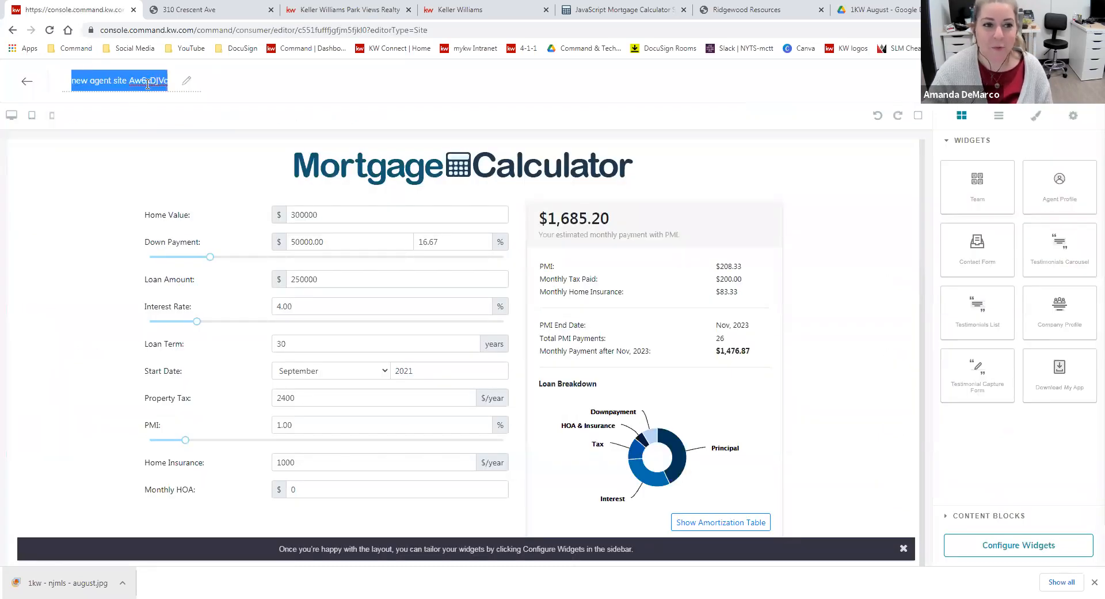
text(mort)
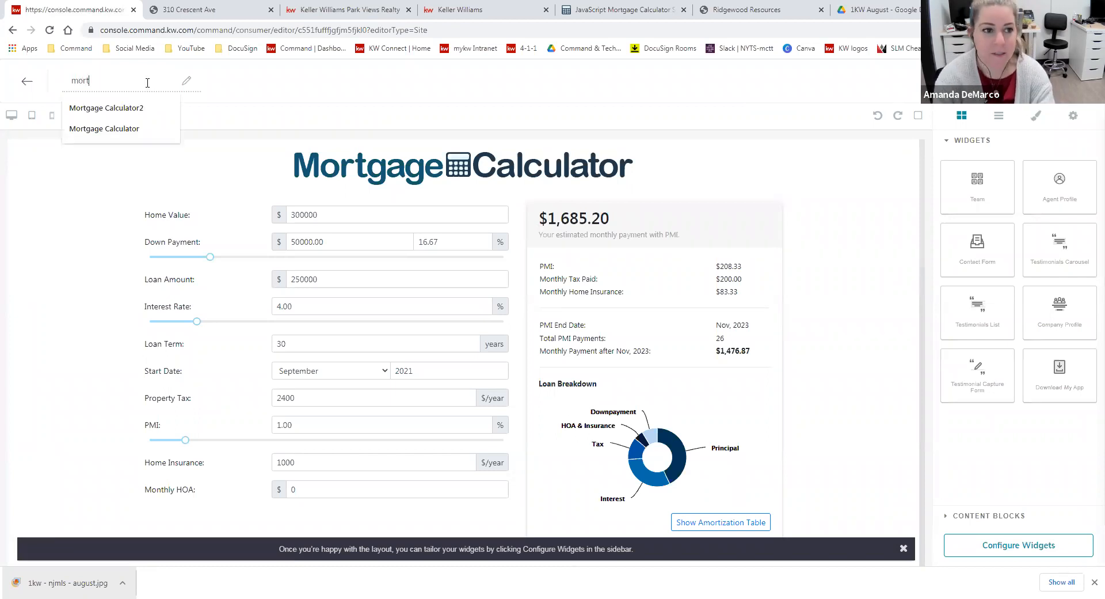
click(144, 108)
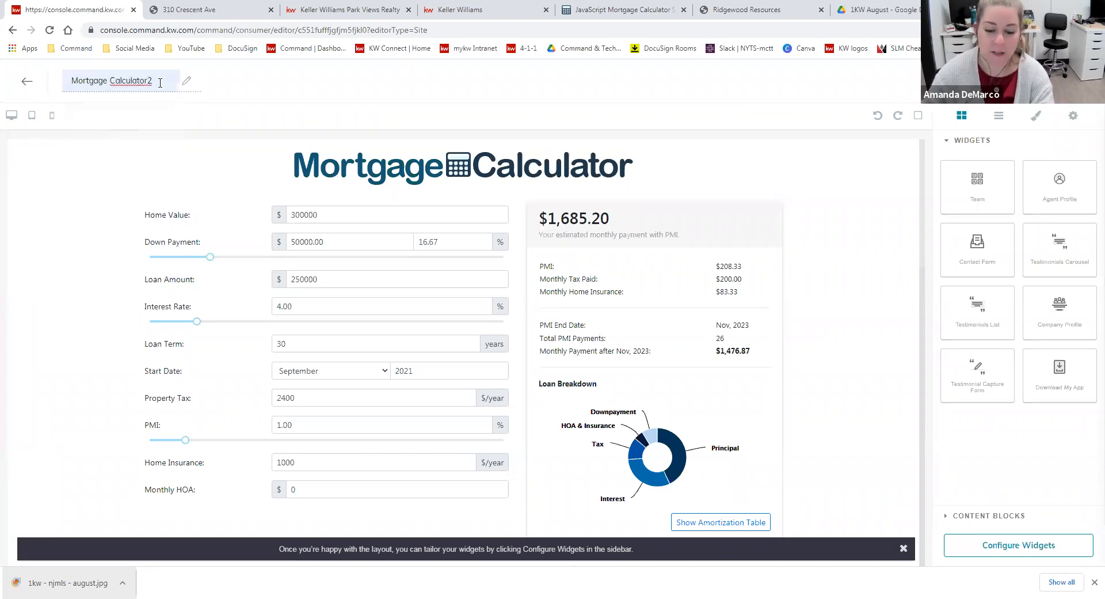
key(BackSpace)
text(9/21)
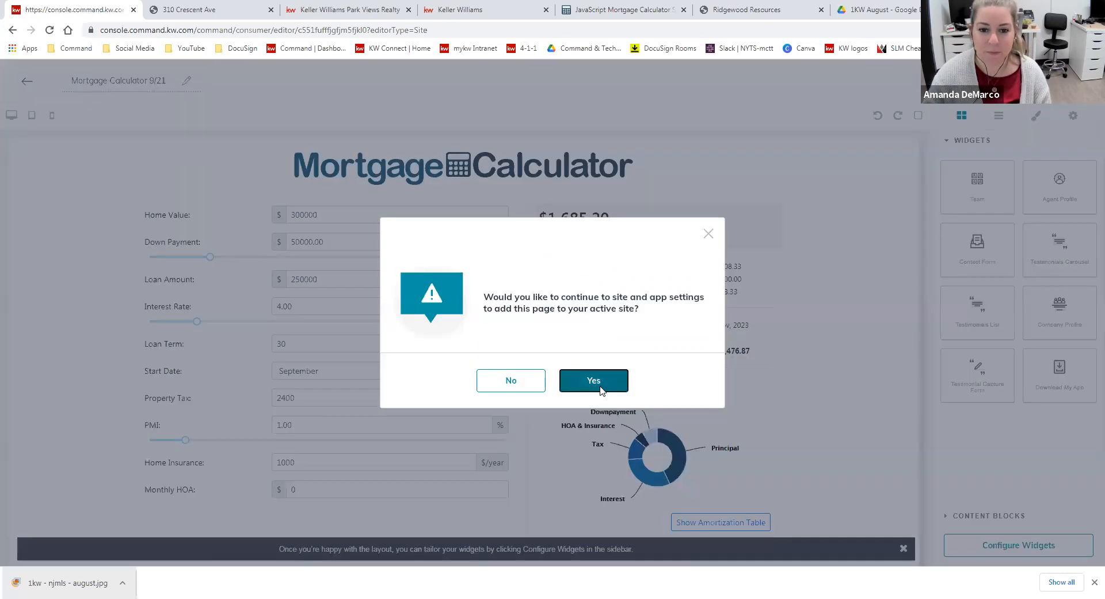
click(594, 382)
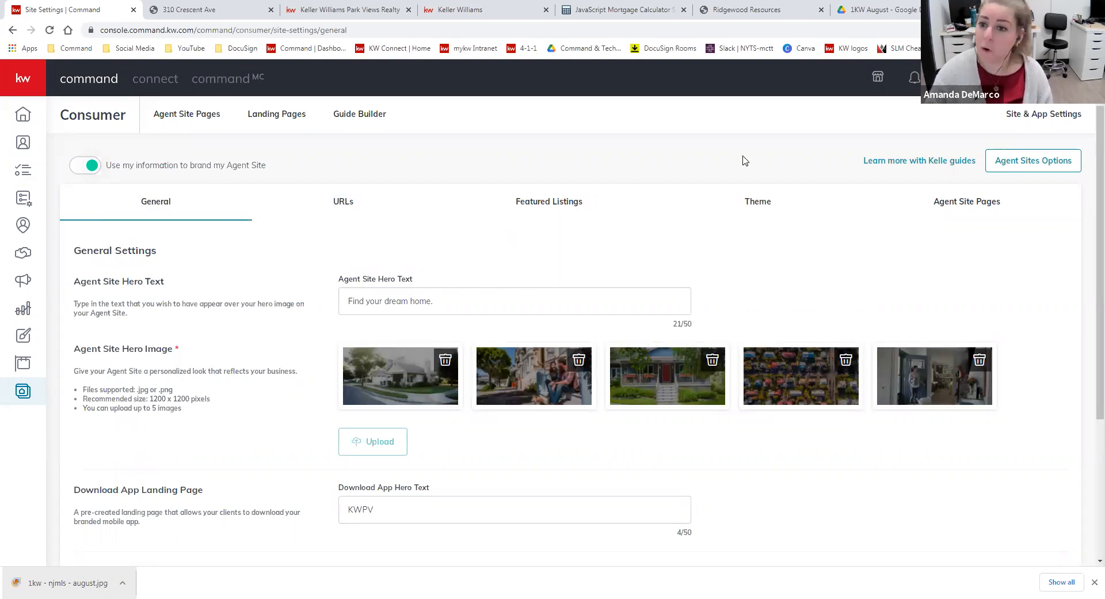
Review the General site settings and compare the hero text with the main heading on the kw.com home page
click(769, 202)
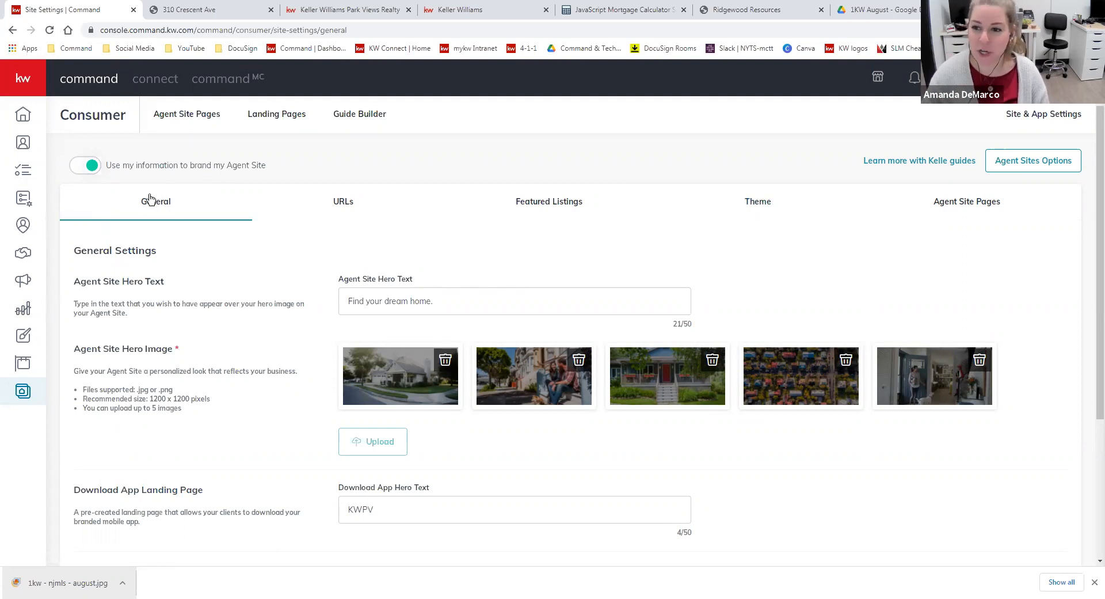
scroll(227, 329, down, 1)
scroll(231, 331, up, 1)
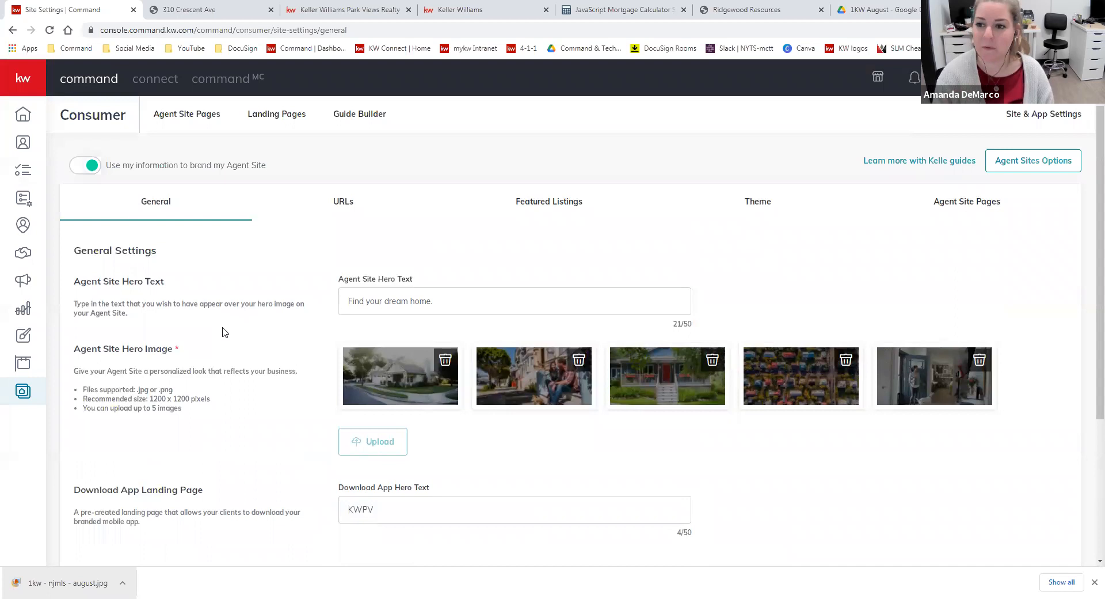
click(478, 10)
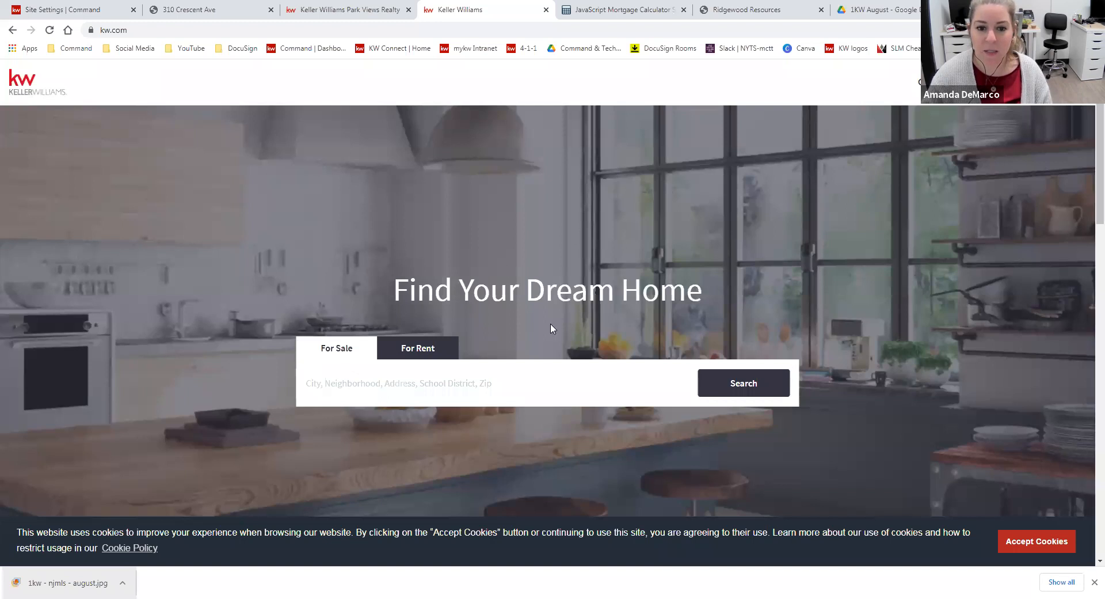
drag(407, 289, 706, 308)
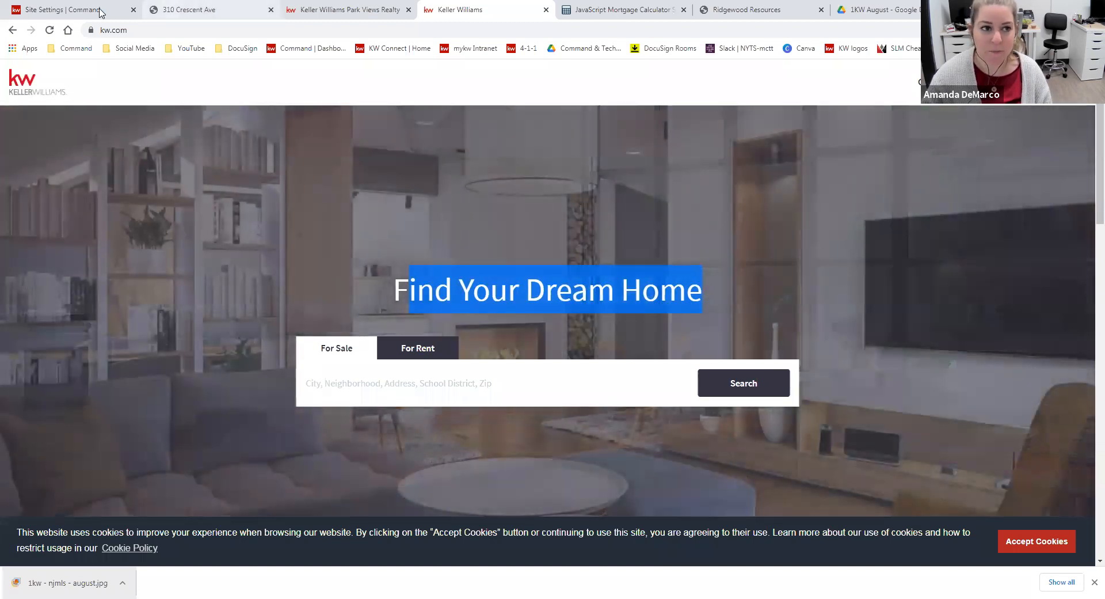
click(100, 11)
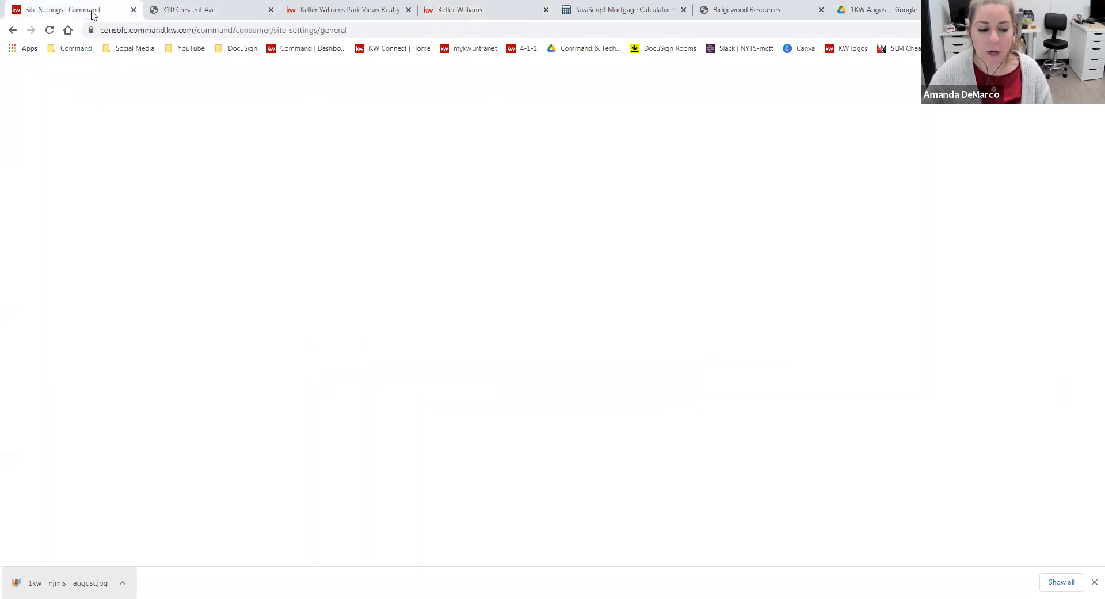
Replace the Agent Site Hero Text with "Amazing", the agent's first name and "- NJ Realtor"
click(411, 301)
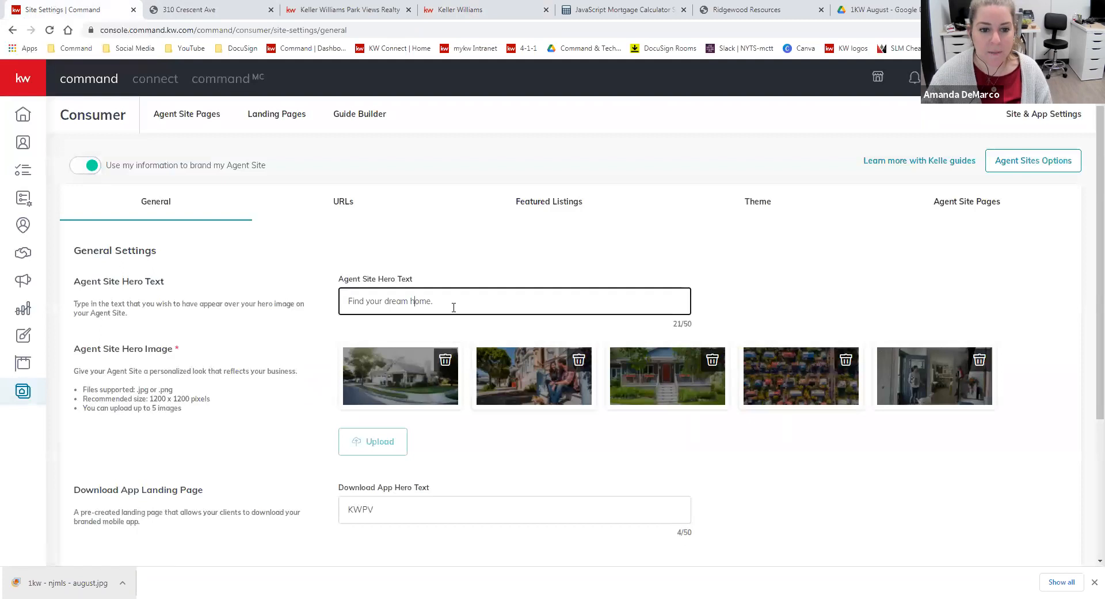
drag(548, 305, 315, 306)
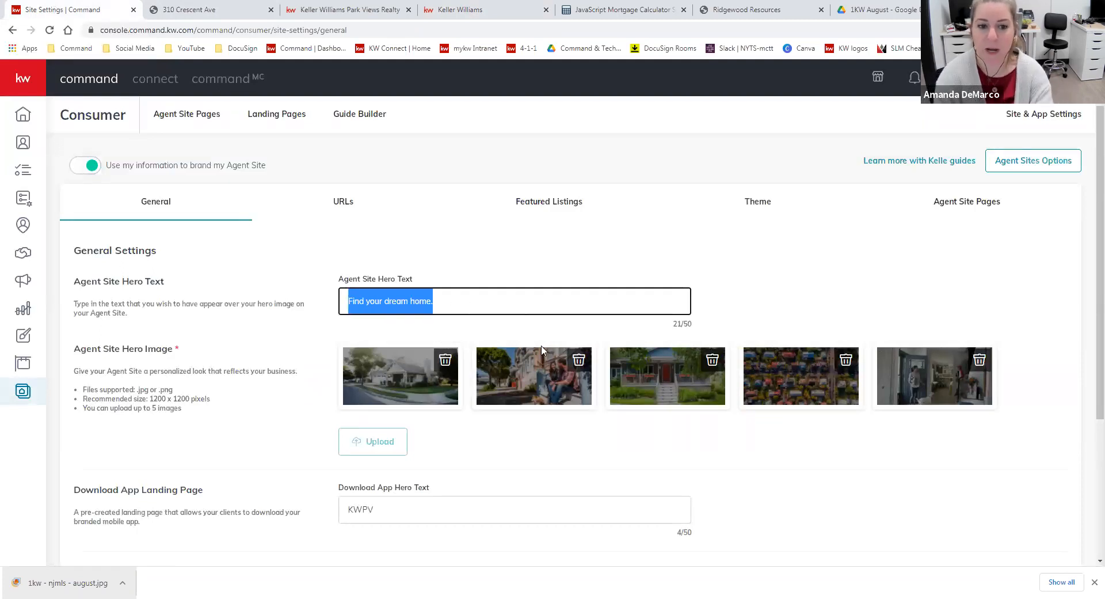
key(BackSpace)
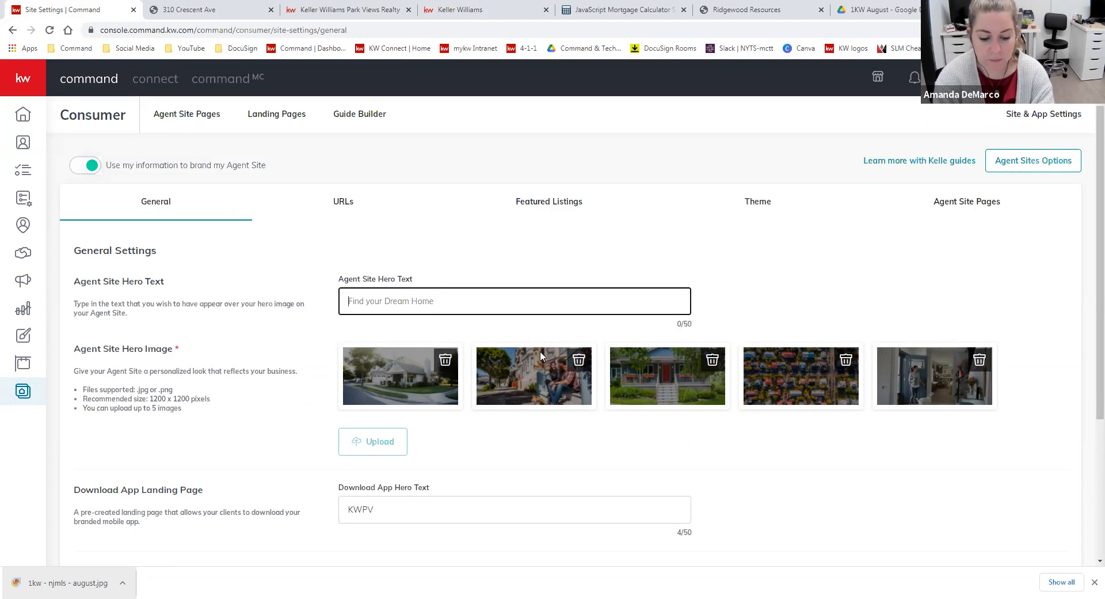
text(Amazing A)
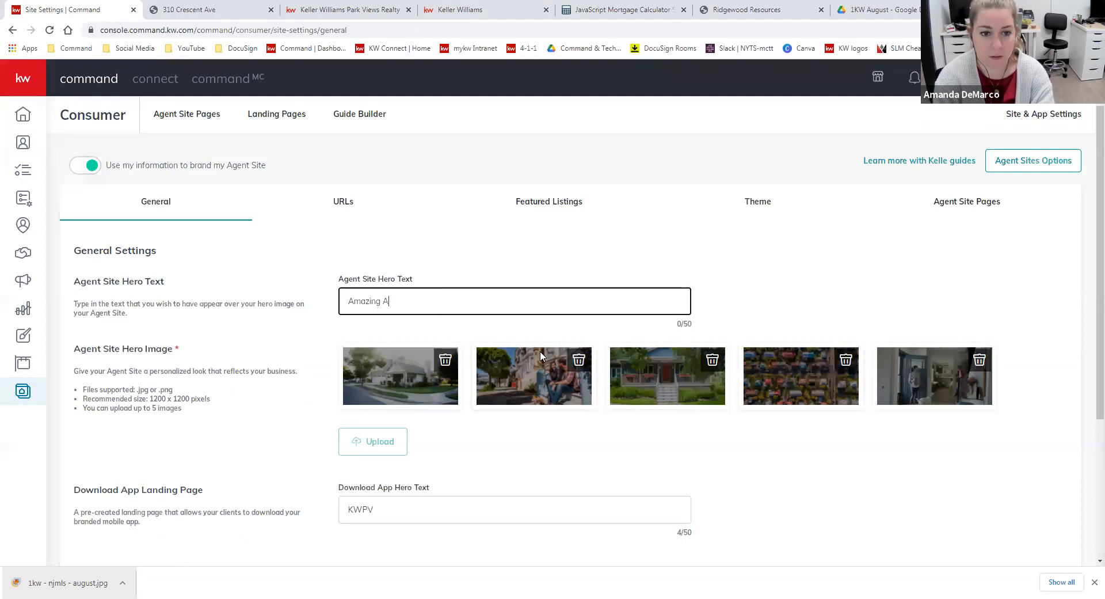
text(manda - NJ Realtor)
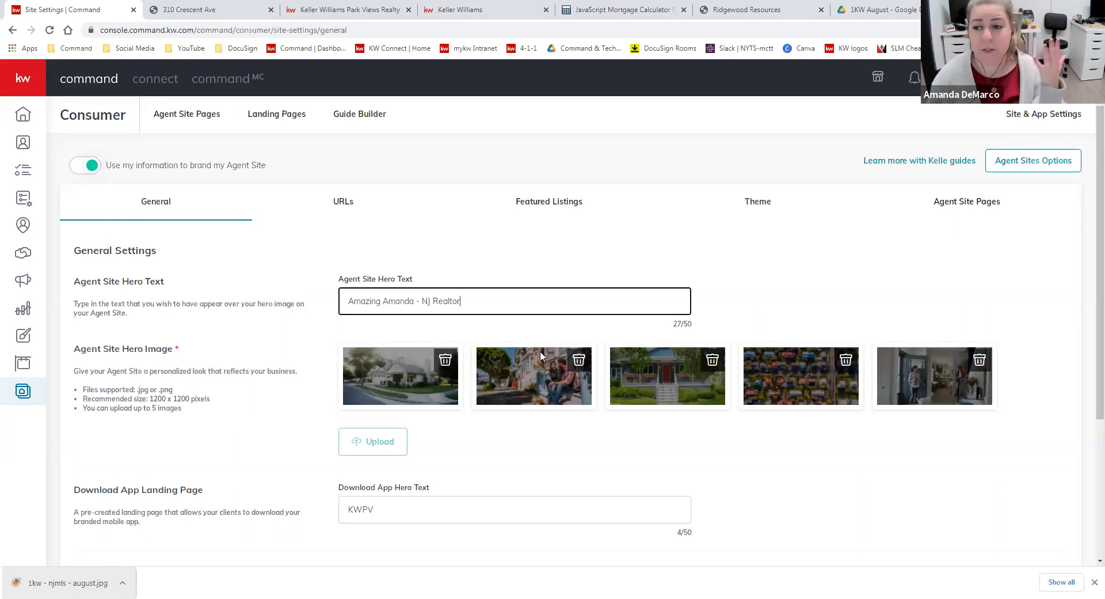
click(785, 284)
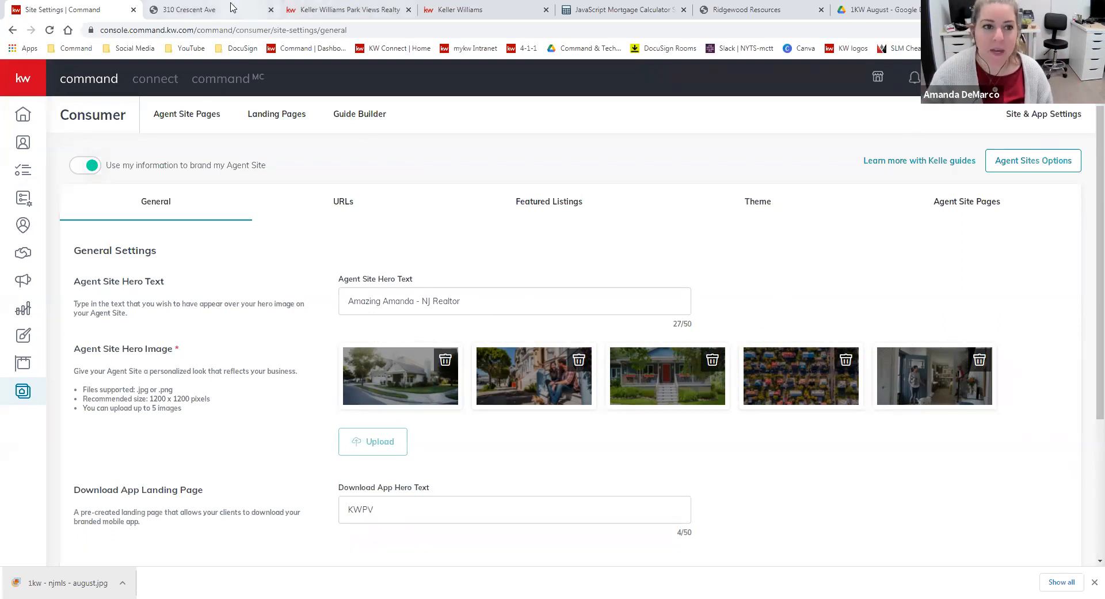
Open the home page of the live agent site to view where the hero text appears
click(331, 10)
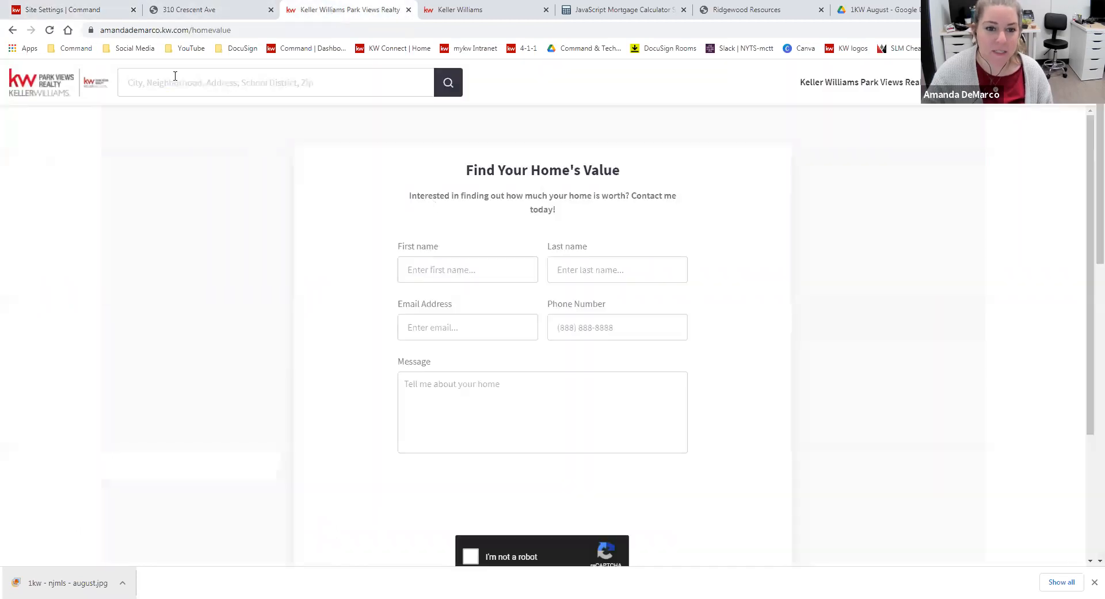
click(61, 88)
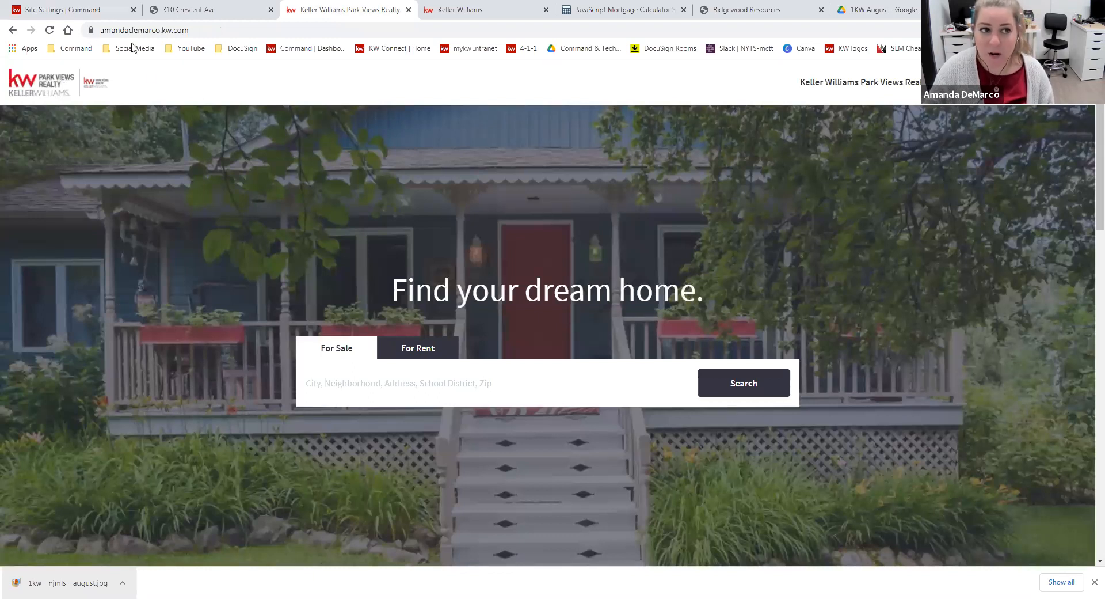
Return to the General site settings and review the Agent Site Hero Image description, supported file types and recommended size
click(99, 11)
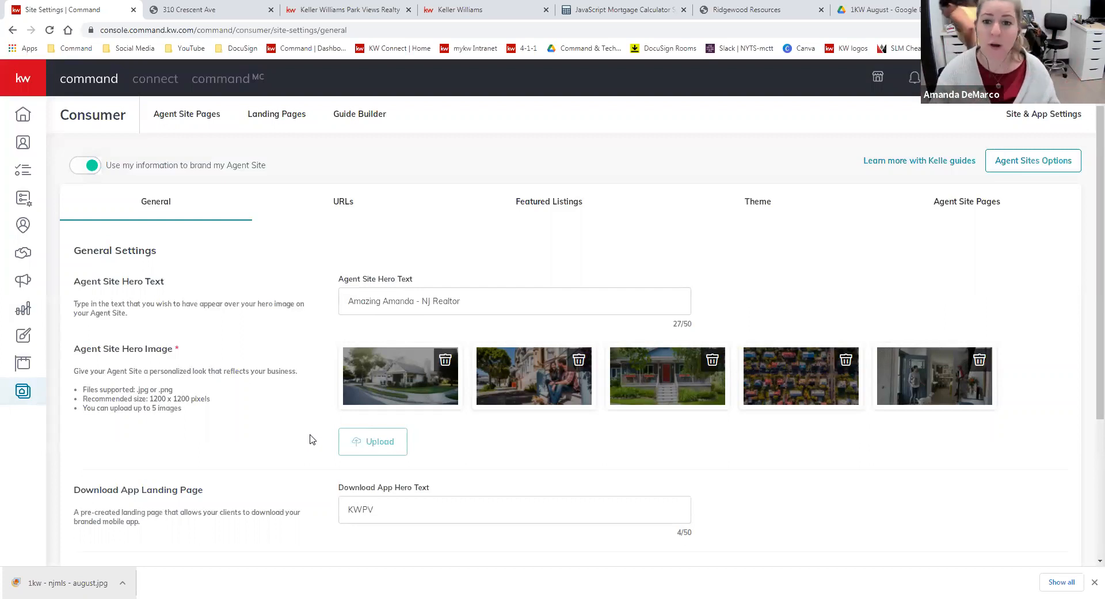
drag(141, 371, 297, 375)
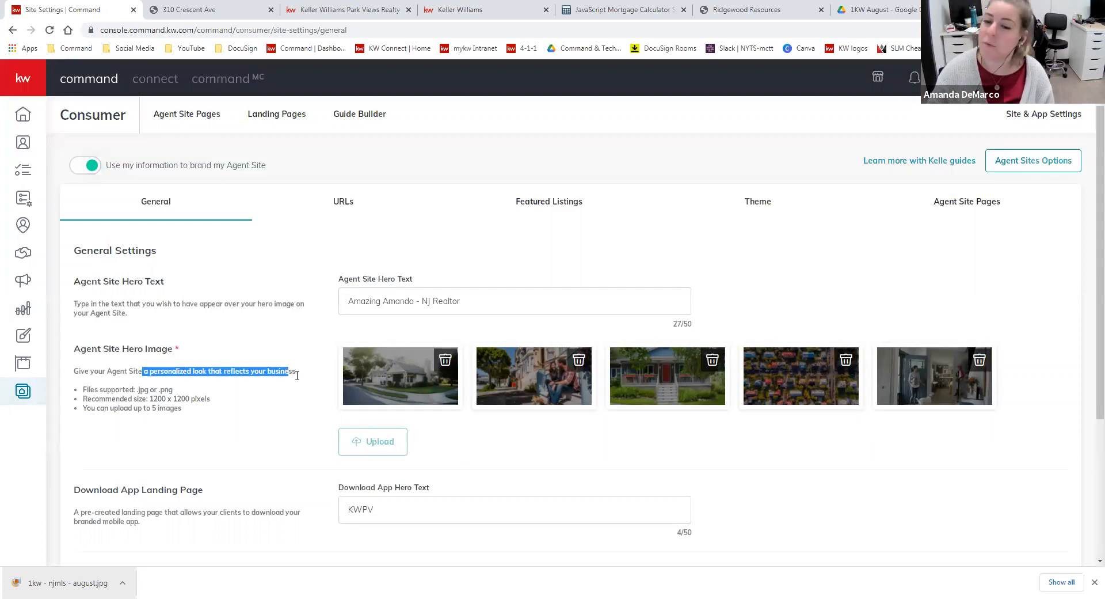
click(309, 378)
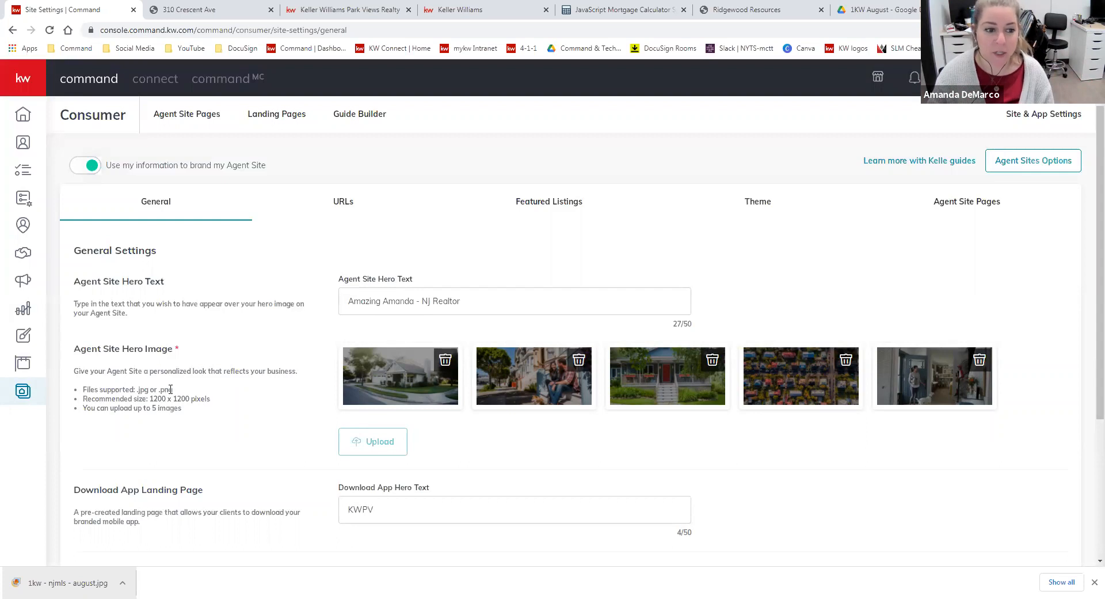
drag(225, 403, 151, 398)
click(203, 412)
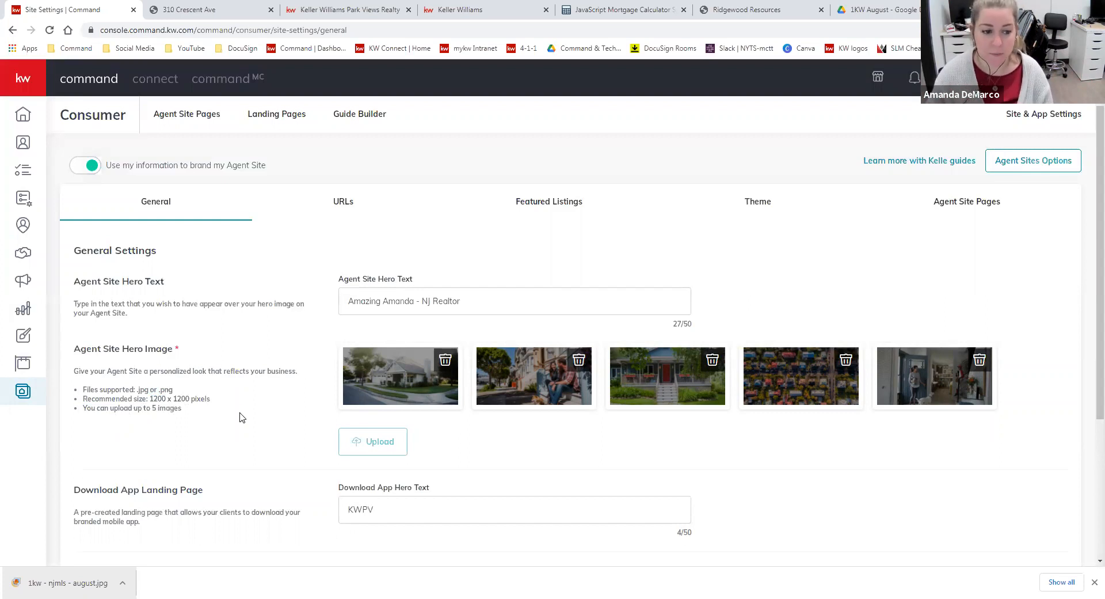
Review the Download App Landing Page and Virtual Tours settings, and save the General site settings
scroll(246, 420, down, 2)
scroll(248, 419, down, 2)
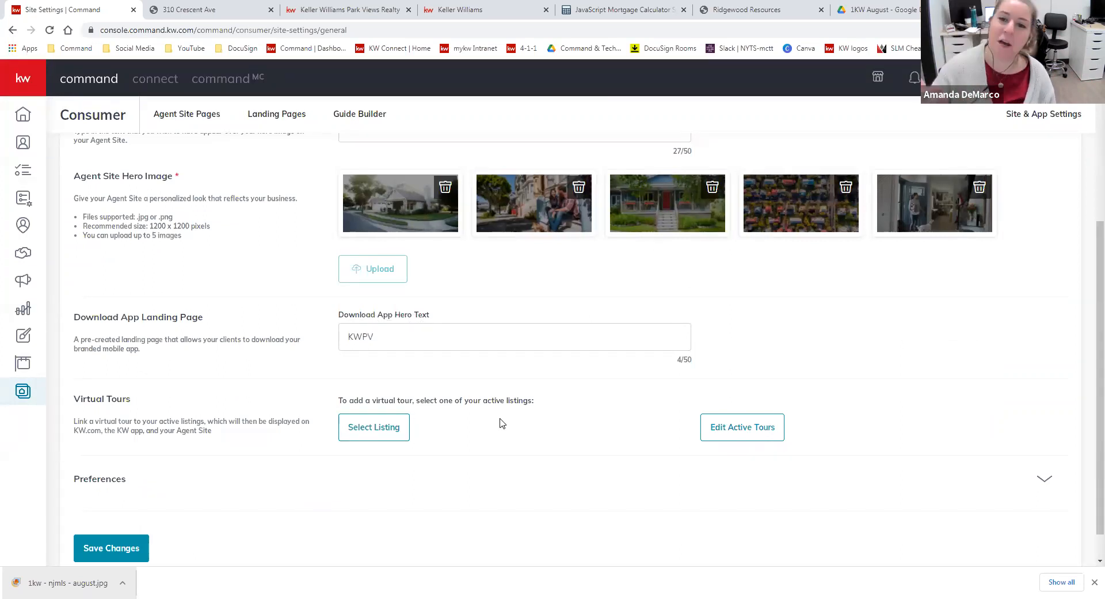
click(385, 329)
drag(385, 329, 344, 327)
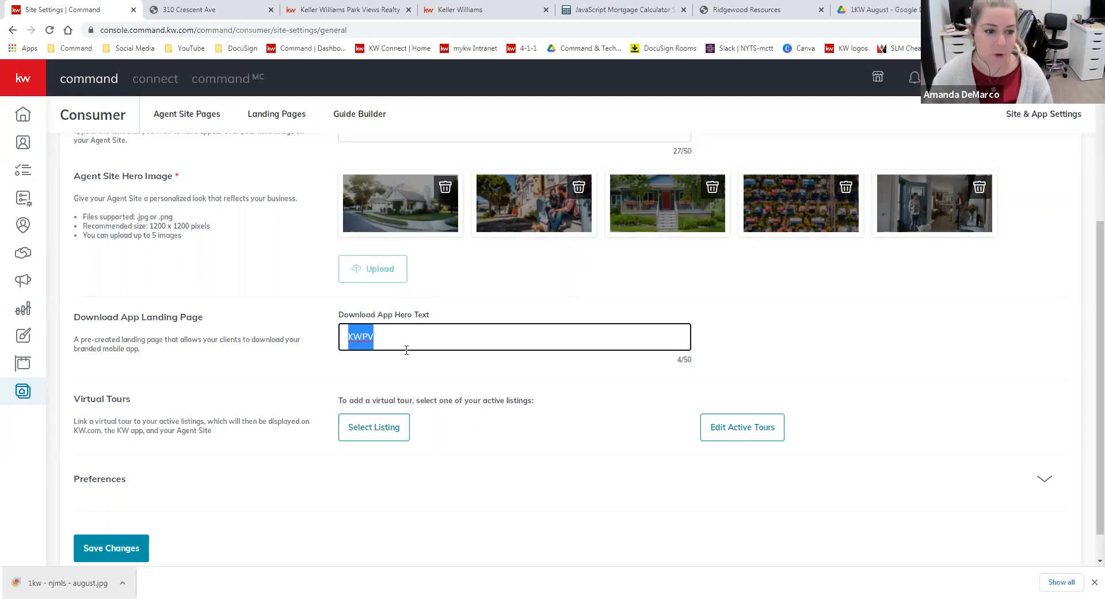
click(488, 478)
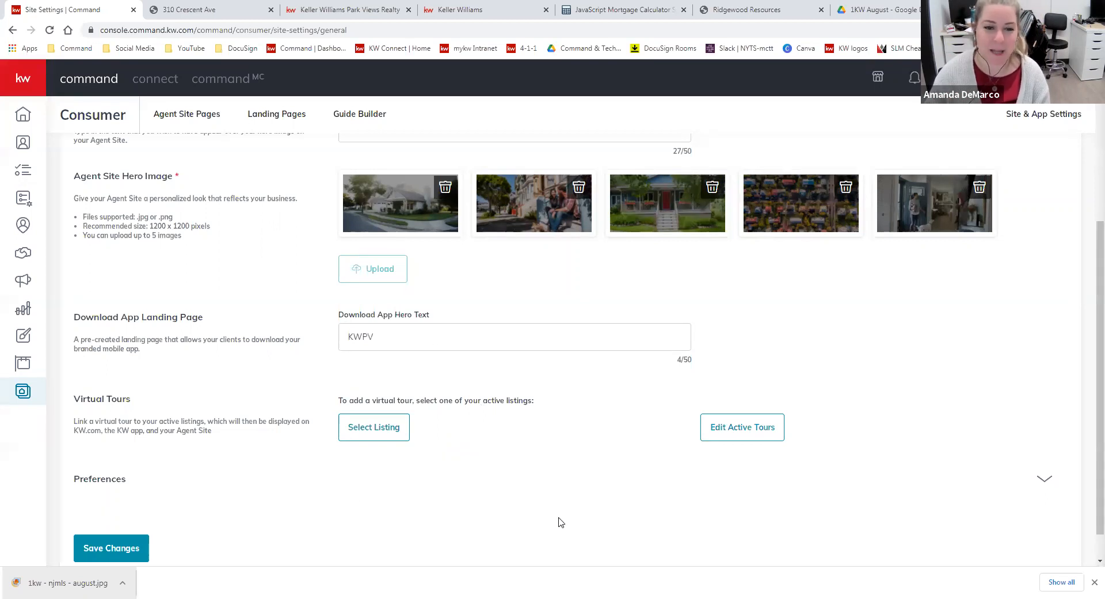
scroll(580, 475, down, 1)
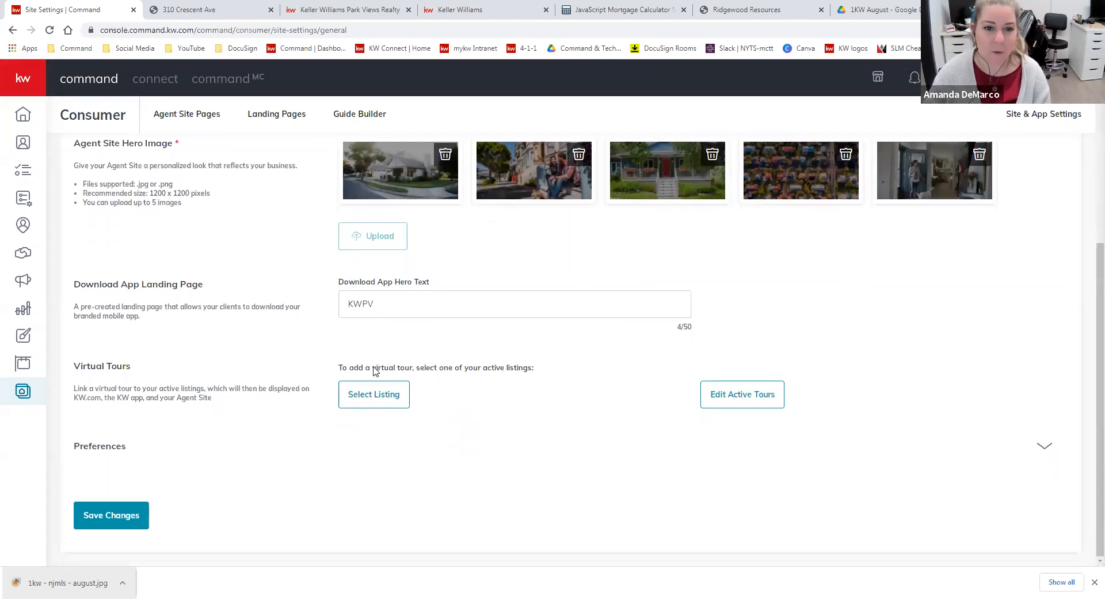
click(139, 522)
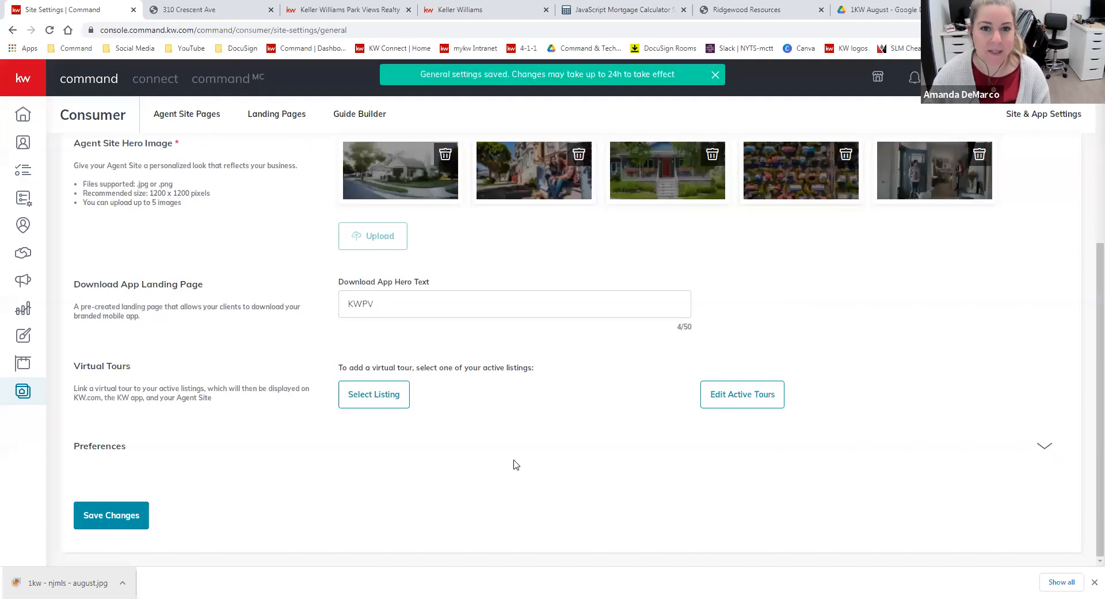
Open the agent site's URL settings and examine the subdomain under Domain Settings
scroll(517, 458, up, 4)
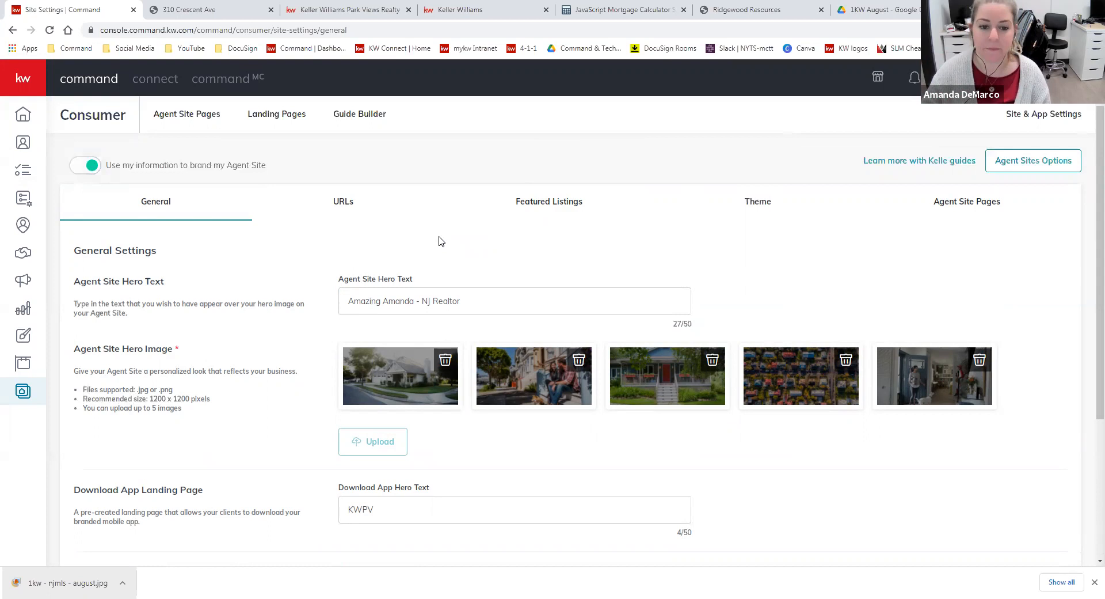
click(348, 203)
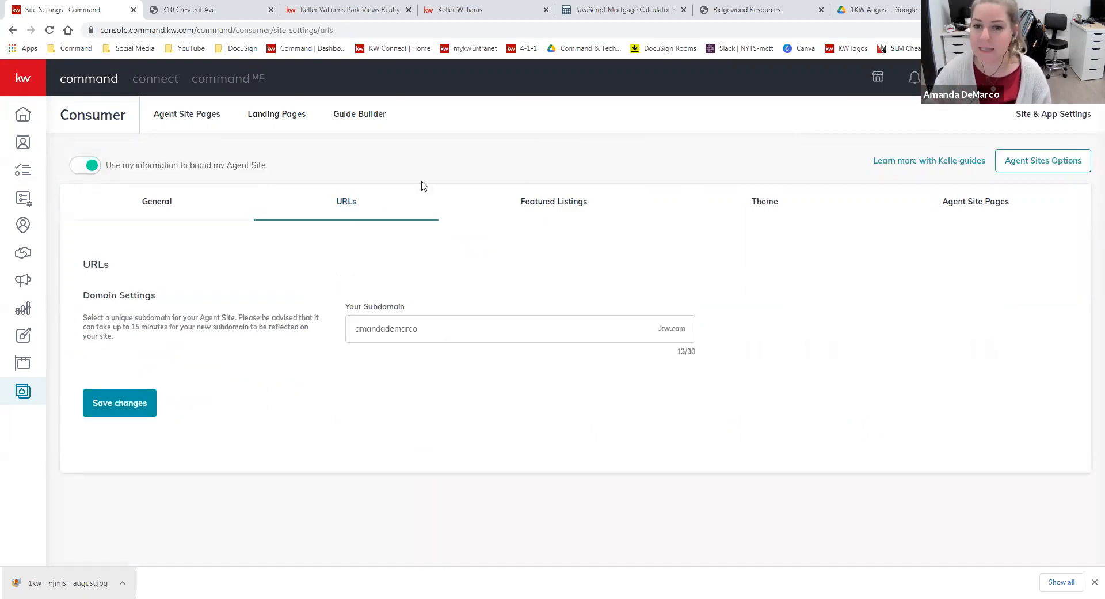
drag(438, 338, 355, 337)
click(426, 338)
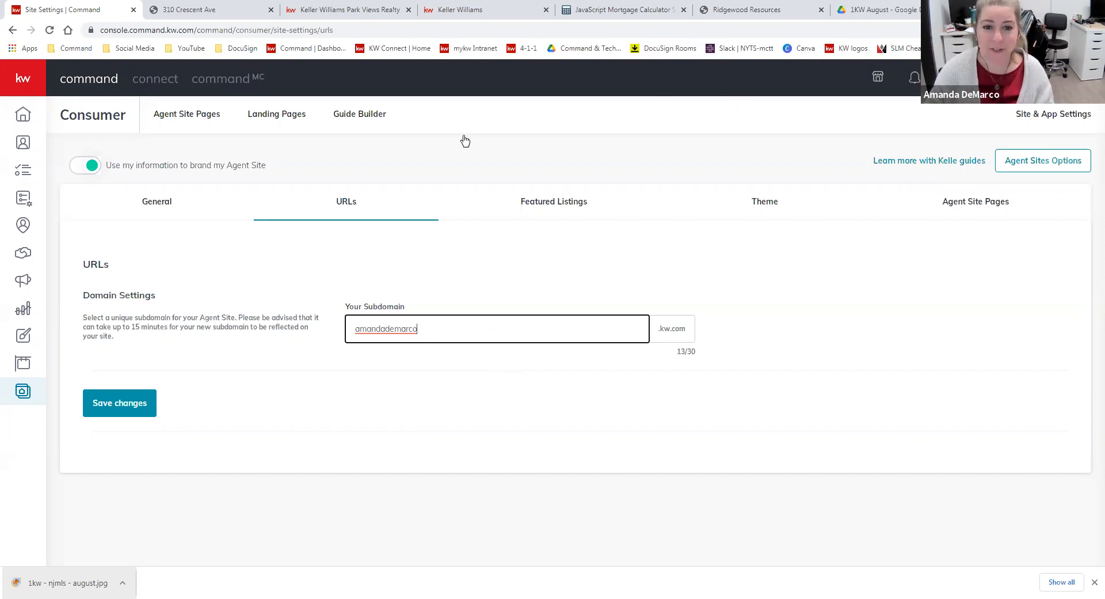
Compare the KW Red and KW Dark color themes with the live site's branding, and view the Agent Site Pages list
click(765, 202)
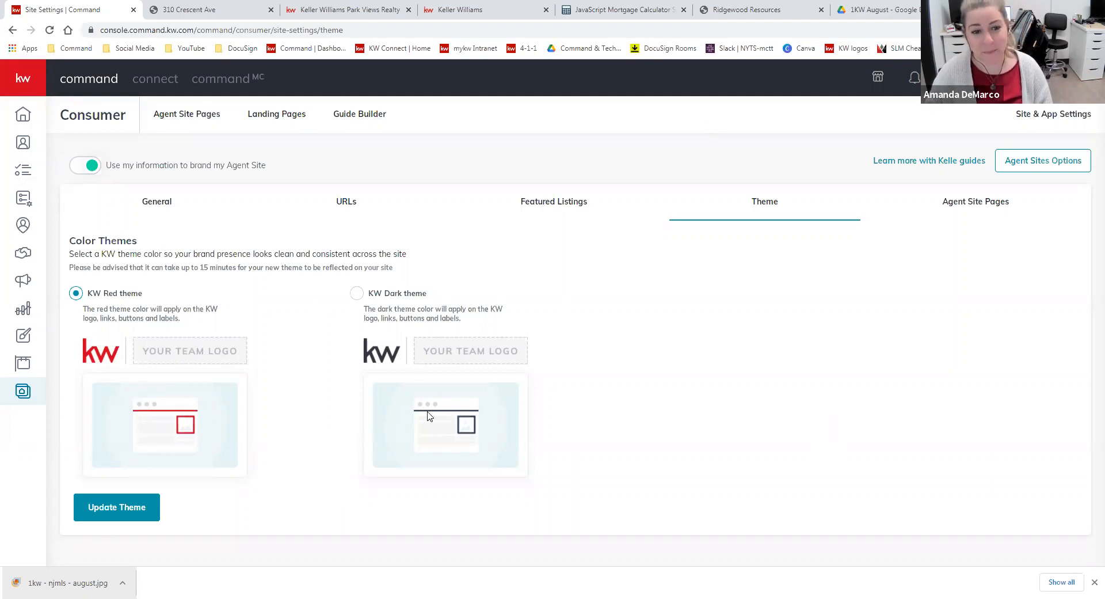
click(311, 10)
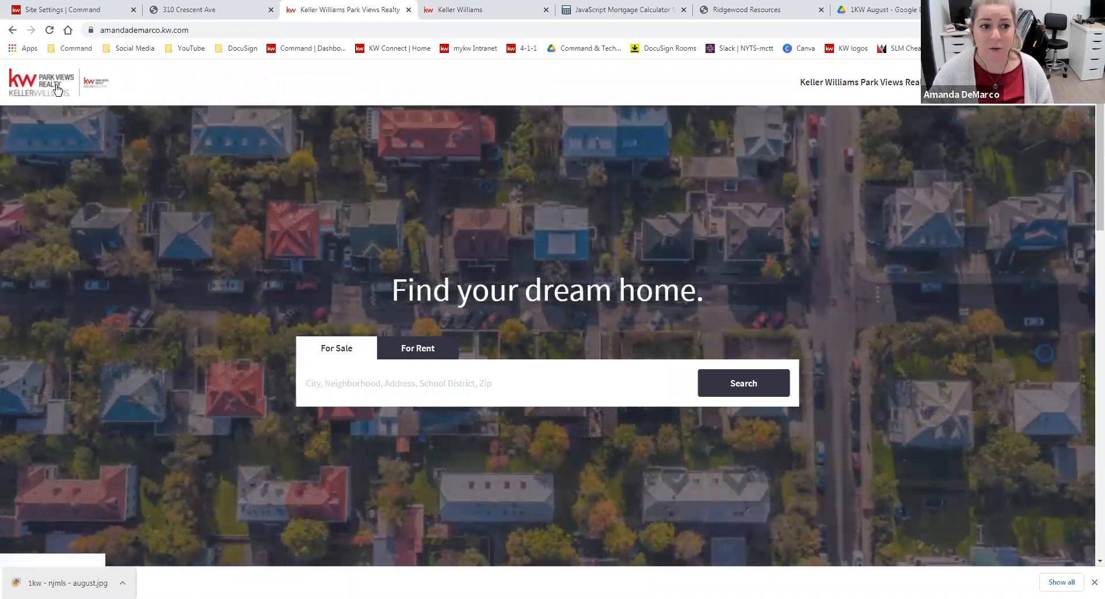
scroll(184, 150, down, 3)
scroll(207, 196, up, 3)
scroll(254, 255, down, 2)
scroll(253, 256, up, 2)
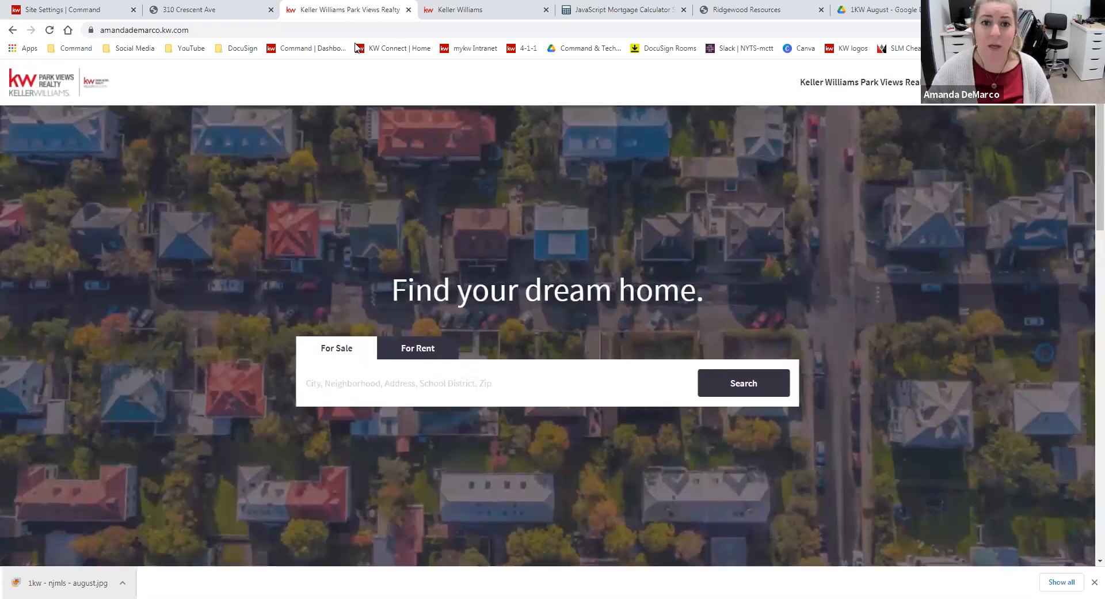
click(72, 10)
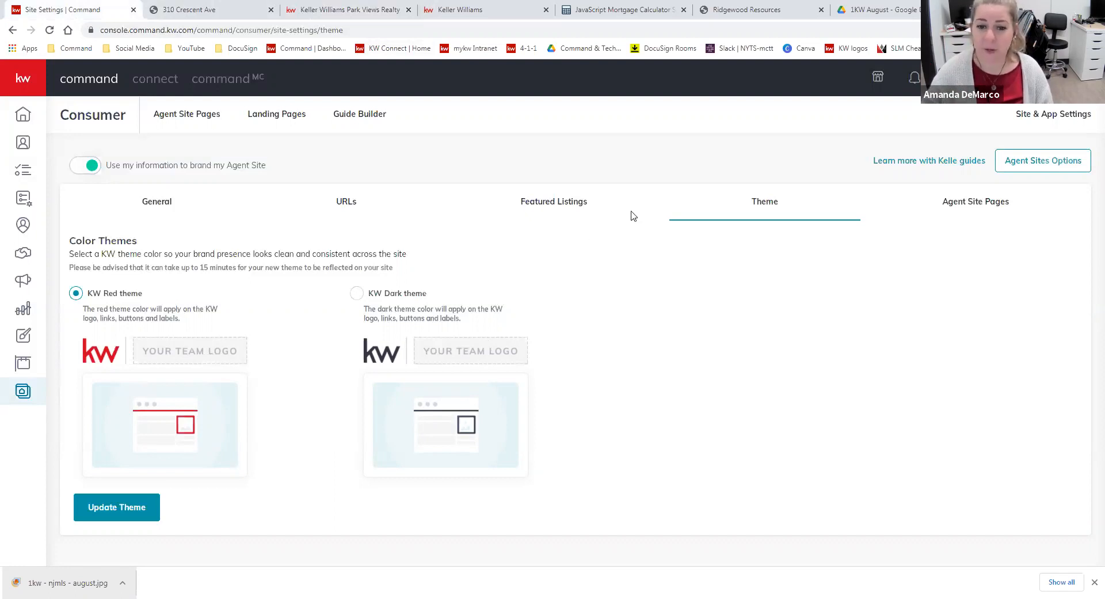
click(976, 201)
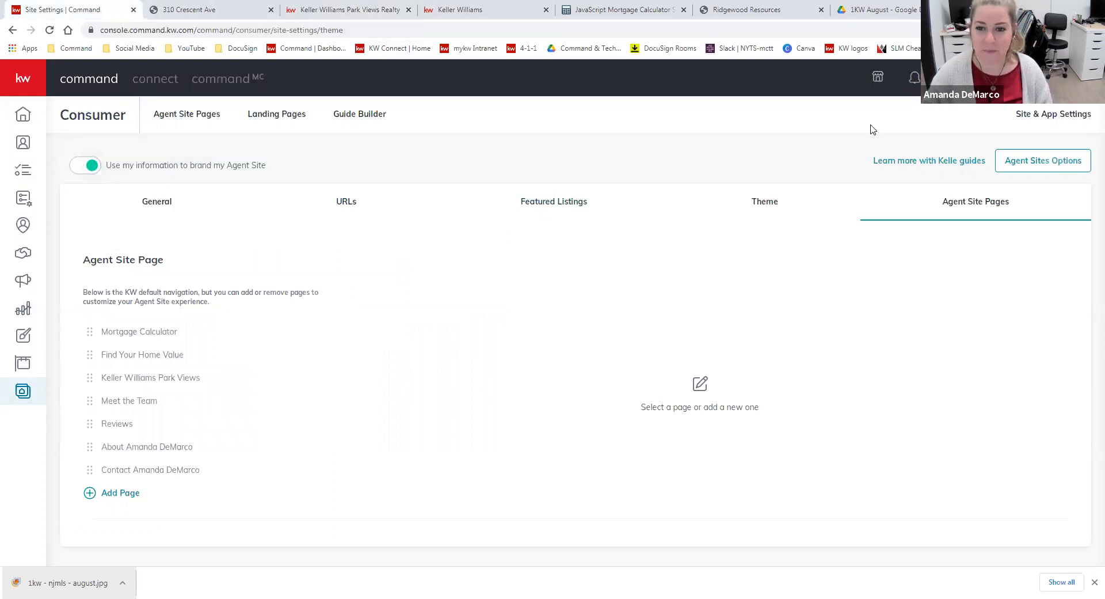
Open the Featured Listings settings and compare the headline with the featured listings heading on the live agent site
click(561, 203)
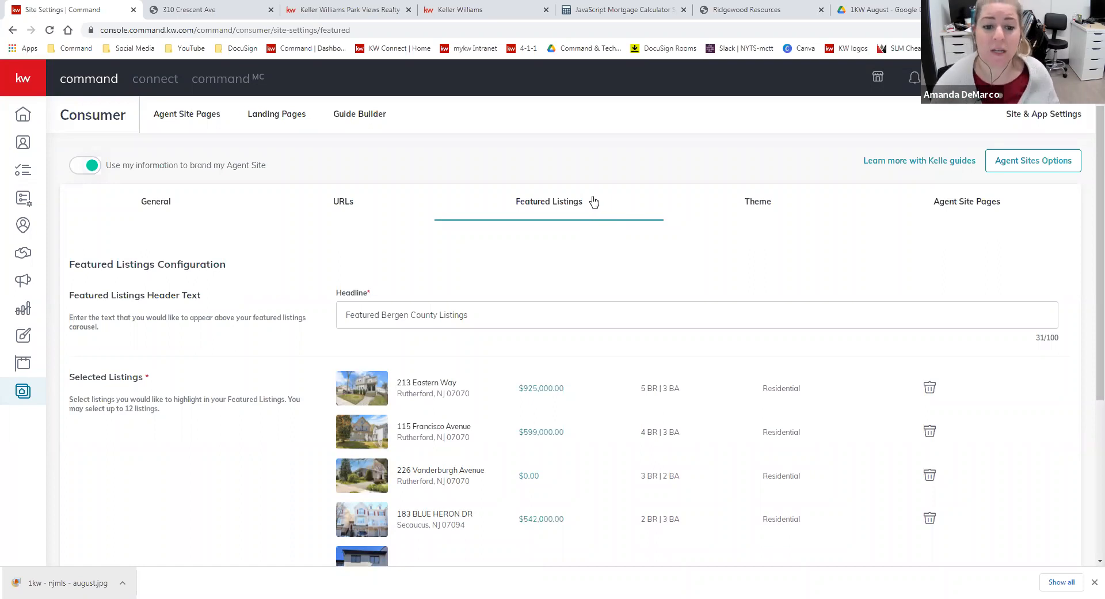
click(341, 9)
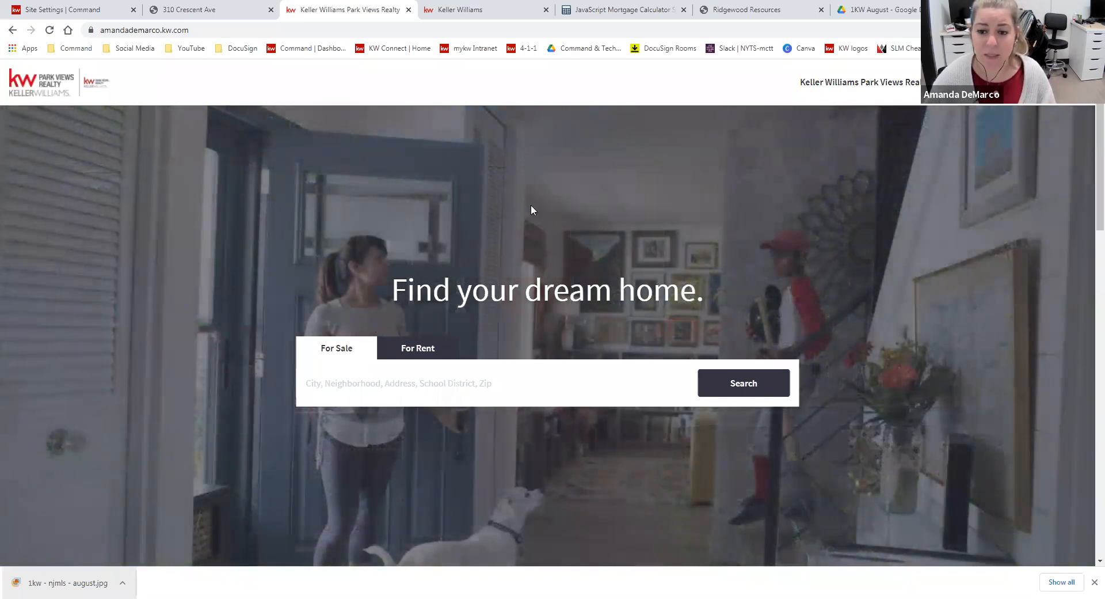
scroll(531, 205, down, 6)
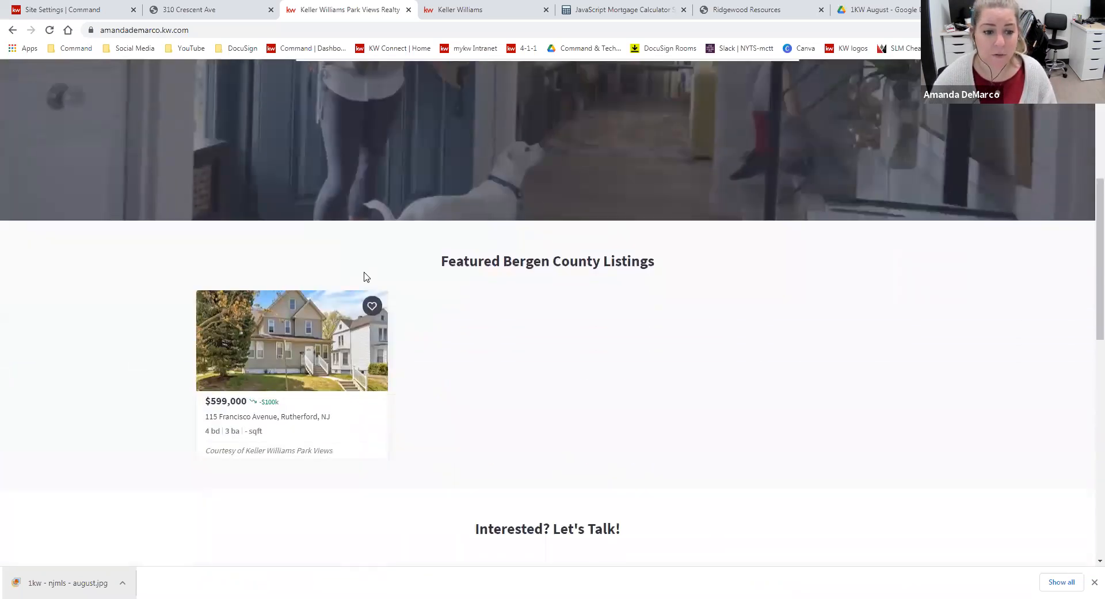
drag(647, 272, 439, 265)
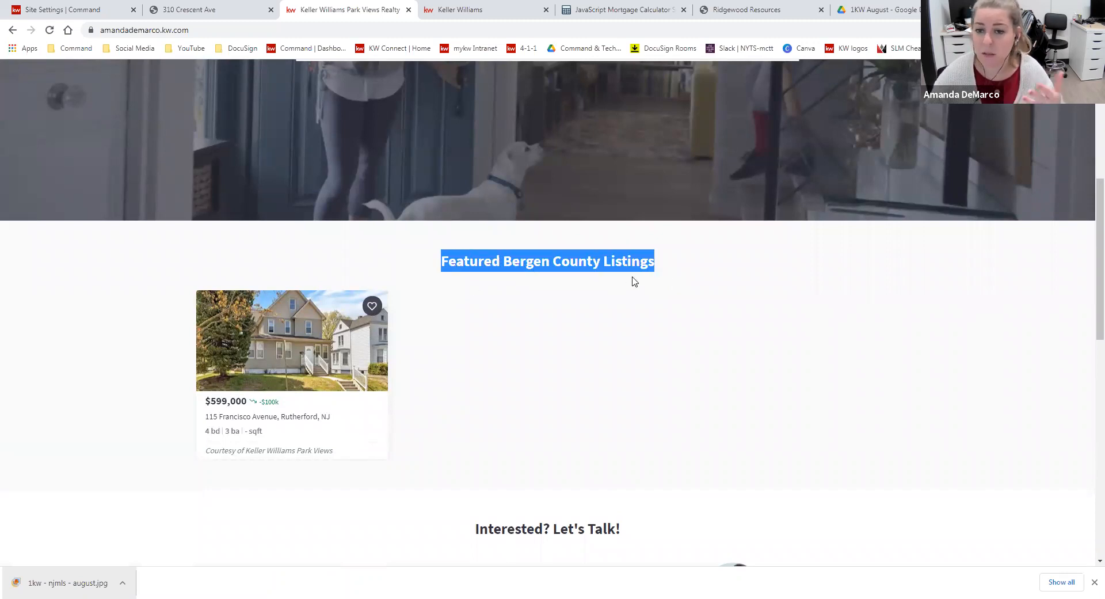
click(509, 262)
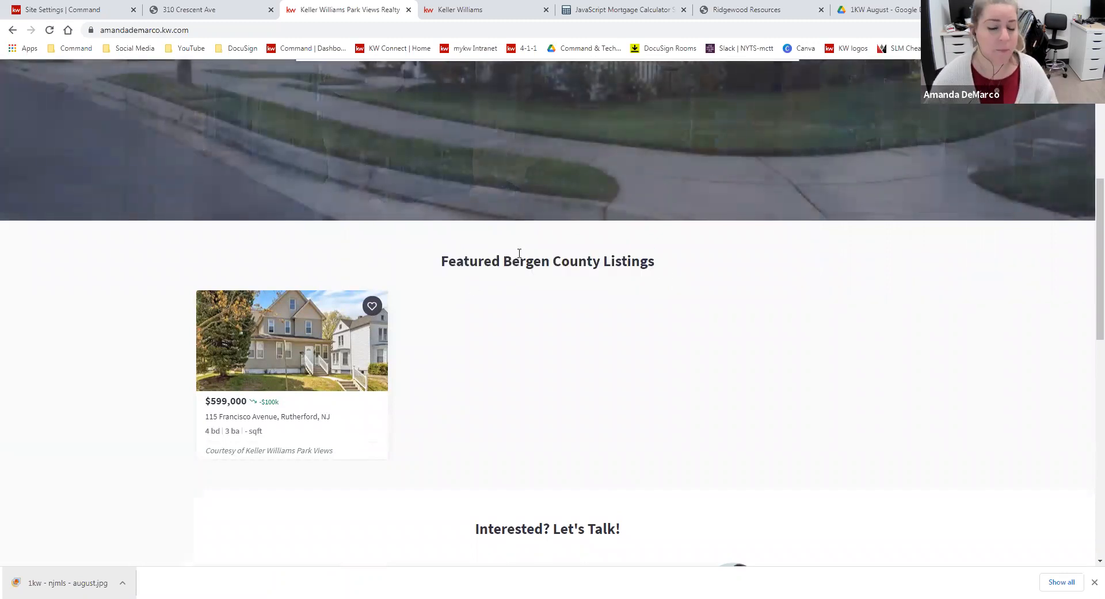
drag(657, 262, 460, 257)
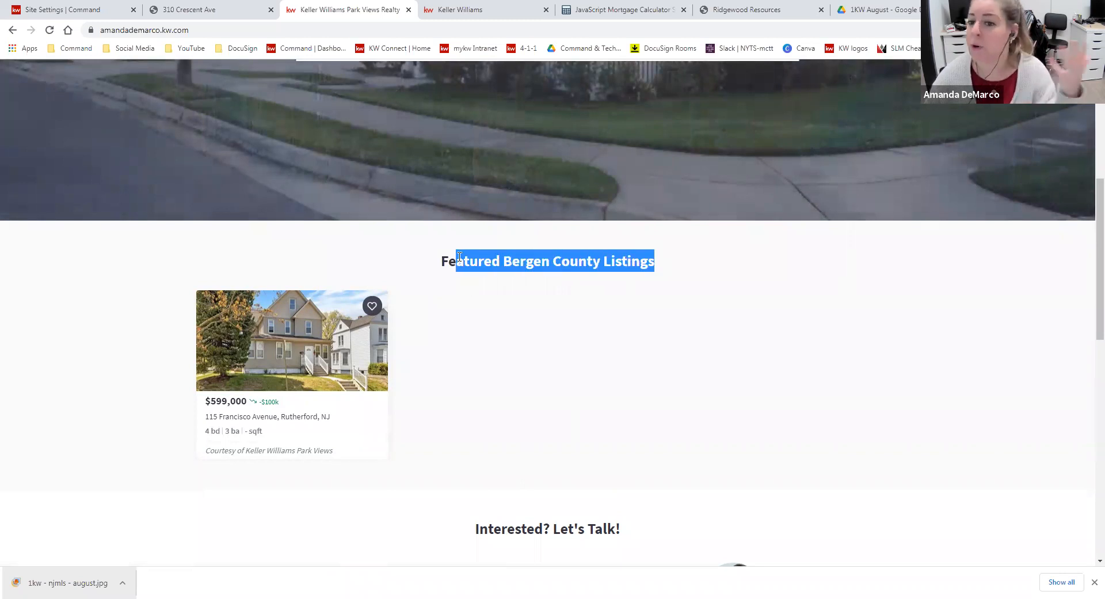
click(603, 265)
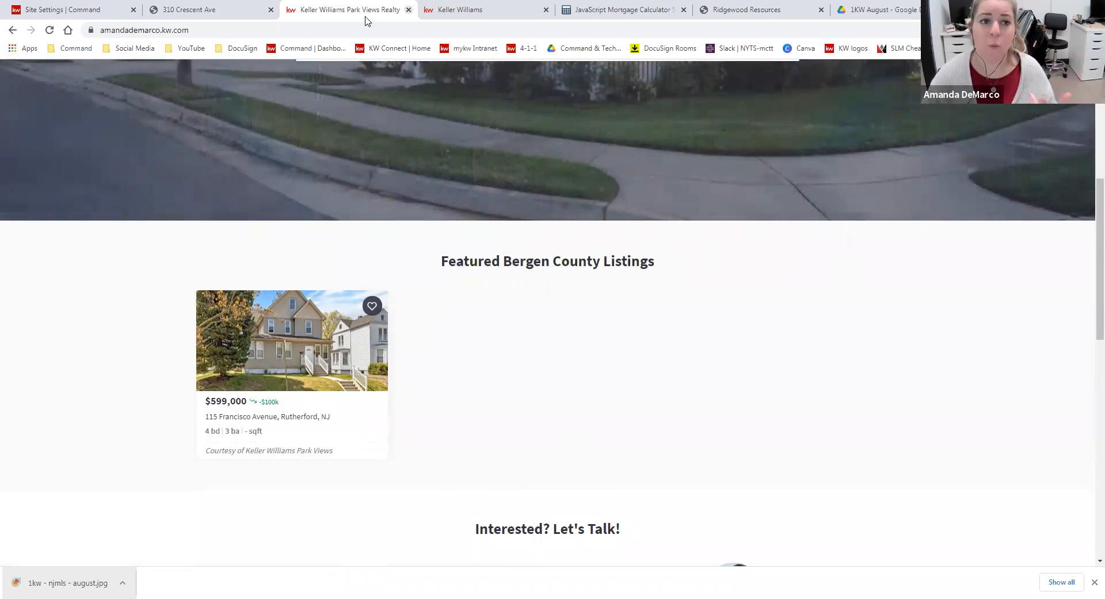
Review the Selected Listings in the Featured Listings settings and compare them with the listings shown on the live site
click(95, 10)
scroll(584, 276, down, 1)
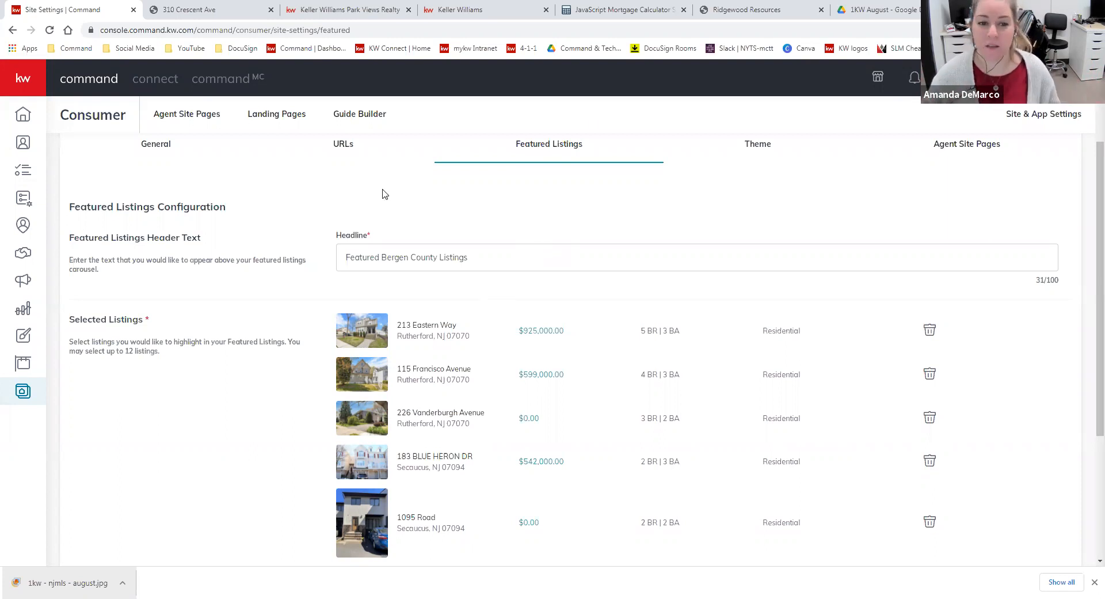
scroll(598, 322, down, 1)
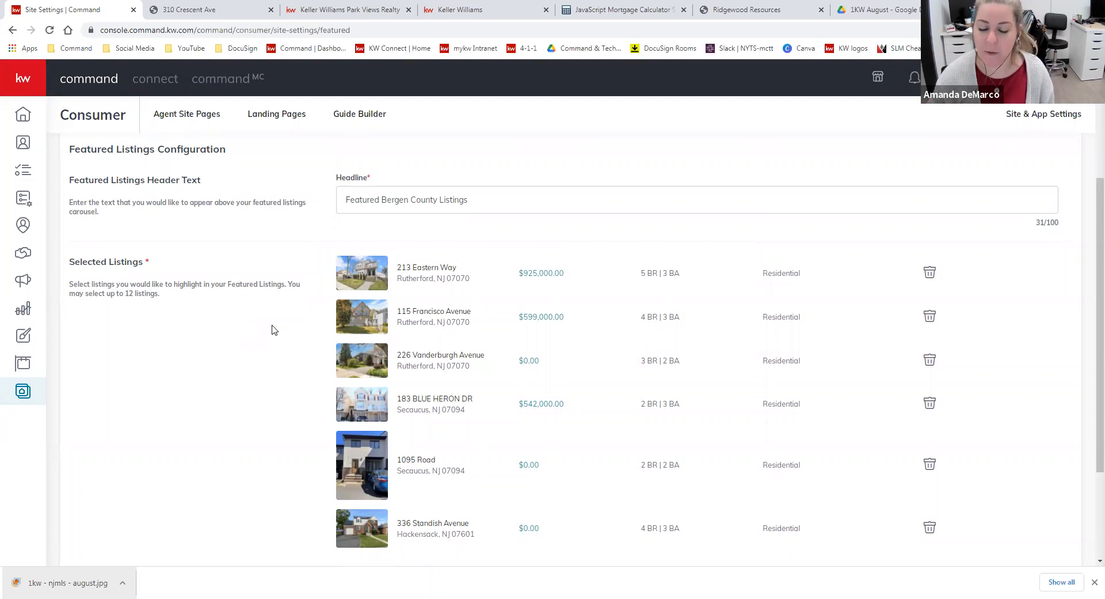
scroll(495, 325, down, 1)
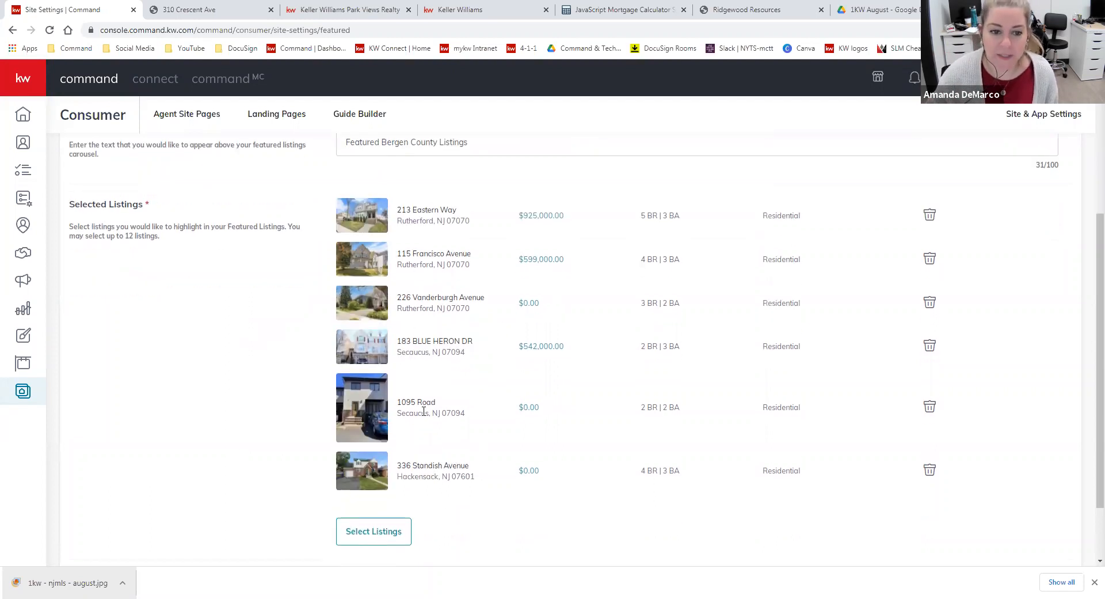
click(334, 10)
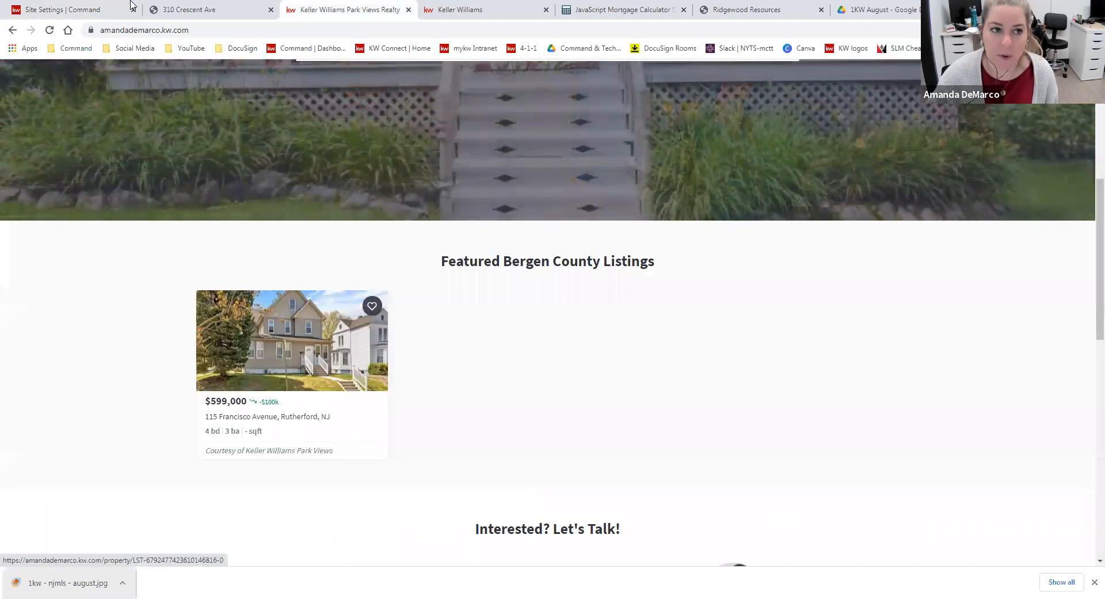
click(84, 10)
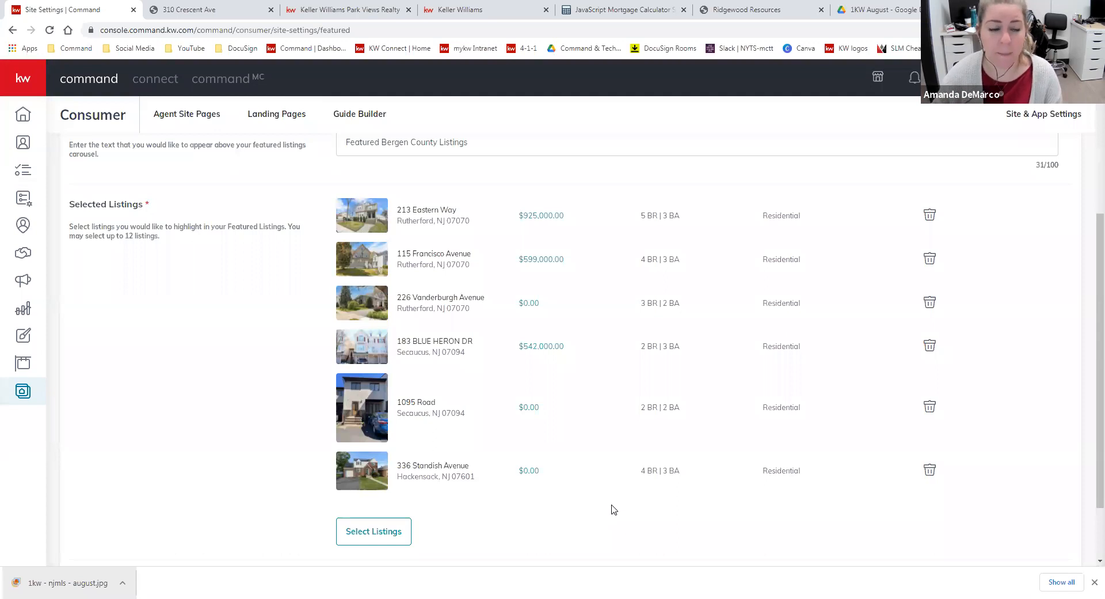
Remove the Hackensack listing, both Secaucus listings and the $925,000 Rutherford listing from the selected featured listings
click(931, 471)
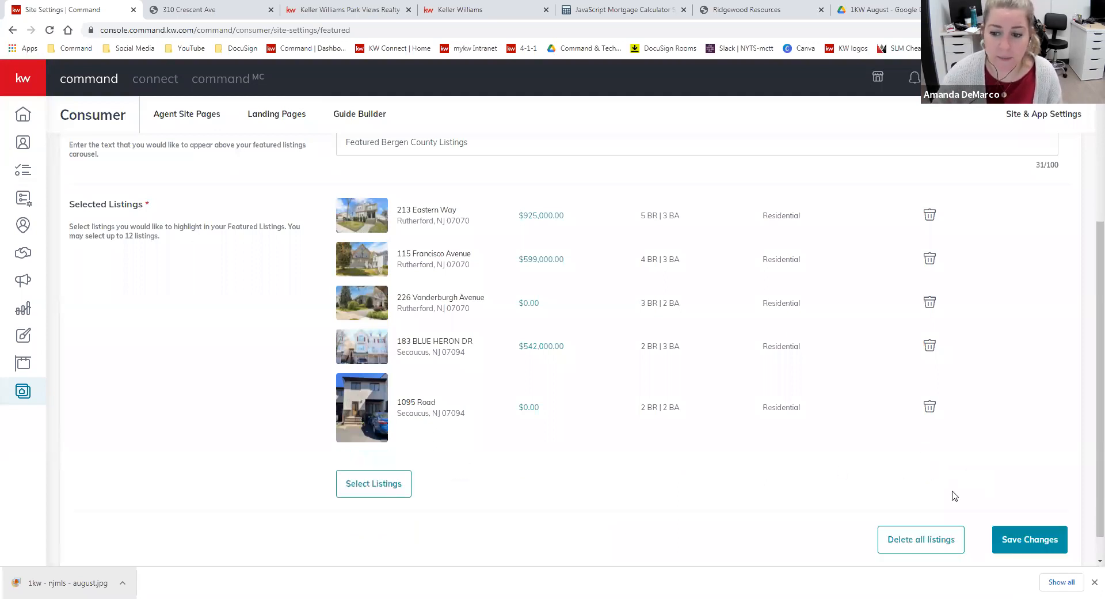
click(930, 347)
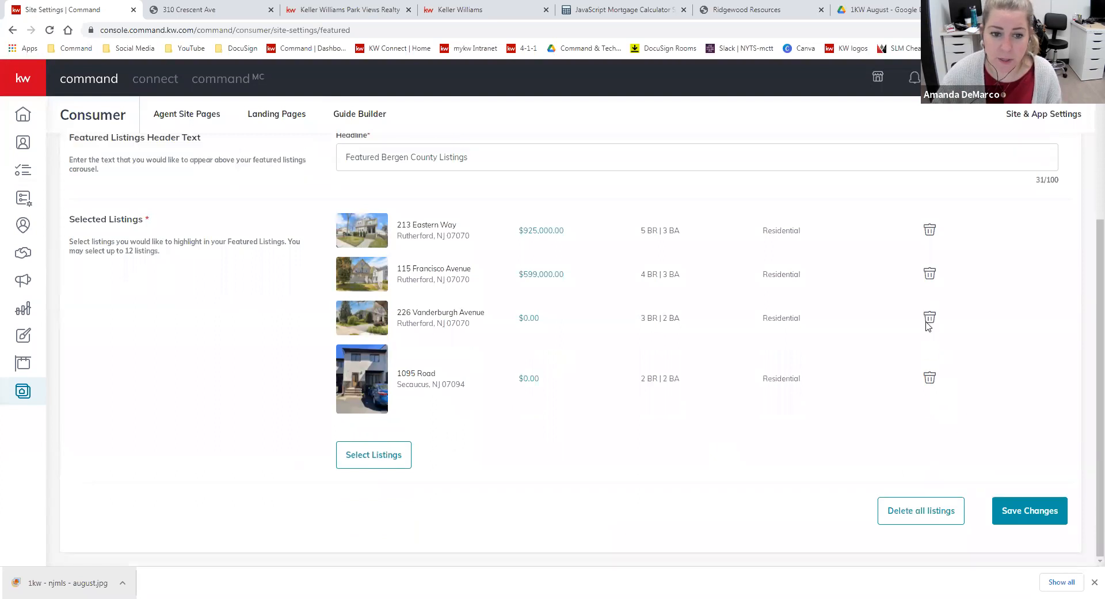
click(930, 231)
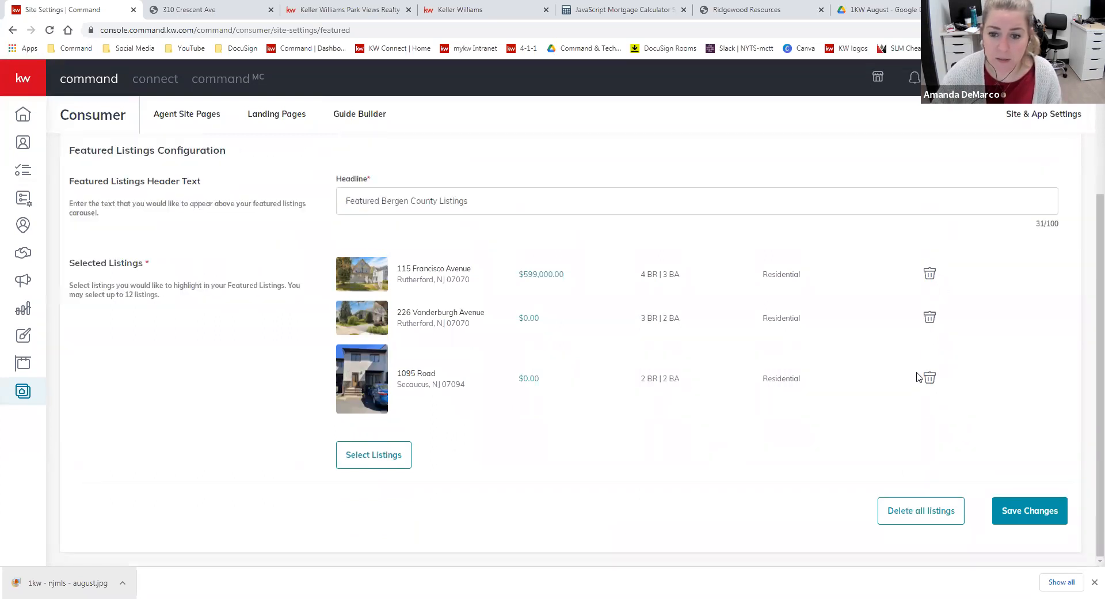
click(929, 377)
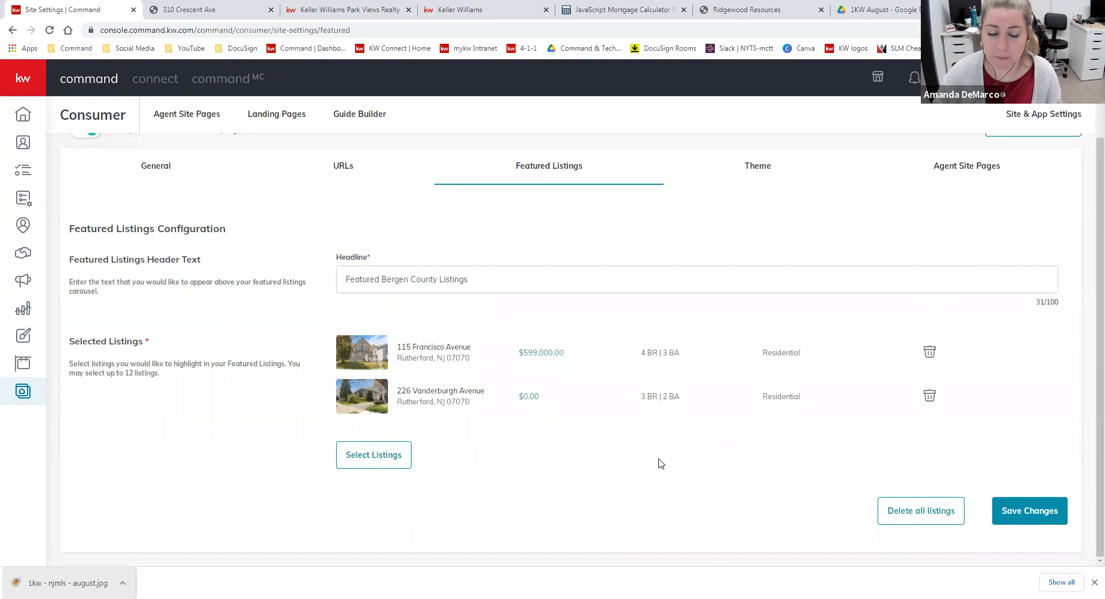
Open the listing search for featured listings and set it to show All Listings
click(382, 460)
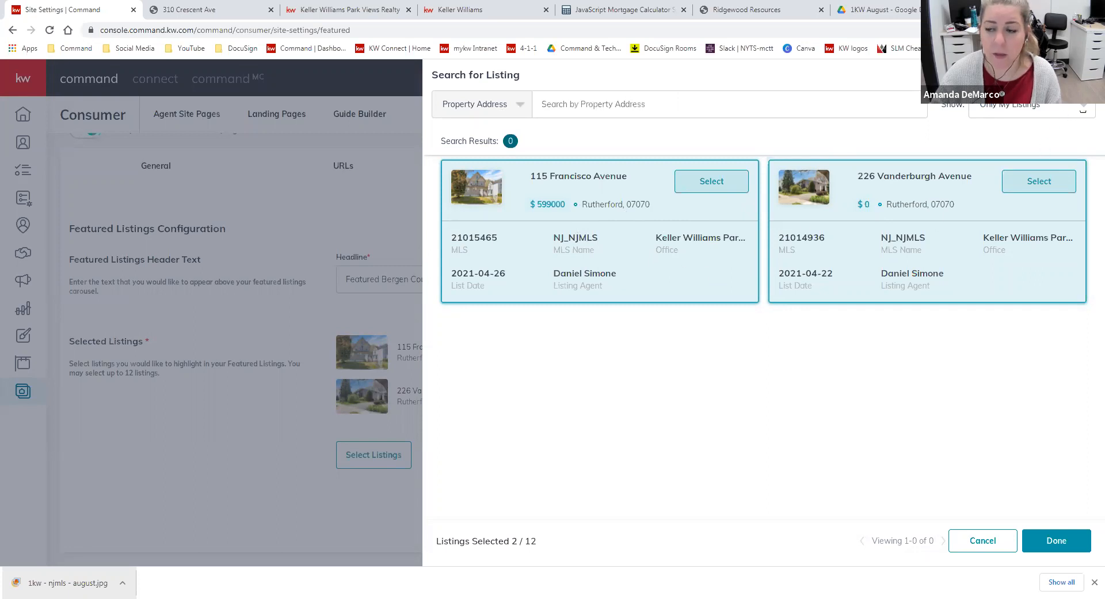
click(1030, 109)
click(1002, 133)
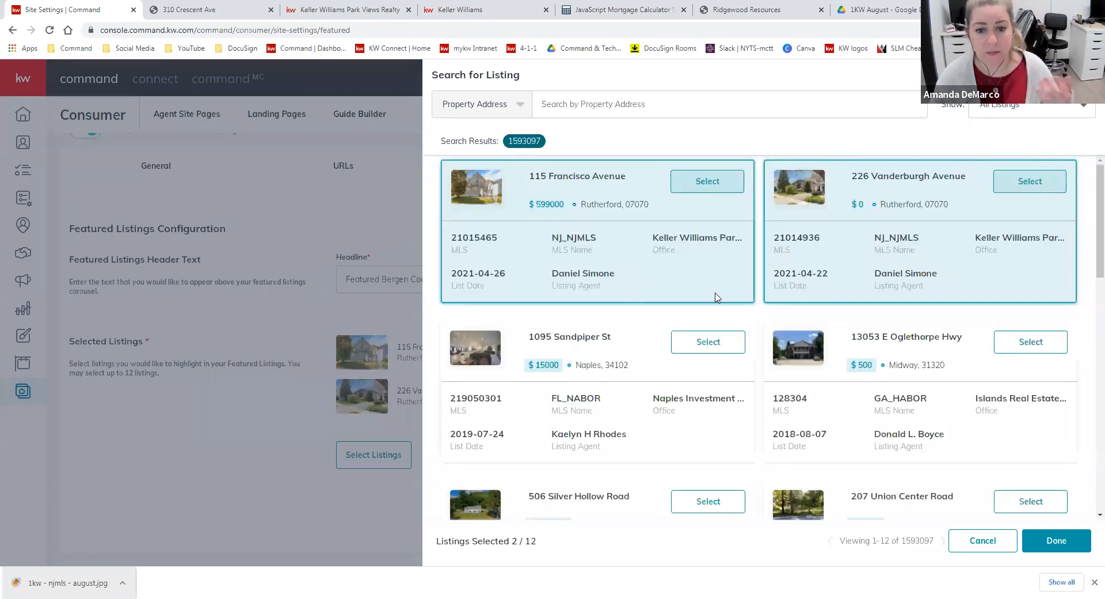
Search for featured listings by Zip Code with 07070
click(572, 107)
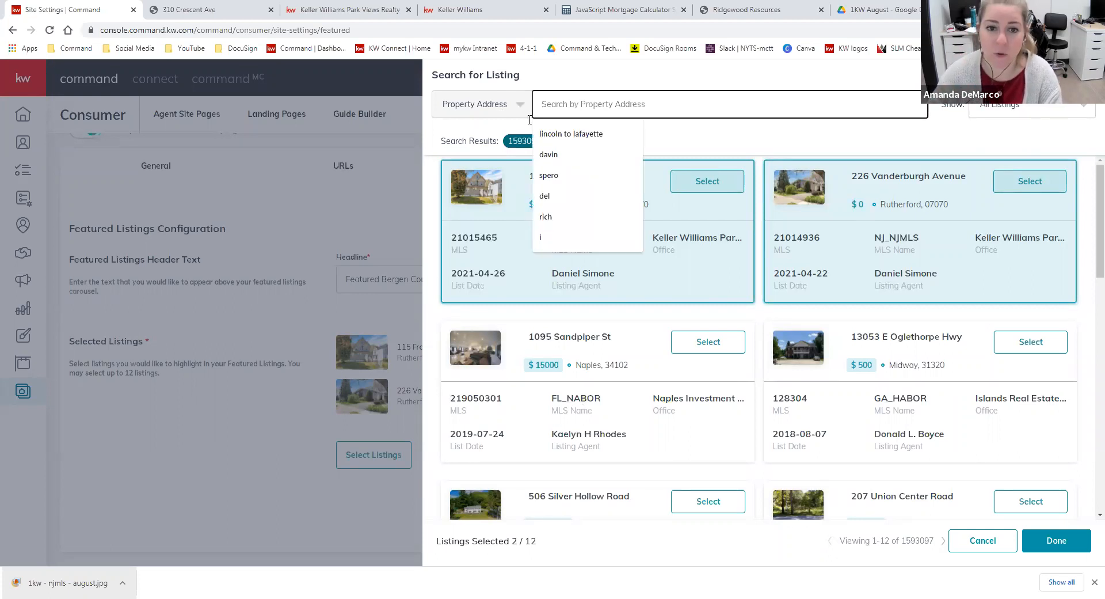
click(508, 109)
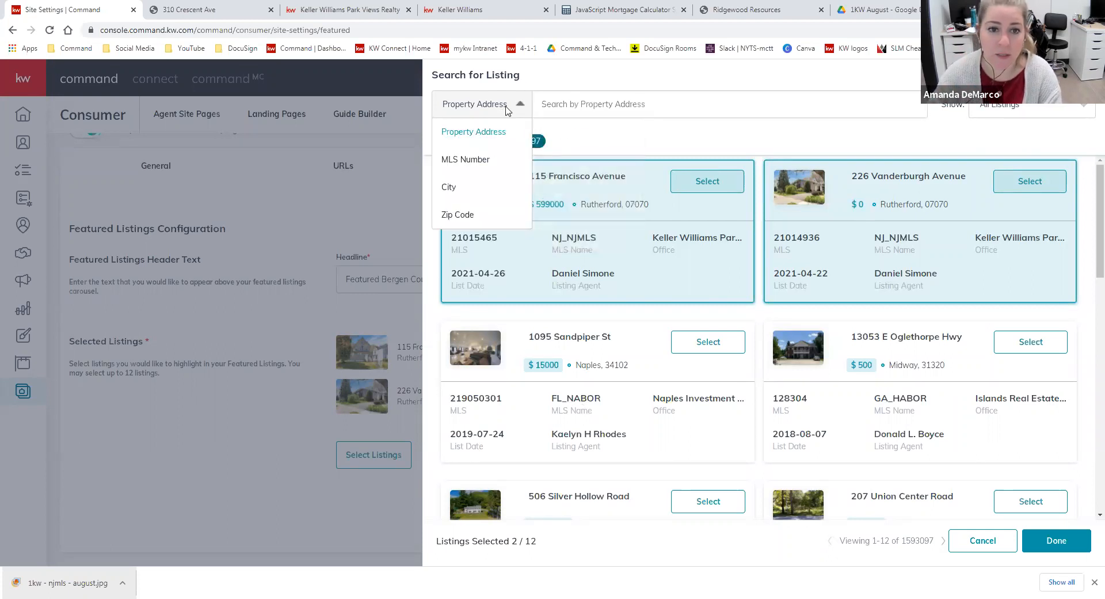
click(469, 218)
click(617, 110)
text(07070)
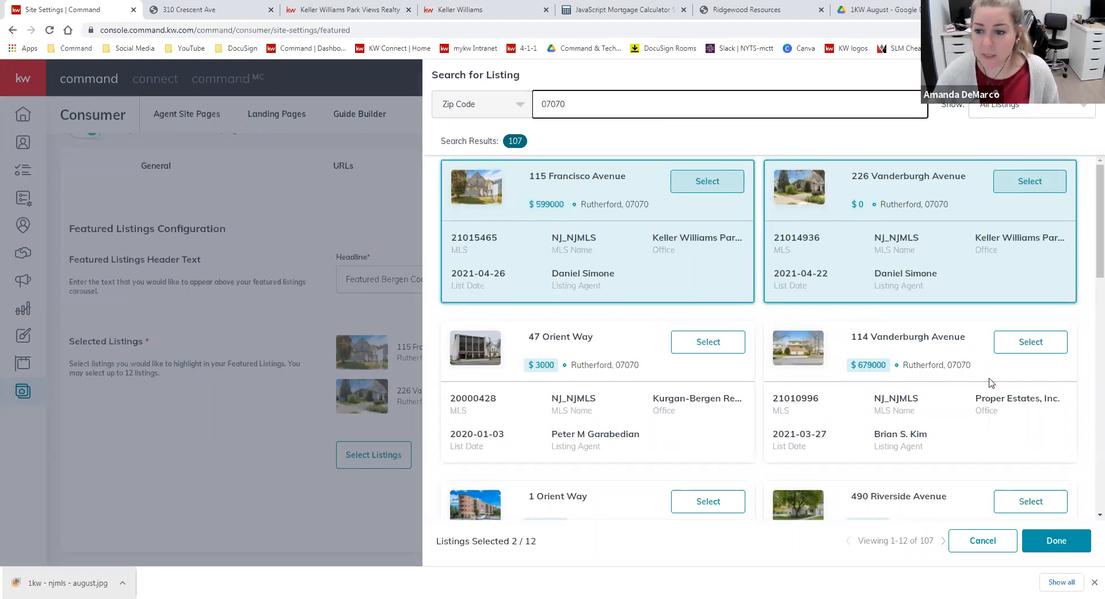
Browse the zip code results and add the $675,000 Rutherford listing from Keller Williams to the selected listings
scroll(656, 322, down, 2)
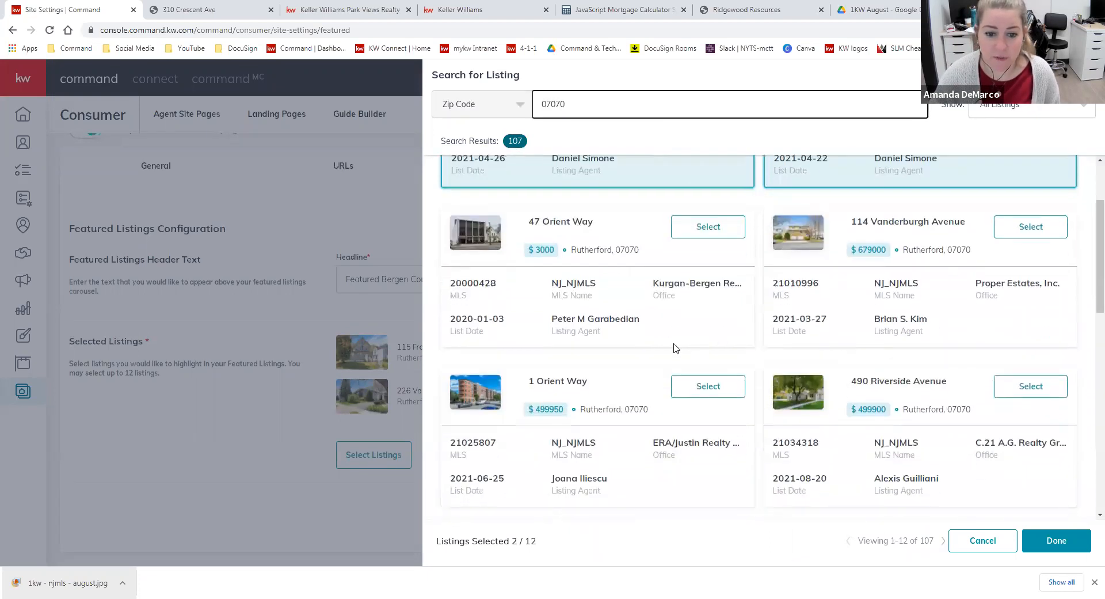
scroll(869, 339, down, 4)
scroll(875, 342, down, 3)
scroll(866, 348, down, 3)
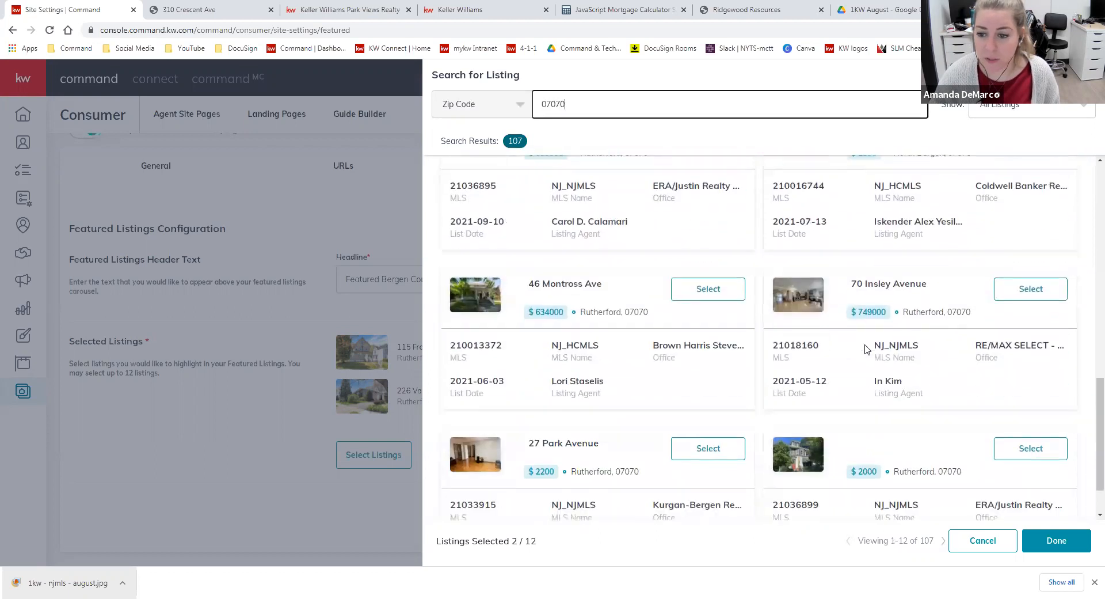
scroll(866, 349, down, 1)
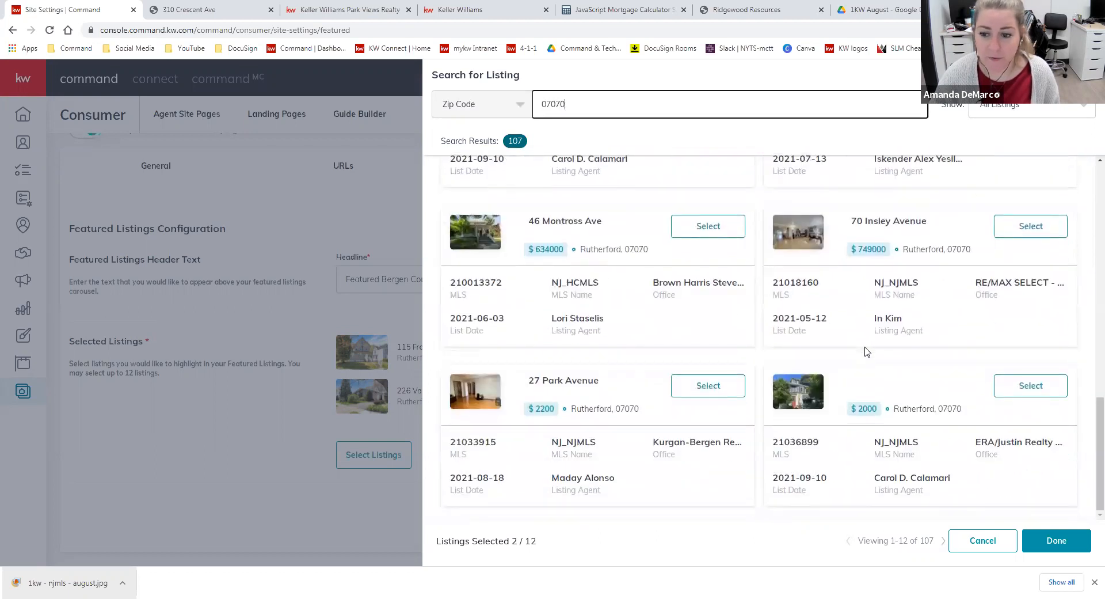
click(943, 540)
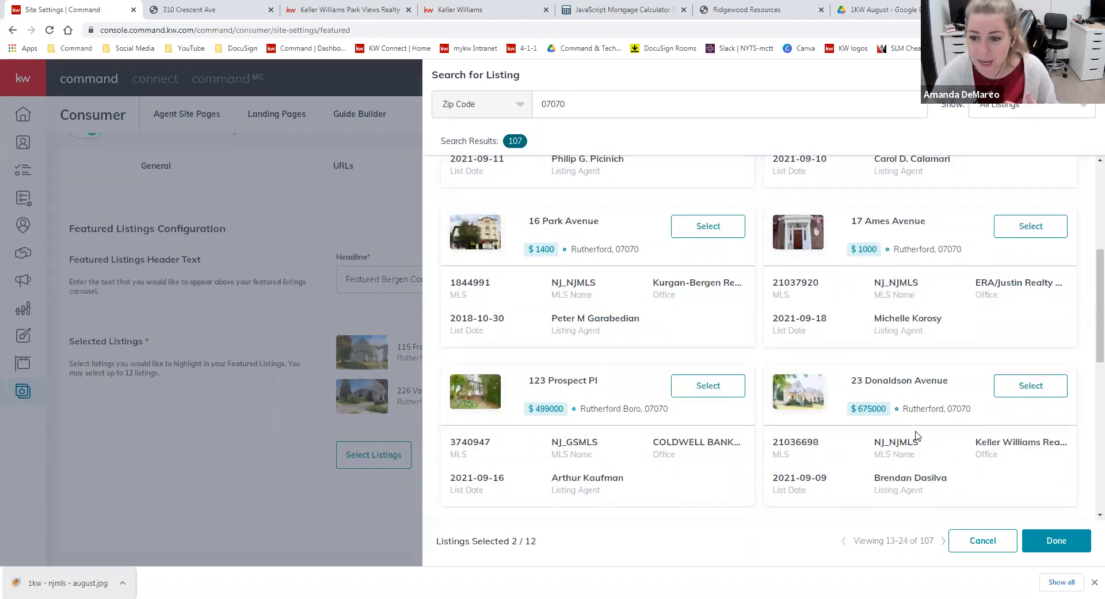
click(1030, 385)
Add the $275,000 and $195,500 Rutherford listings from the third page of results and save the Featured Listings changes
scroll(773, 421, up, 2)
scroll(949, 451, up, 3)
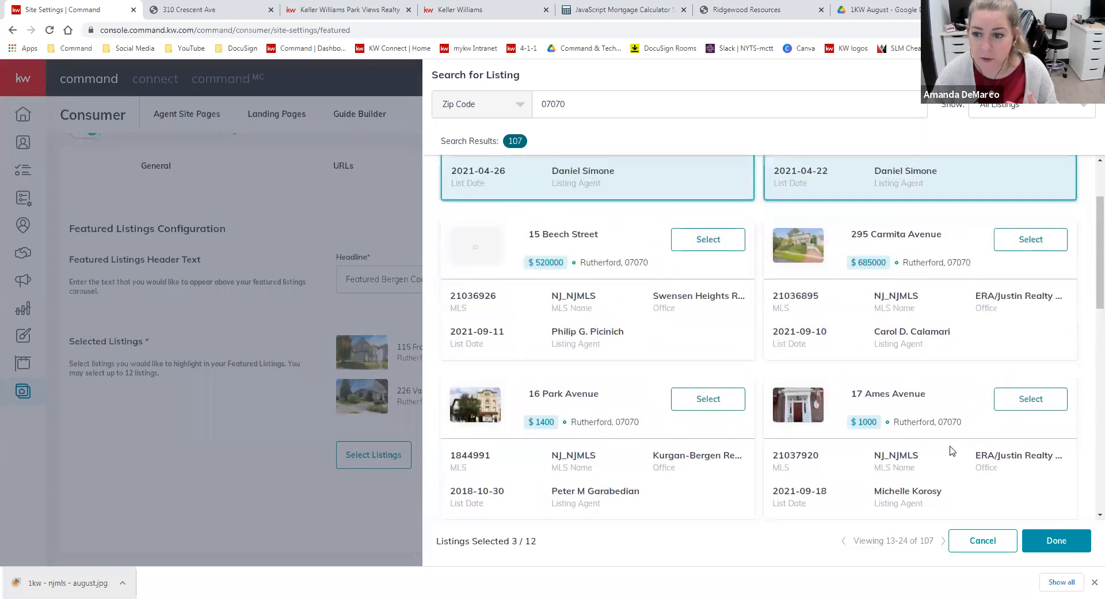
click(943, 540)
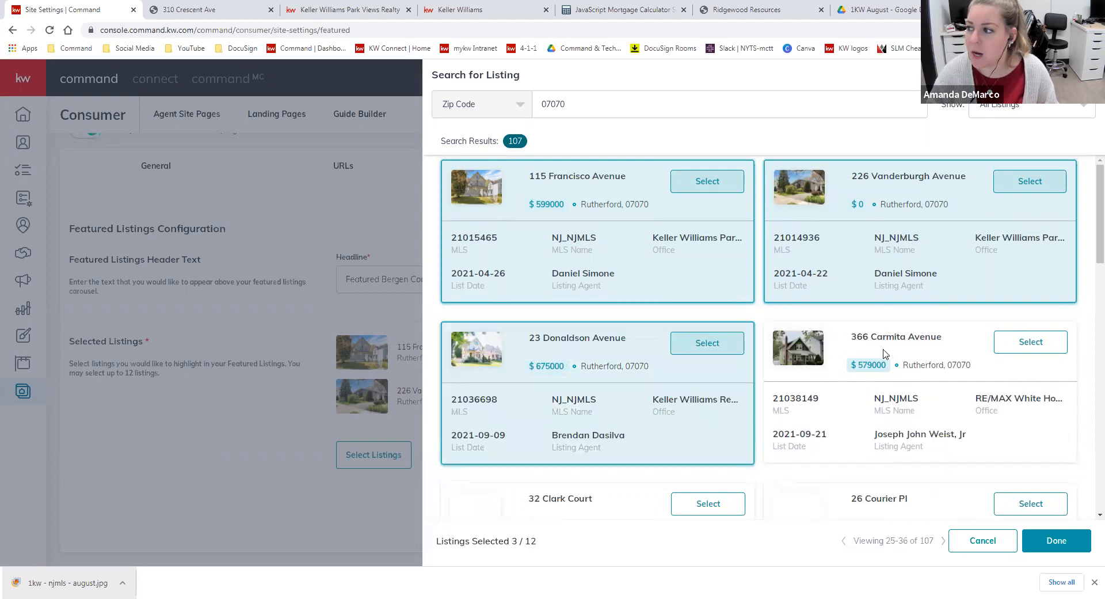
scroll(1021, 397, down, 2)
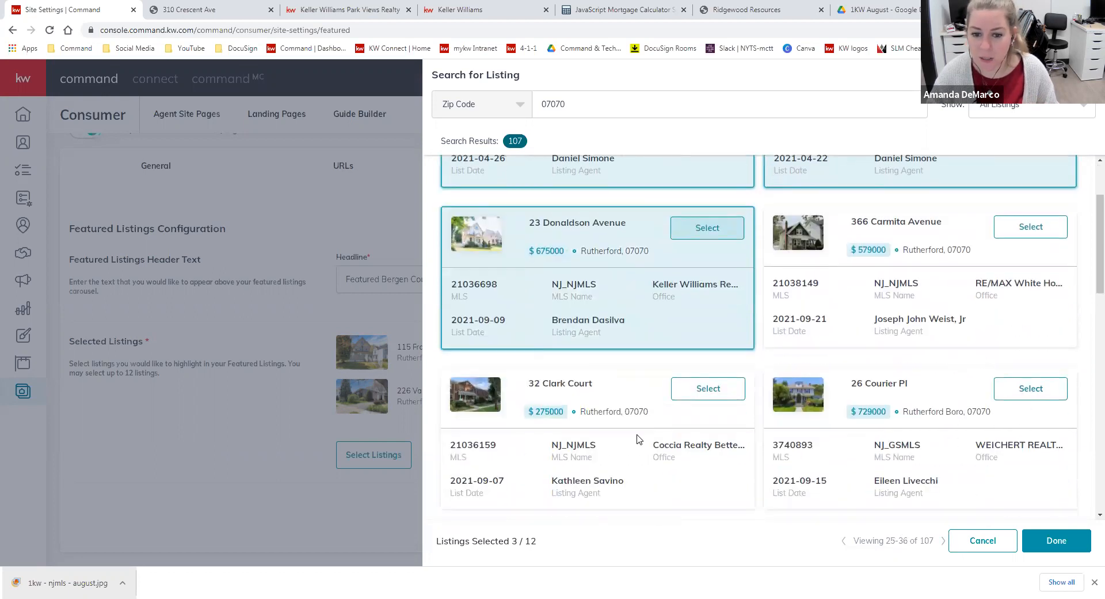
click(708, 388)
scroll(764, 390, down, 5)
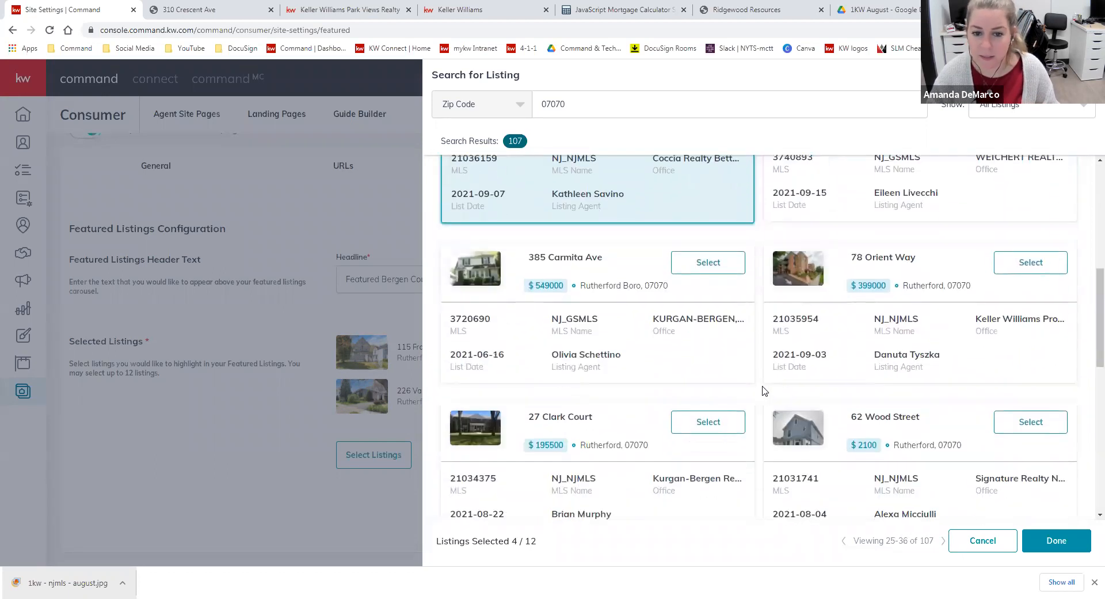
click(731, 425)
click(1058, 552)
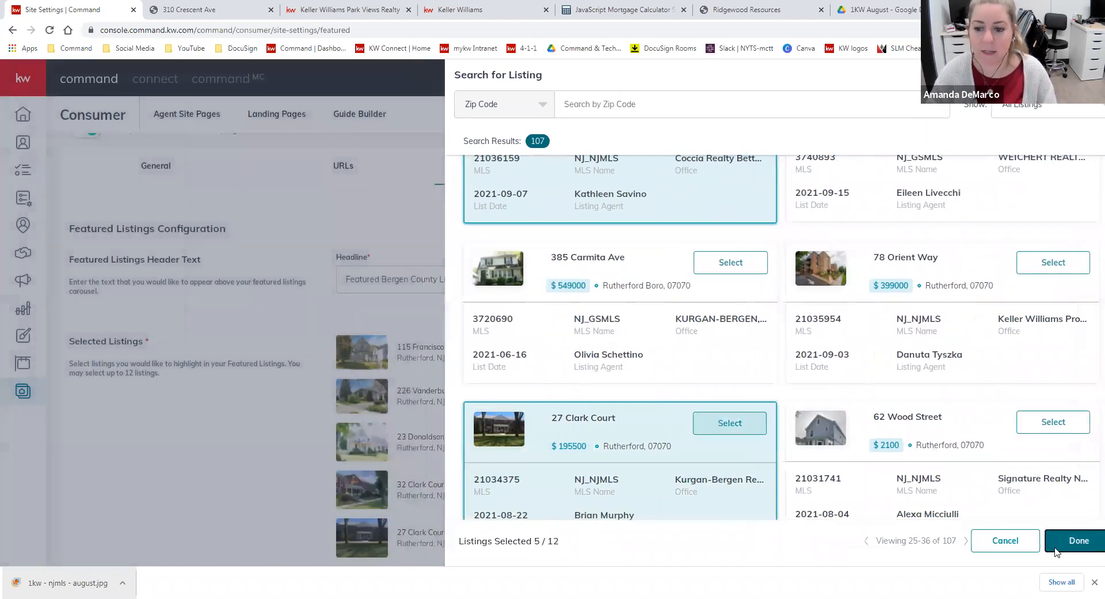
scroll(764, 465, down, 2)
click(1030, 511)
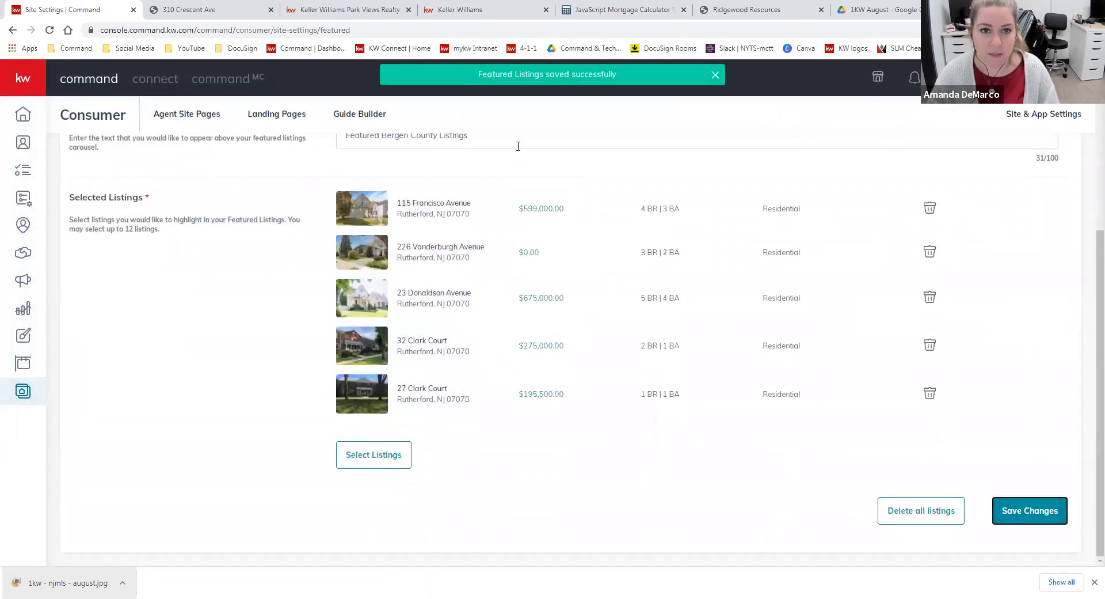
Reload the live agent site and review its featured listings carousel
click(366, 8)
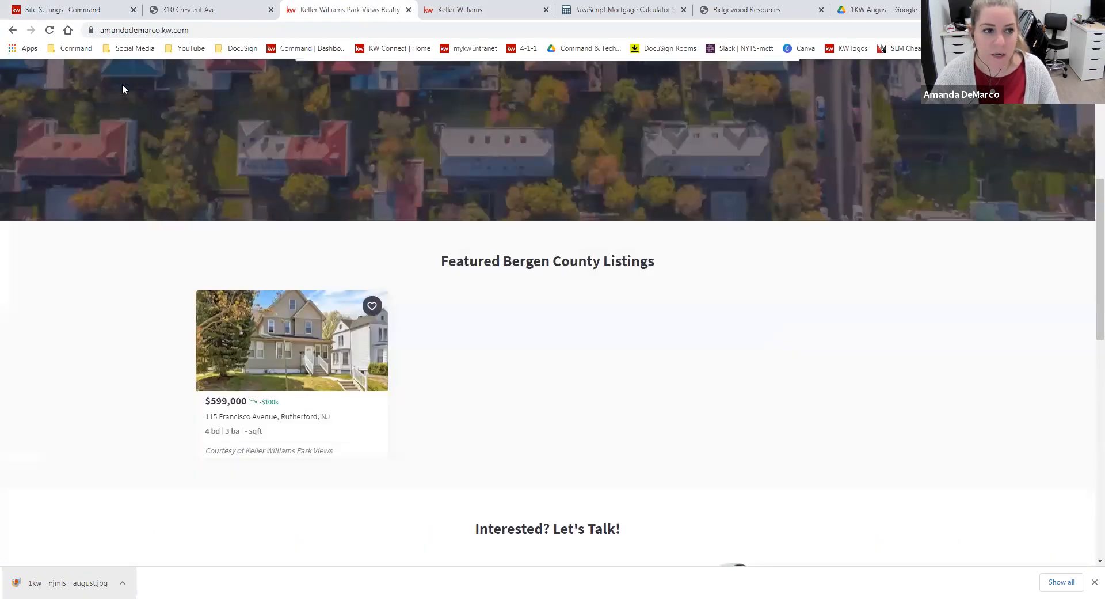
click(49, 30)
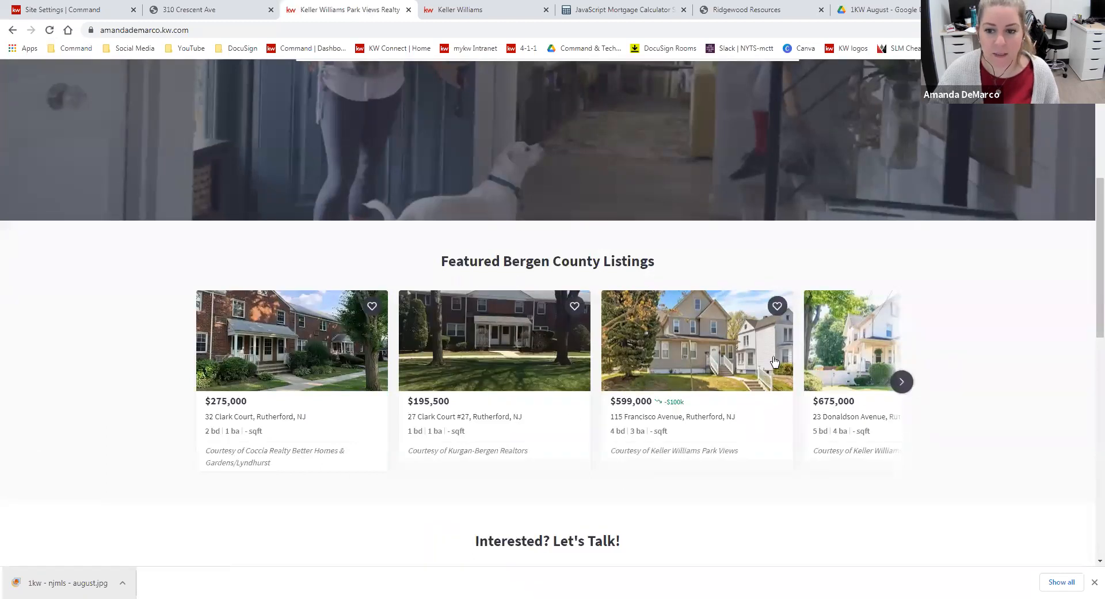
click(901, 381)
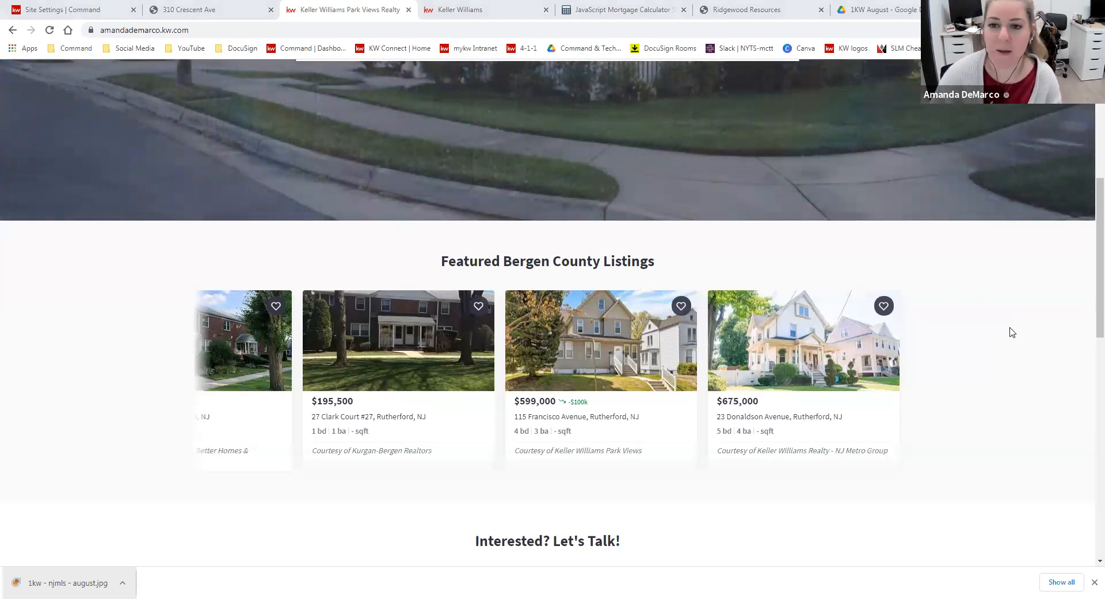
scroll(1012, 332, up, 6)
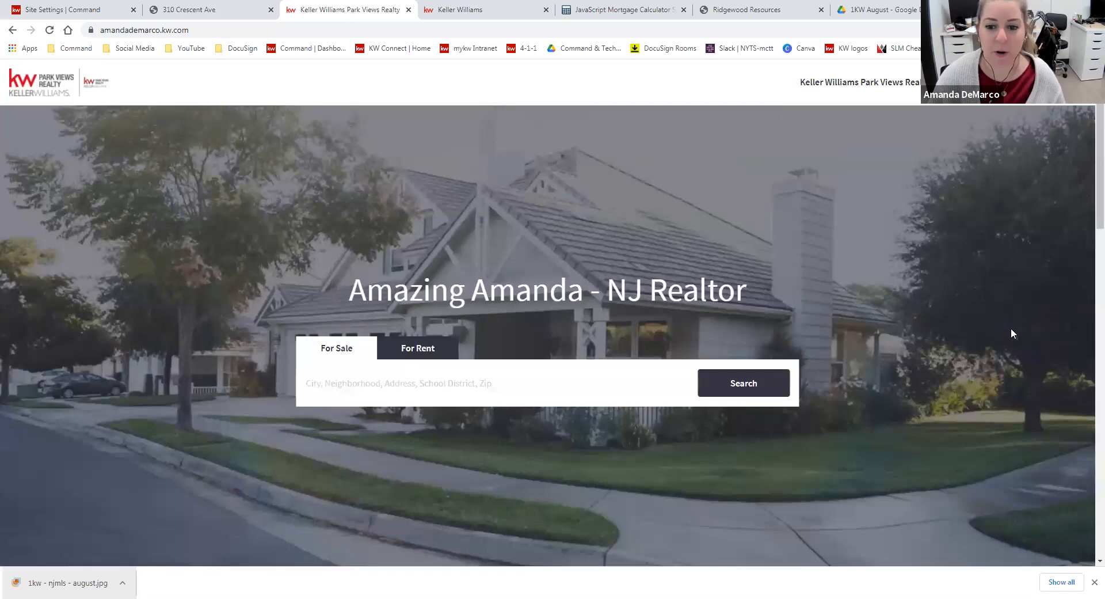
Delete the fifth hero image in the General settings and open the file upload for a replacement, then cancel it
click(95, 10)
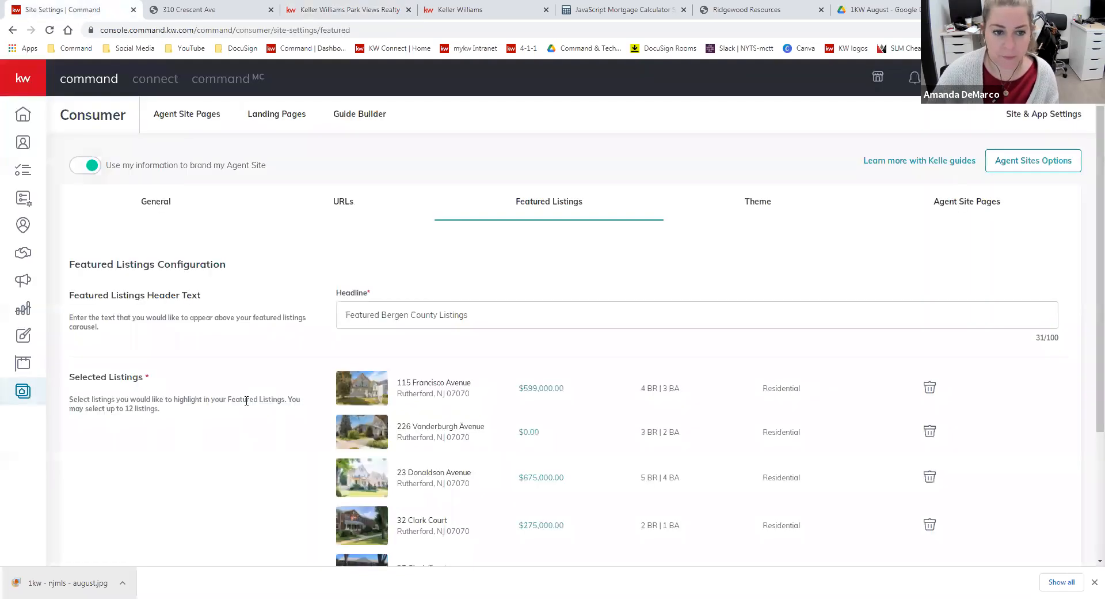
click(164, 210)
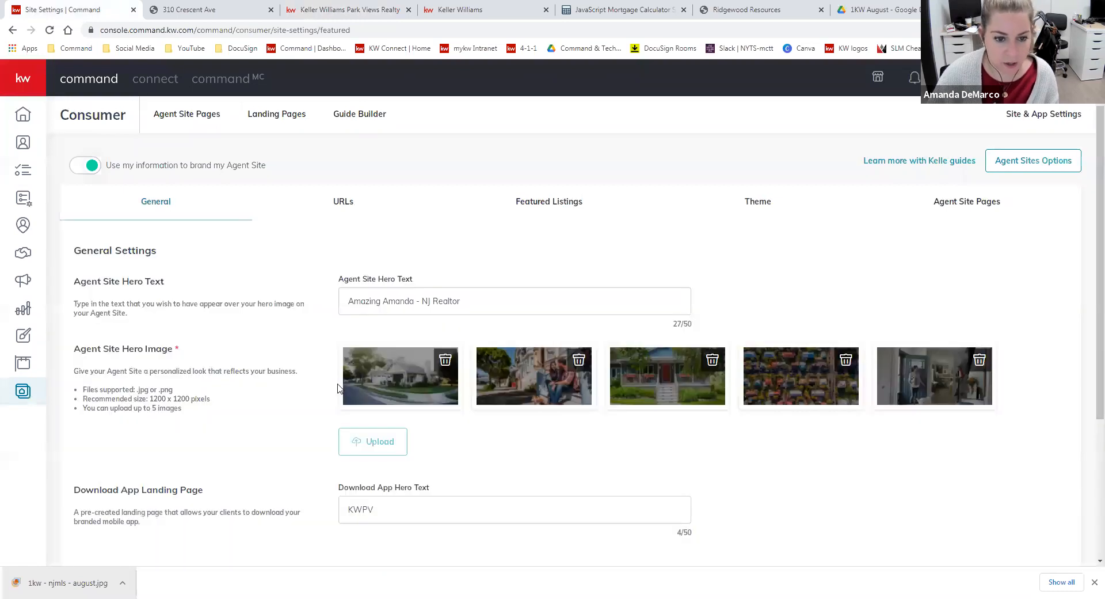
click(987, 362)
click(382, 448)
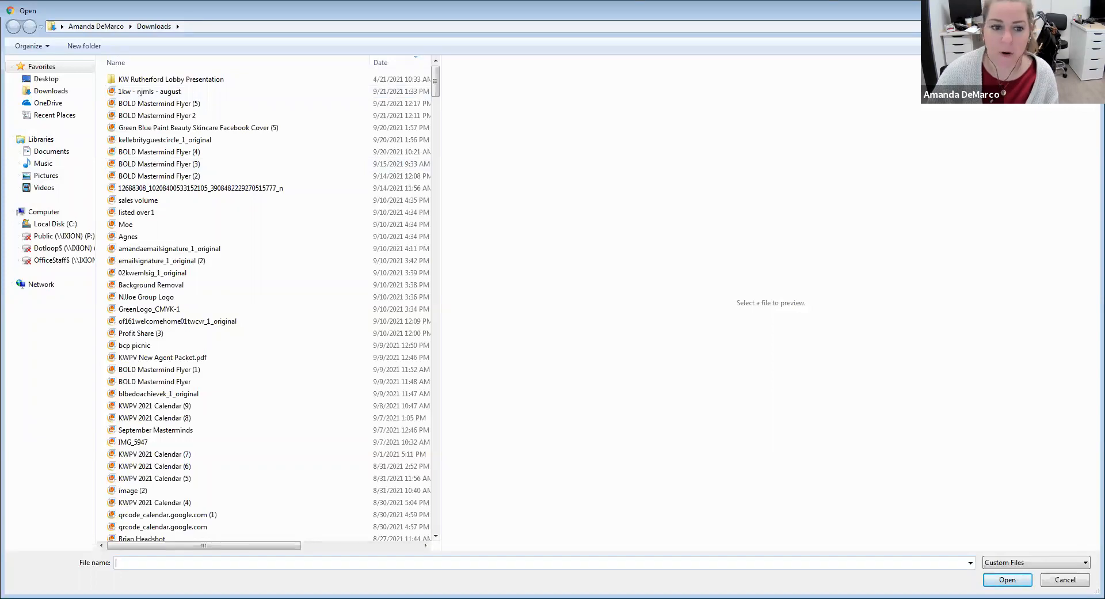
key(Escape)
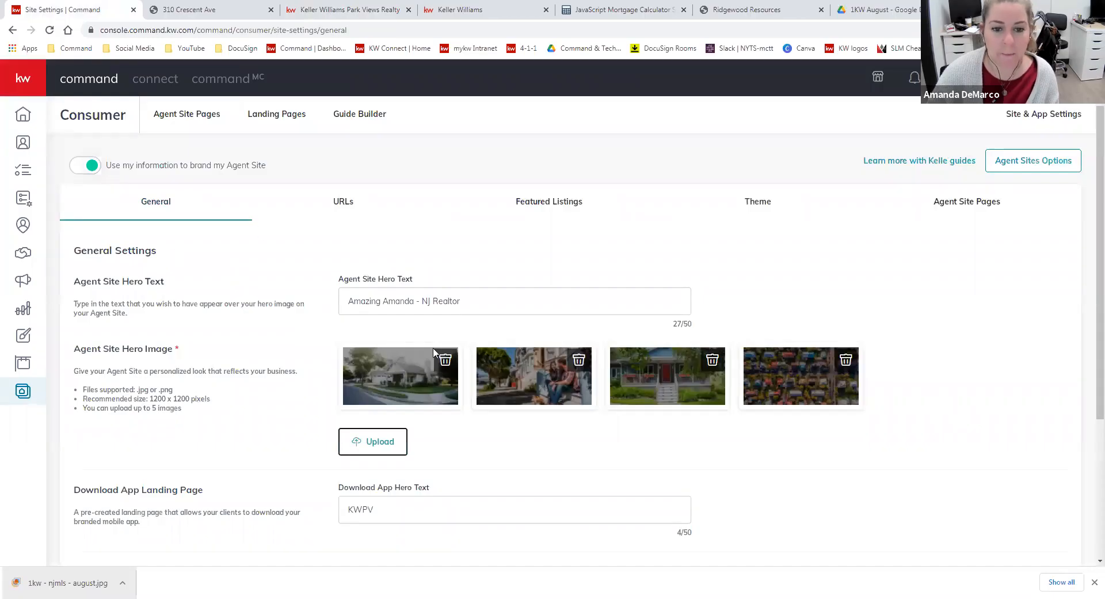
Check the recommended hero image size in the General settings and the hero image on the live agent site
drag(210, 398, 150, 398)
click(219, 404)
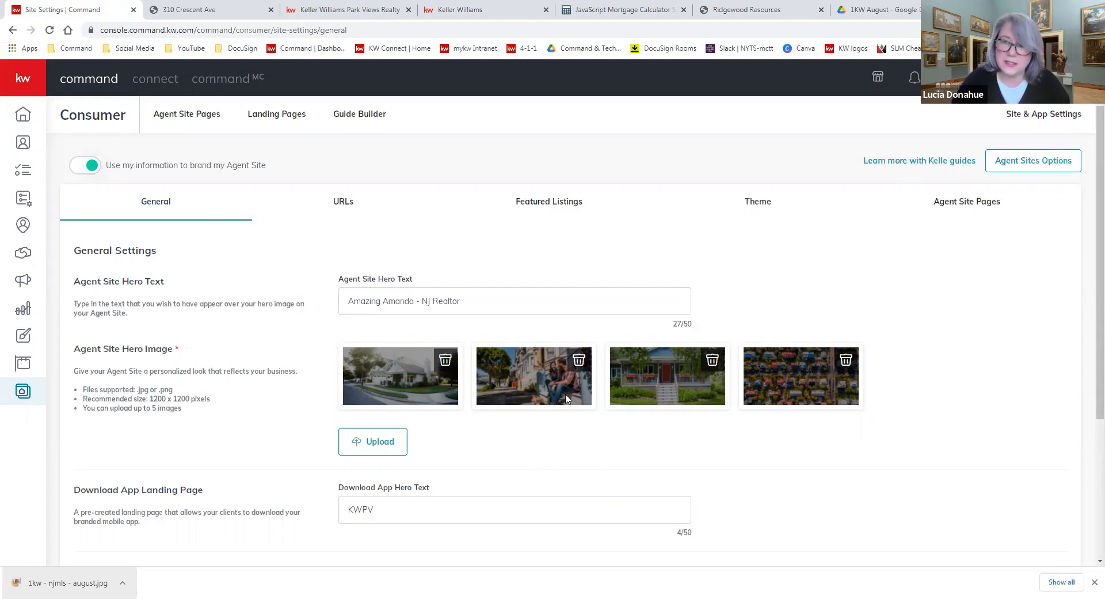
click(332, 8)
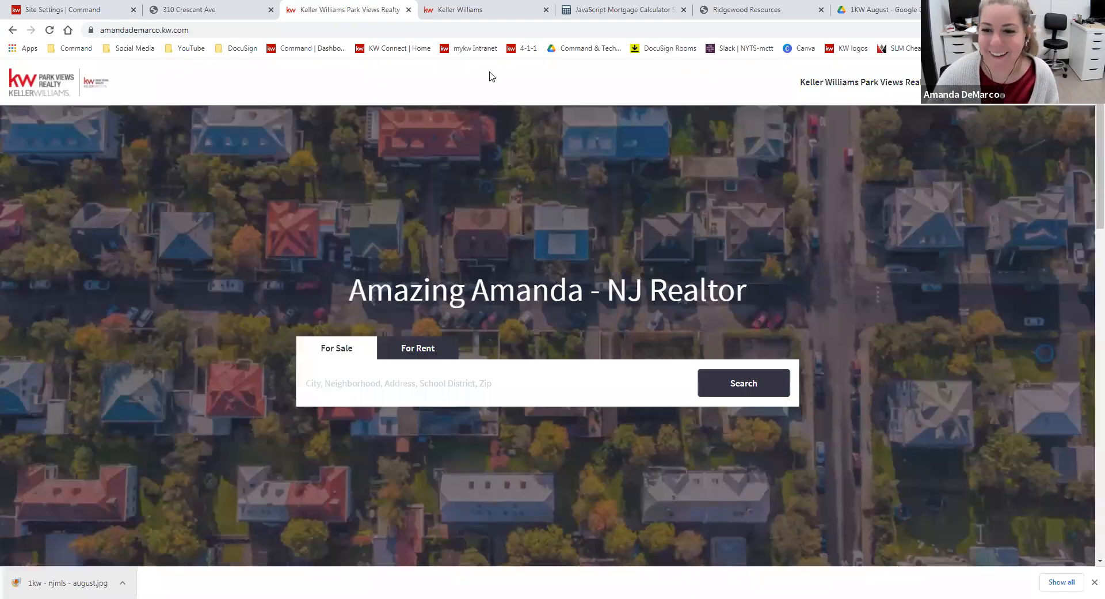
click(101, 8)
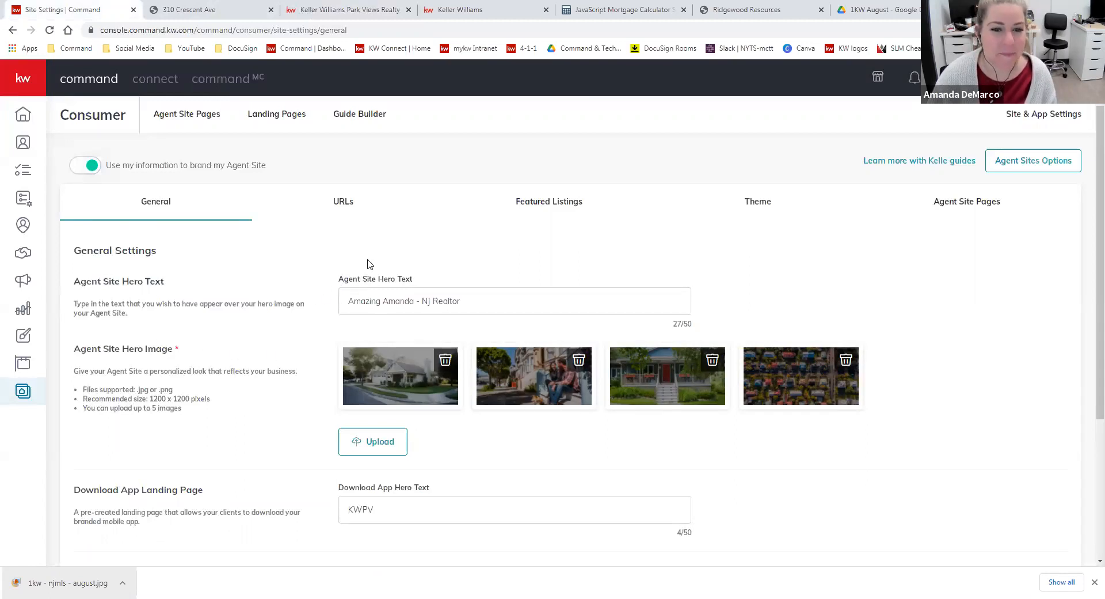
scroll(241, 471, down, 4)
click(111, 515)
scroll(756, 321, up, 4)
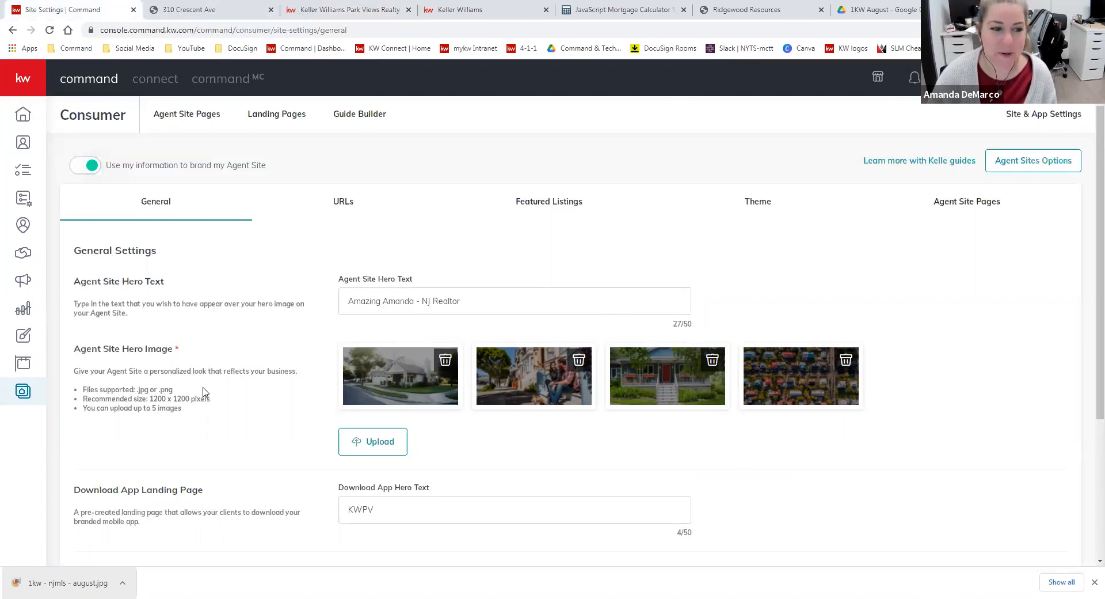
drag(212, 399, 146, 399)
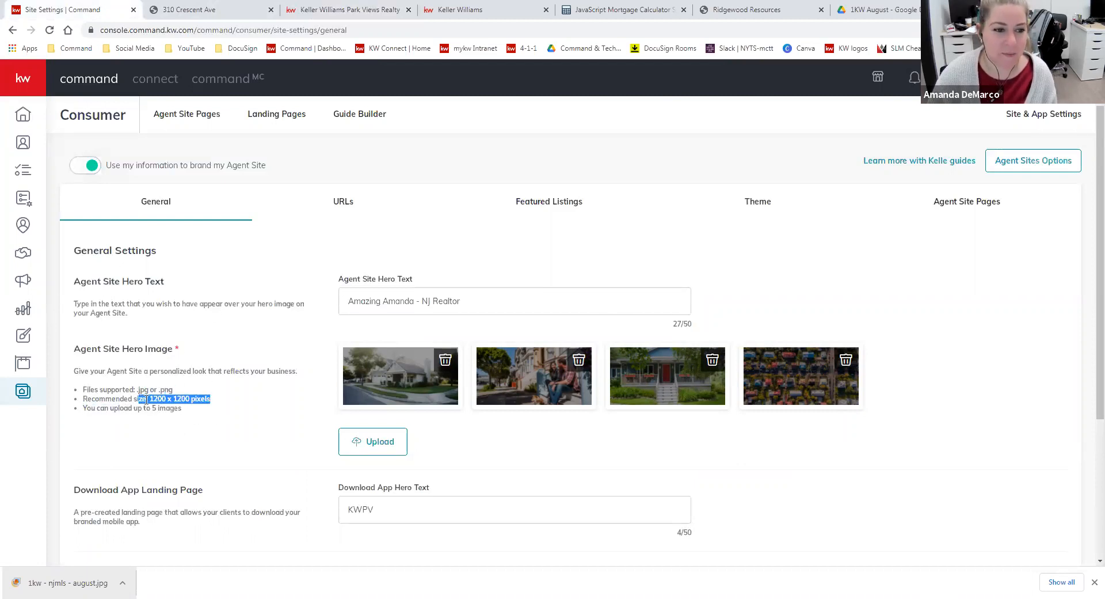
click(193, 408)
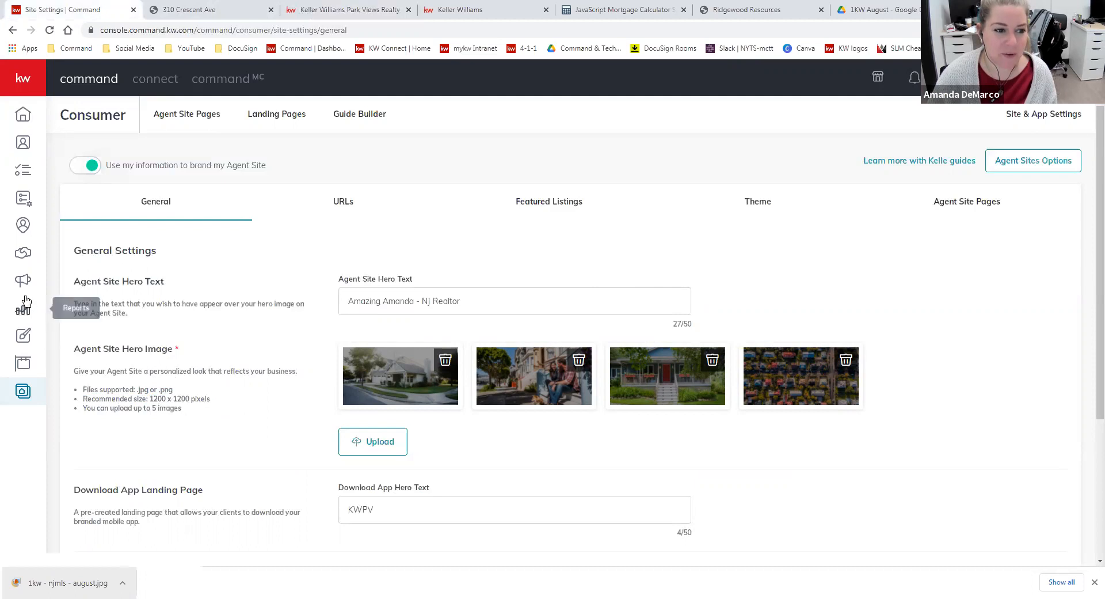
Leave the site settings without saving, start creating a design in Designs and show My Designs
click(24, 340)
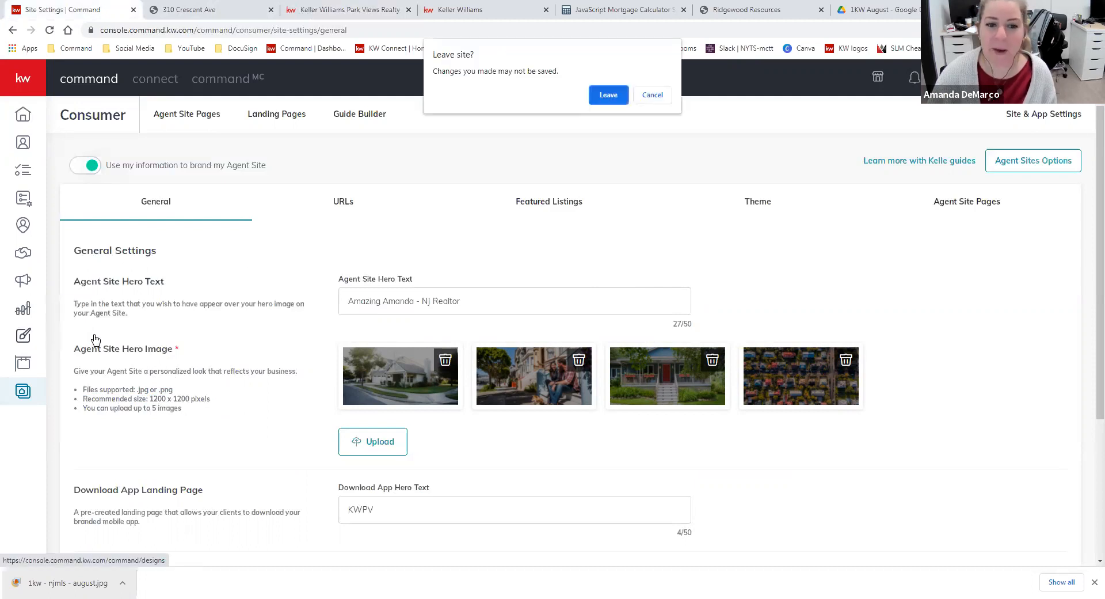
key(Return)
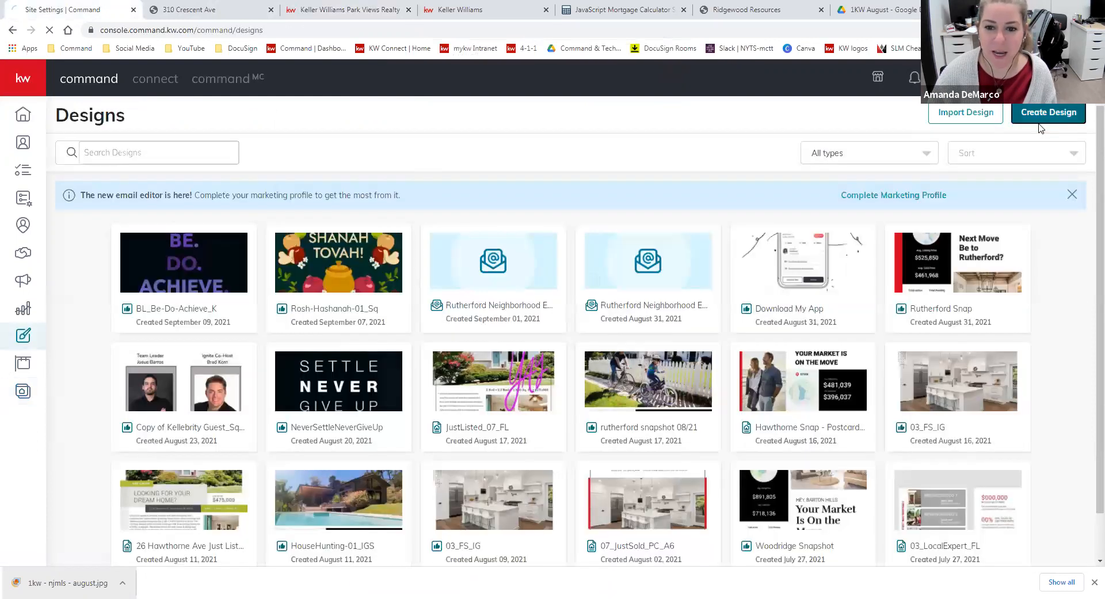
click(1046, 123)
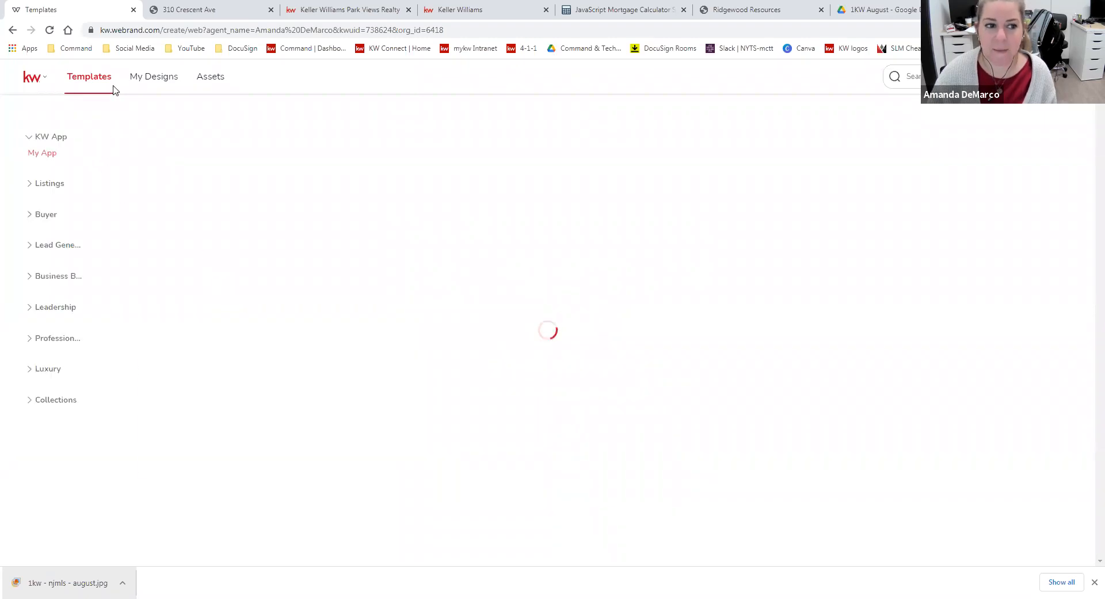
click(151, 82)
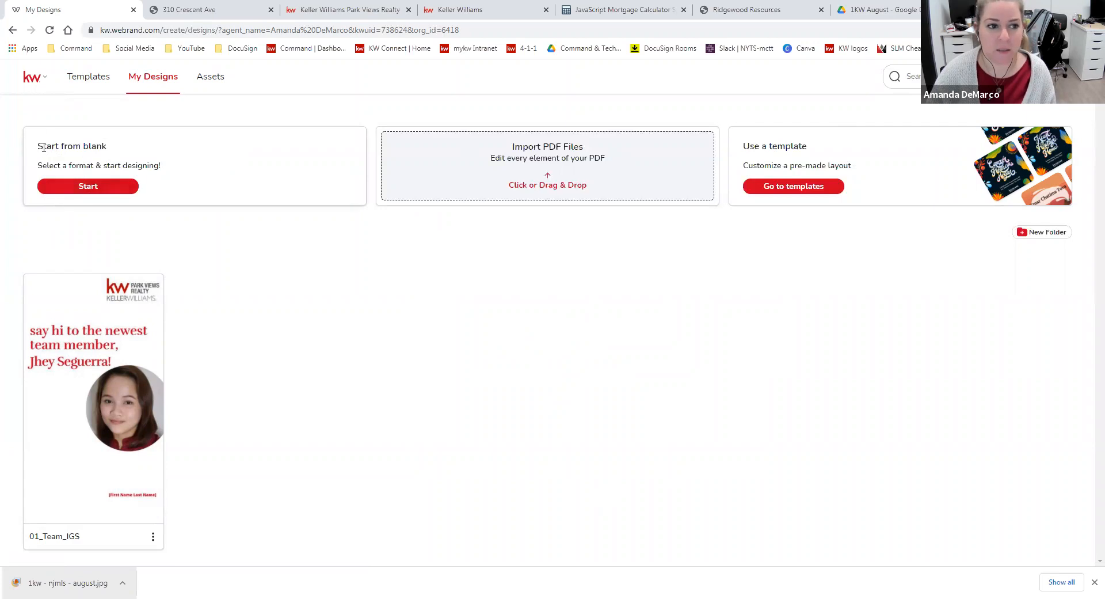
Start a design from blank and set its custom size to 1200 x 1200 px
click(84, 192)
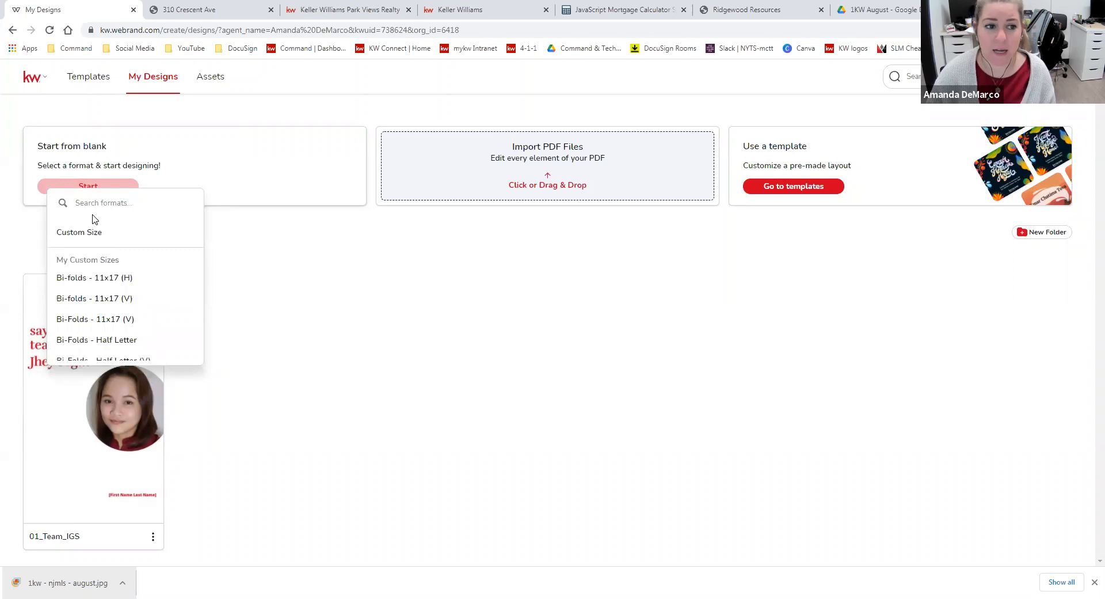
scroll(169, 281, down, 1)
scroll(169, 281, down, 7)
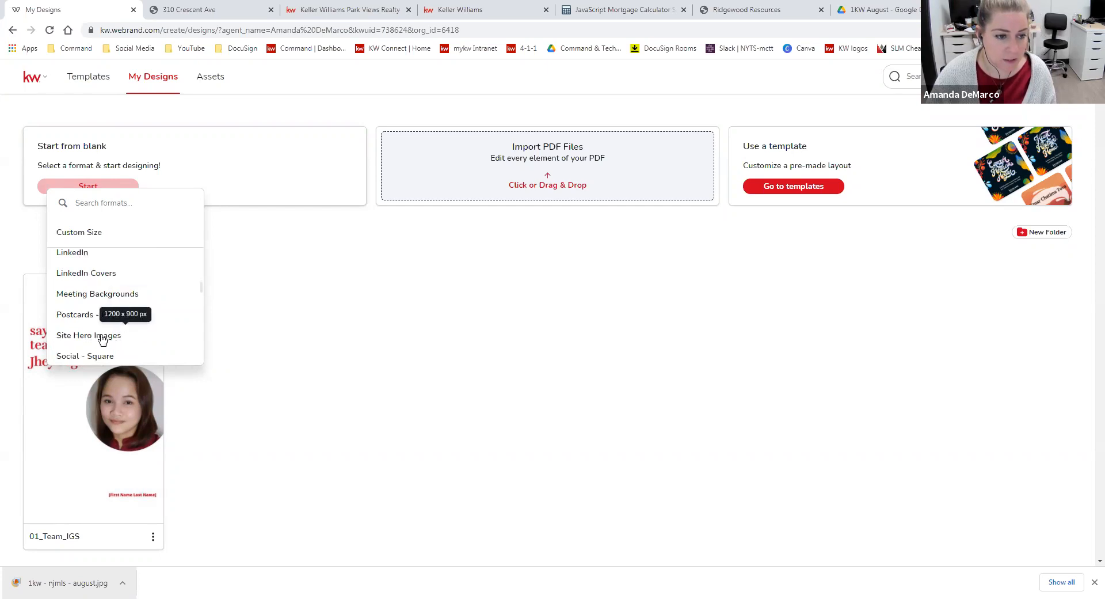
scroll(109, 338, down, 3)
scroll(126, 305, up, 5)
click(98, 232)
click(123, 241)
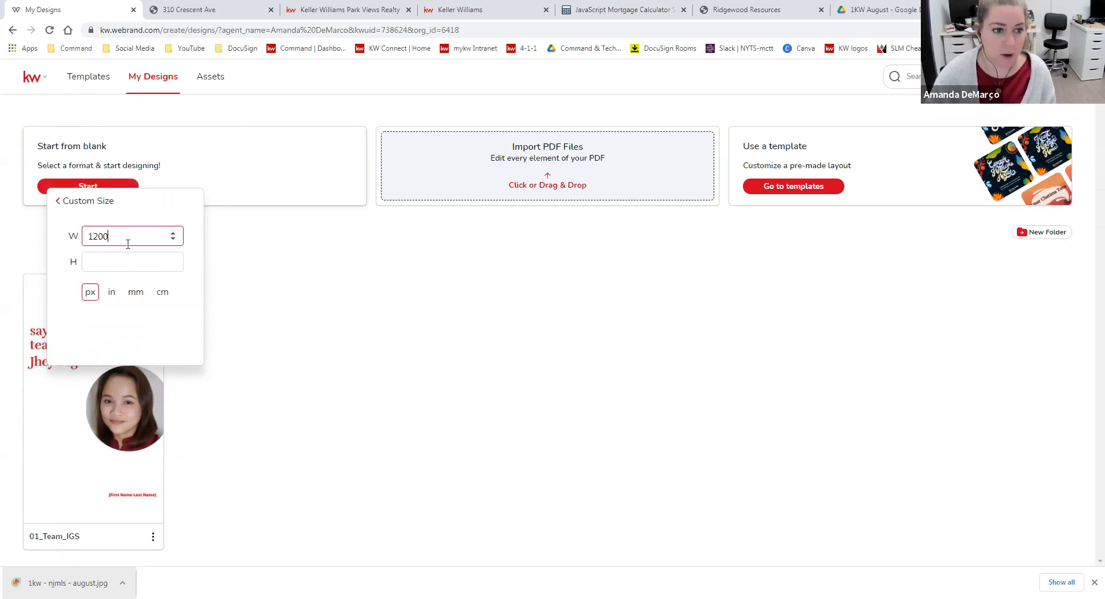
click(136, 263)
text(1200)
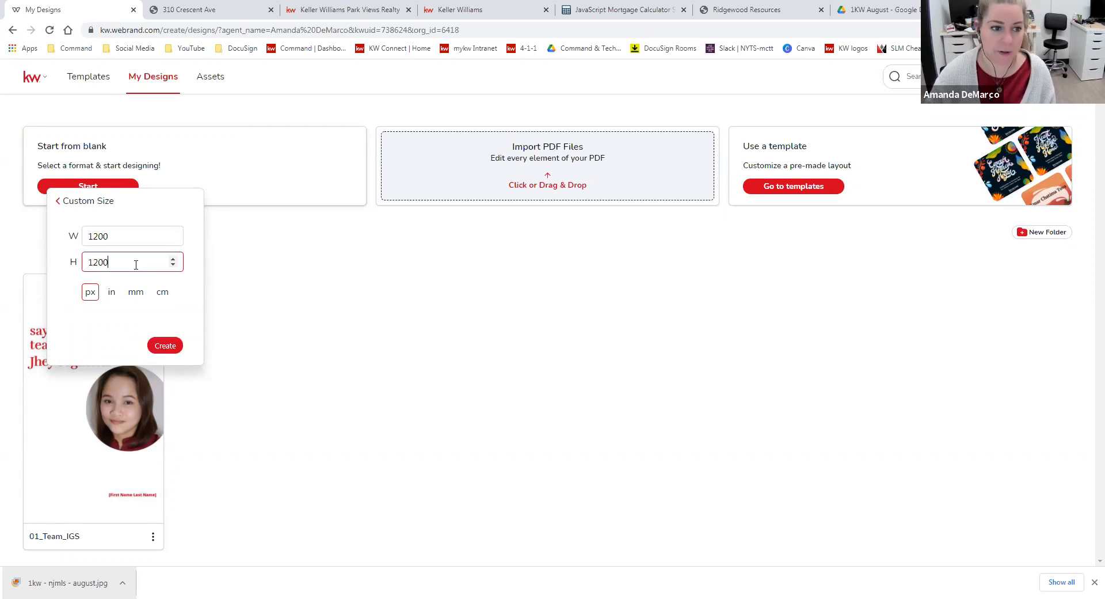
Create the blank design, skip the guided tour and open the House Exteriors folder of the workspace images
click(166, 347)
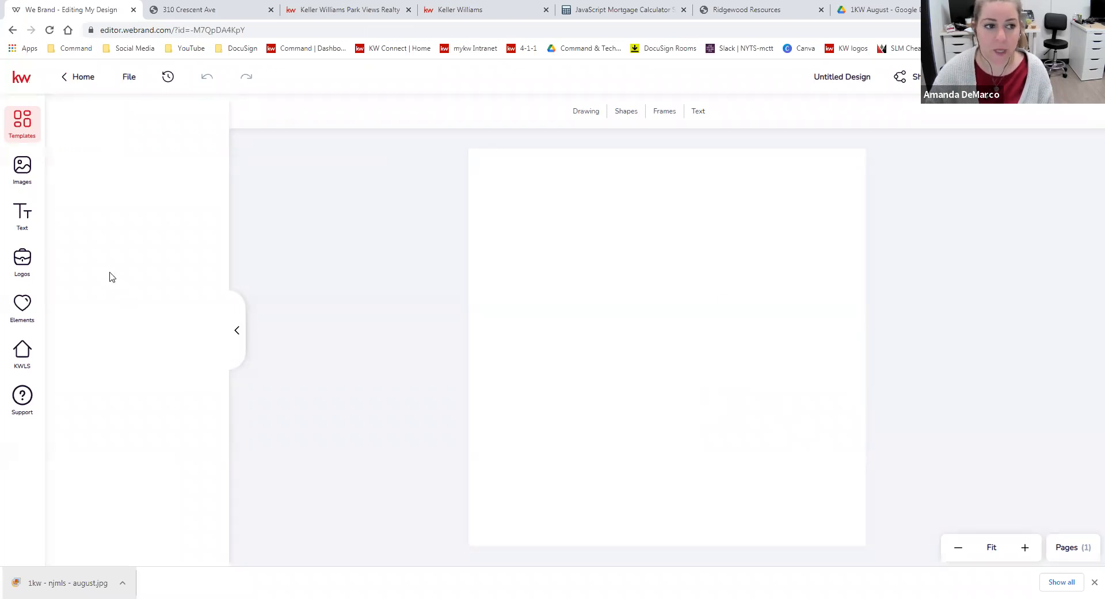
click(23, 171)
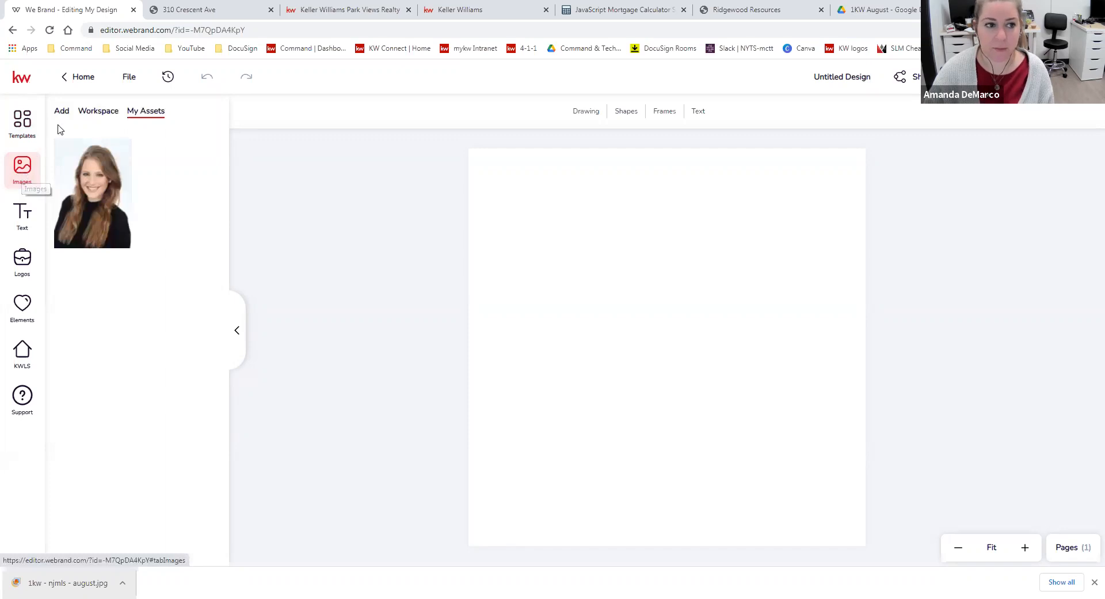
click(97, 115)
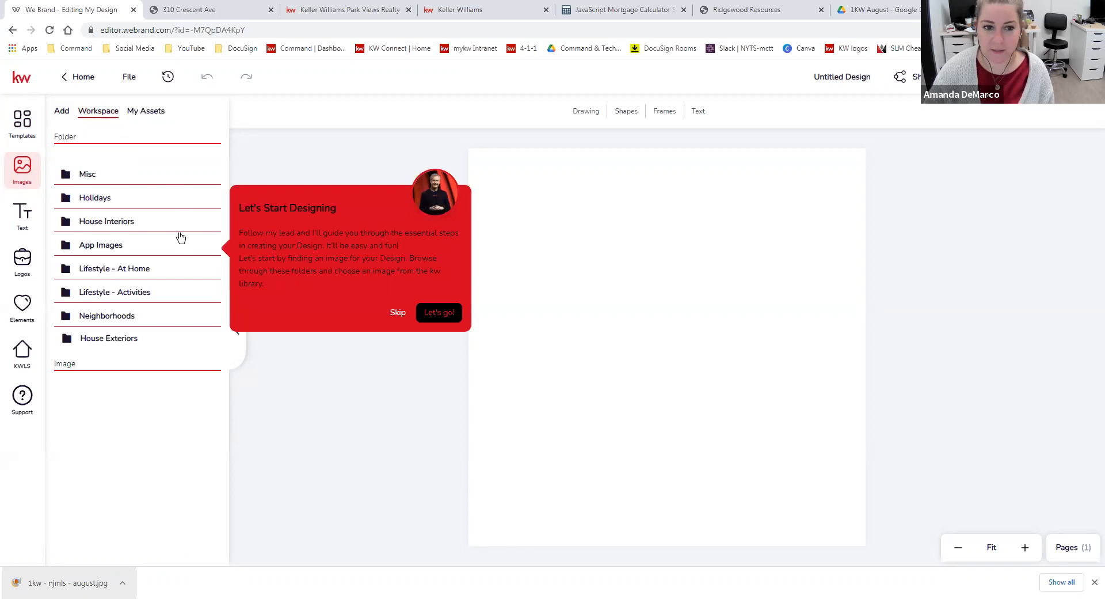
click(395, 313)
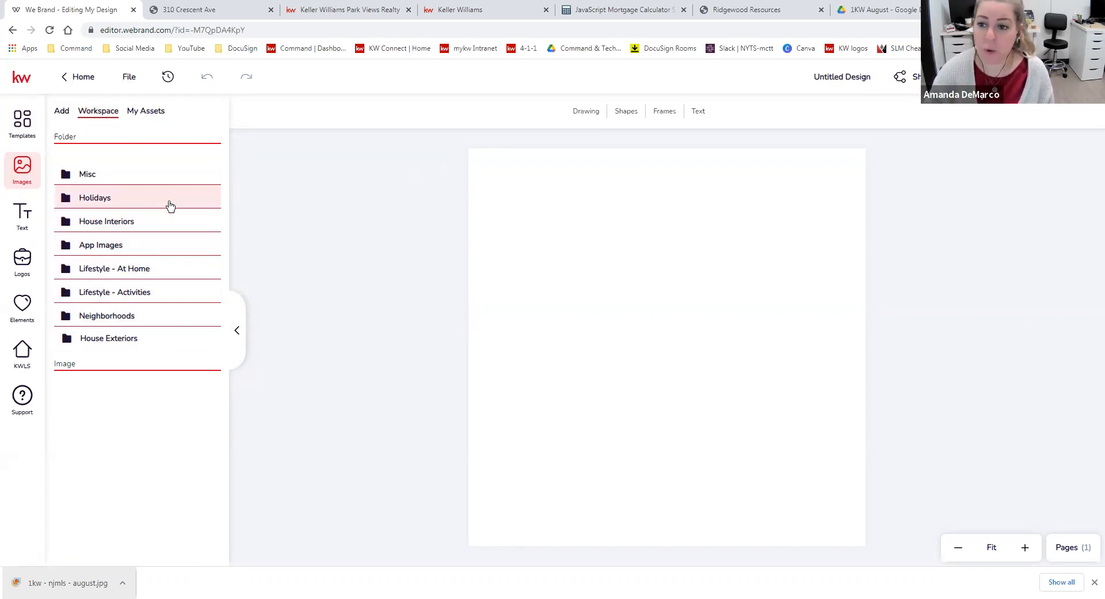
click(123, 339)
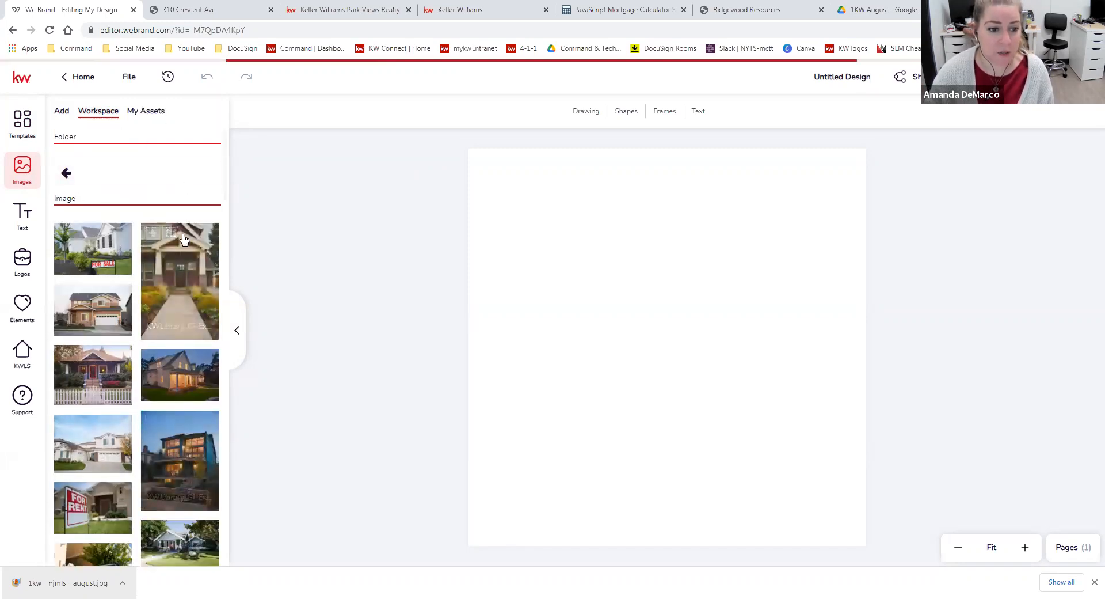
Browse the House Exteriors images and add the photo of the bungalow with the white picket fence to the canvas
scroll(181, 322, down, 2)
scroll(180, 300, down, 4)
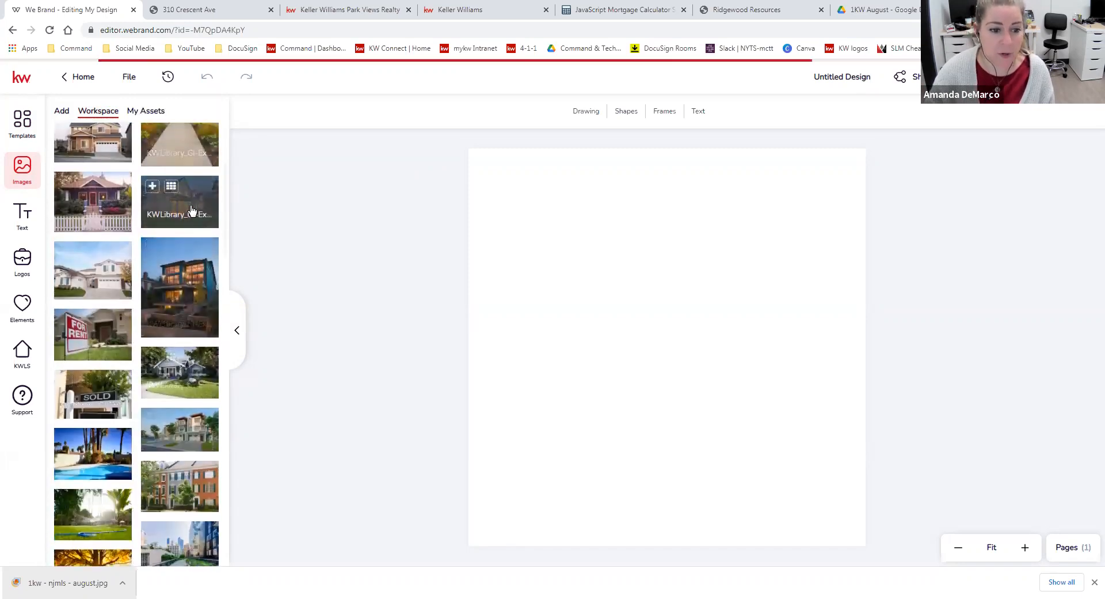
scroll(185, 216, down, 1)
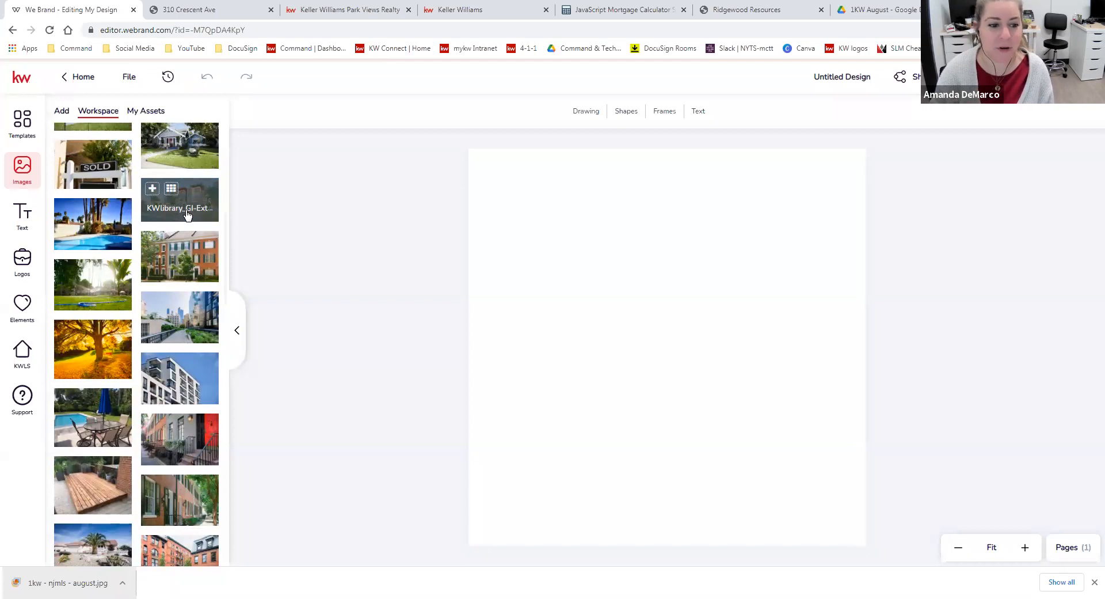
scroll(202, 298, down, 5)
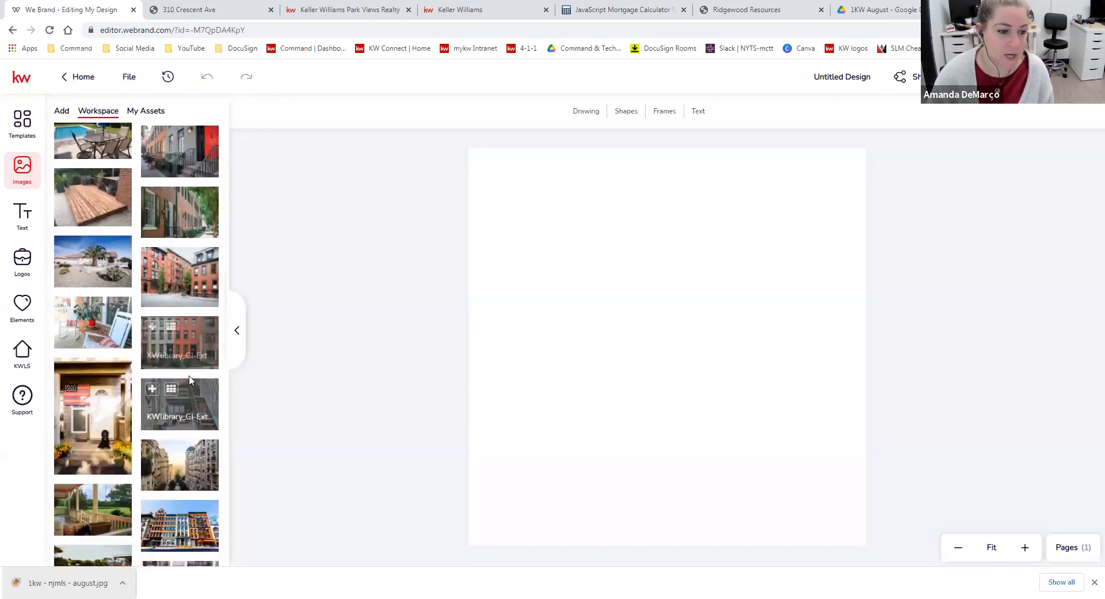
scroll(190, 380, down, 2)
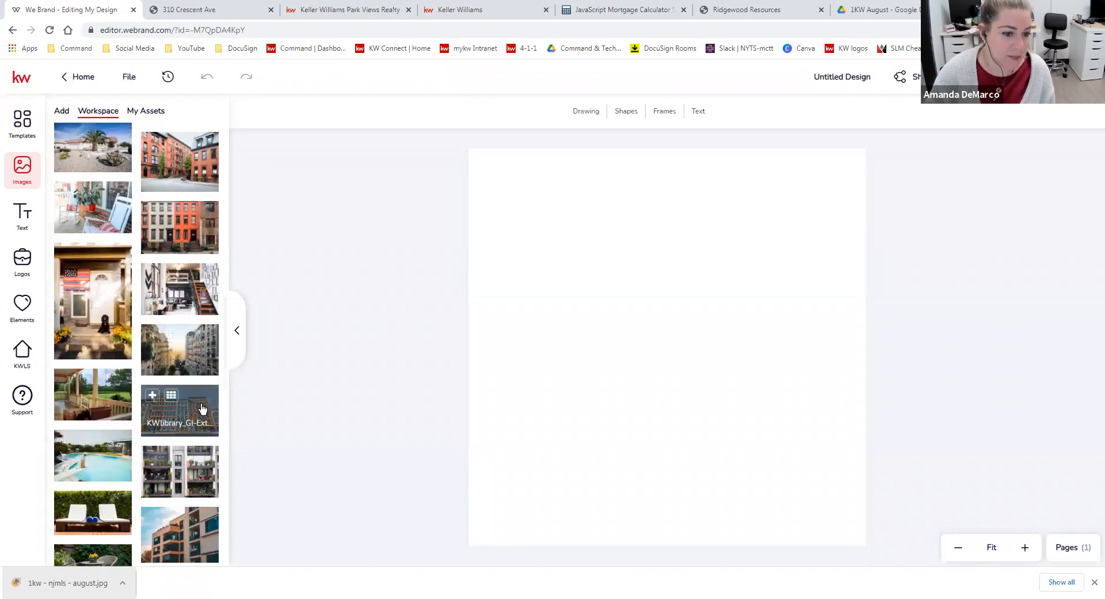
scroll(201, 409, up, 5)
scroll(99, 354, up, 4)
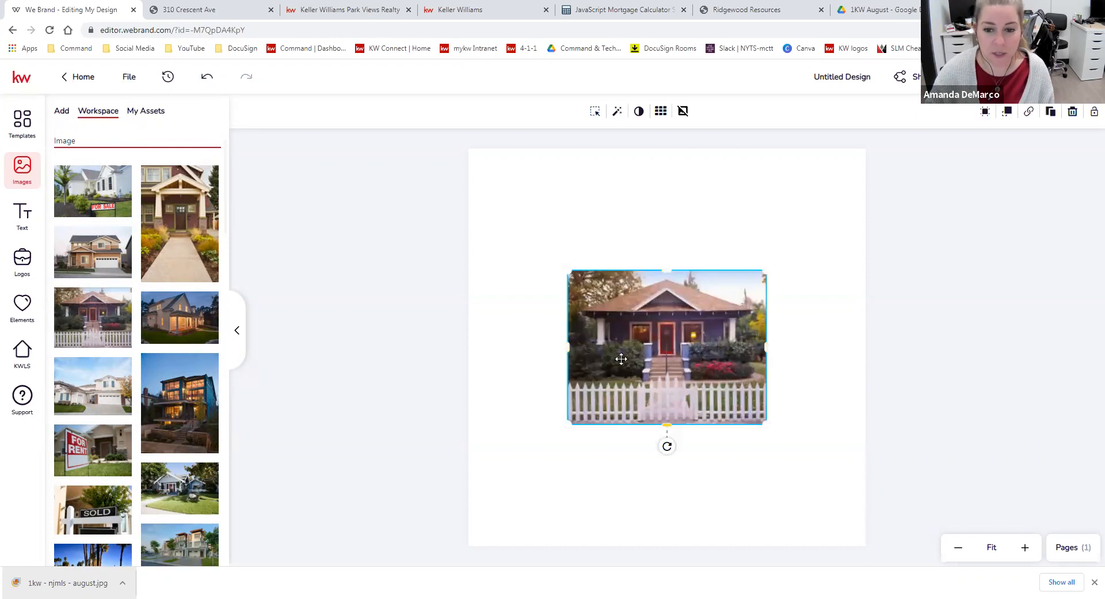
Align the house photo with the canvas's upper-left corner and enlarge it until it covers the whole square
drag(705, 373, 606, 252)
drag(670, 300, 937, 583)
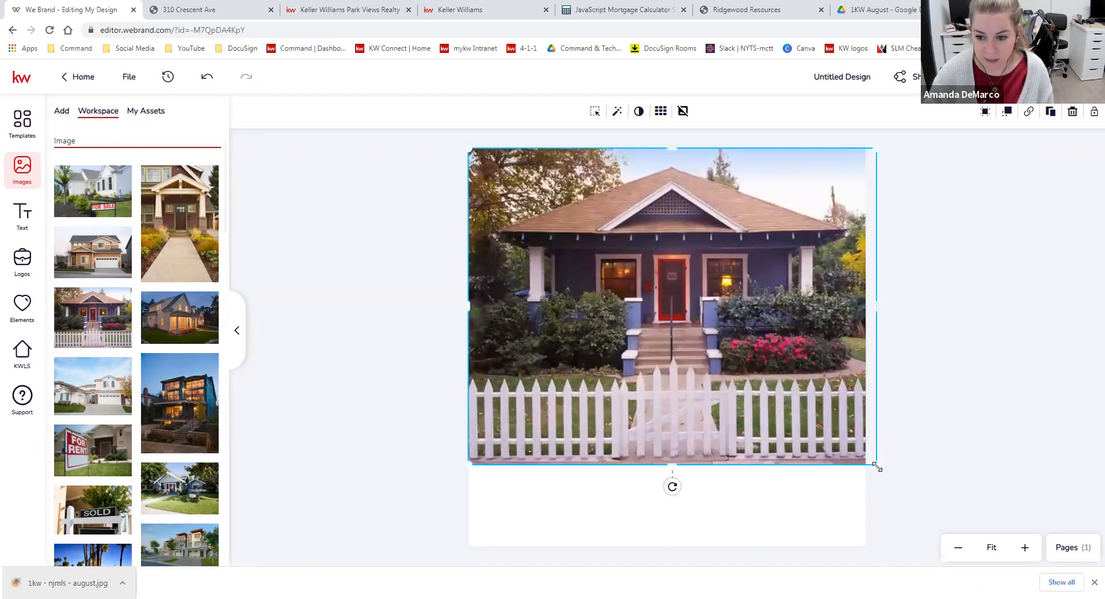
drag(876, 466, 950, 583)
drag(920, 498, 1086, 562)
drag(940, 512, 1081, 593)
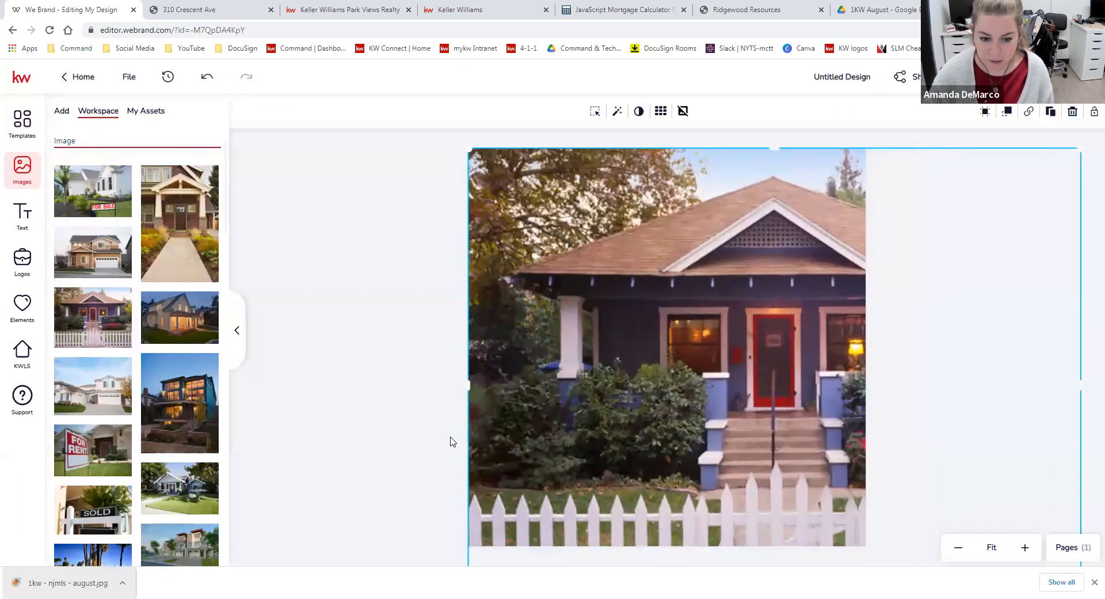
Close the downloads bar, scale the house photo down slightly and center the red front door on the canvas
click(1094, 582)
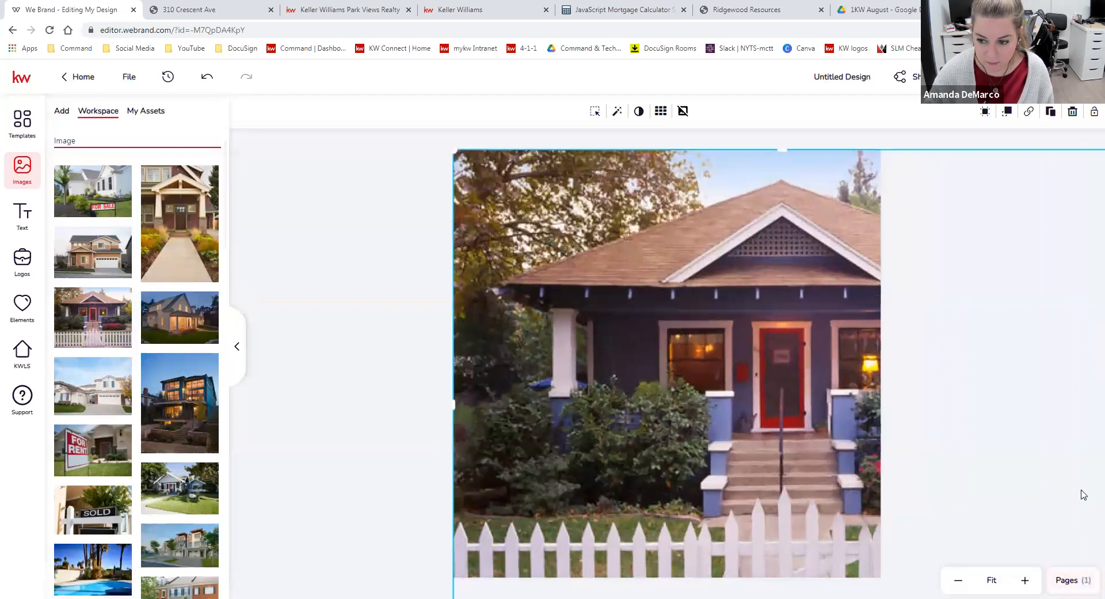
drag(453, 150, 518, 199)
drag(621, 276, 557, 226)
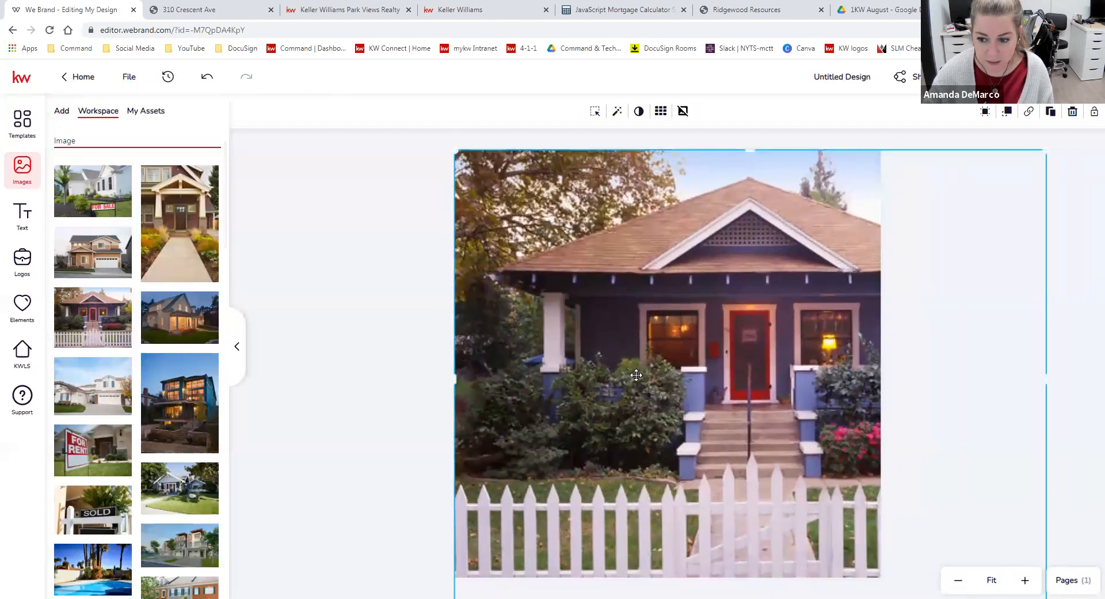
mouse_move(654, 438)
mouse_down()
mouse_move(636, 388)
mouse_move(630, 407)
mouse_move(580, 411)
mouse_up()
click(326, 419)
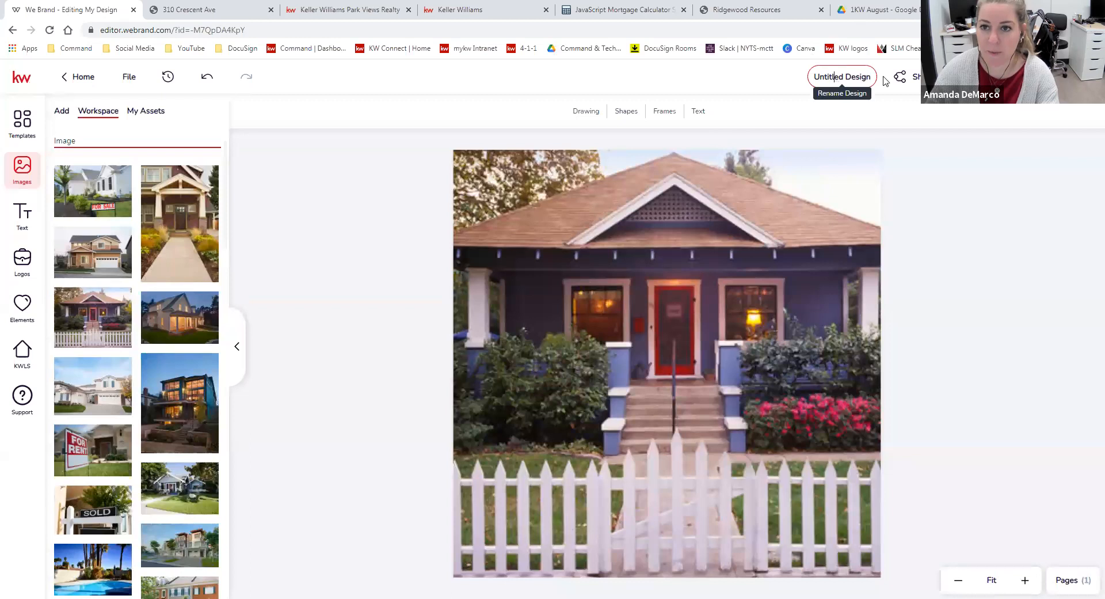
Rename the design as "hero image 1"
click(849, 74)
text(ne)
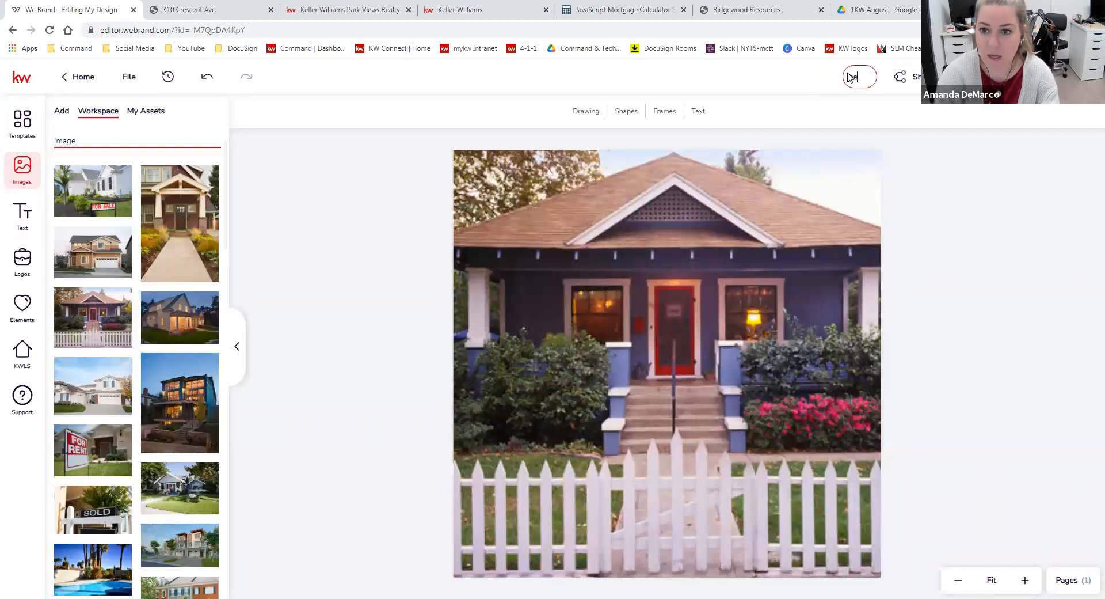
text(ro image 1)
click(787, 89)
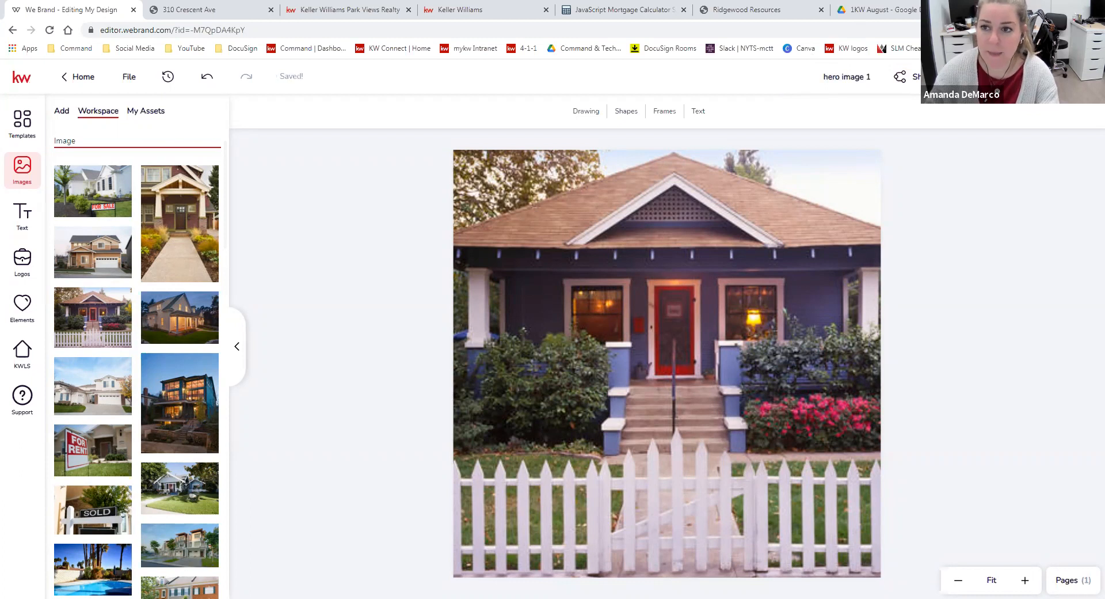
Download the design as a PNG file
click(981, 76)
click(842, 137)
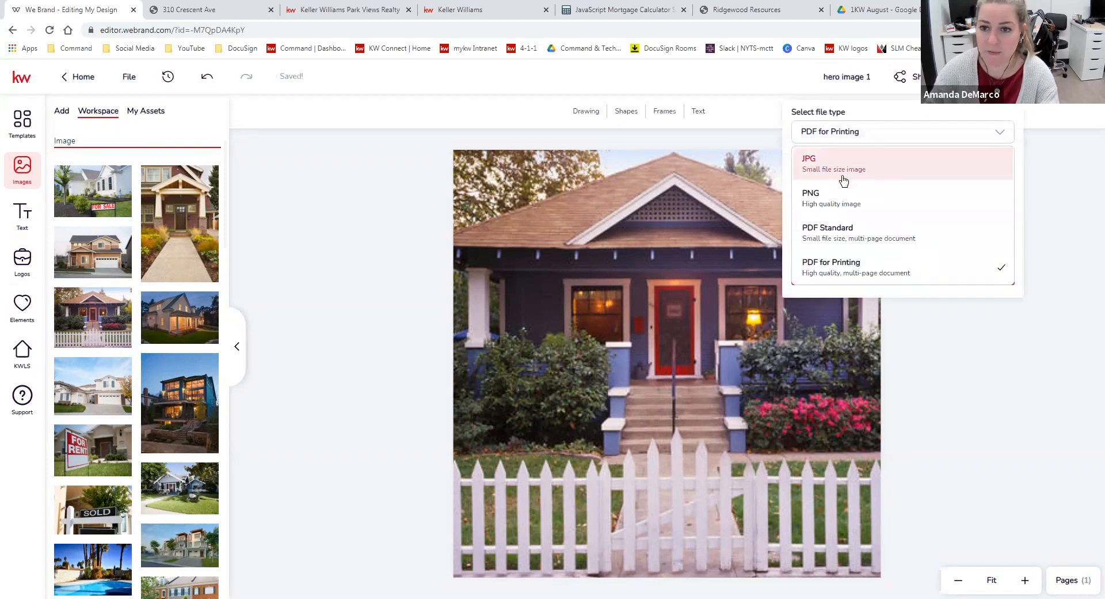
click(852, 201)
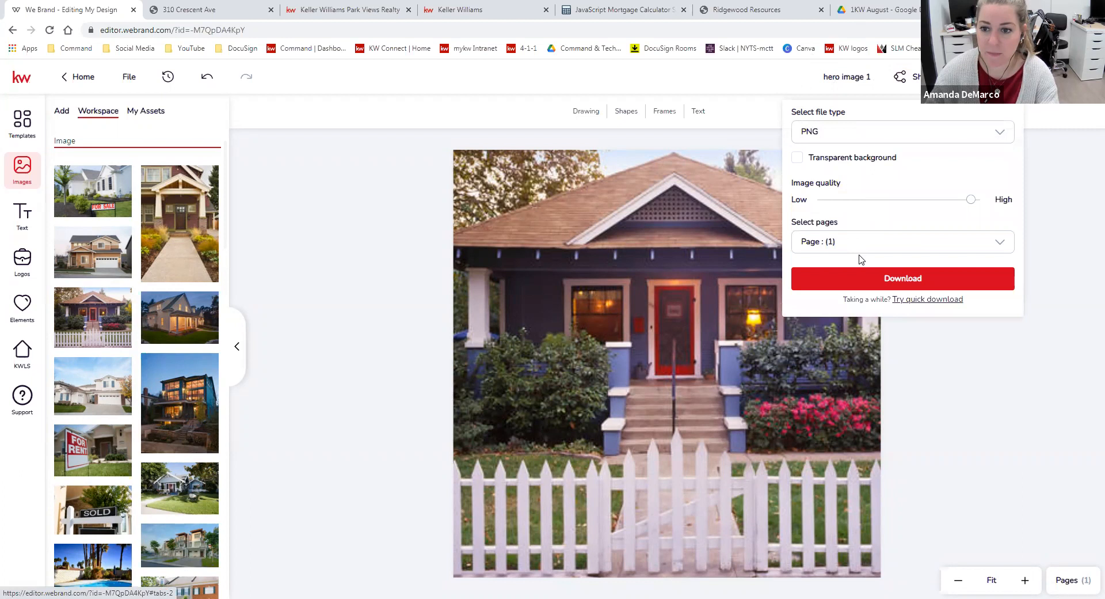
click(856, 279)
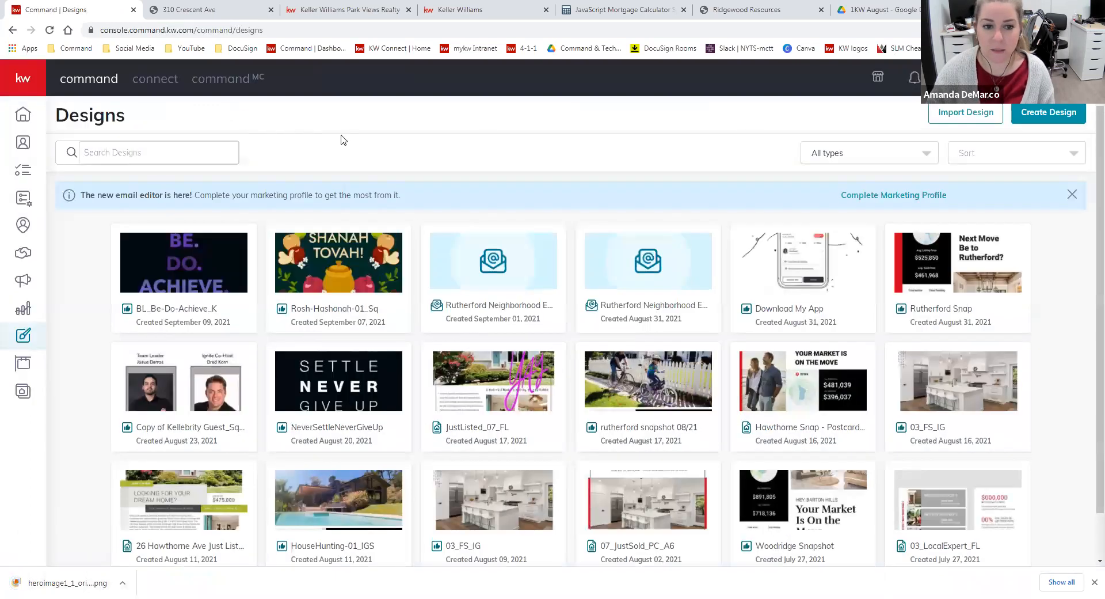
Open the agent site's General settings in Consumer and upload heroimage1_1_original as the fifth hero image
click(26, 392)
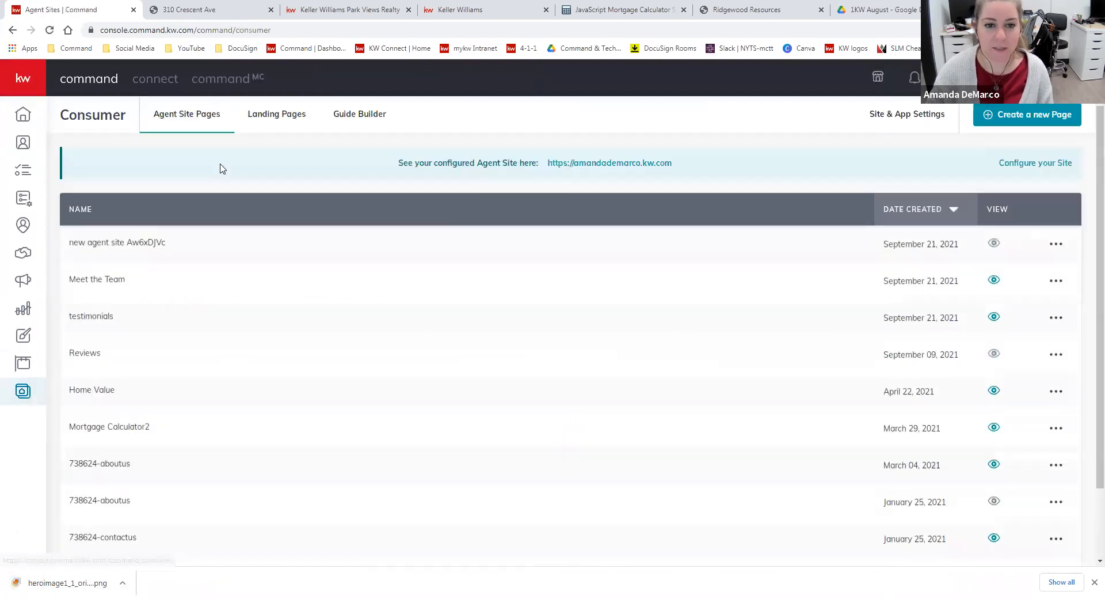
click(900, 121)
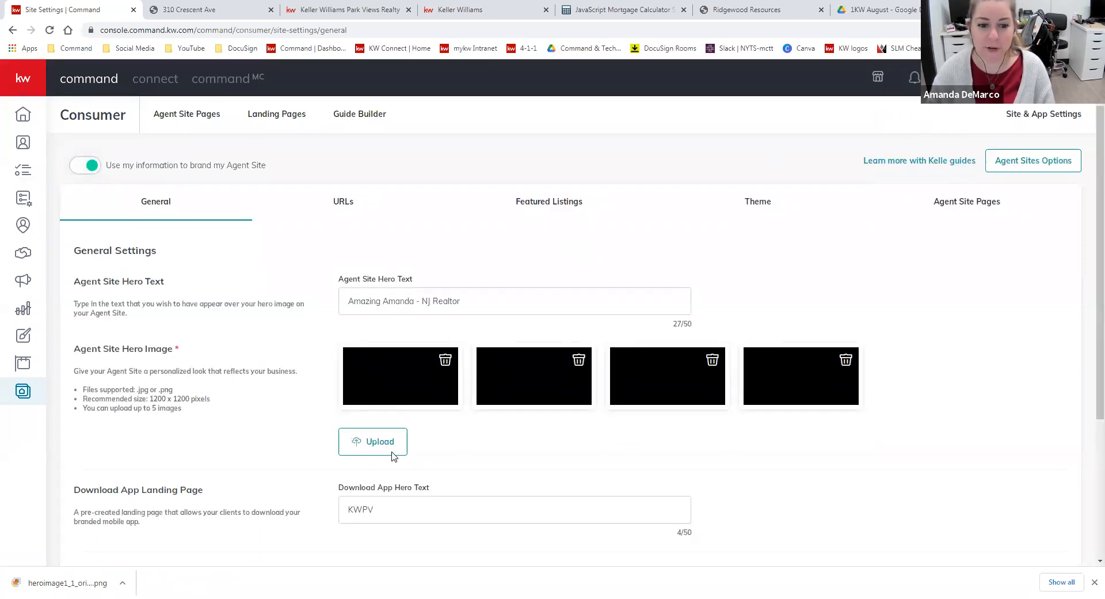
click(371, 445)
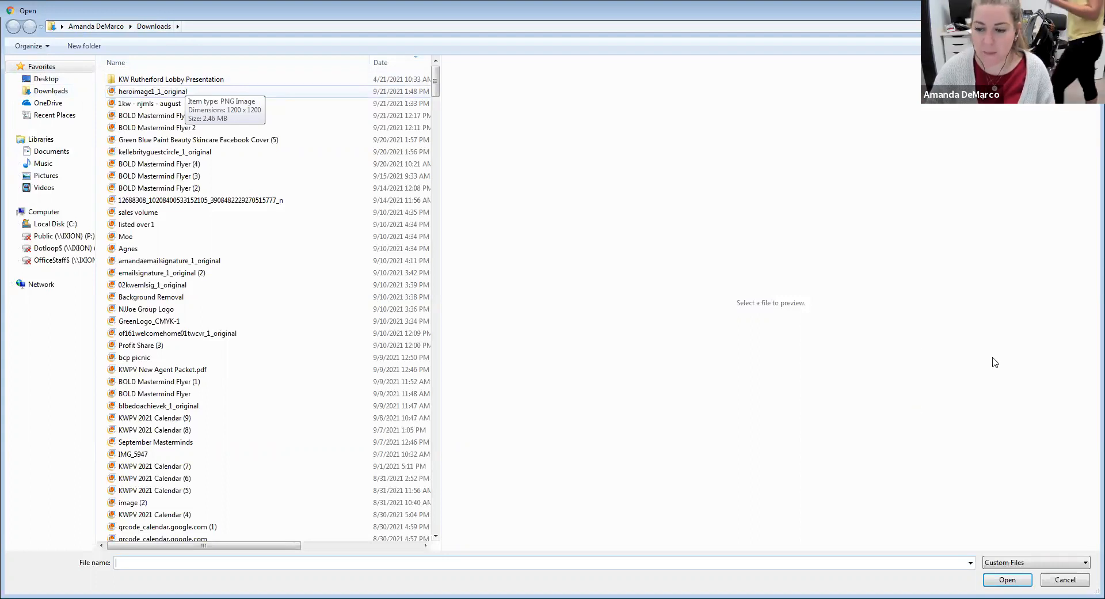
click(1065, 580)
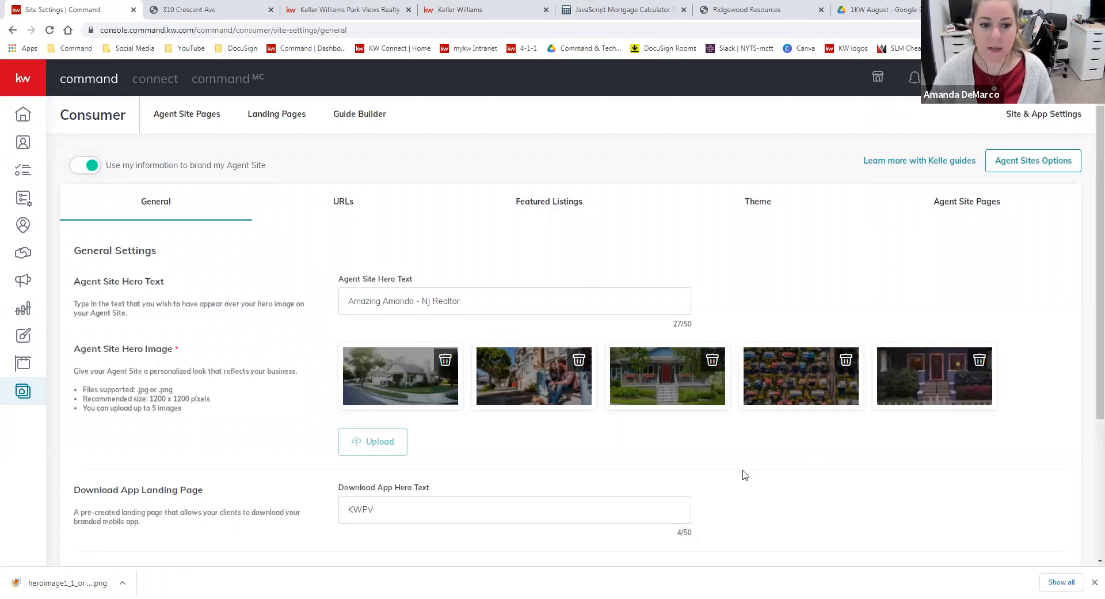
Save the changes to the agent site's General settings
scroll(461, 486, down, 4)
click(112, 516)
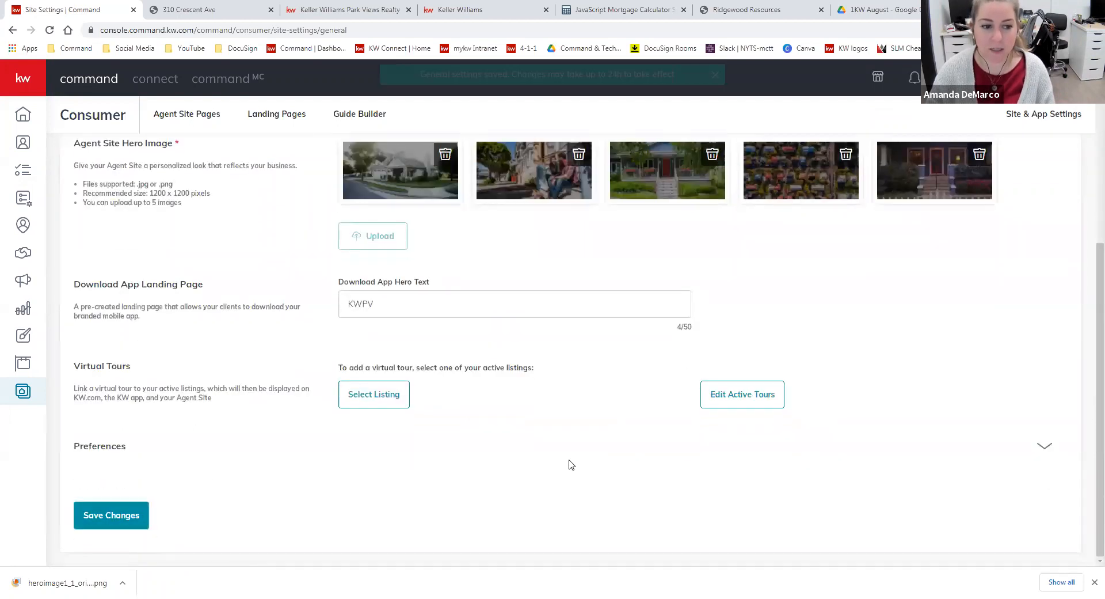
scroll(556, 379, up, 4)
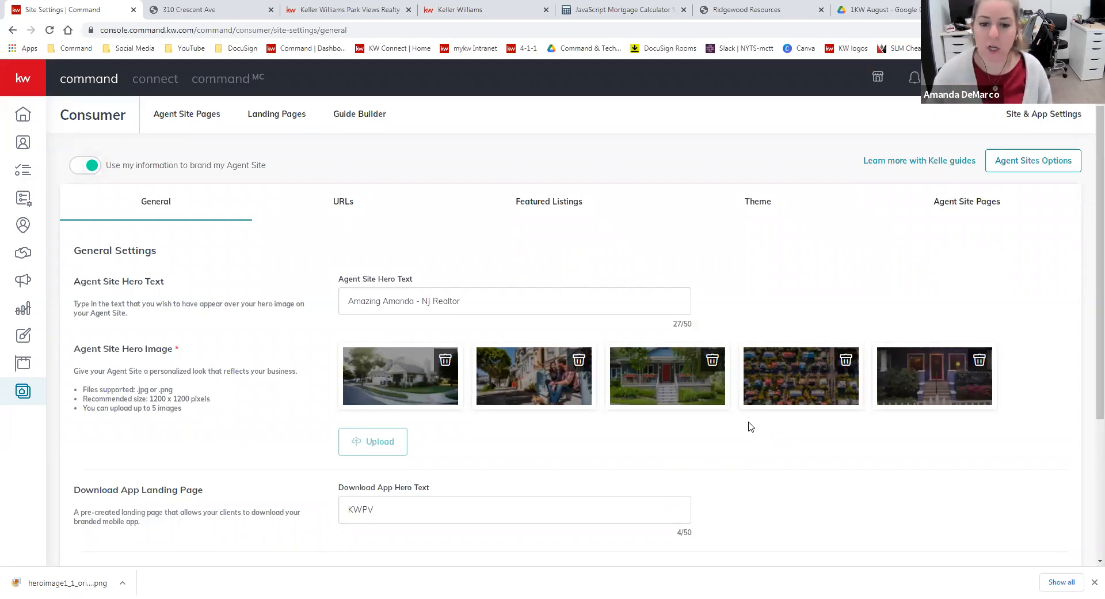
Check the hero images on the live agent site and the recommended hero image size in the General settings
click(303, 3)
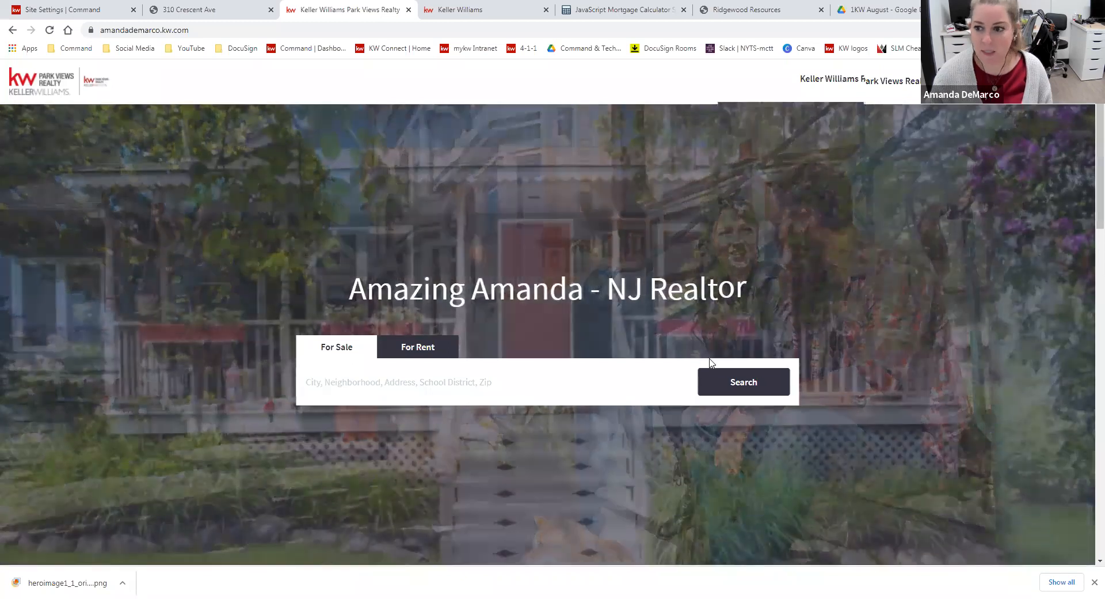
scroll(713, 363, down, 3)
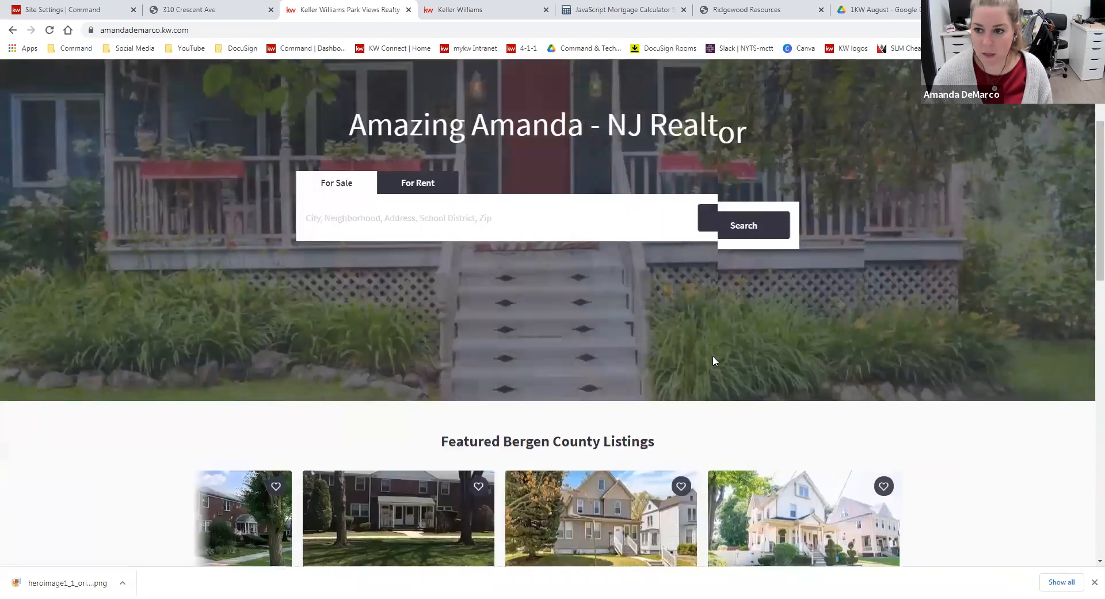
scroll(412, 79, up, 3)
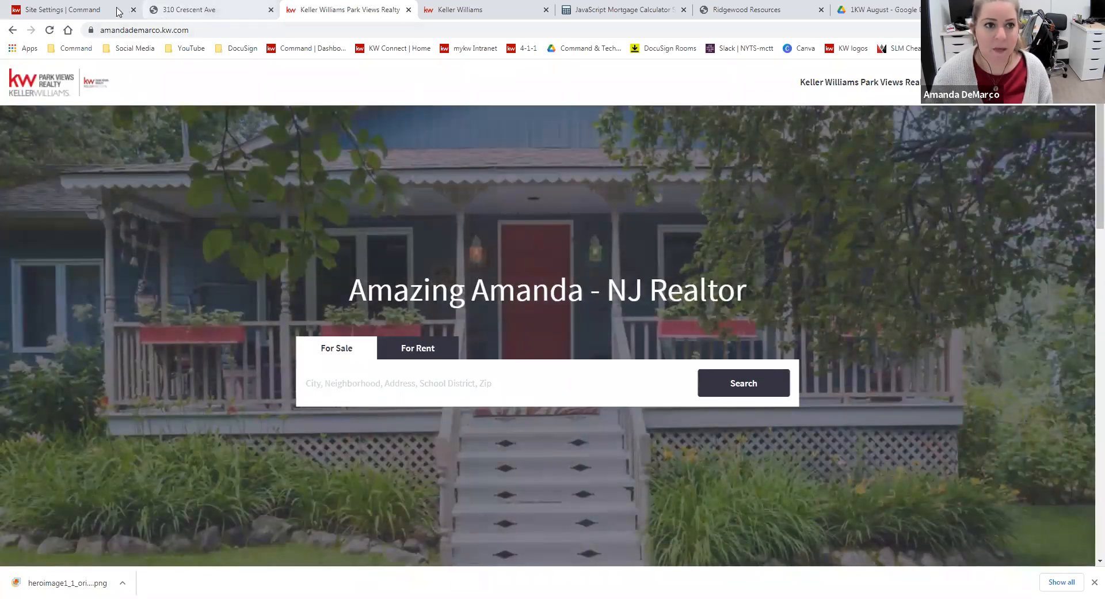
click(81, 10)
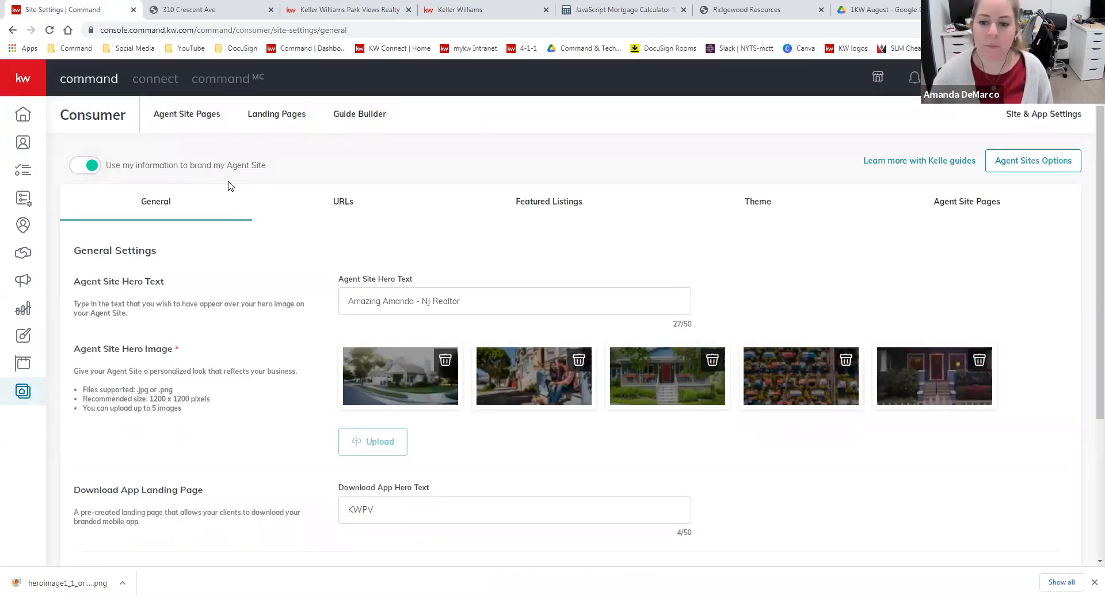
drag(149, 398, 277, 401)
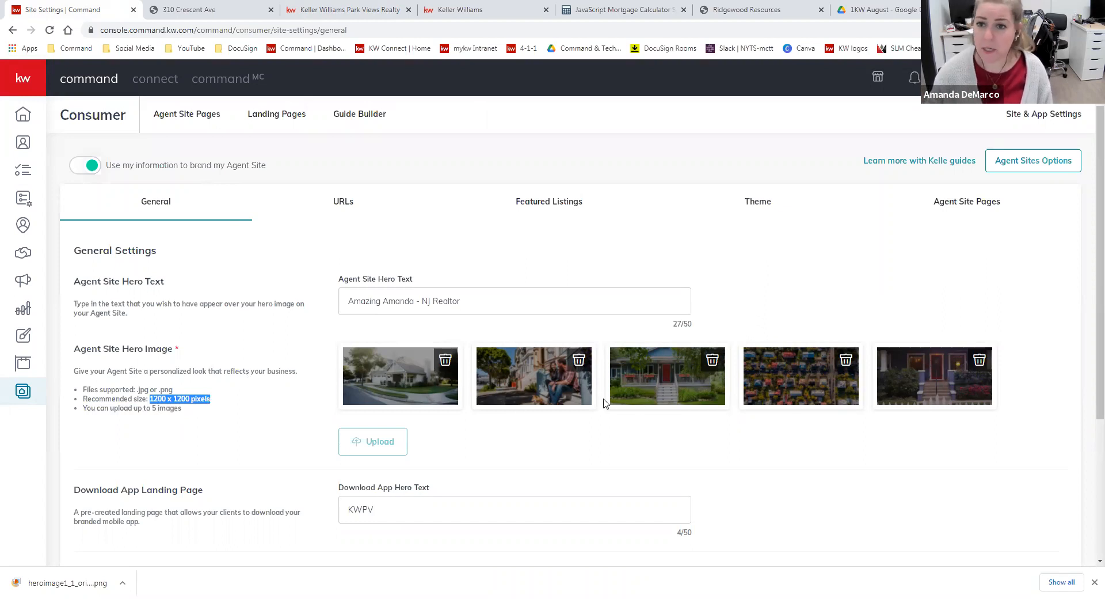
click(345, 10)
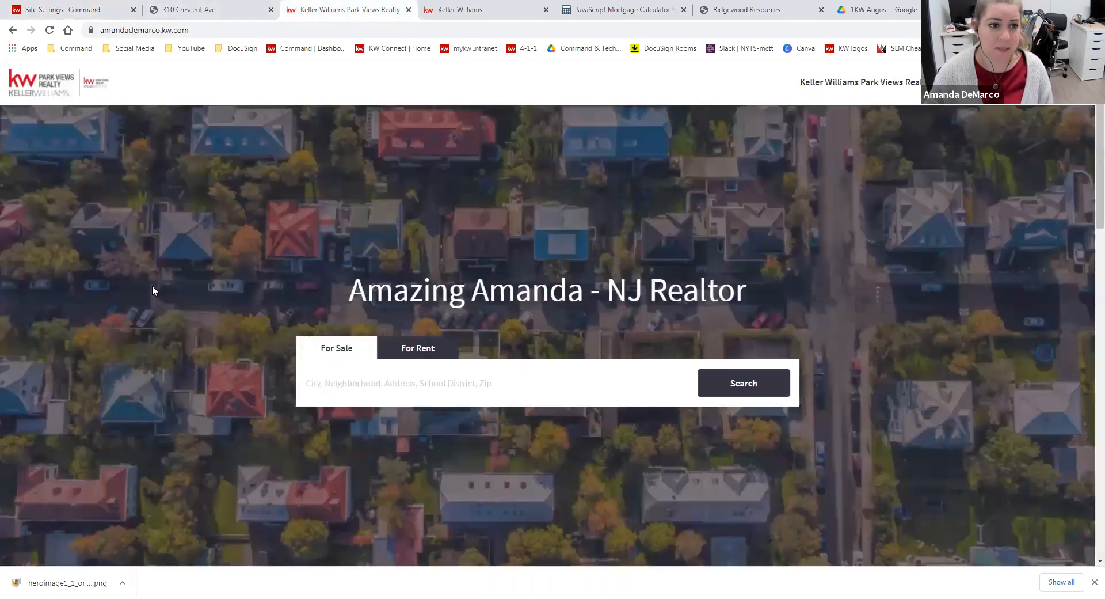
scroll(206, 206, down, 1)
scroll(192, 433, up, 1)
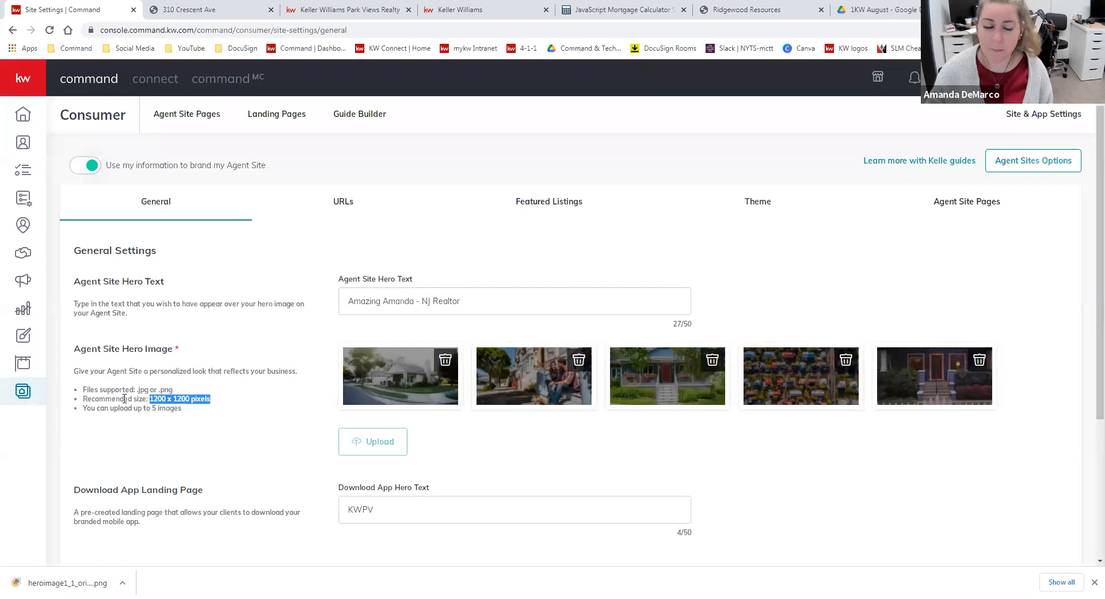
Leave the site settings without saving and start creating a new design from Designs
click(23, 391)
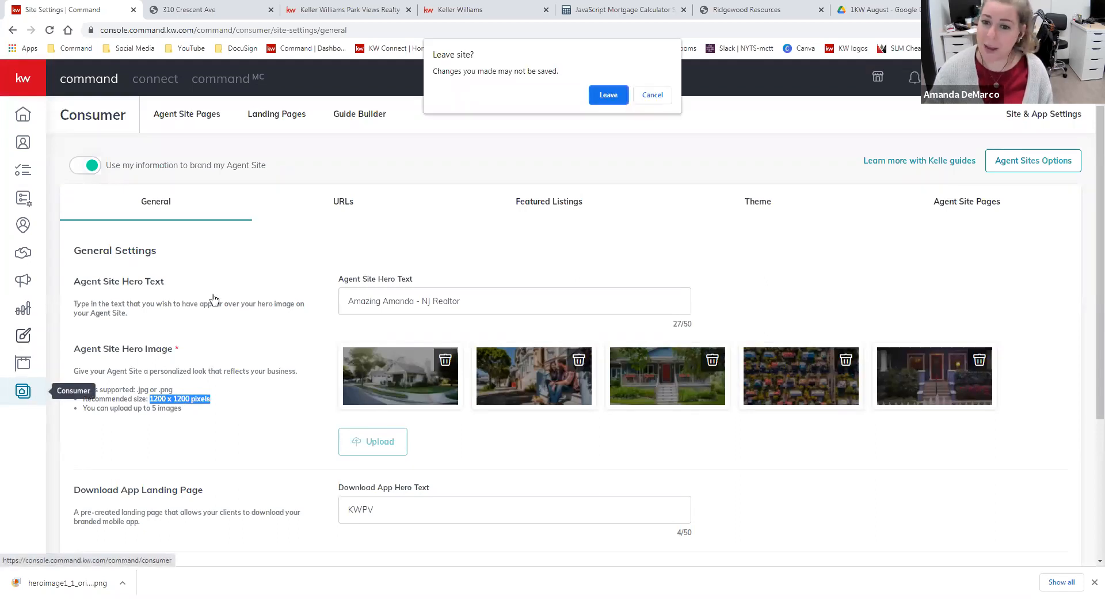
click(609, 95)
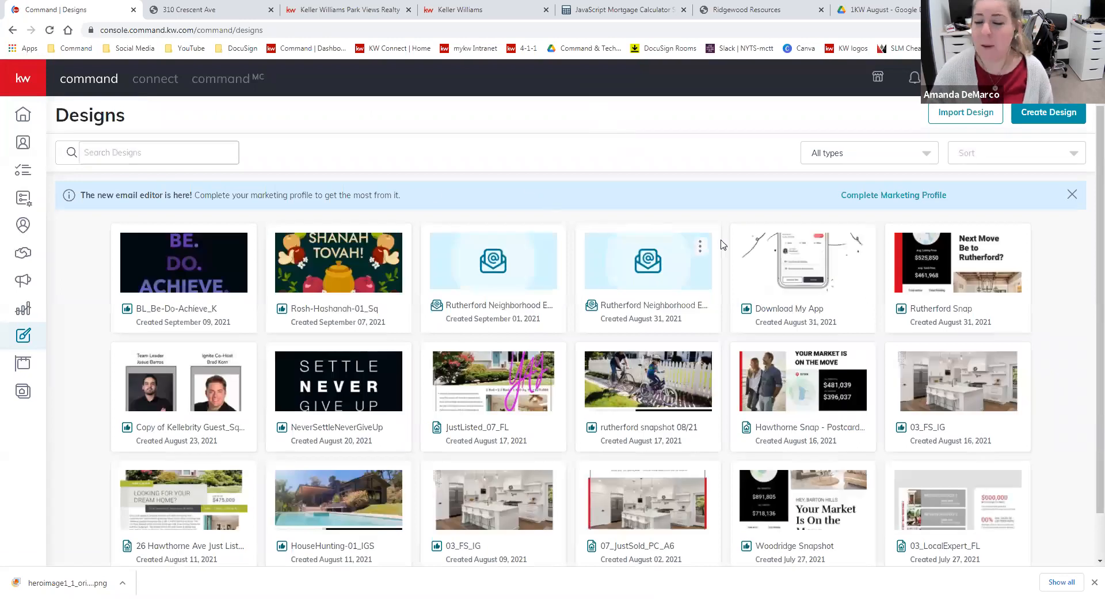
click(1061, 113)
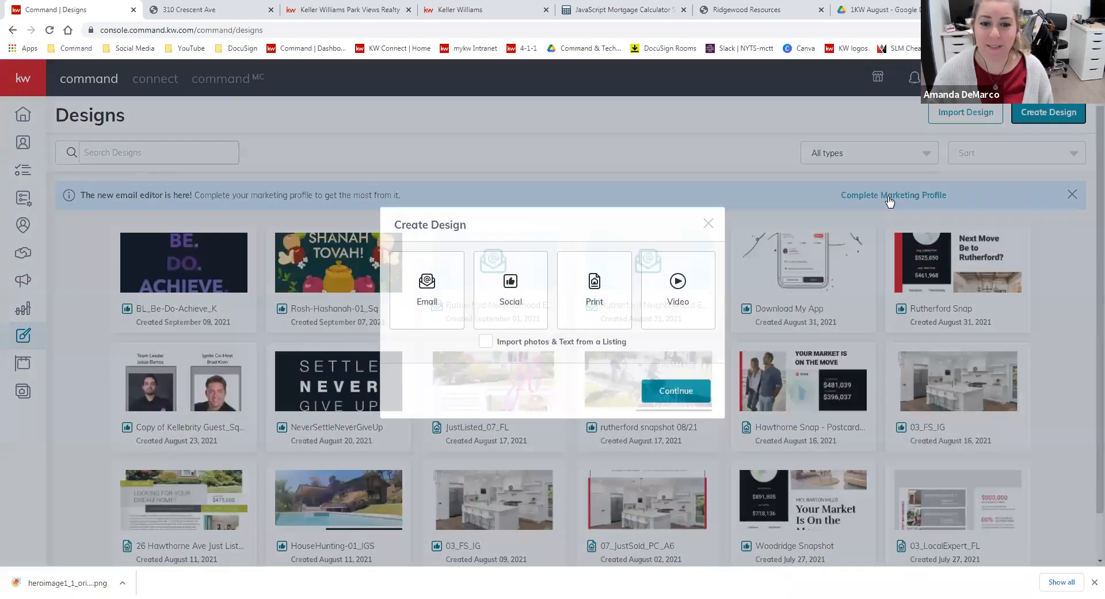
click(678, 400)
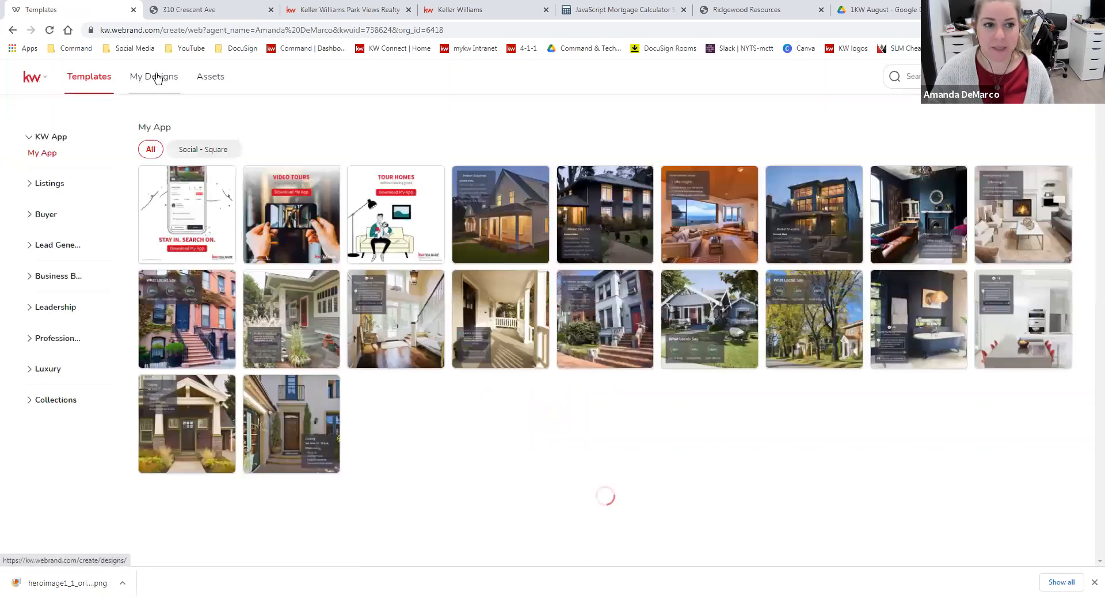
Start a blank design from My Designs in the Site Hero Images format
click(157, 81)
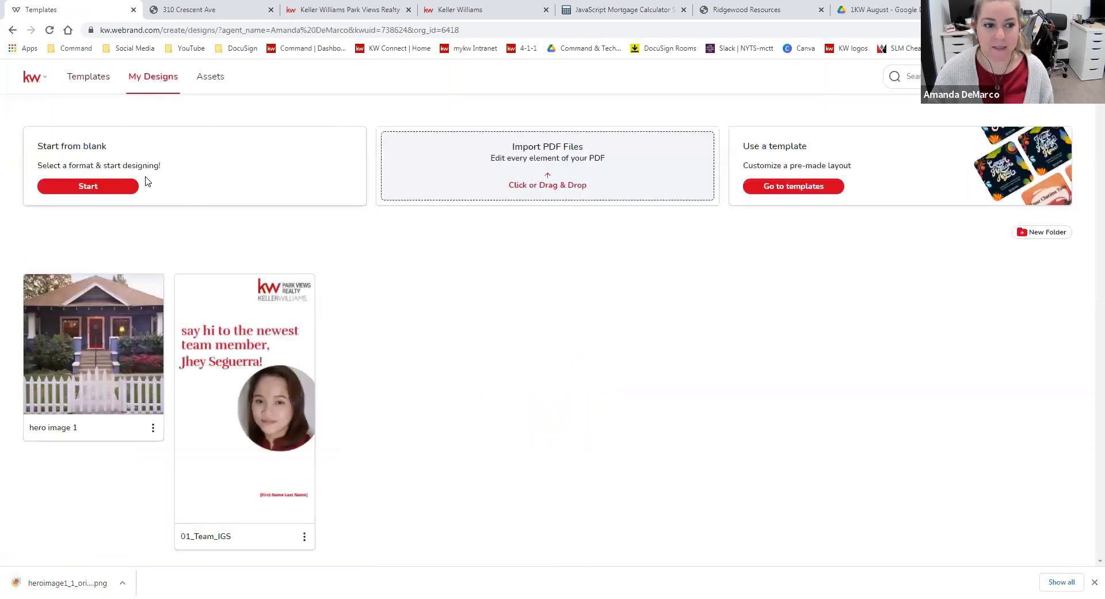
click(115, 197)
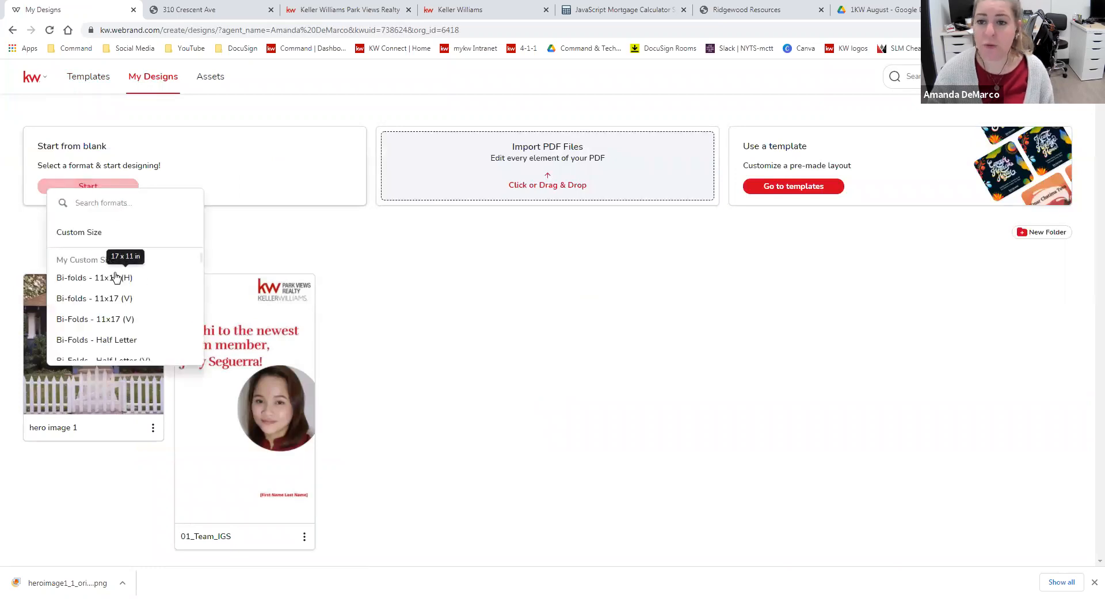
scroll(115, 282, down, 10)
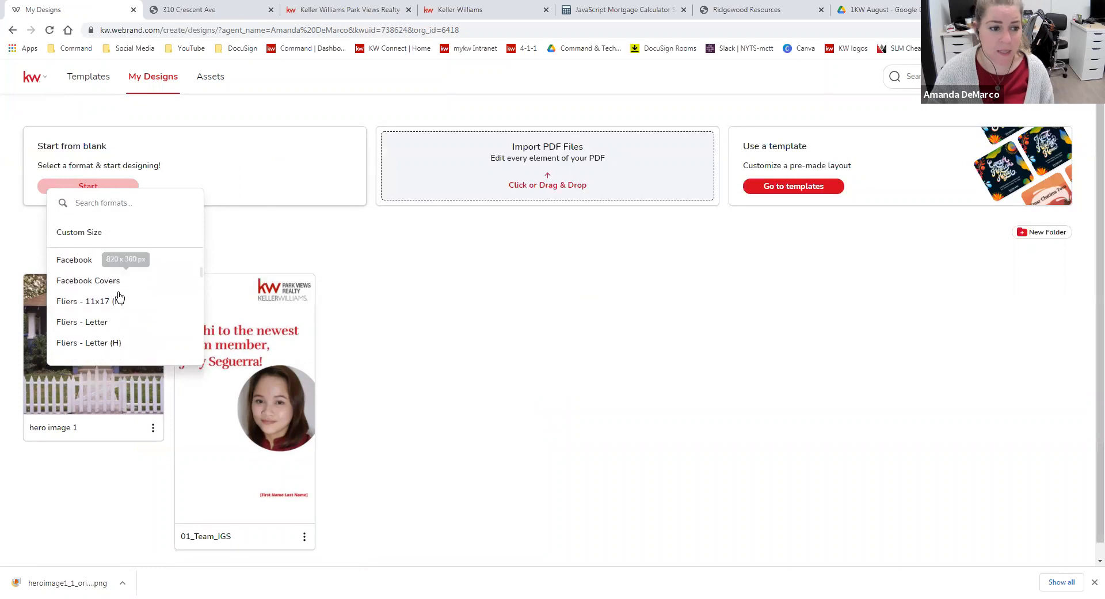
scroll(122, 296, down, 4)
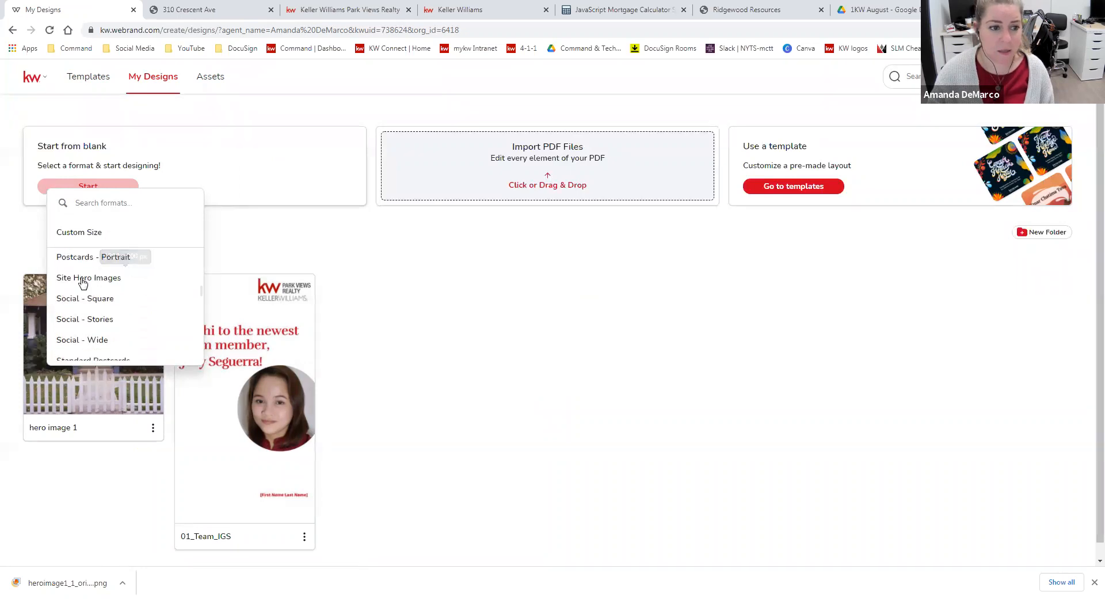
click(120, 281)
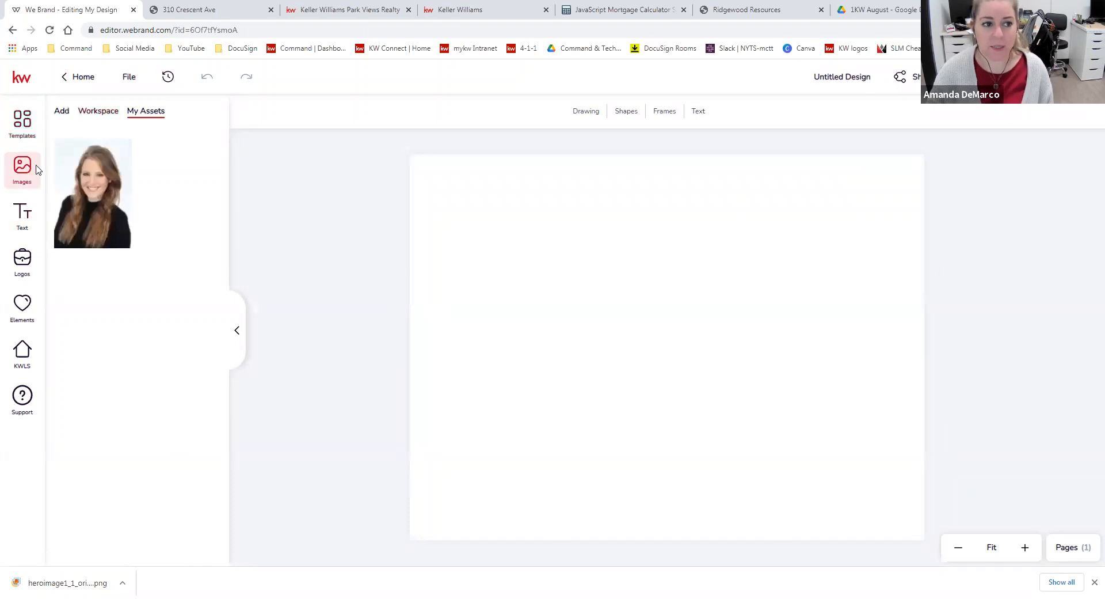
Add the photo of two children with backpacks from the workspace's Neighborhoods folder and enlarge it to cover the whole canvas
click(115, 117)
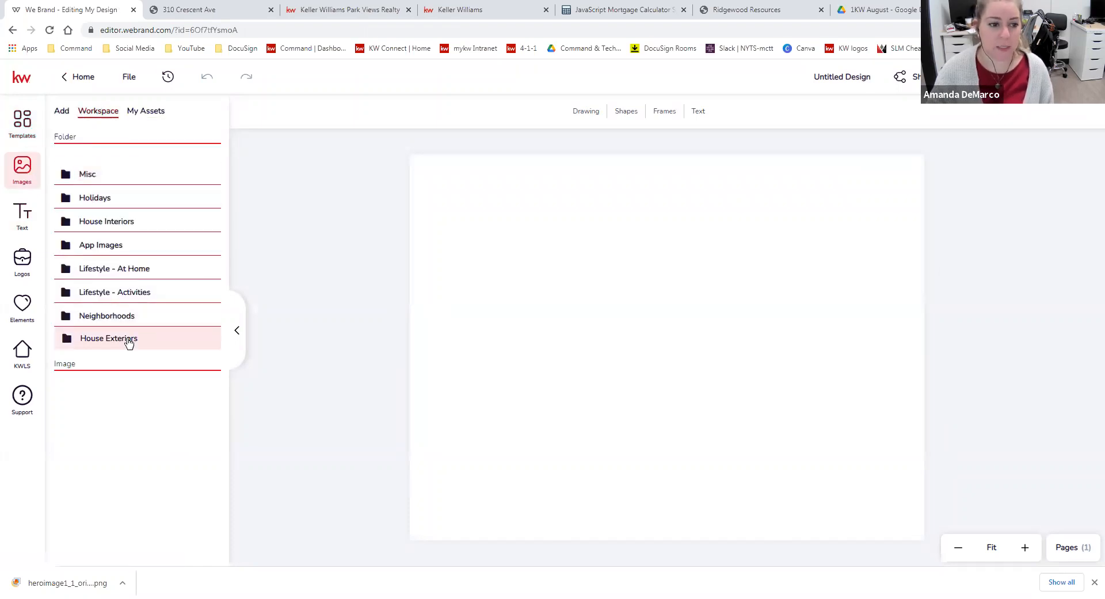
click(128, 317)
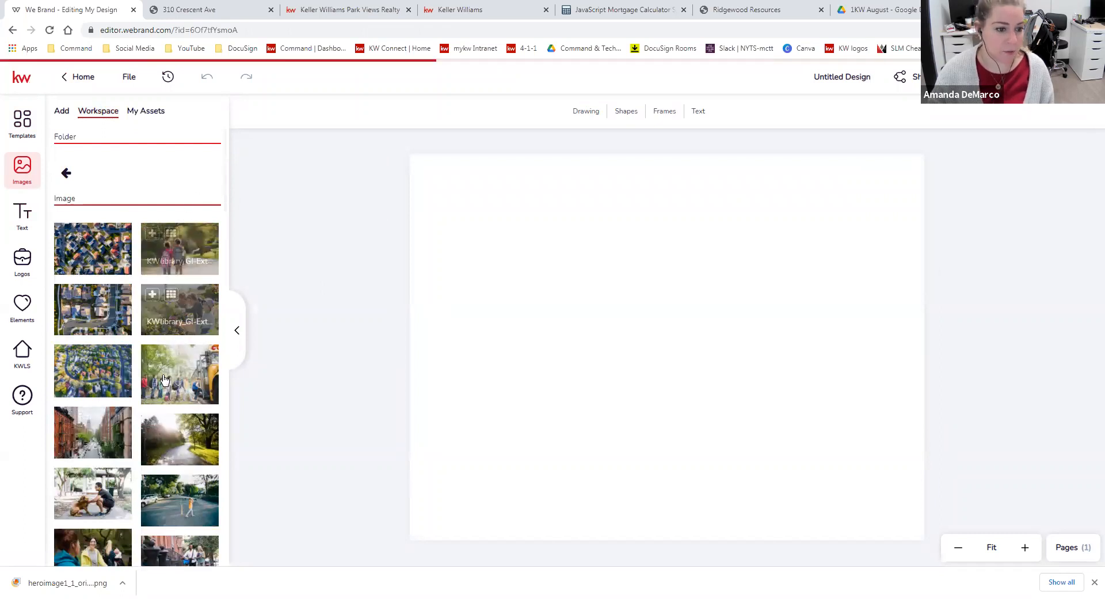
scroll(176, 375, down, 1)
scroll(172, 377, up, 1)
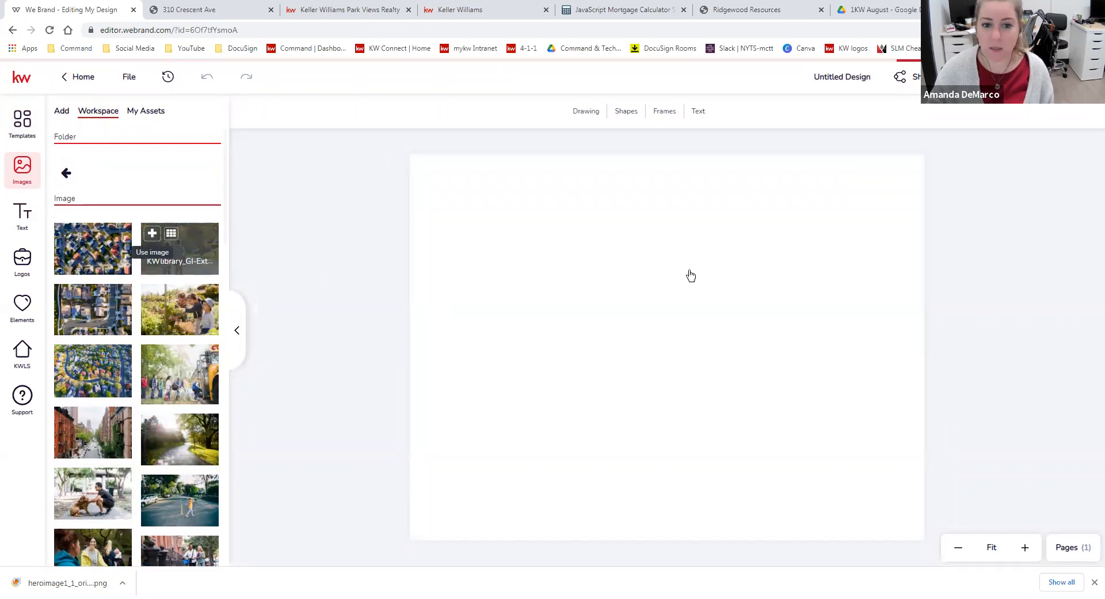
drag(566, 280, 412, 178)
drag(519, 305, 516, 284)
drag(756, 385, 898, 482)
drag(914, 554, 985, 456)
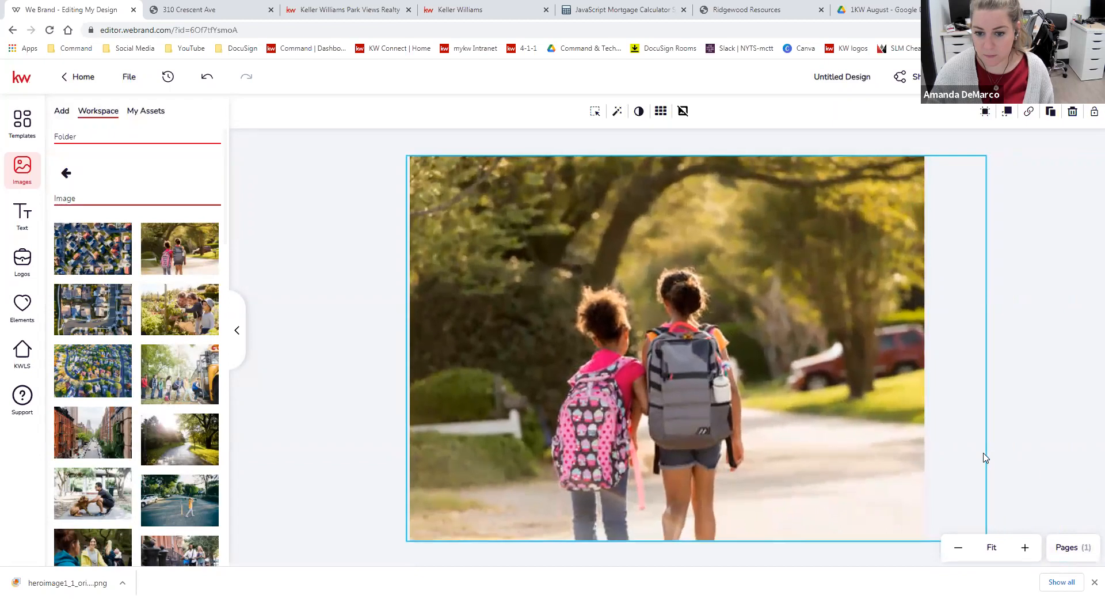
drag(673, 446, 672, 444)
click(1020, 422)
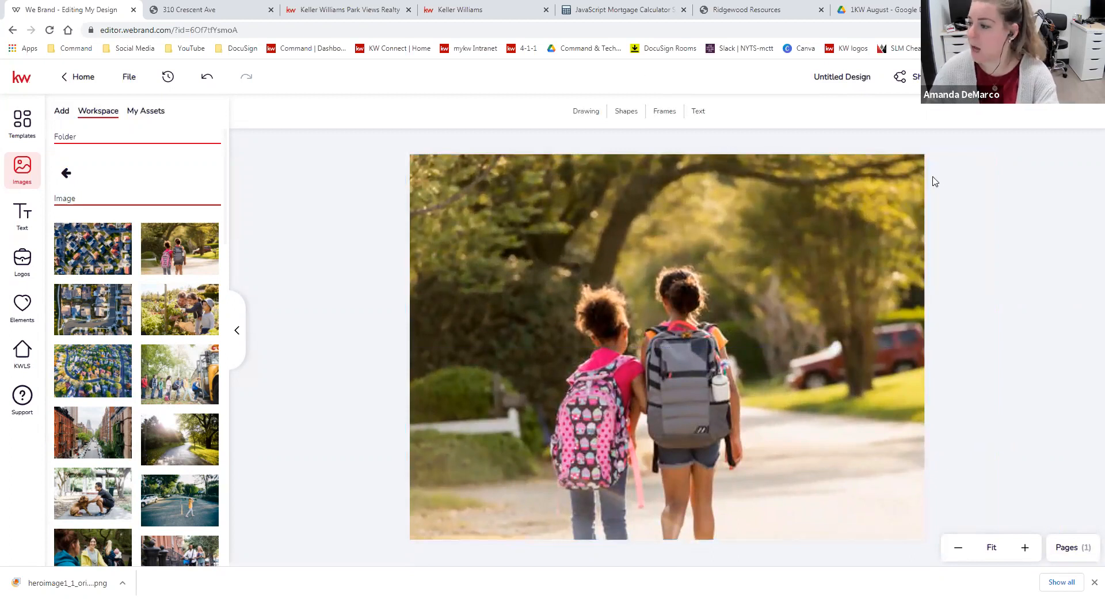
Rename the design as hero image 2
triple_click(841, 78)
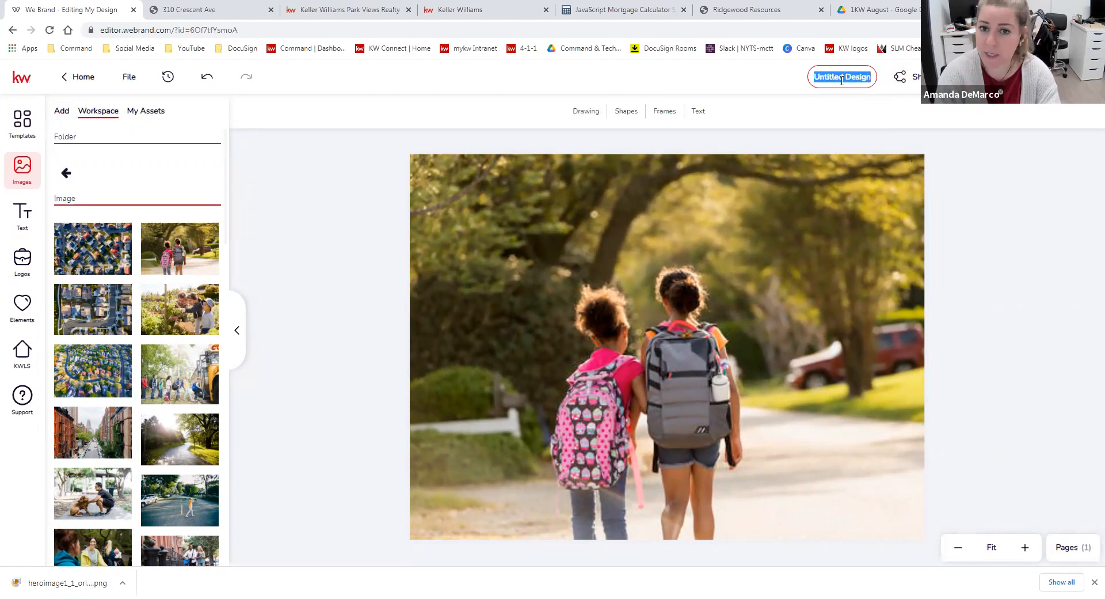
text(hero image 2)
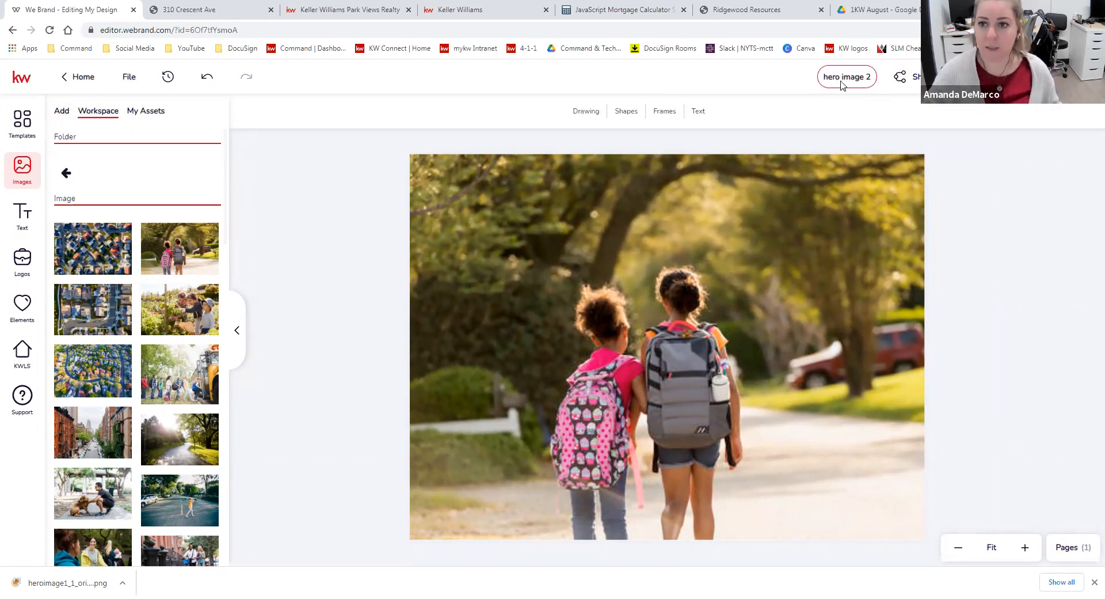
click(1082, 146)
Download the hero image 2 design as a PNG file
click(986, 77)
click(923, 136)
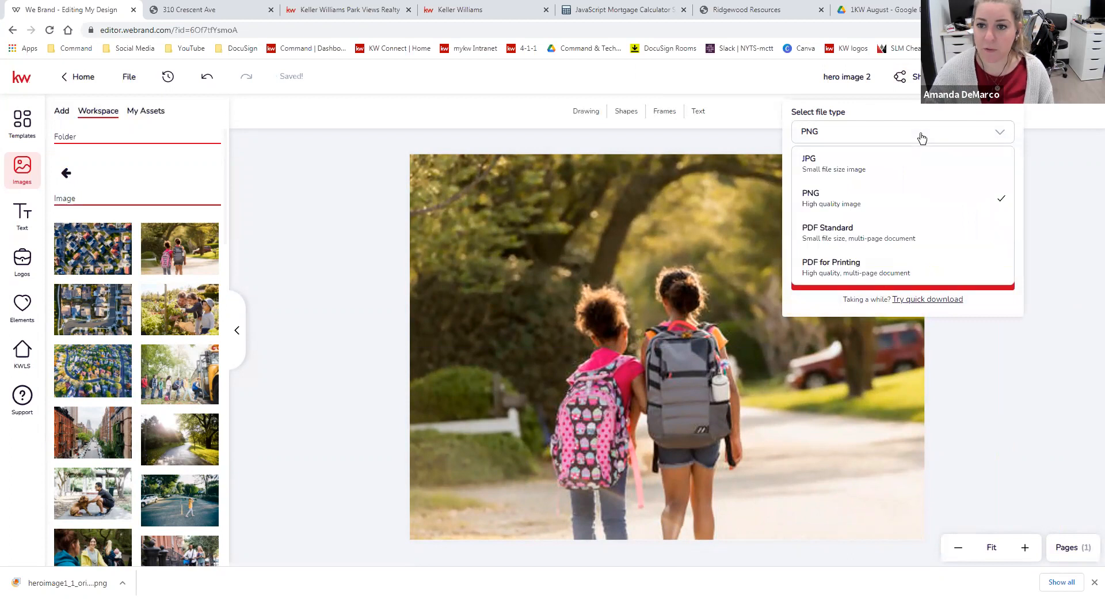
click(923, 137)
click(937, 279)
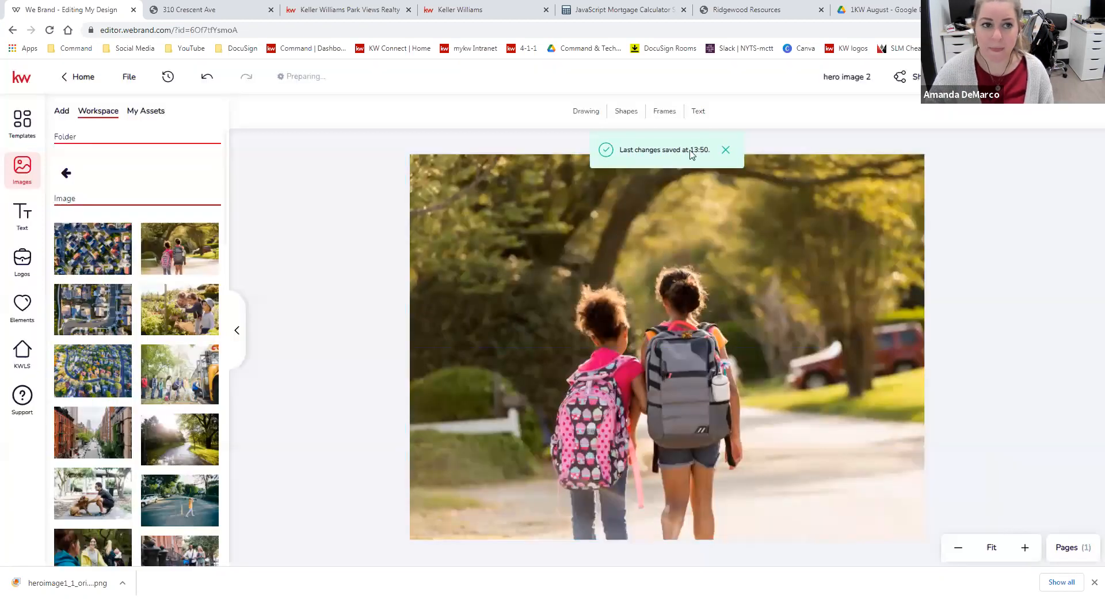
click(358, 10)
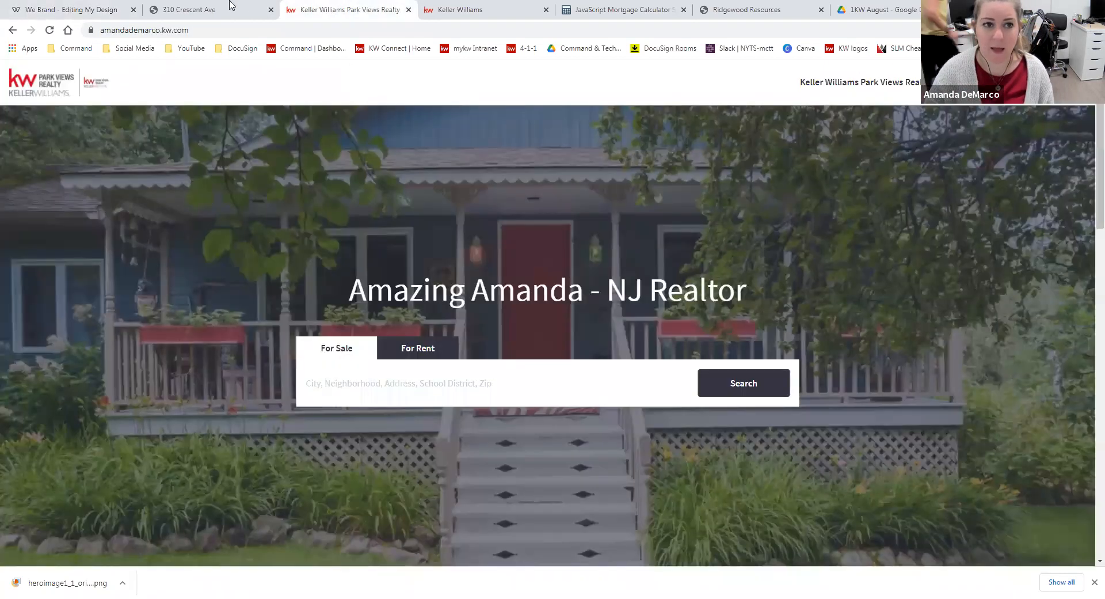
click(91, 6)
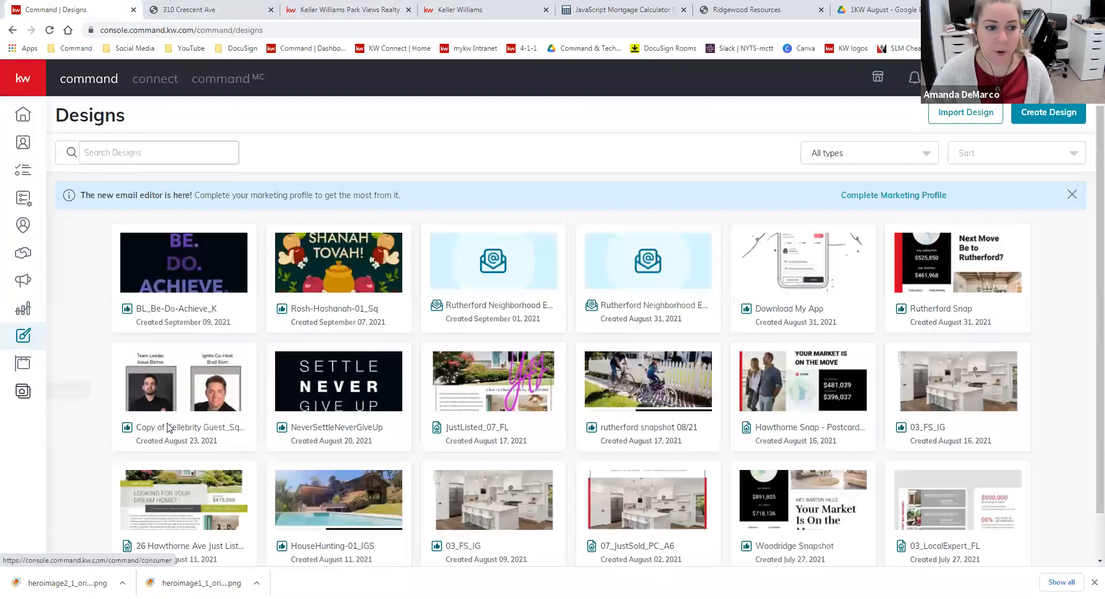
Open the agent site's General settings in Consumer and delete the fourth hero image
click(23, 364)
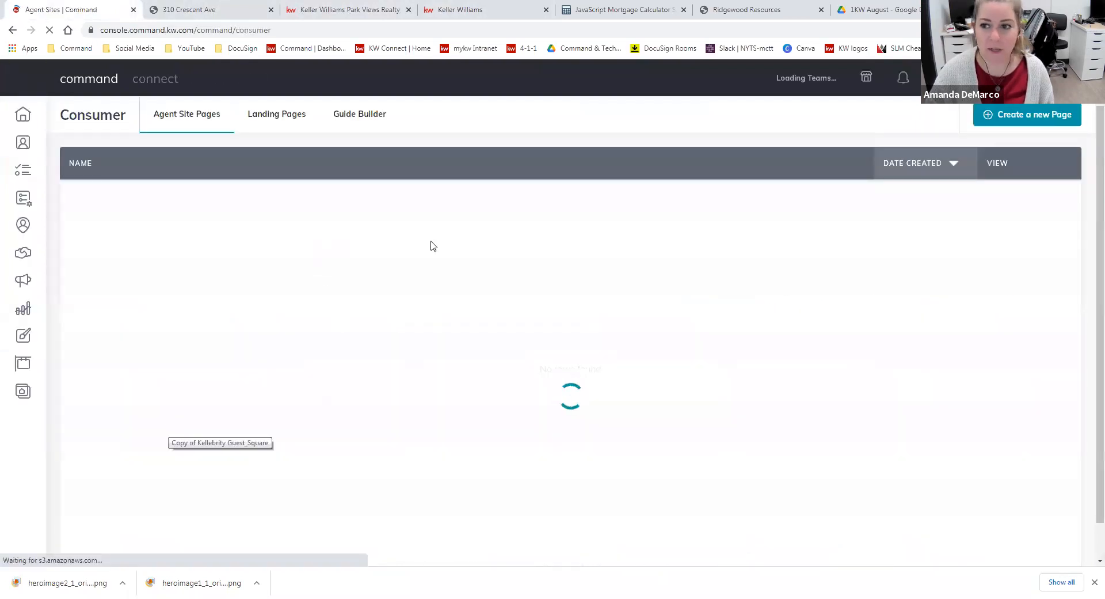
click(933, 117)
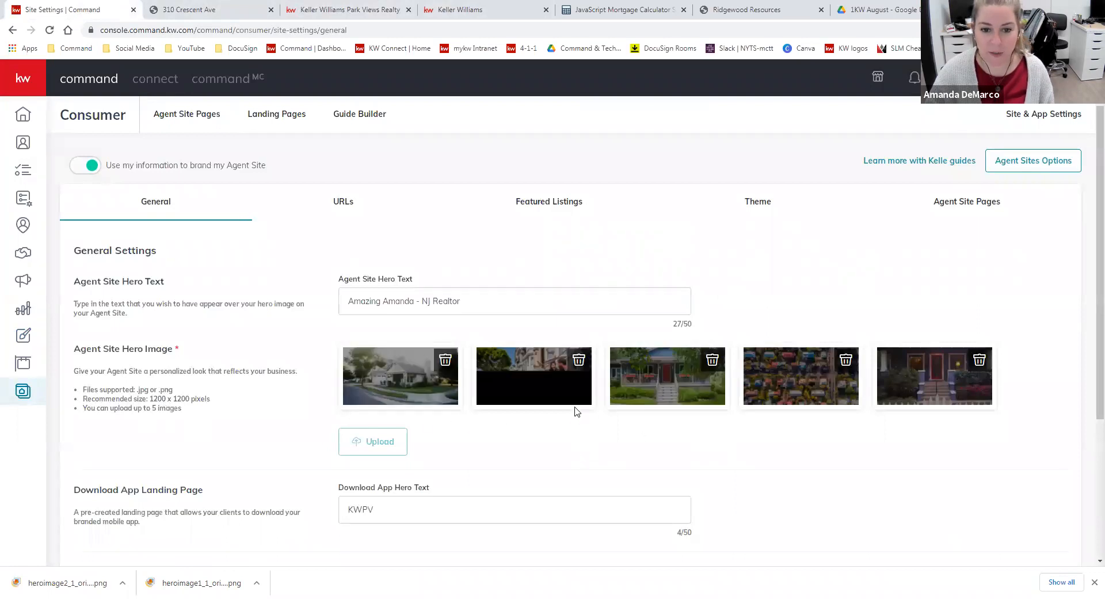
click(845, 360)
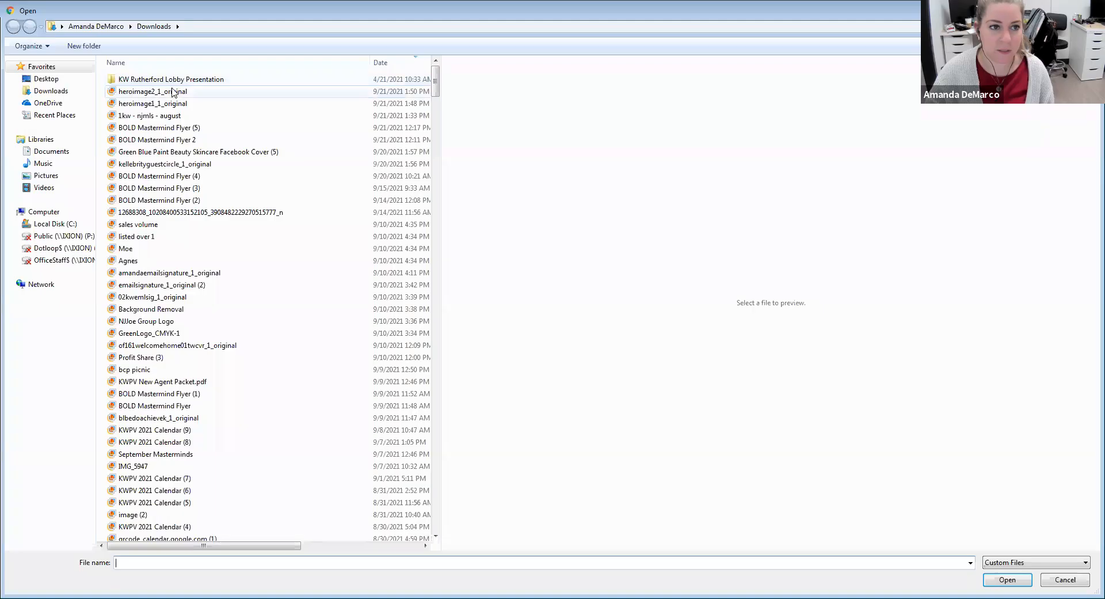
Upload heroimage2_1_original as the fifth hero image and save the changes to the General settings
click(172, 92)
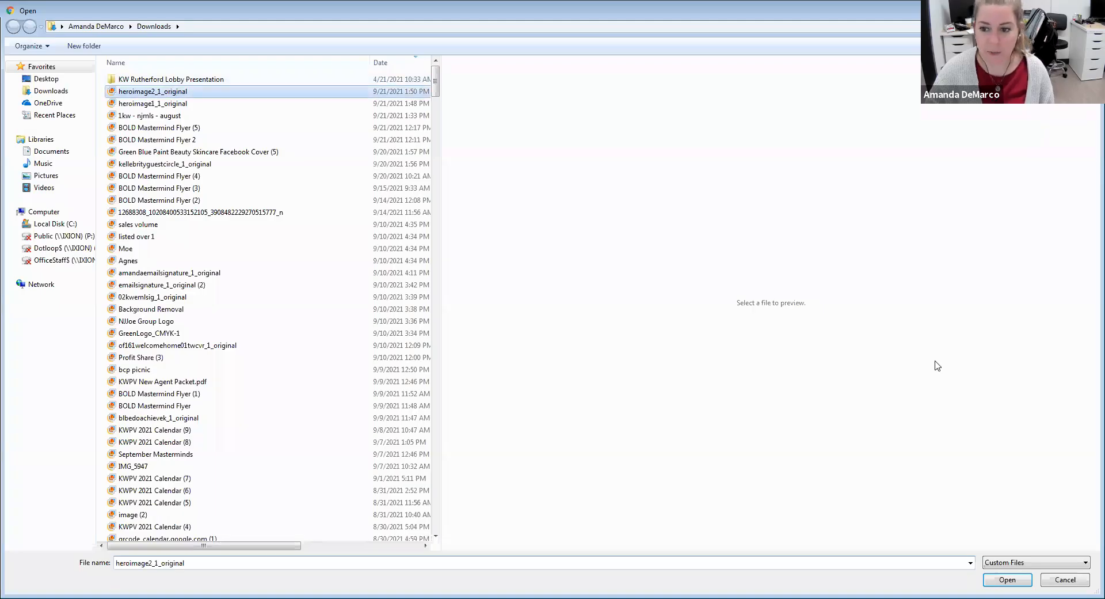
key(Return)
scroll(834, 458, down, 4)
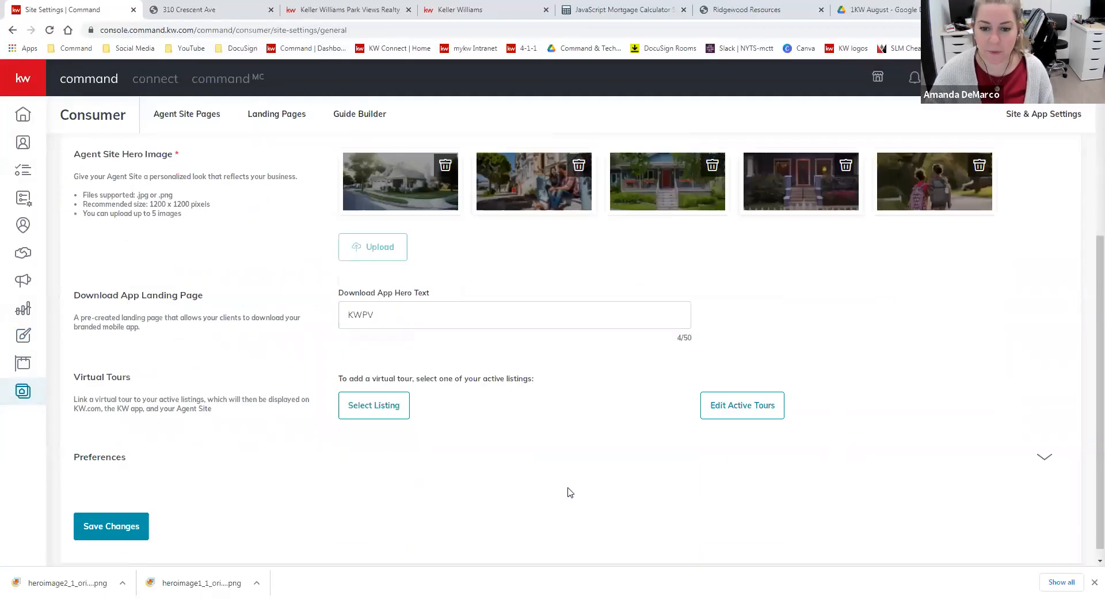
click(114, 514)
scroll(837, 397, up, 4)
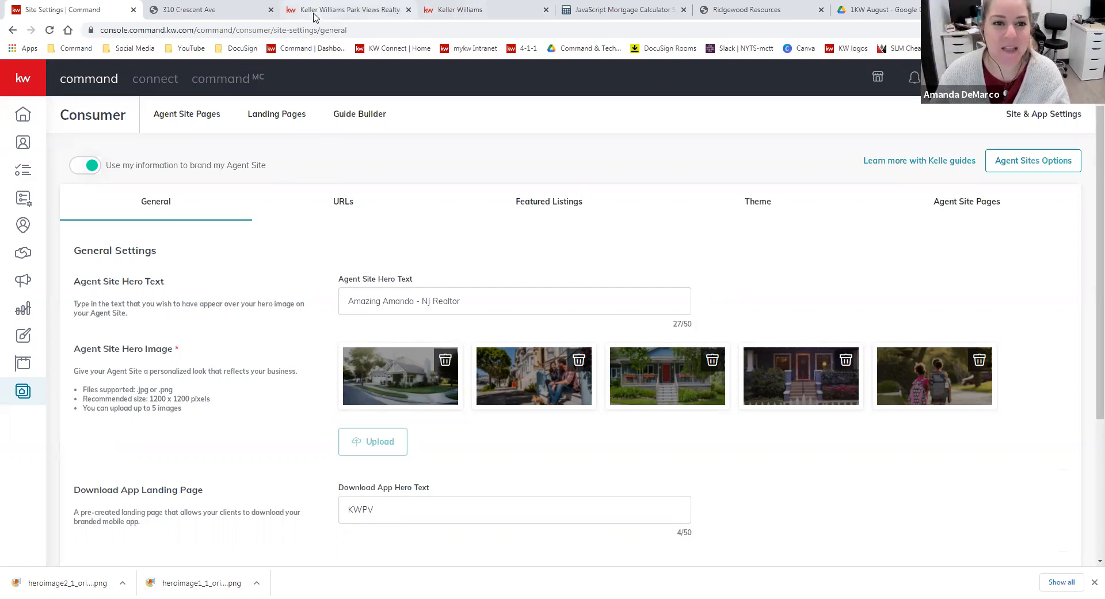
Fill in the live agent site's sign-up form with a sample visitor's first name, last name and complete e-mail address
click(340, 10)
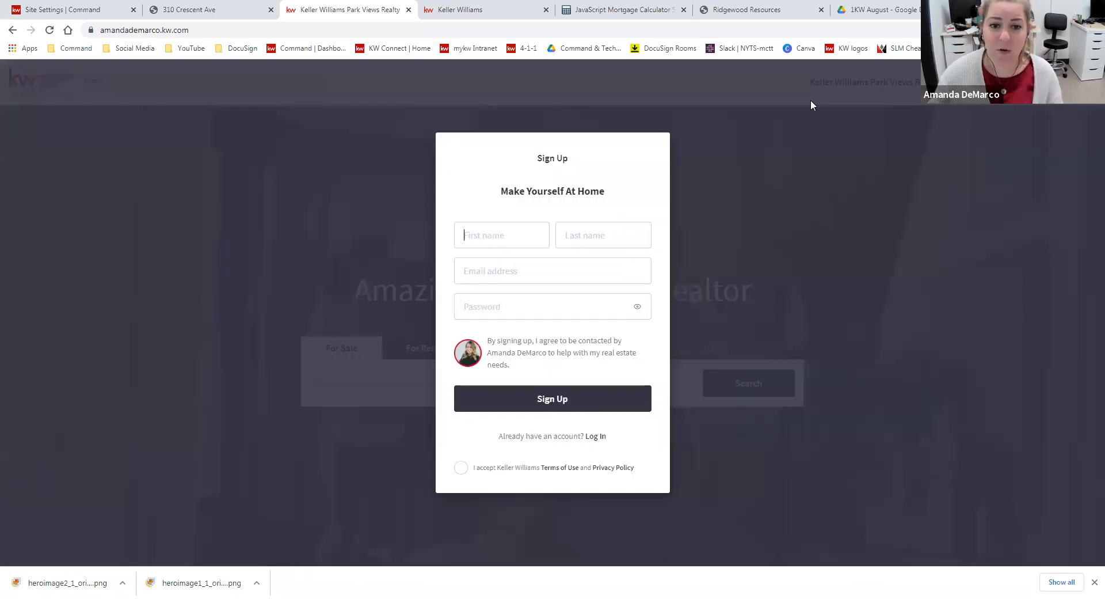
text(Bob)
key(Tab)
text(Smith)
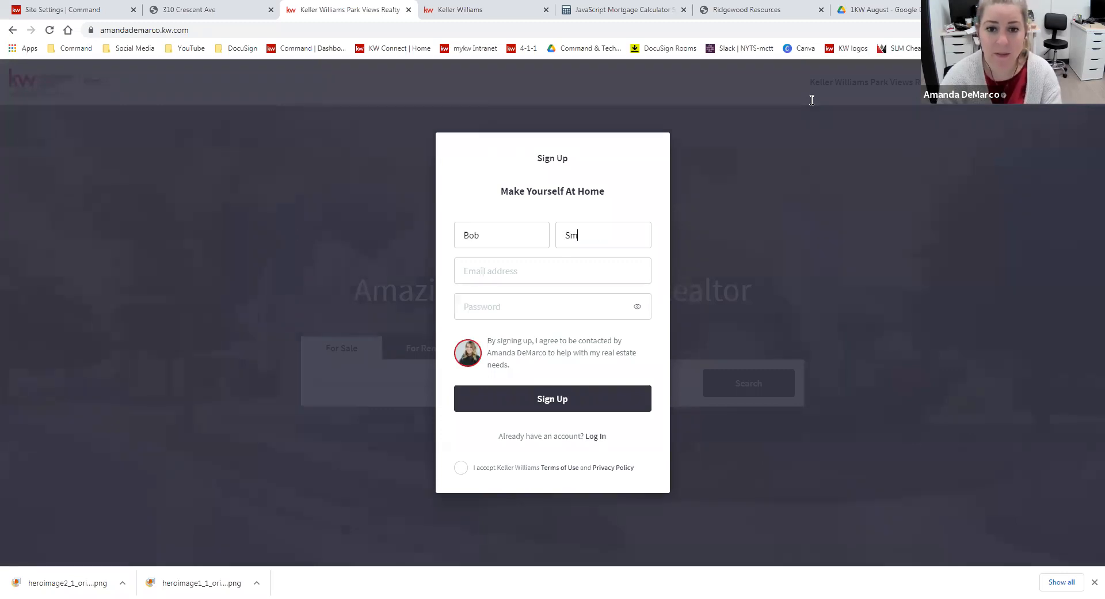
click(489, 276)
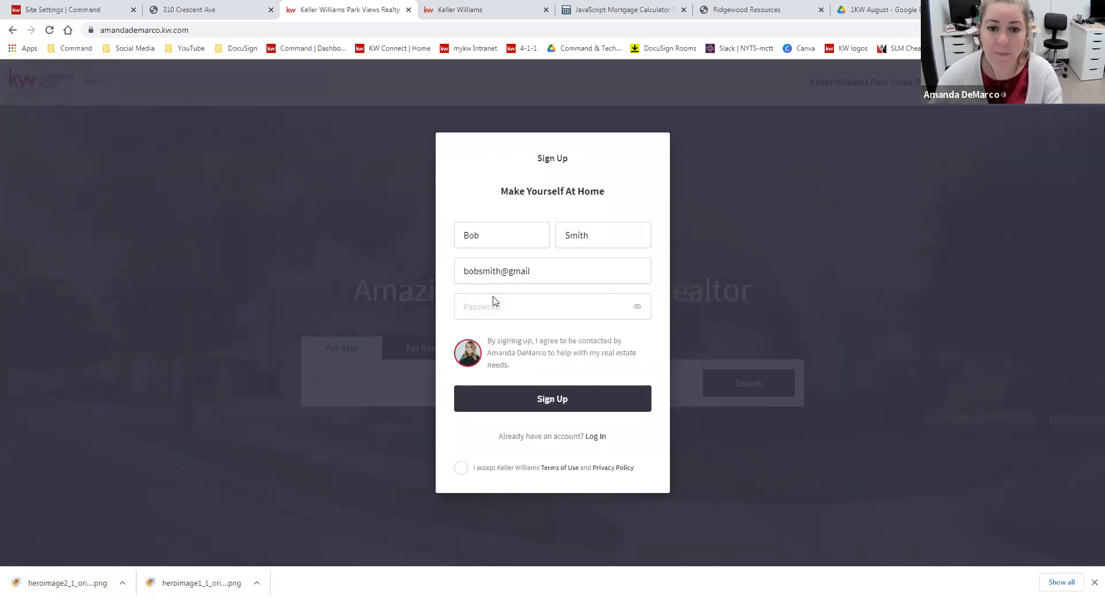
click(495, 302)
click(637, 314)
click(562, 272)
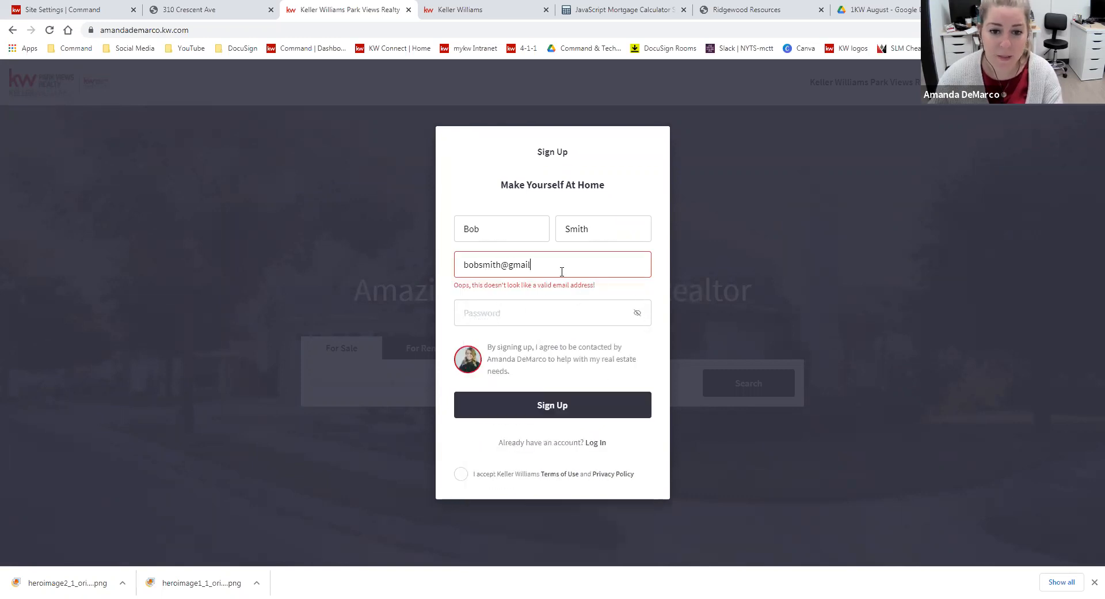
text(.com)
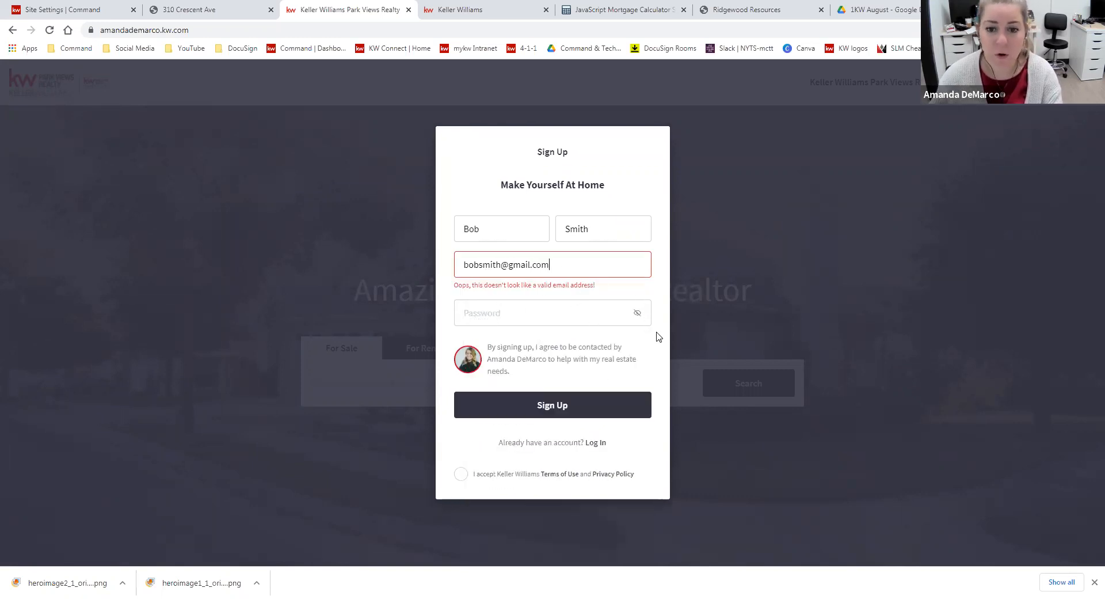
Enter a sample password in the visitor sign-up form, reveal its characters, and close the form without signing up
click(638, 307)
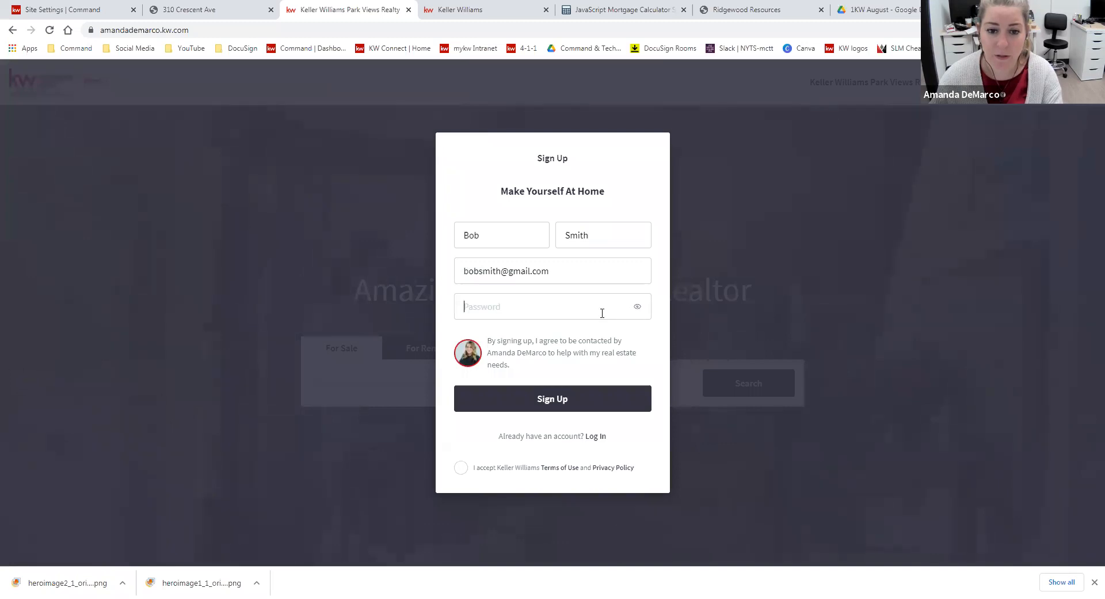
click(602, 313)
text(••••••)
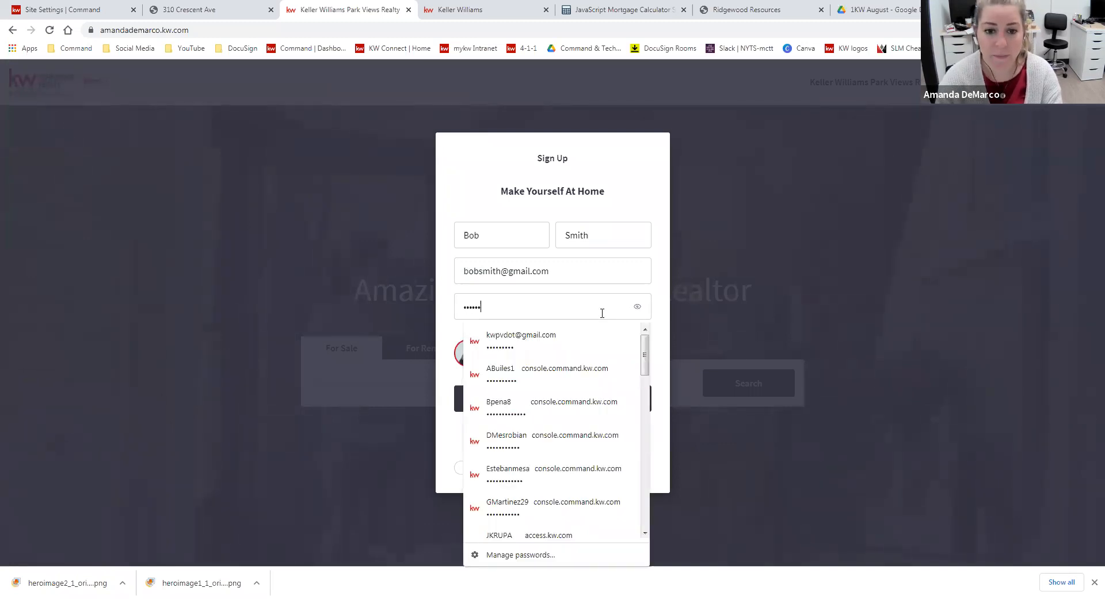
text(•)
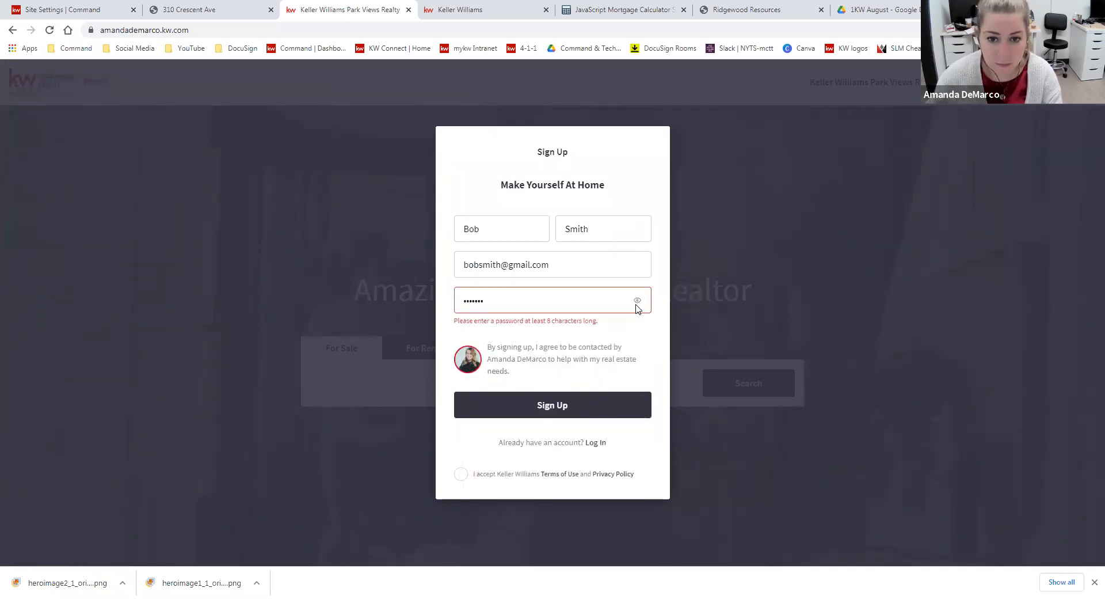
click(638, 307)
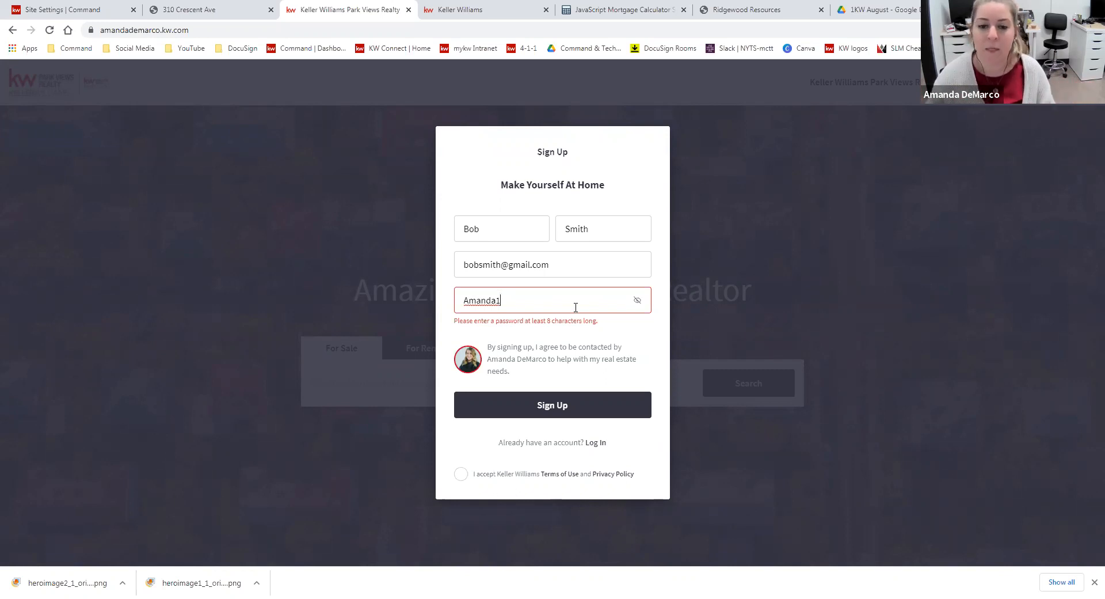
click(973, 183)
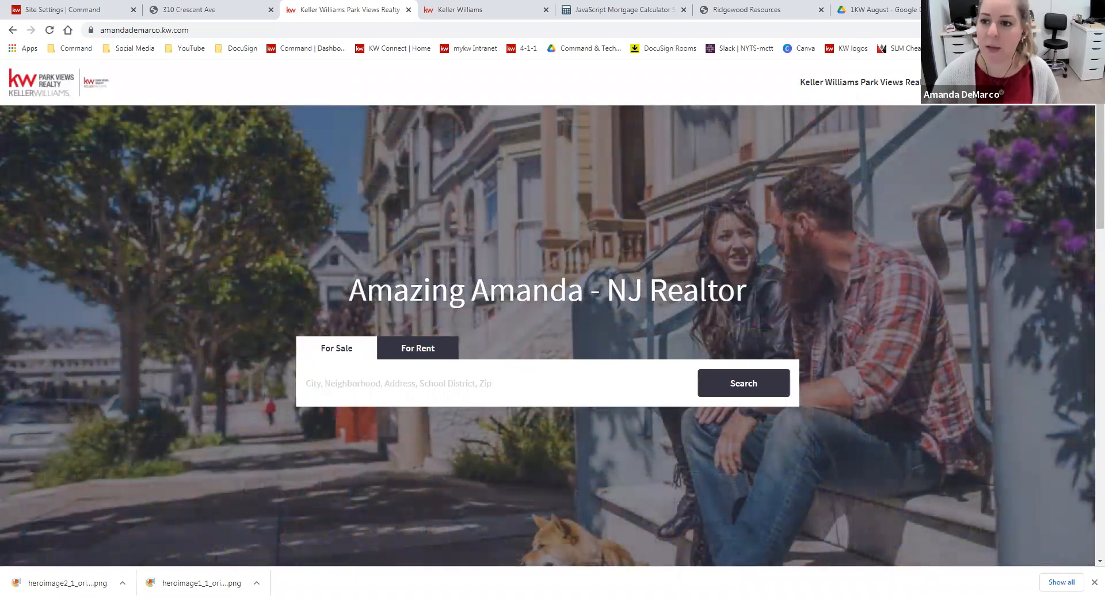
Log in to the live site with the agent's own account and close the browser's password-saving prompt
click(987, 83)
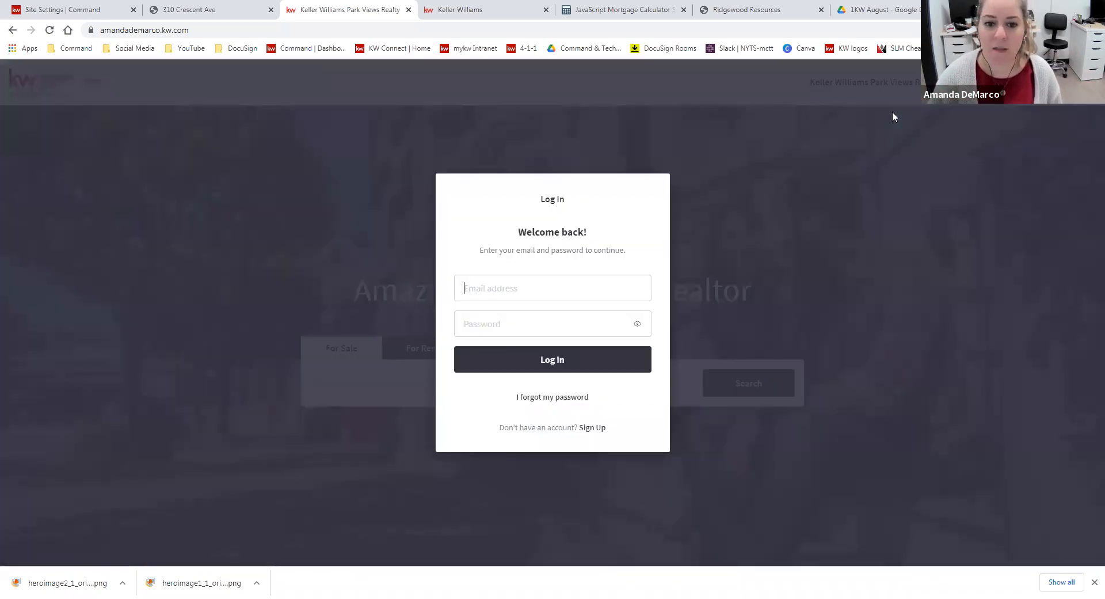
click(555, 371)
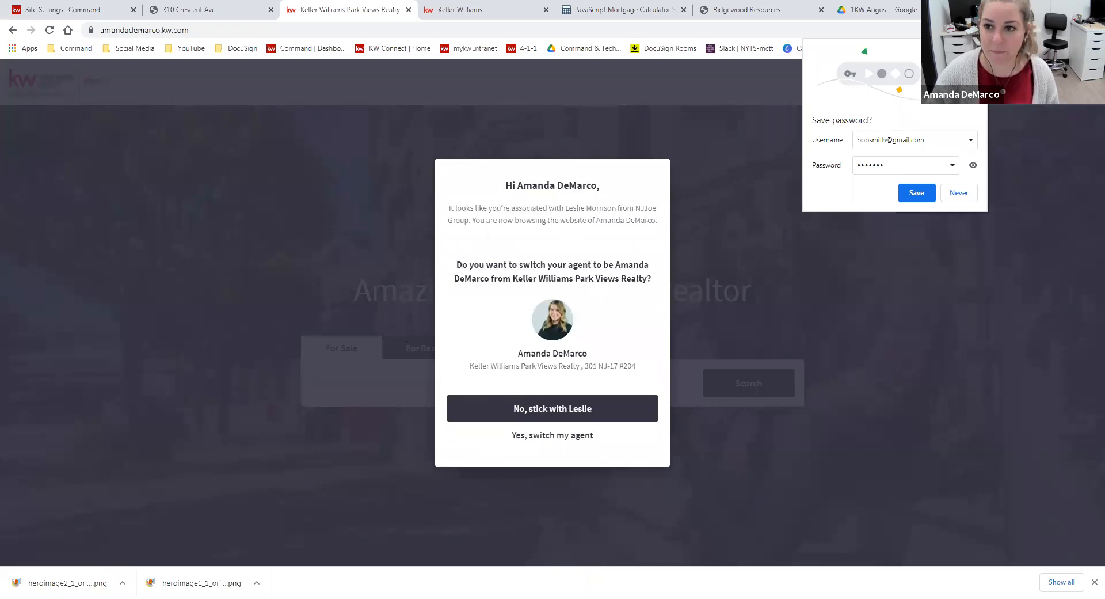
click(916, 192)
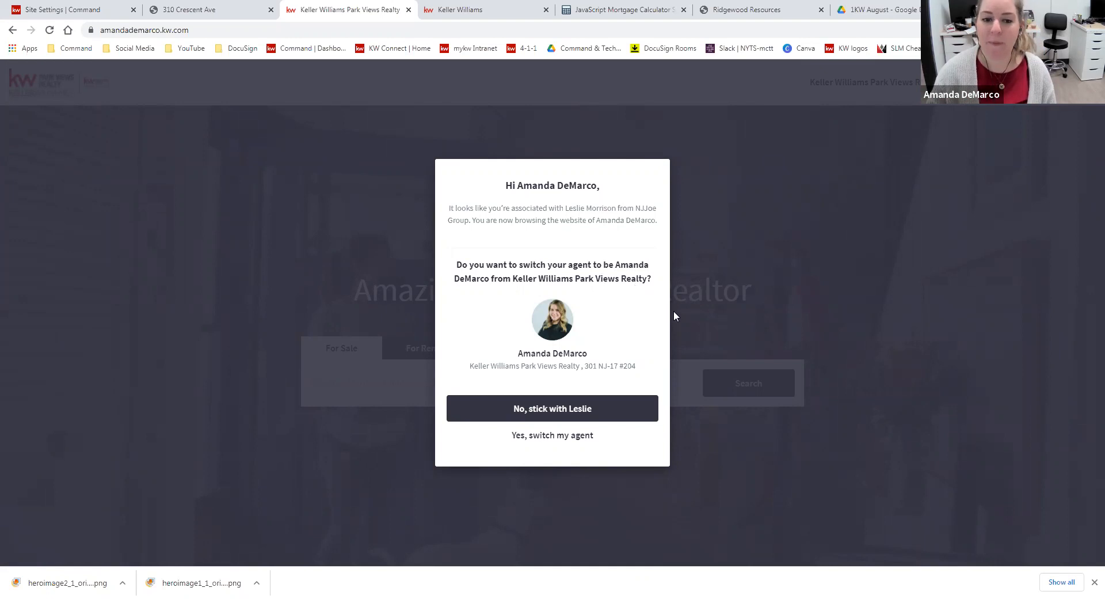
Keep the currently associated agent instead of switching to the agent whose site is being browsed
drag(101, 30, 190, 30)
click(617, 217)
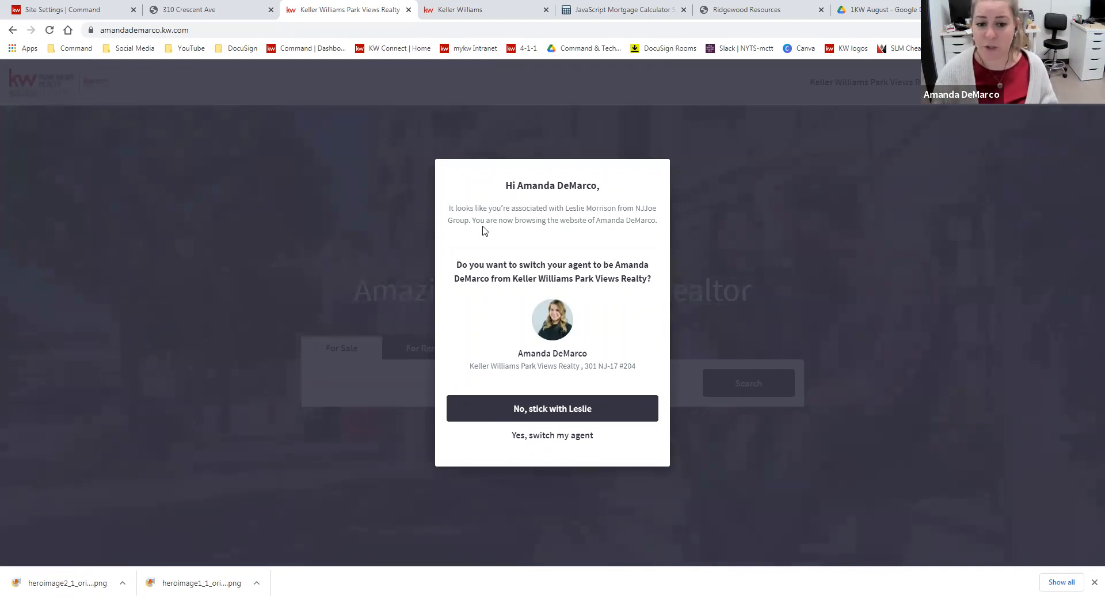
click(571, 414)
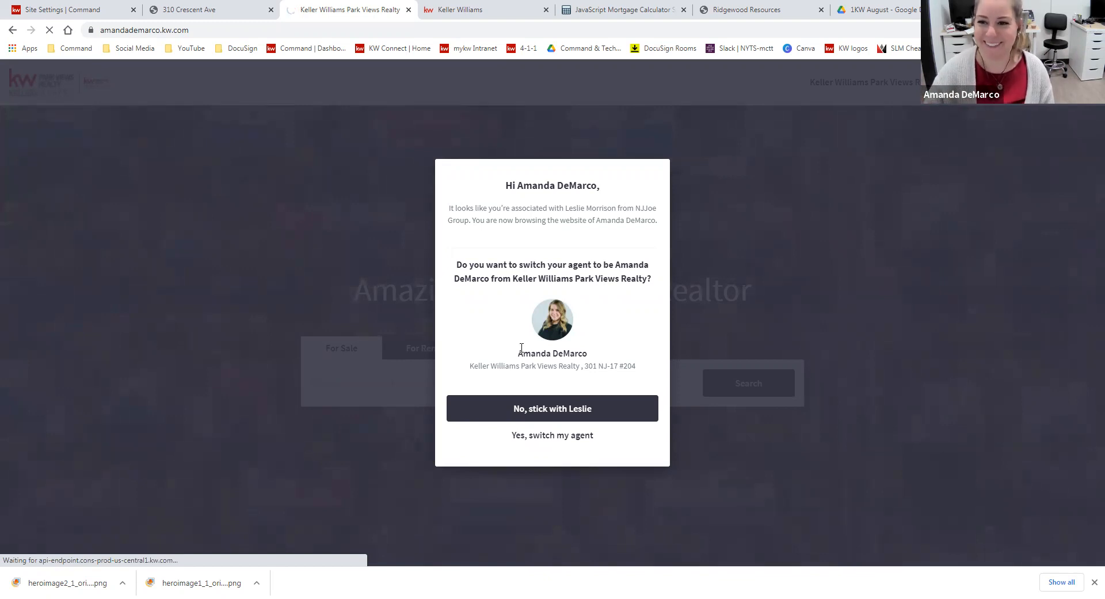
click(572, 408)
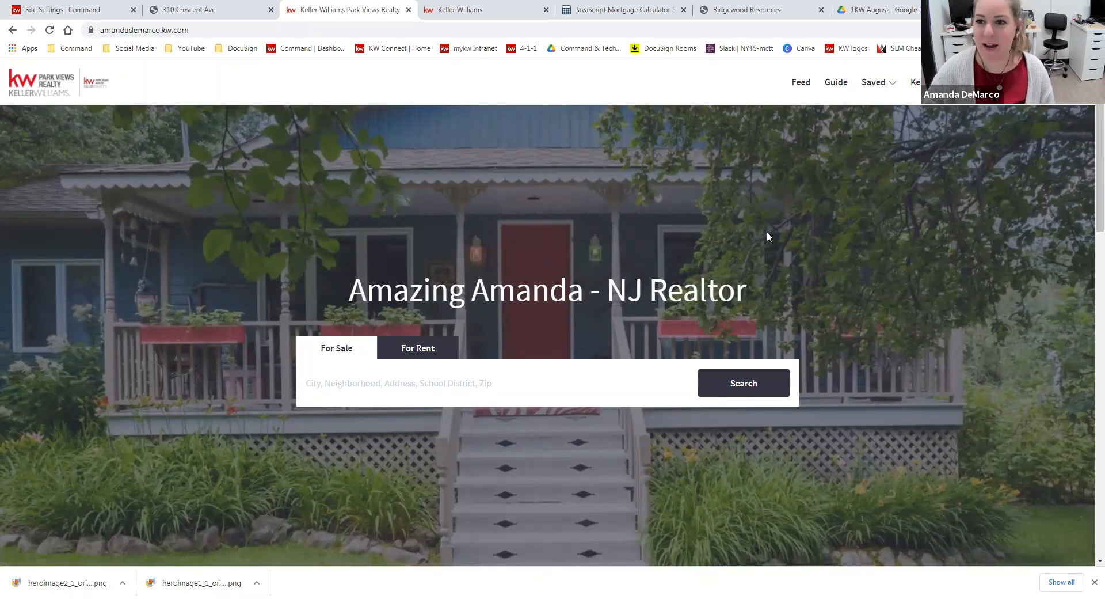
Look over the logged-in account options and review the full list of saved searches
mouse_move(1006, 82)
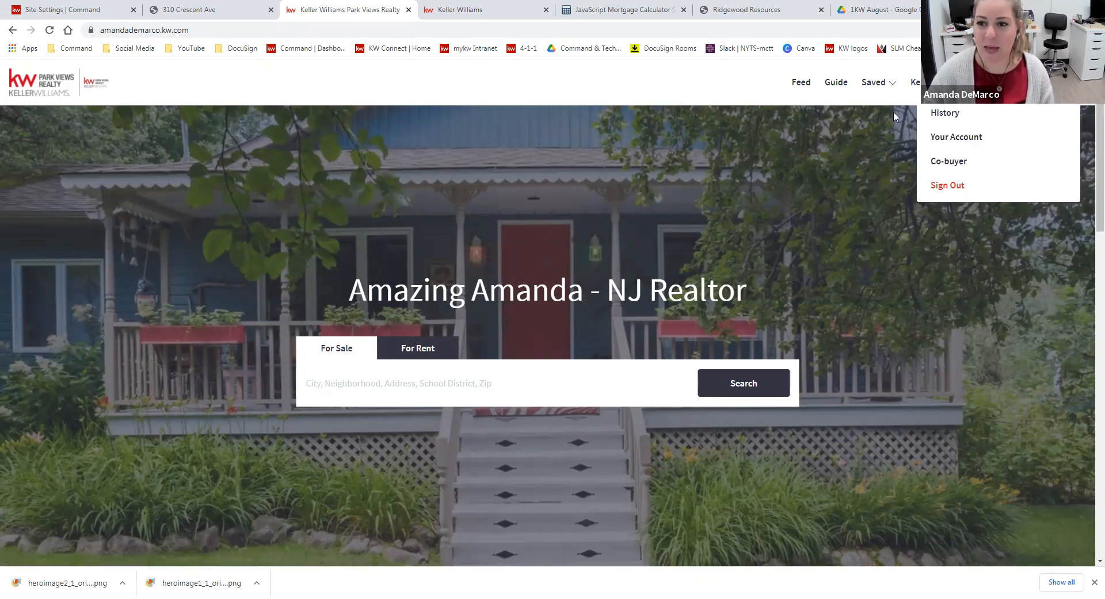
click(760, 193)
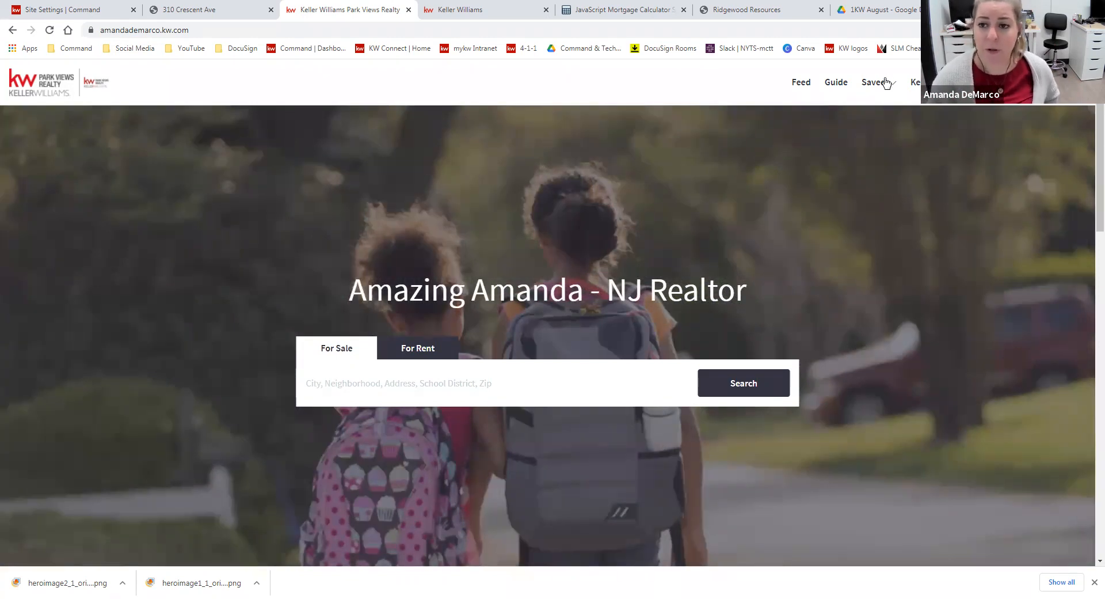
click(886, 83)
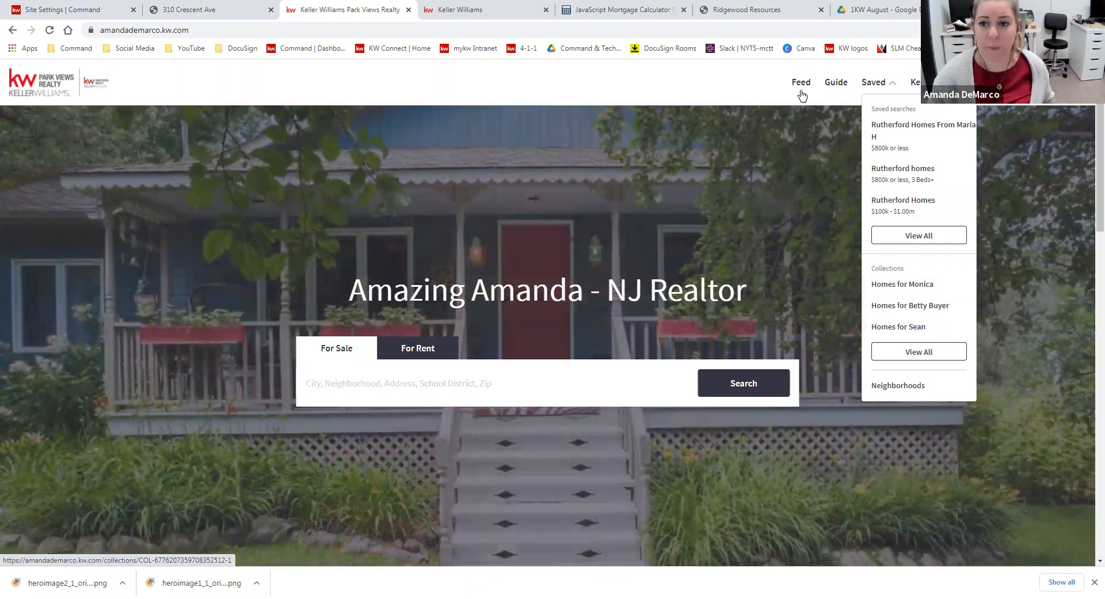
click(920, 231)
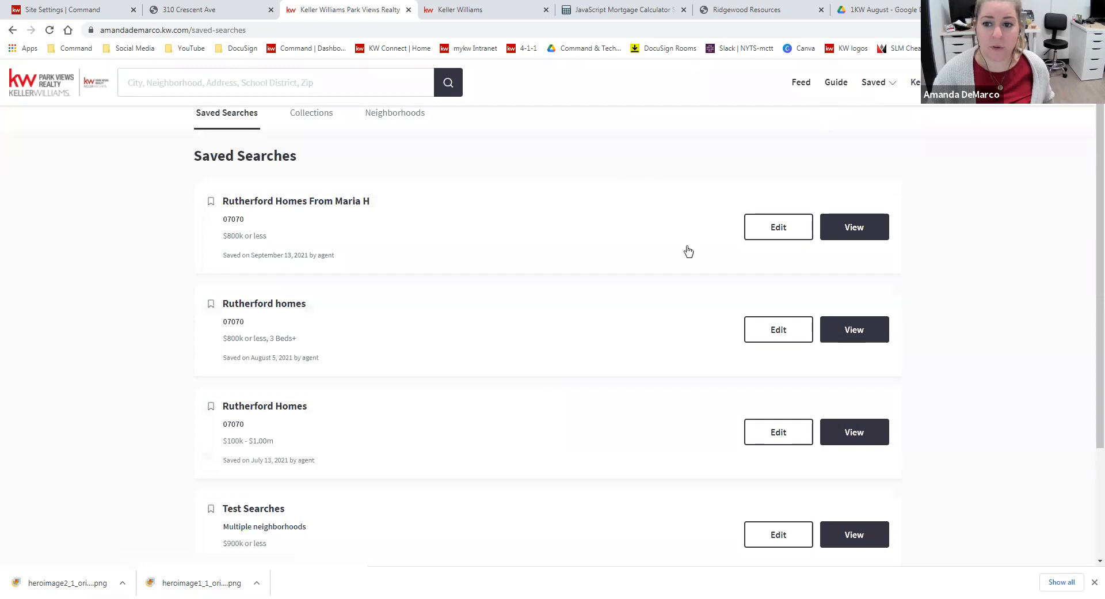
scroll(641, 323, down, 3)
scroll(650, 463, up, 3)
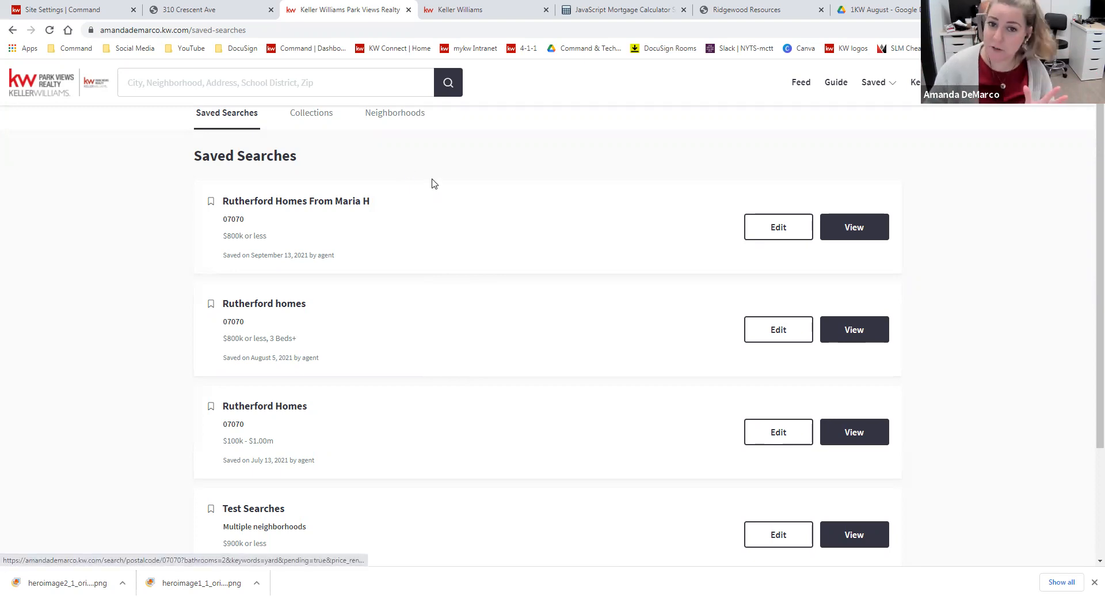
Create a new collection titled "Homes for" followed by the sample buyer's name
click(315, 119)
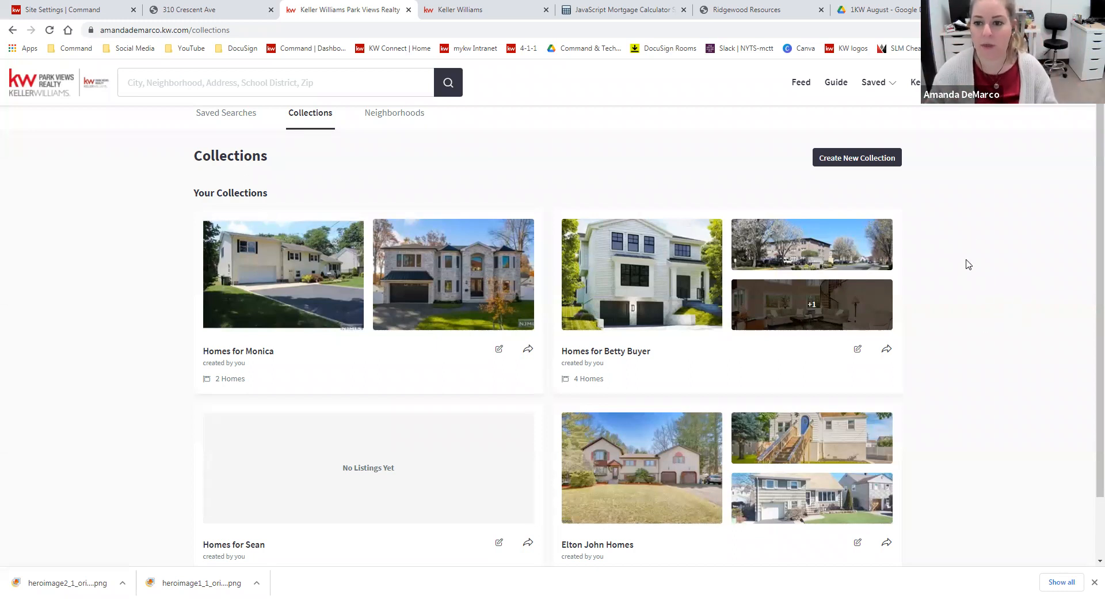
click(870, 162)
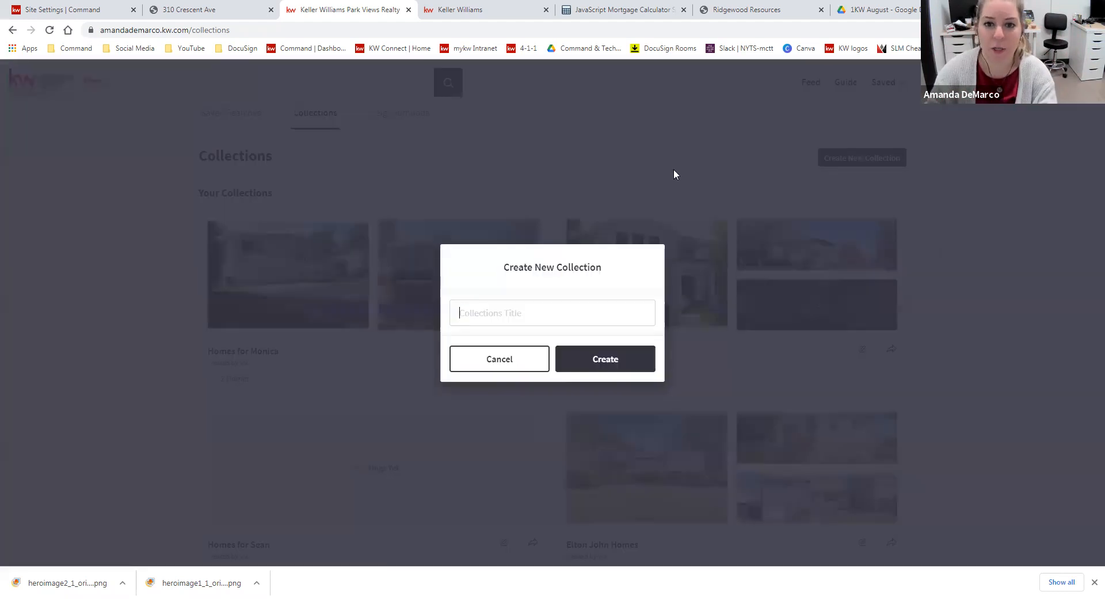
text(Homes for Bob Buyer)
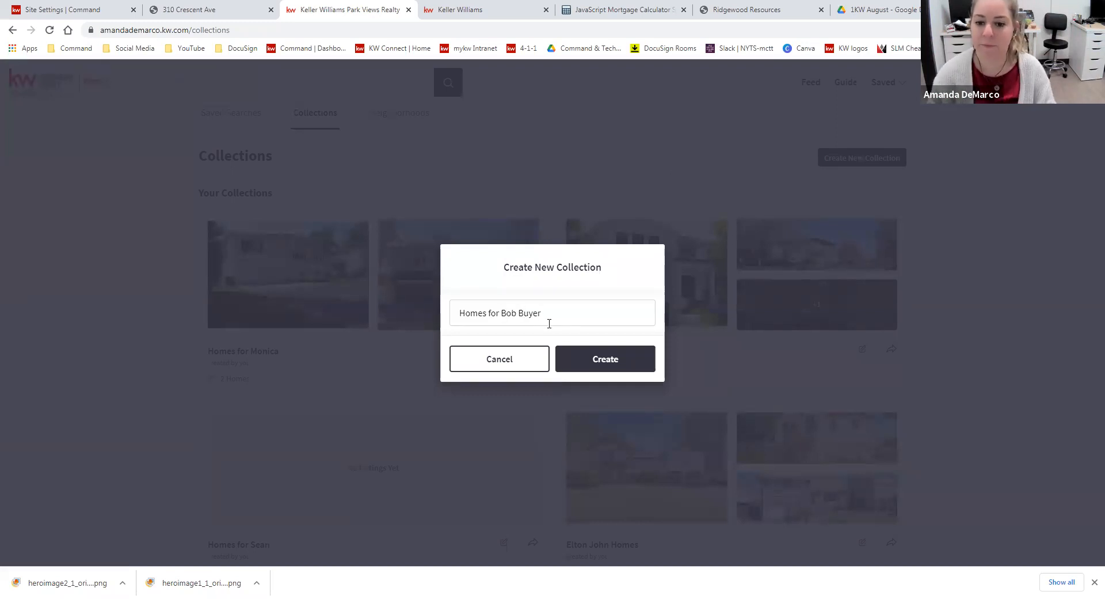
click(583, 365)
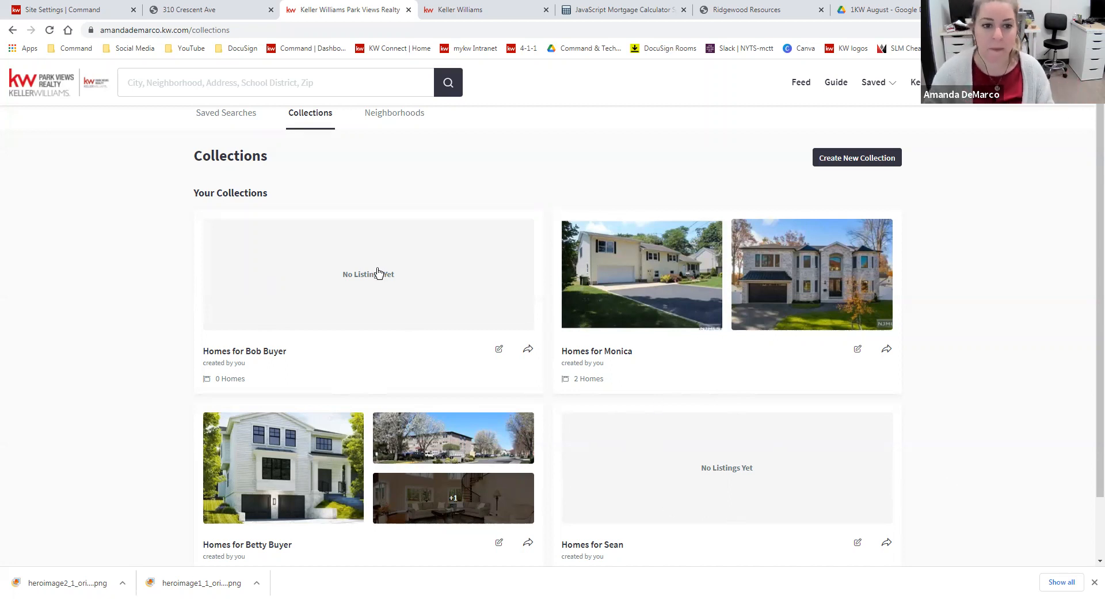
Open the new, empty collection, start a home search from it and allow the site to know the location
click(257, 358)
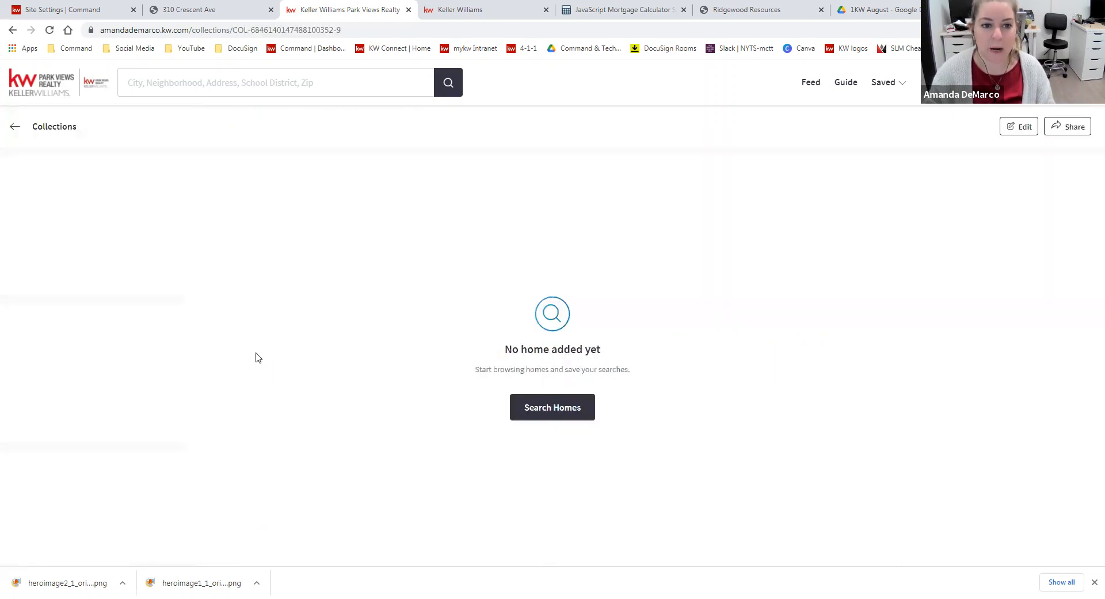
click(580, 411)
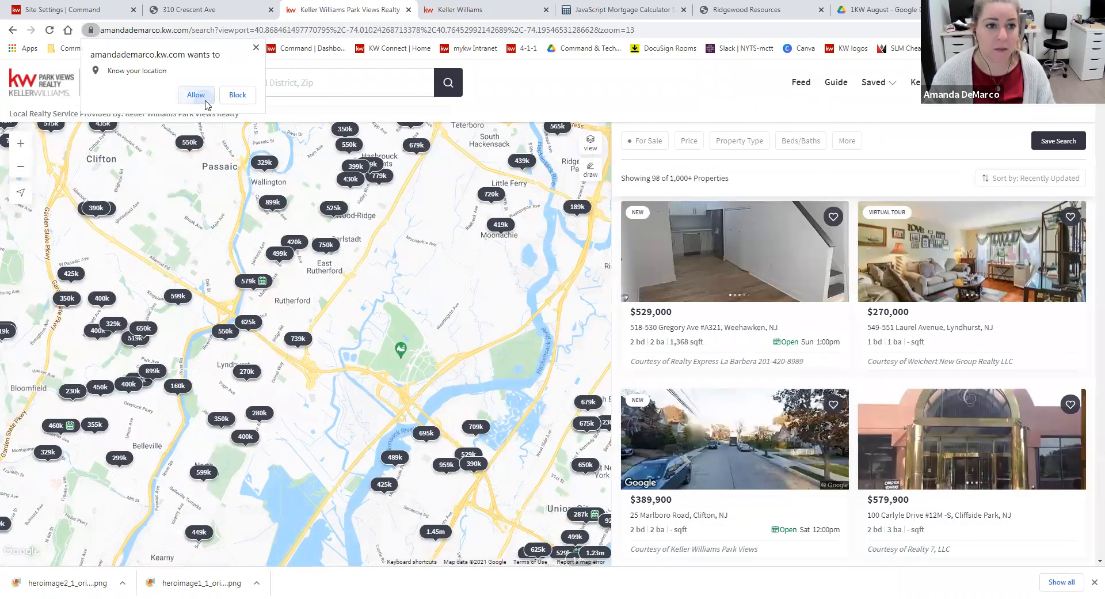
click(201, 96)
Add the $579,000 Rutherford listing to the sample buyer's new collection and save it
click(257, 287)
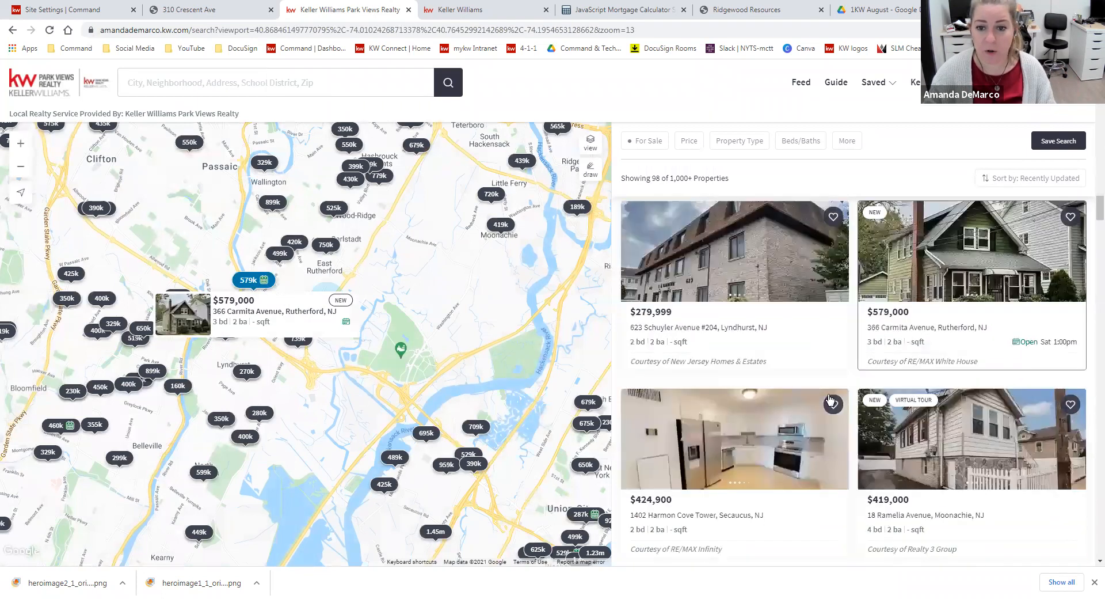
click(1071, 219)
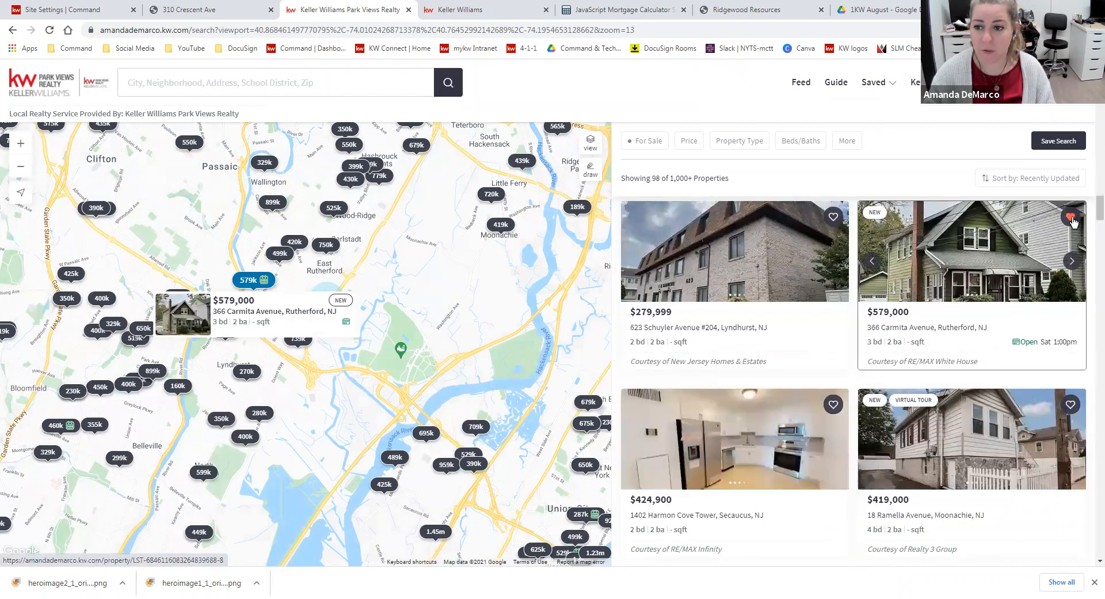
click(1071, 219)
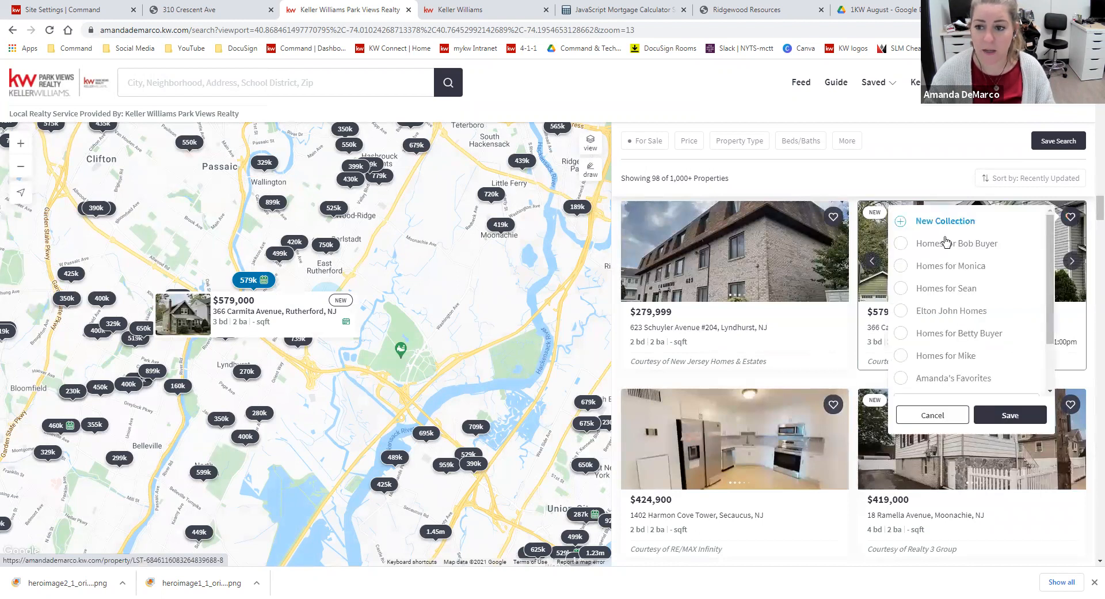
click(955, 247)
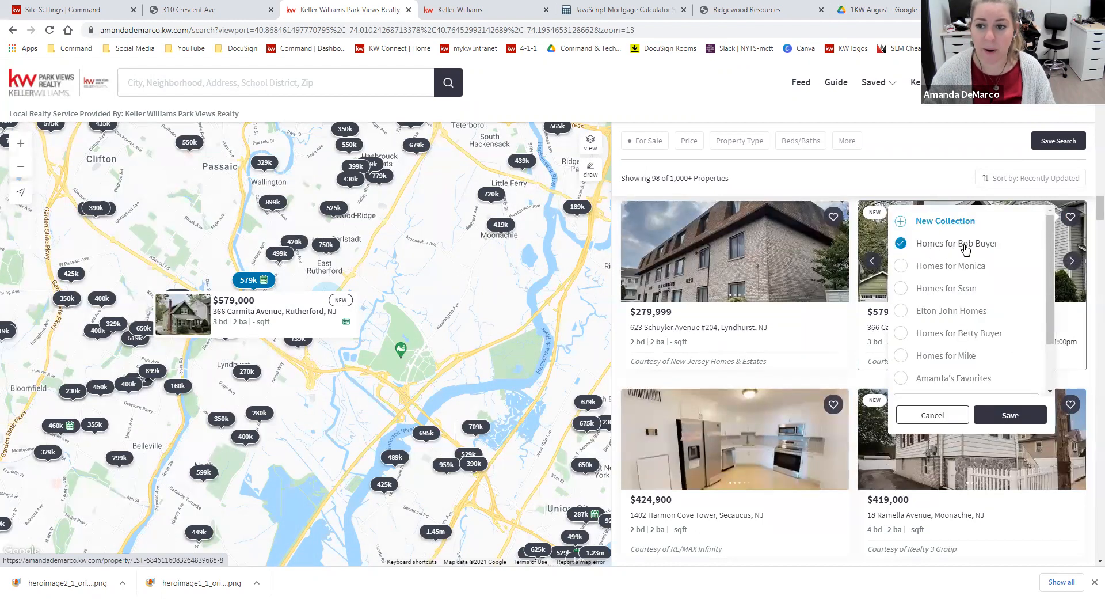
click(1002, 423)
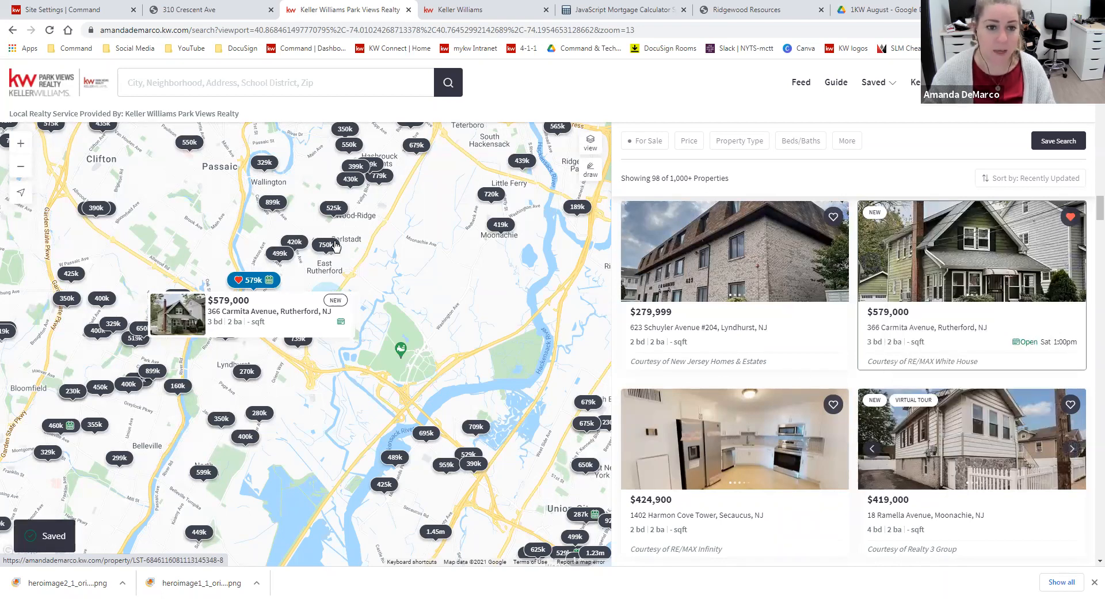
Try to add the $749,999 East Rutherford listing to the sample buyer's collection
scroll(748, 380, down, 9)
scroll(1036, 245, up, 3)
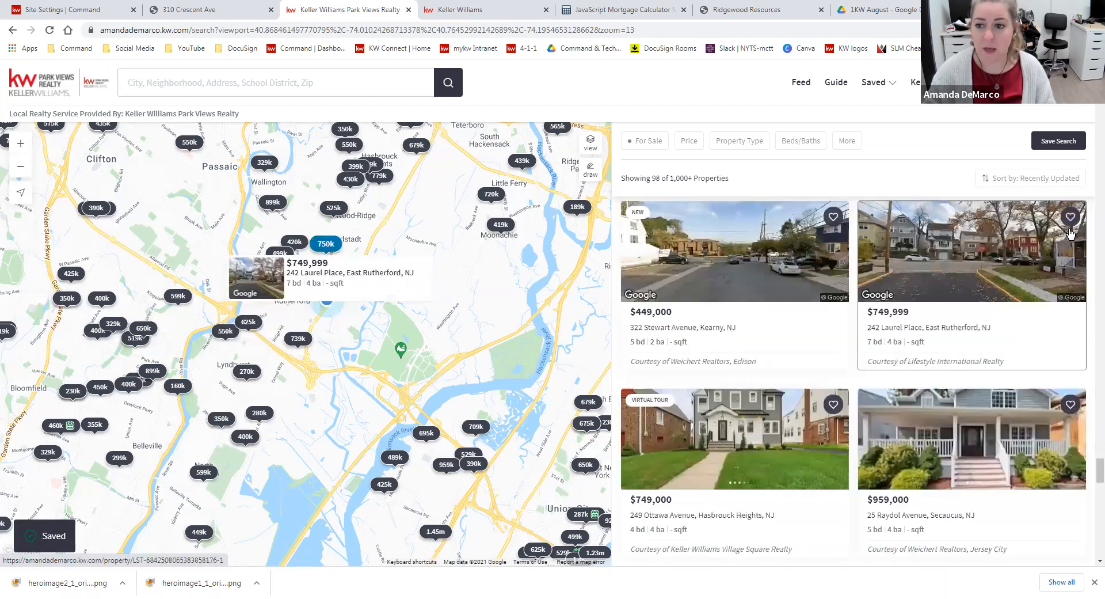
click(1070, 216)
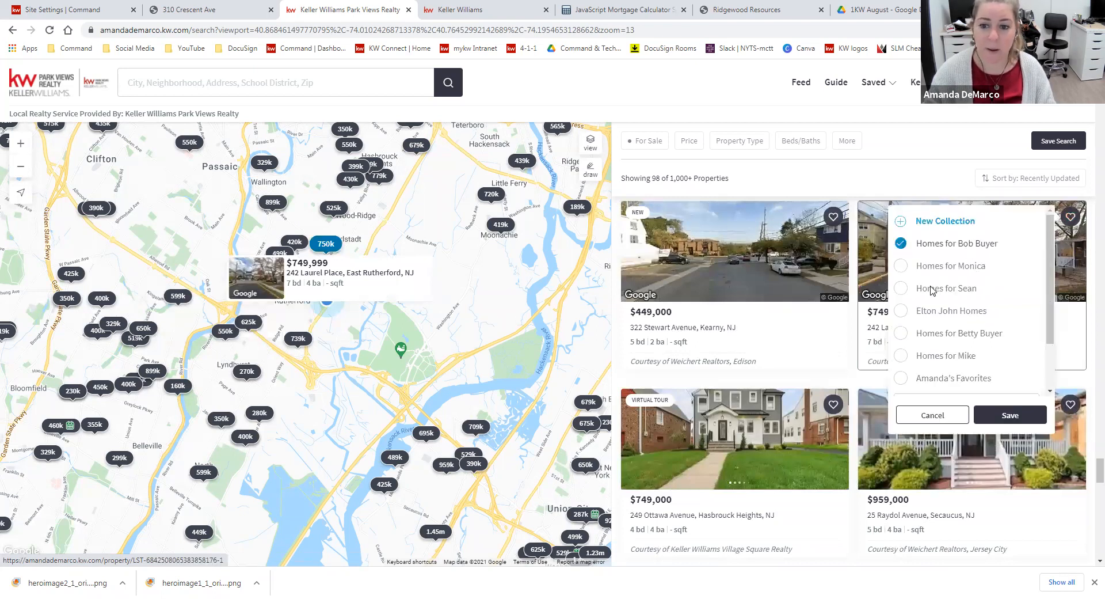
click(834, 404)
click(863, 433)
Save the $598,900 Nutley Twp. listing and the $439,000 Little Ferry listing to the sample buyer's collection
click(181, 299)
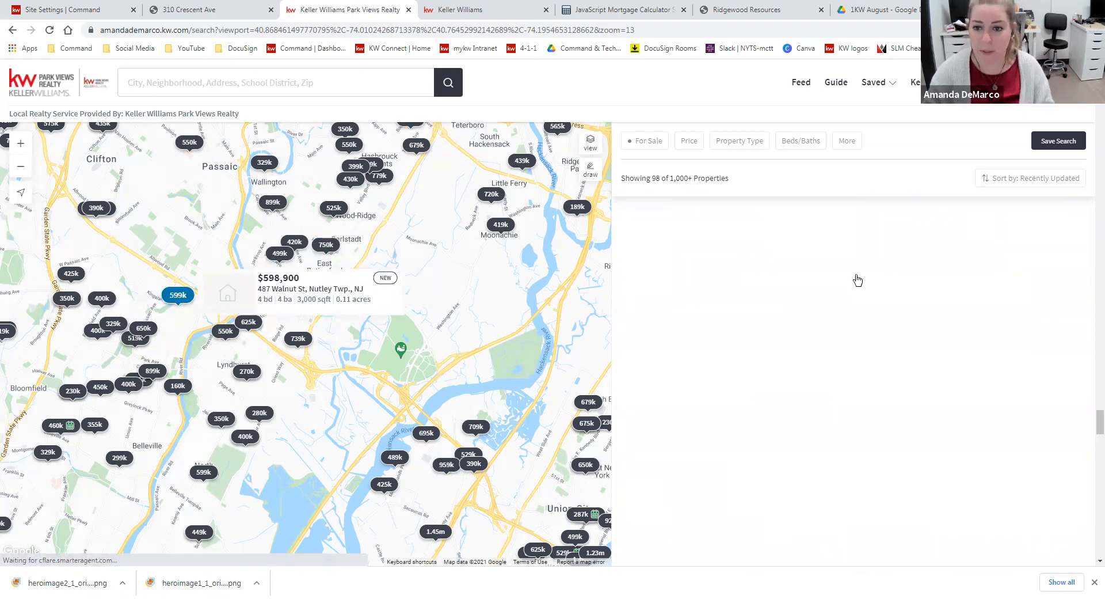
click(929, 246)
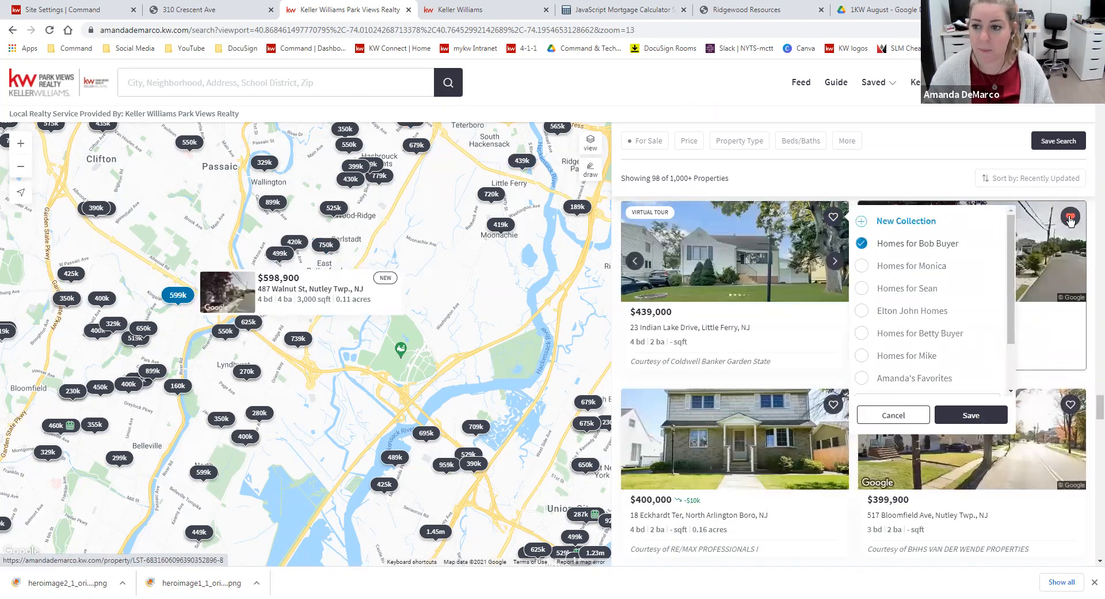
click(1010, 415)
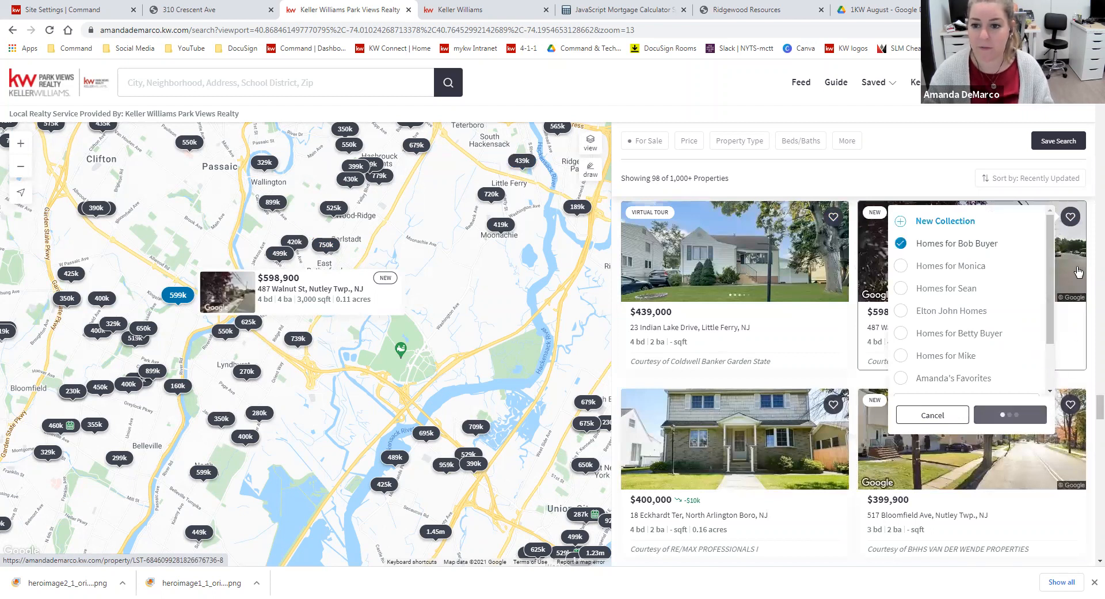
click(832, 217)
click(861, 243)
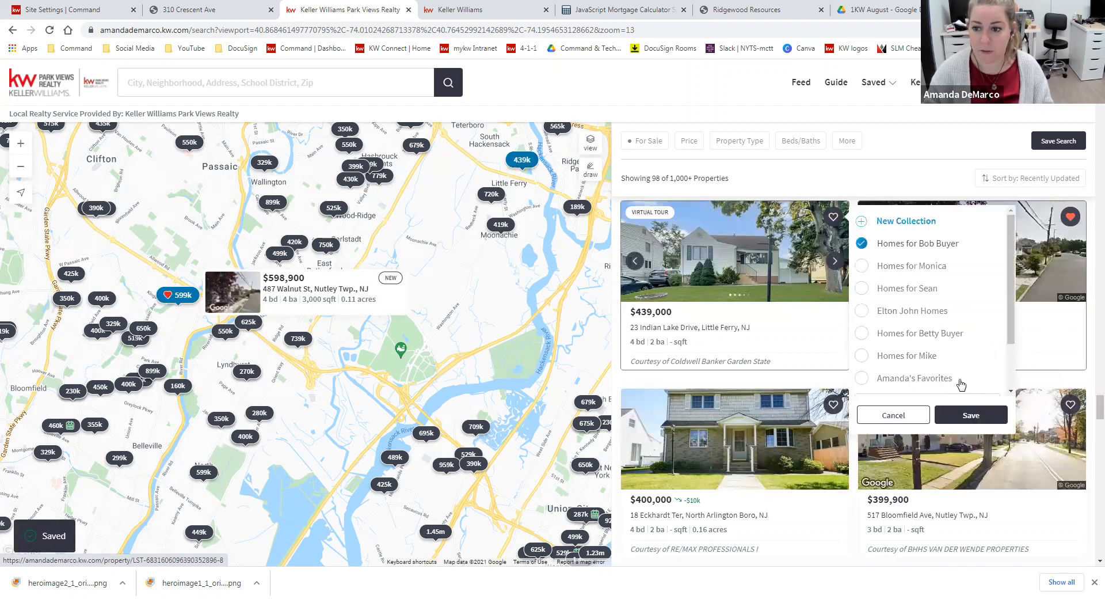
click(971, 415)
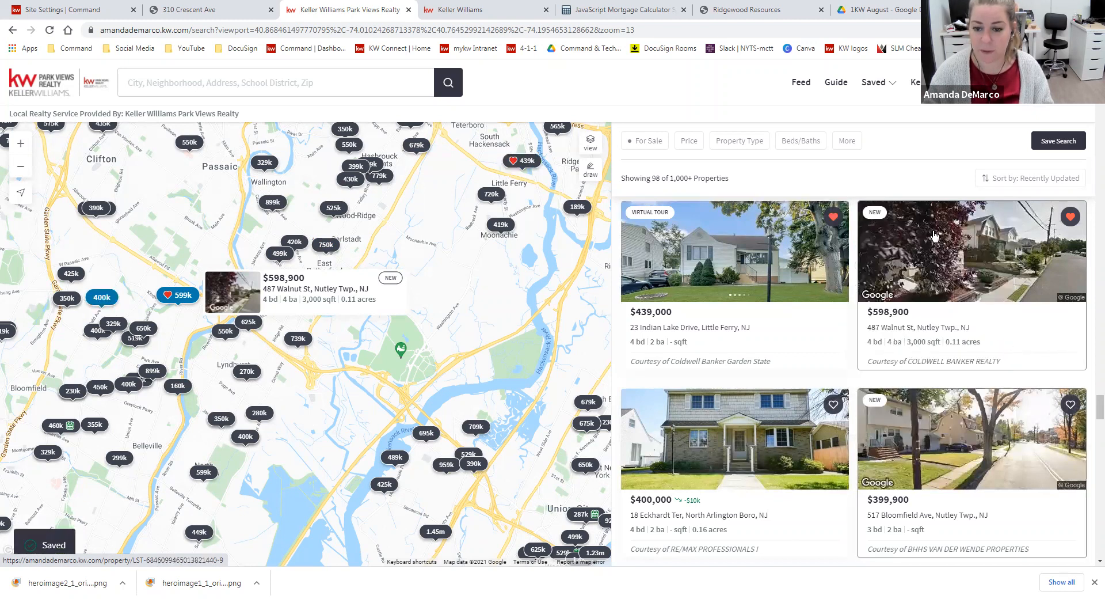
Save the $400,000 North Arlington Boro listing to the sample buyer's collection
click(832, 404)
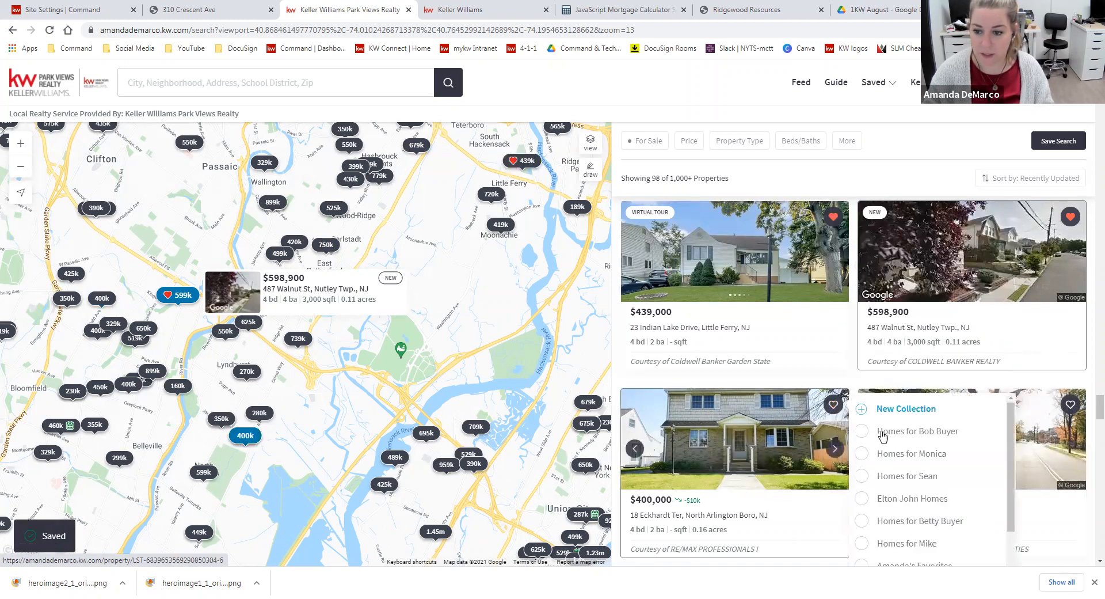
click(862, 433)
scroll(972, 507, down, 3)
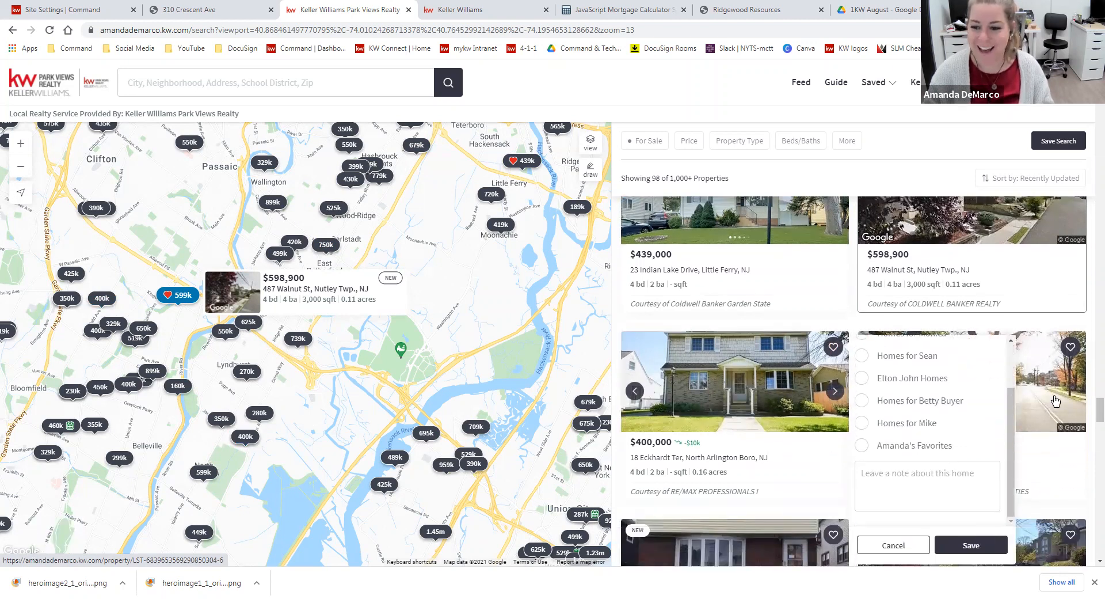
click(982, 546)
Choose the sample buyer's collection for the $399,900 Nutley Twp. listing and go to its note field
scroll(1001, 313, down, 2)
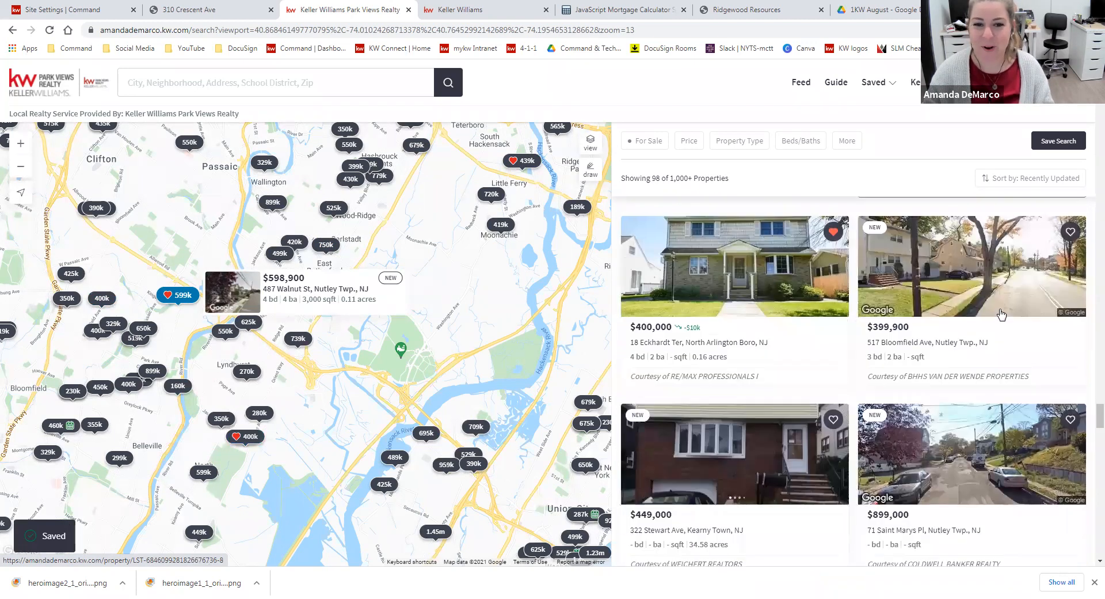
click(1070, 231)
scroll(976, 339, down, 3)
scroll(978, 351, up, 2)
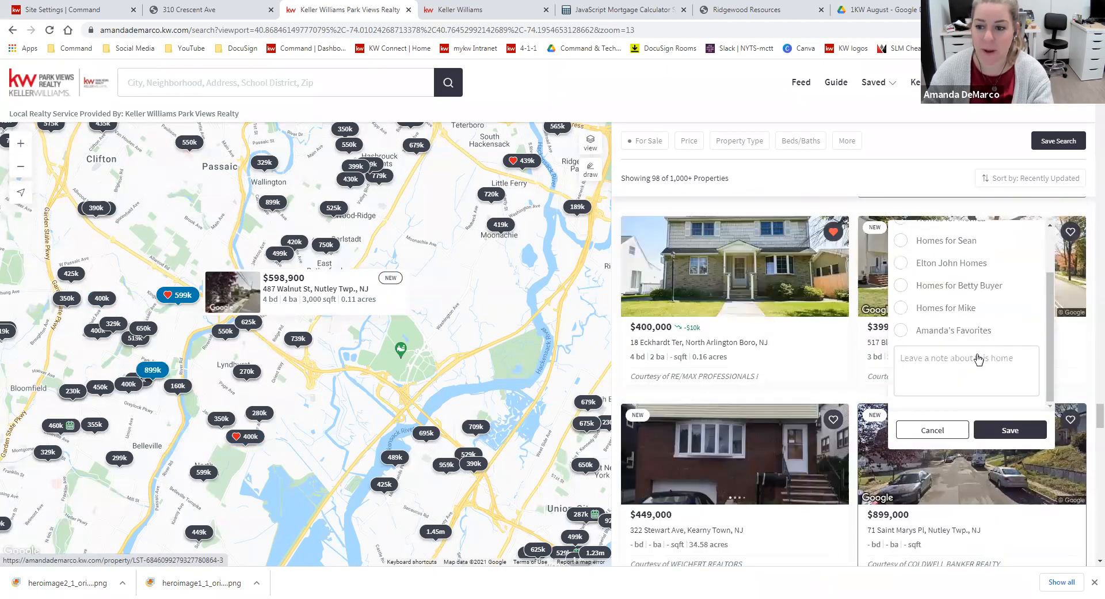
click(1070, 232)
click(950, 261)
scroll(971, 334, down, 2)
scroll(921, 369, up, 1)
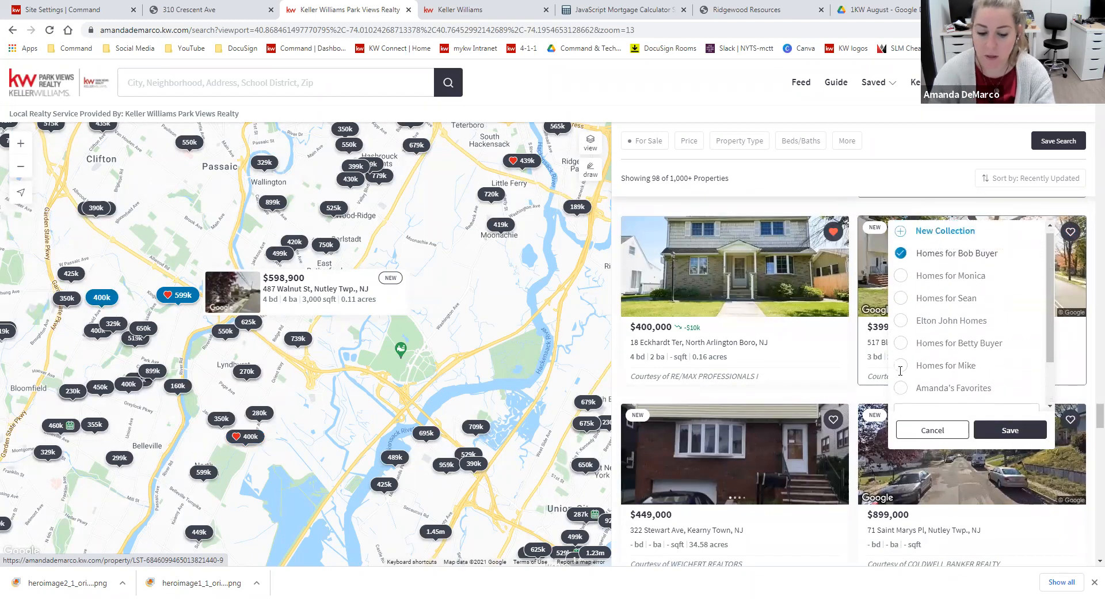
Add a note asking the buyer's opinion of the home and offering a tour next weekend, and save the listing to the collection
text(Bob, what do you think of this home? We c)
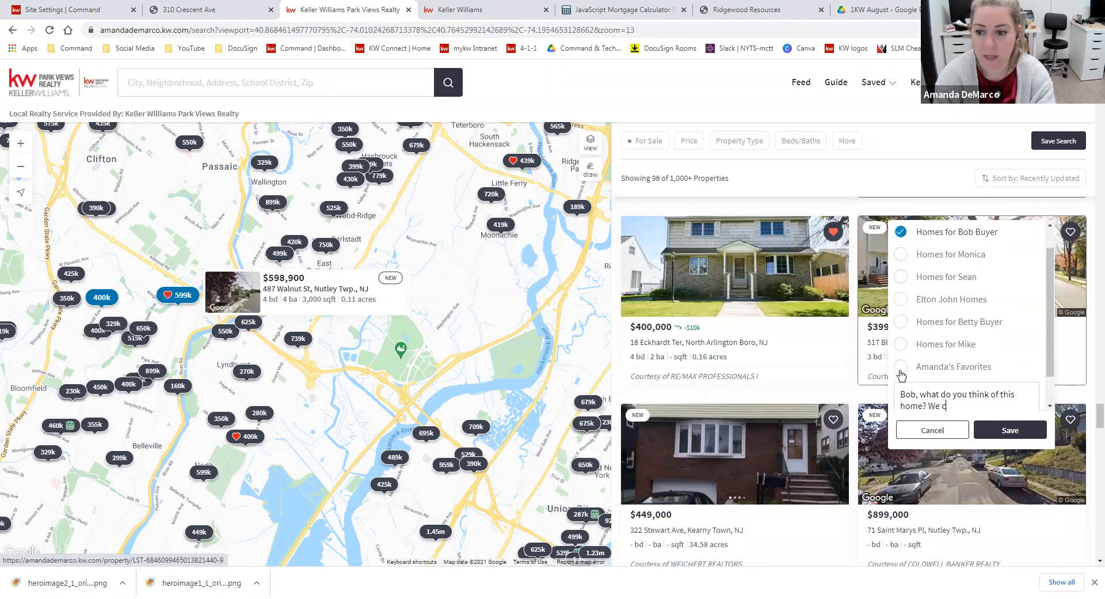
text(an tour it)
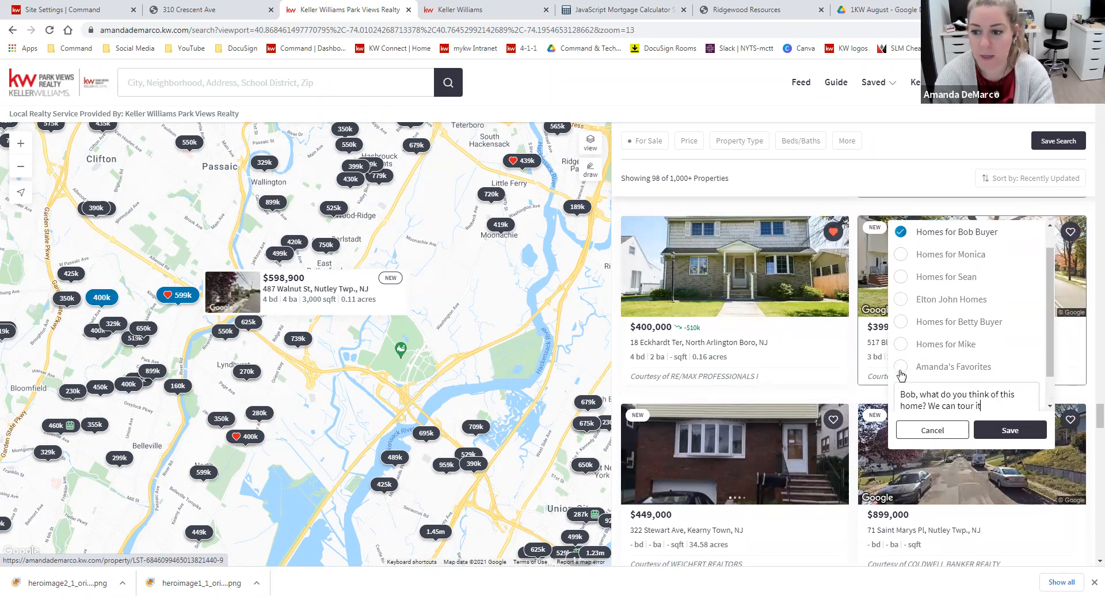
text( next weekend.)
click(997, 436)
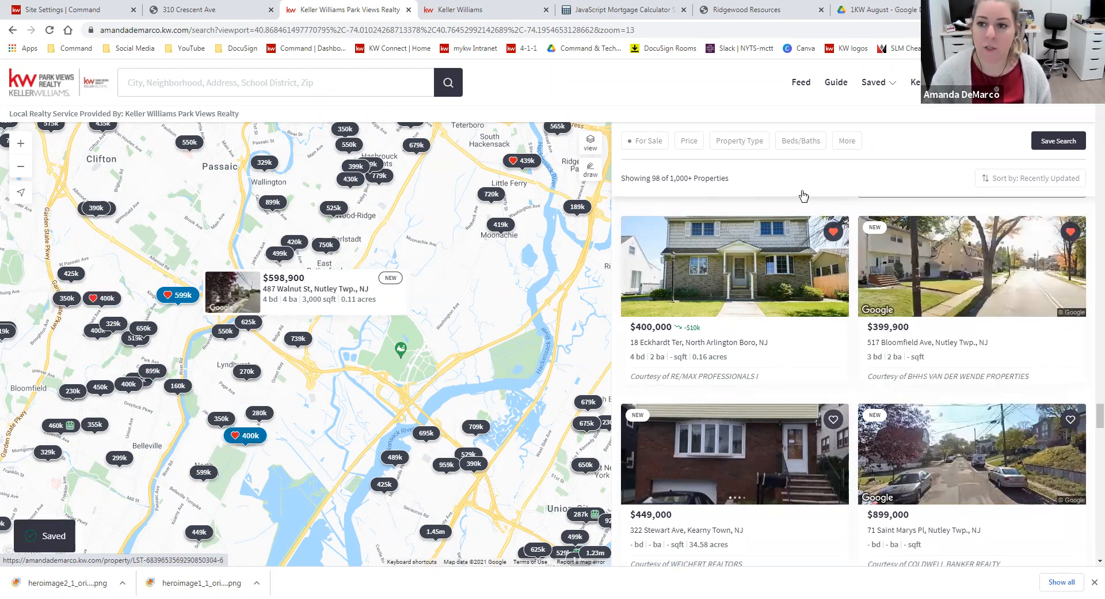
Open the sample buyer's collection from the saved items
click(891, 87)
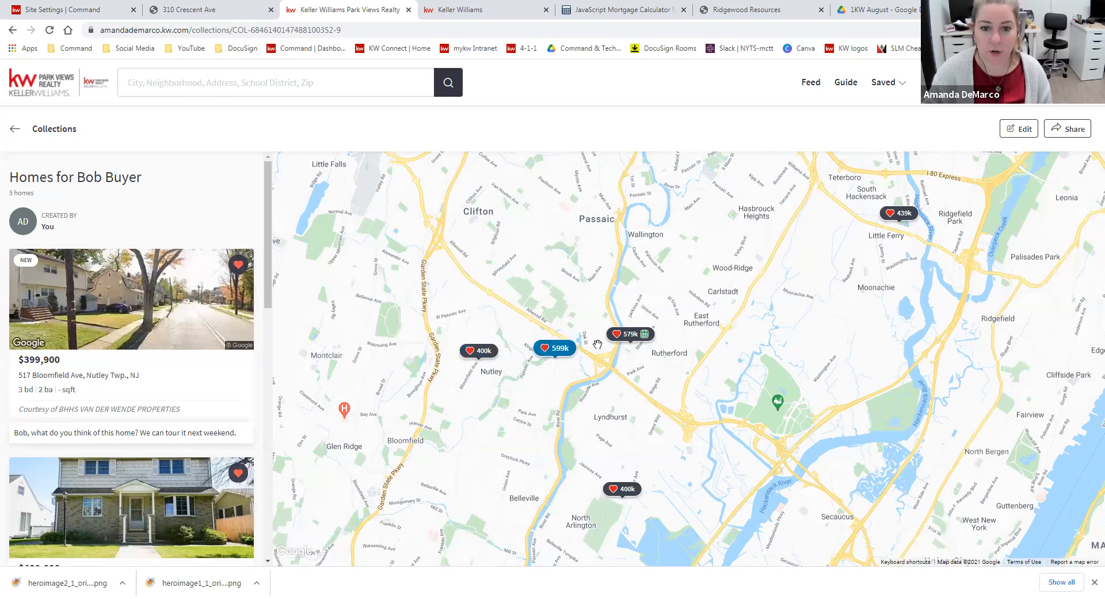
scroll(88, 314, down, 1)
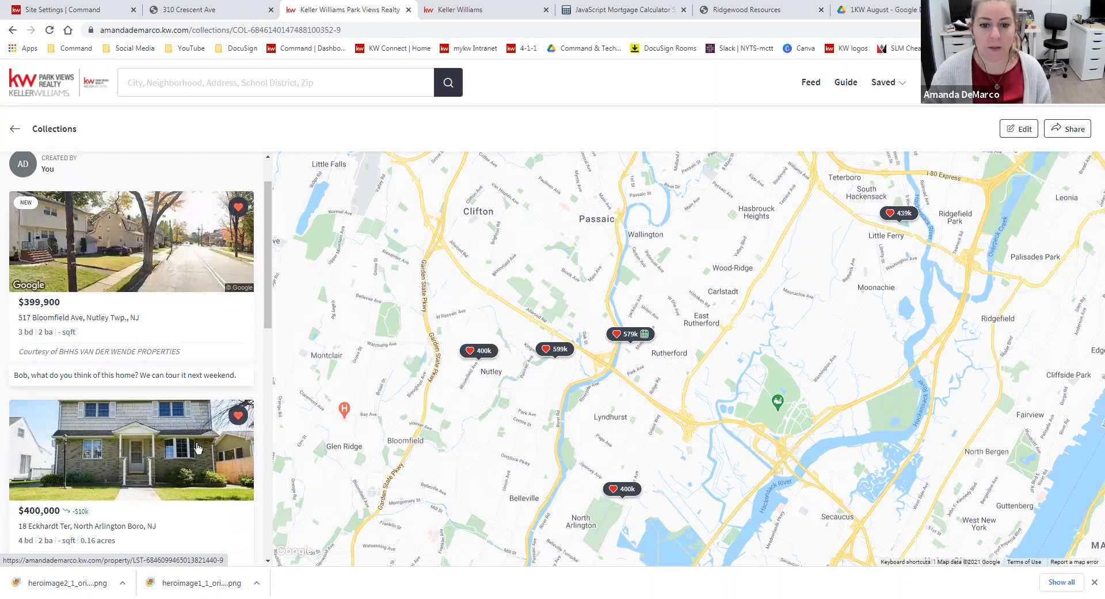
View the note on the $399,900 listing without changing it and look through the other homes in the collection
drag(13, 375, 246, 386)
click(159, 374)
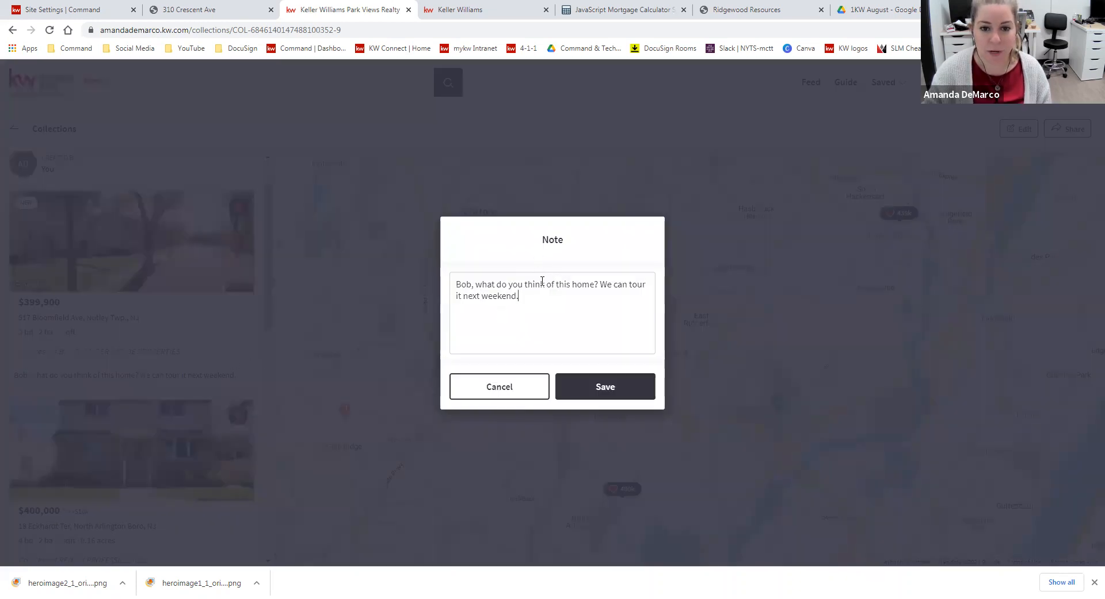
click(520, 303)
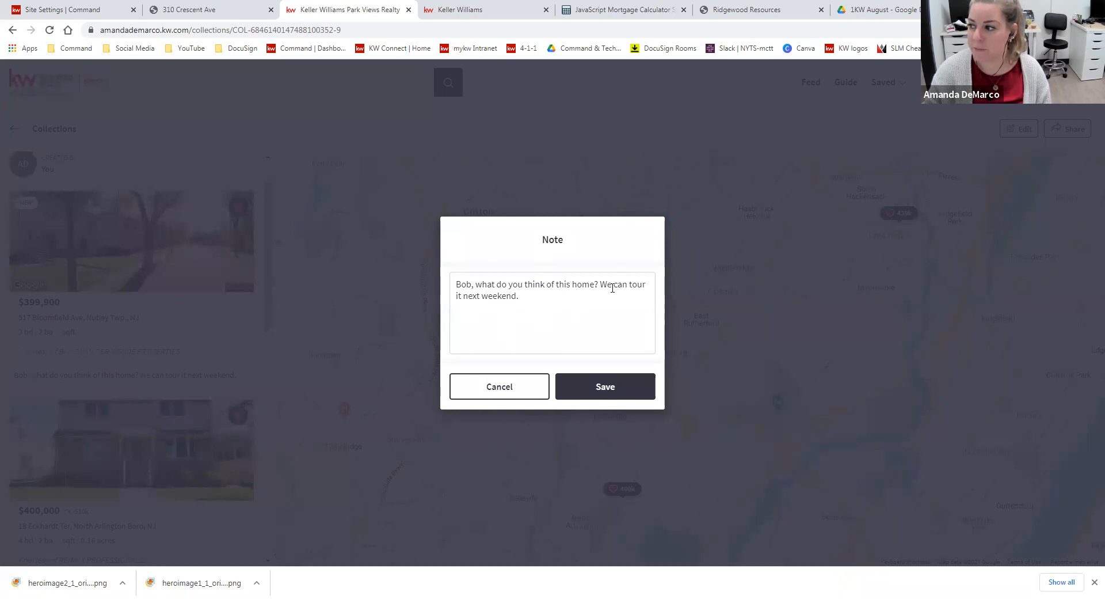
click(519, 389)
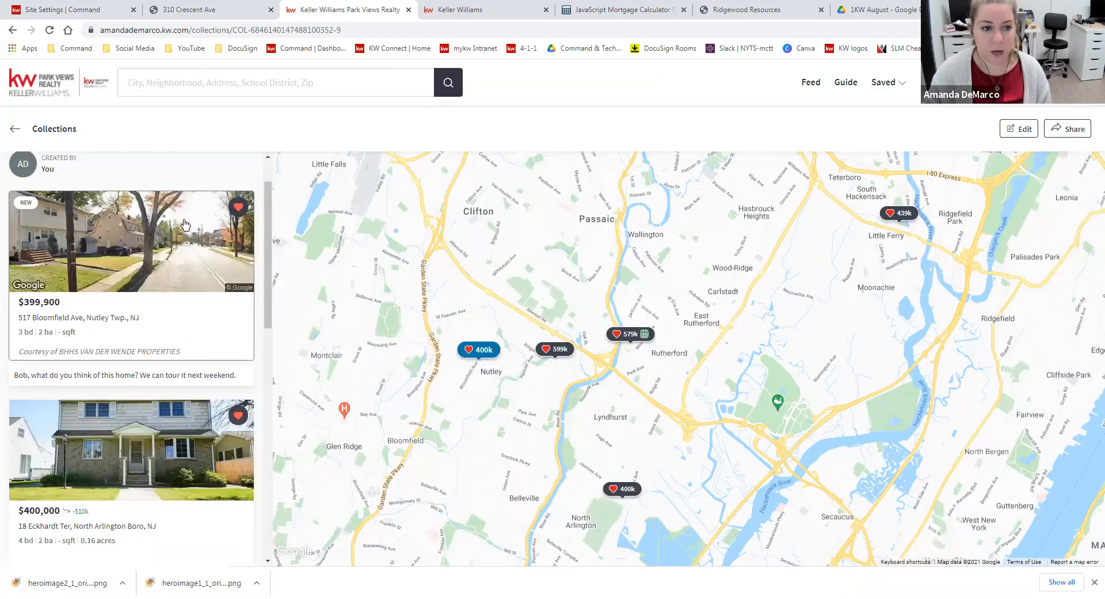
scroll(161, 371, down, 2)
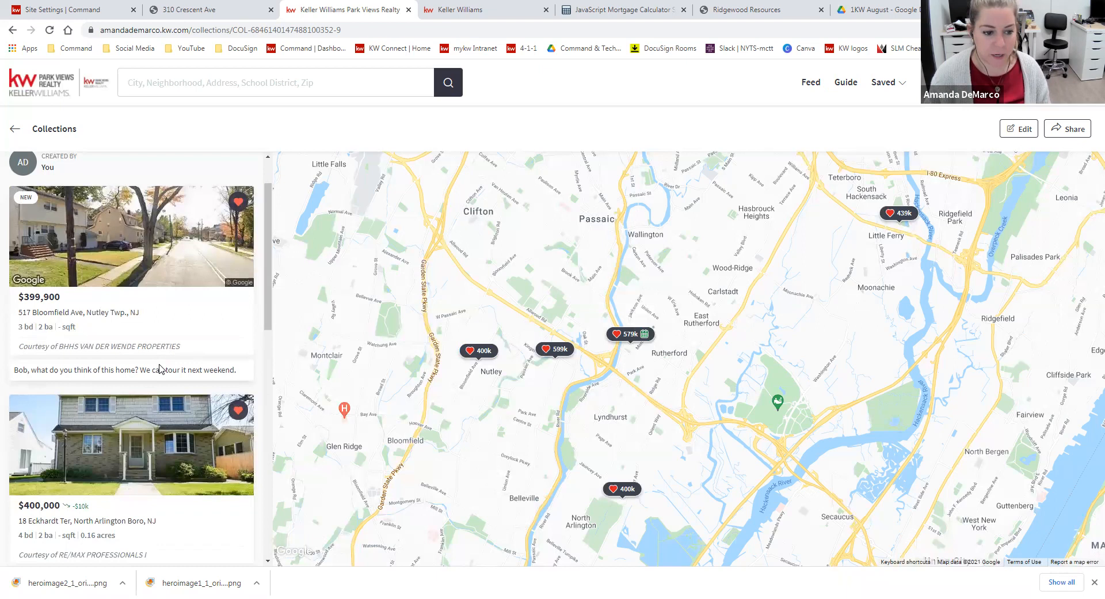
scroll(161, 374, down, 10)
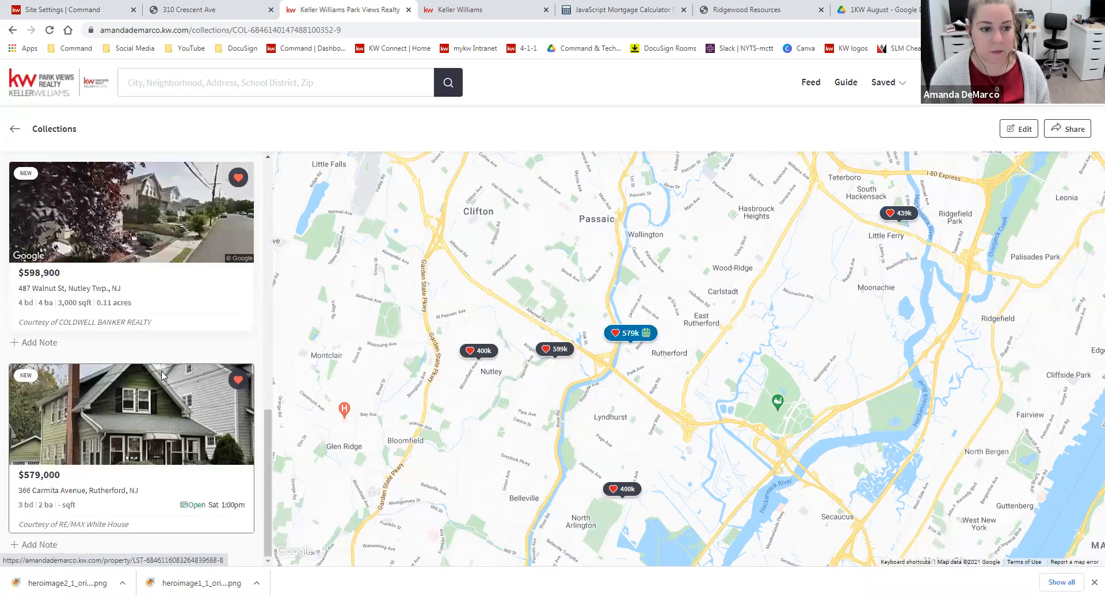
scroll(163, 376, up, 9)
scroll(163, 376, up, 5)
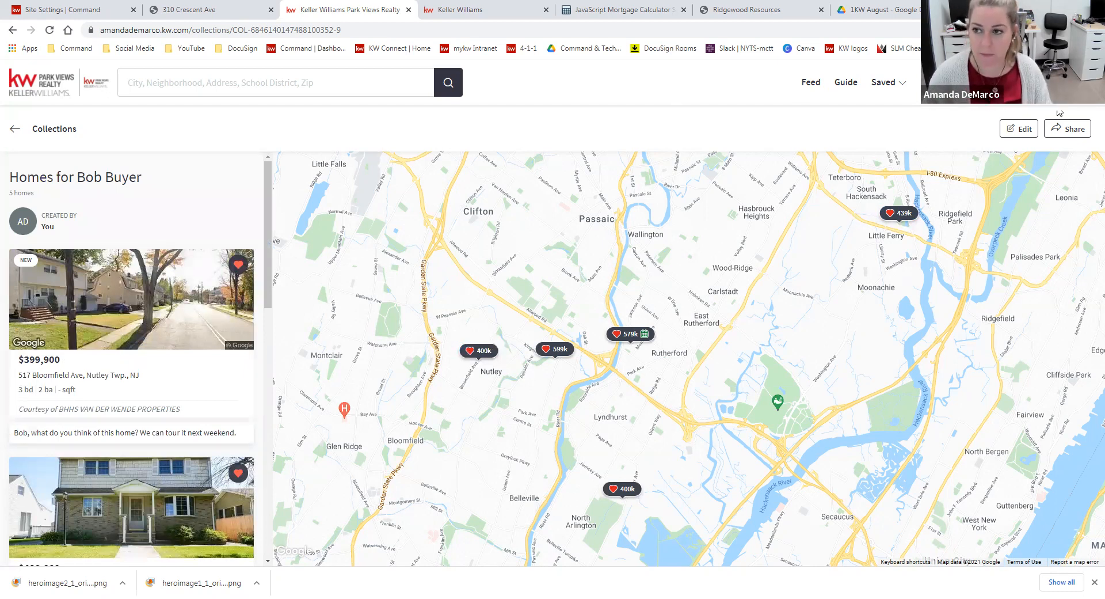
Share the collection by adding a collaborator with the buyer's first name, last name and e-mail
click(1075, 136)
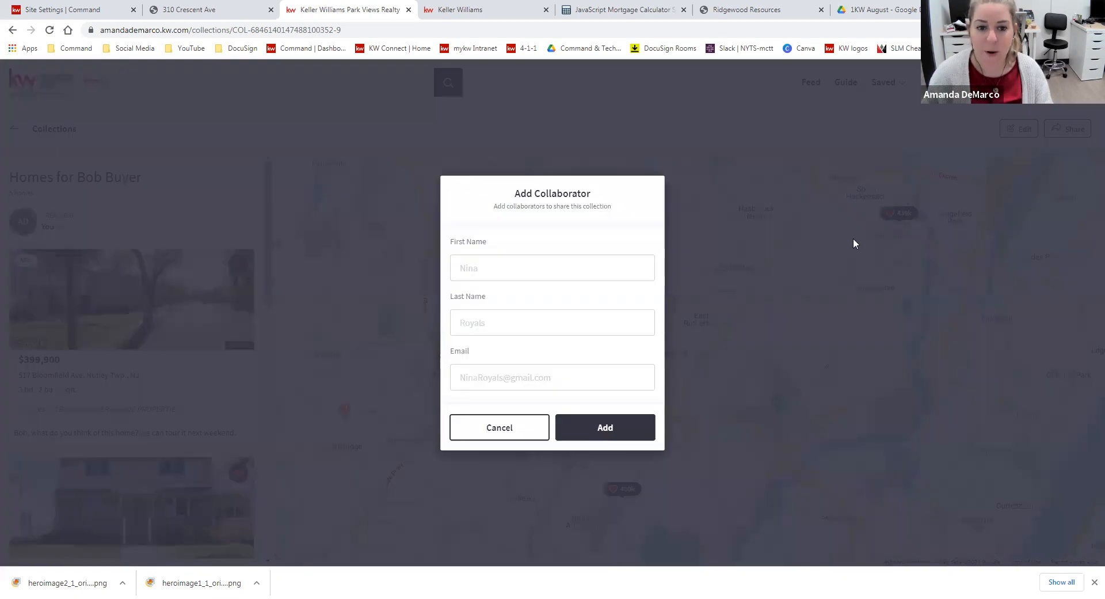
click(509, 266)
text(Bob)
text(Smith)
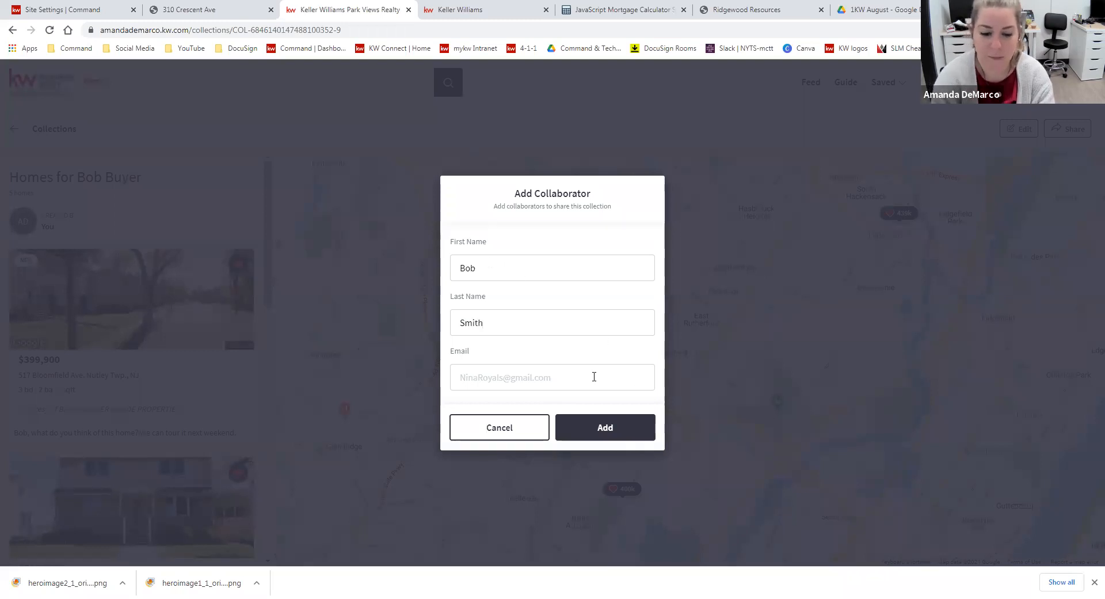
click(594, 377)
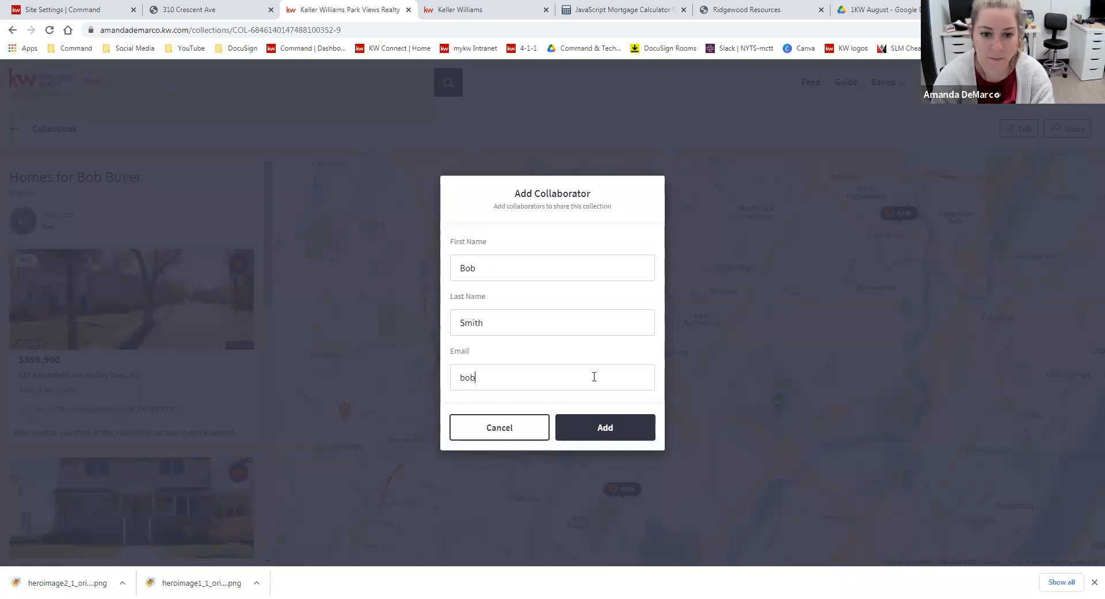
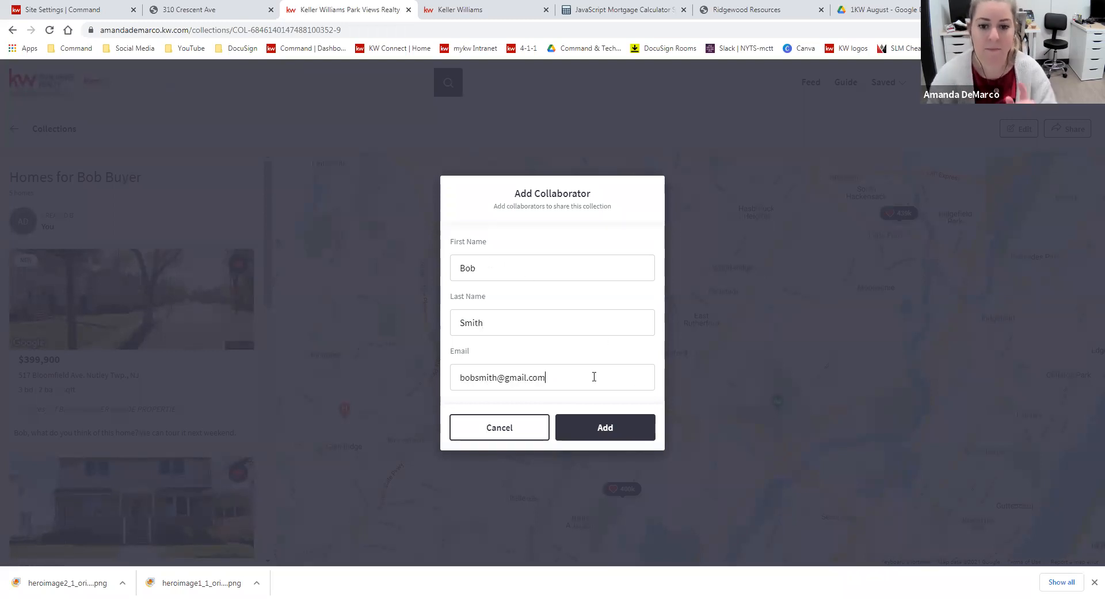
click(630, 431)
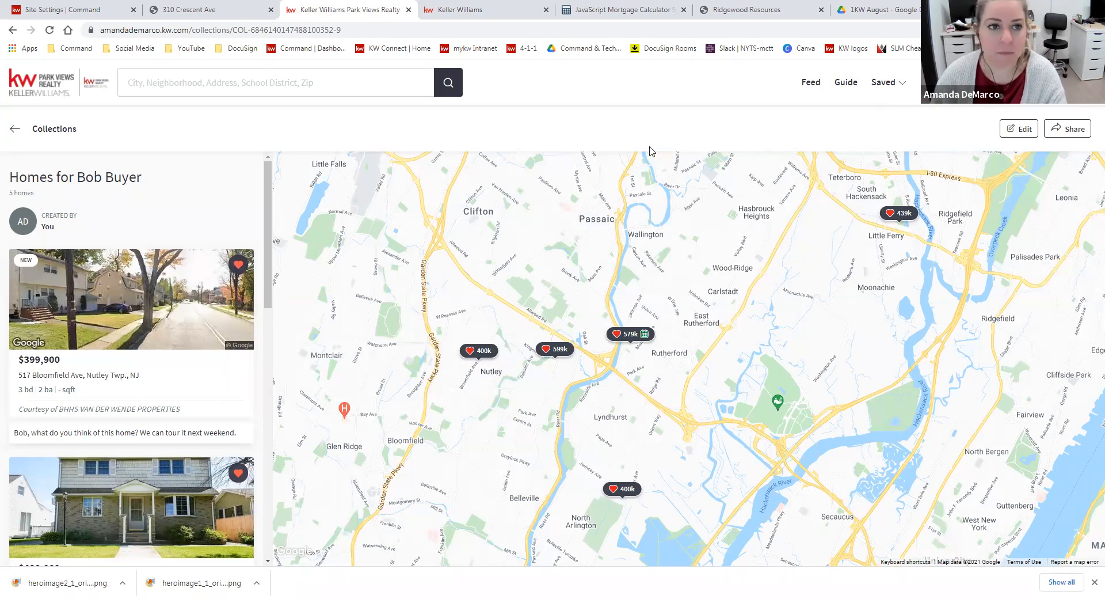
Go to the full list of collections and create a new one titled with the agent's first name and "Suggestions"
click(896, 85)
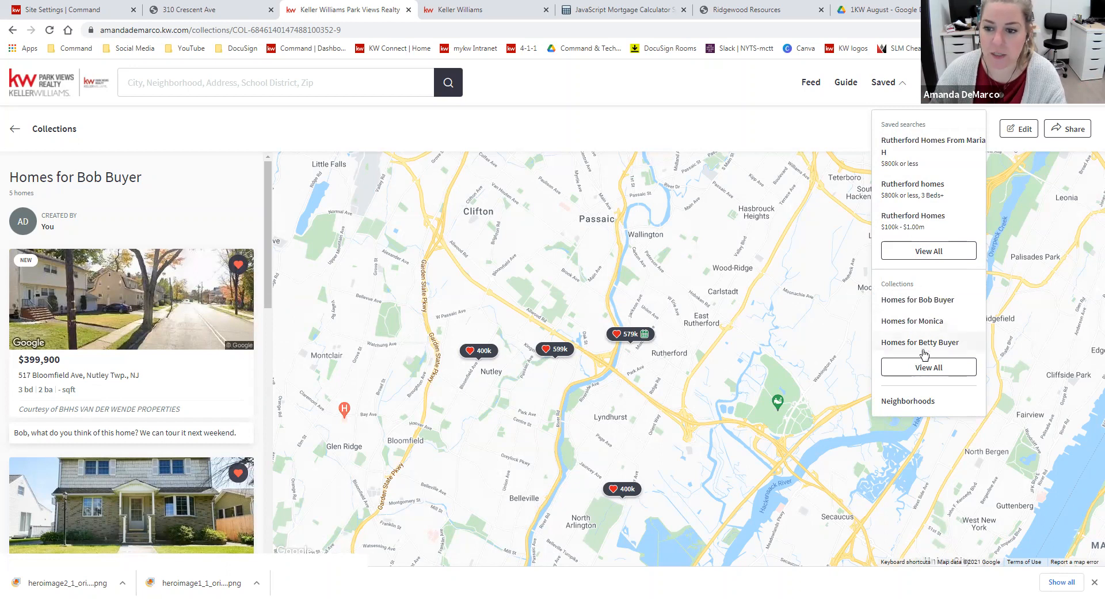
click(952, 368)
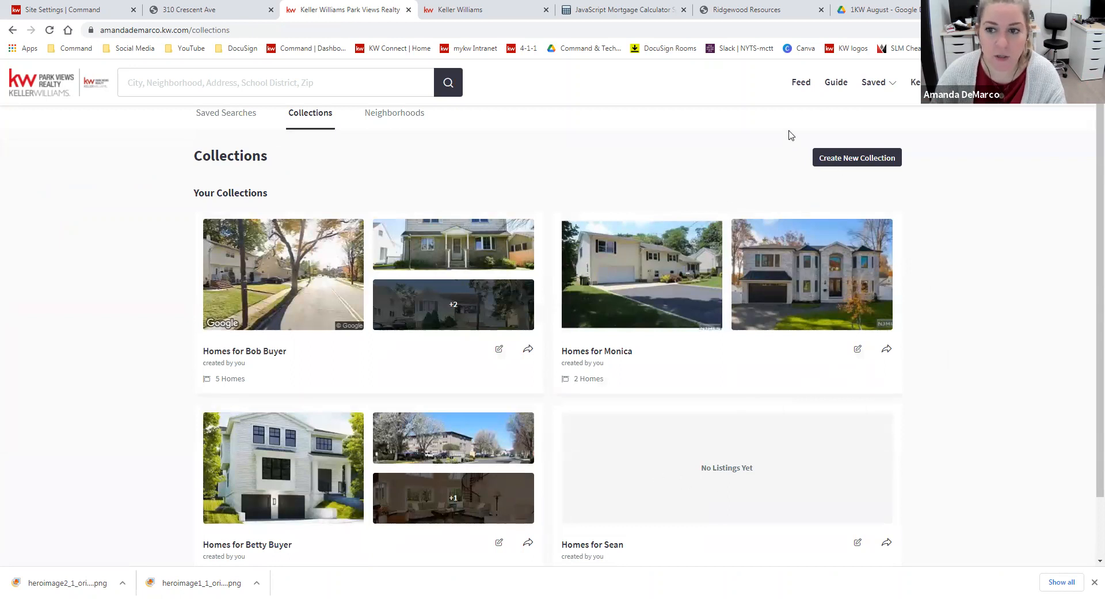
click(860, 162)
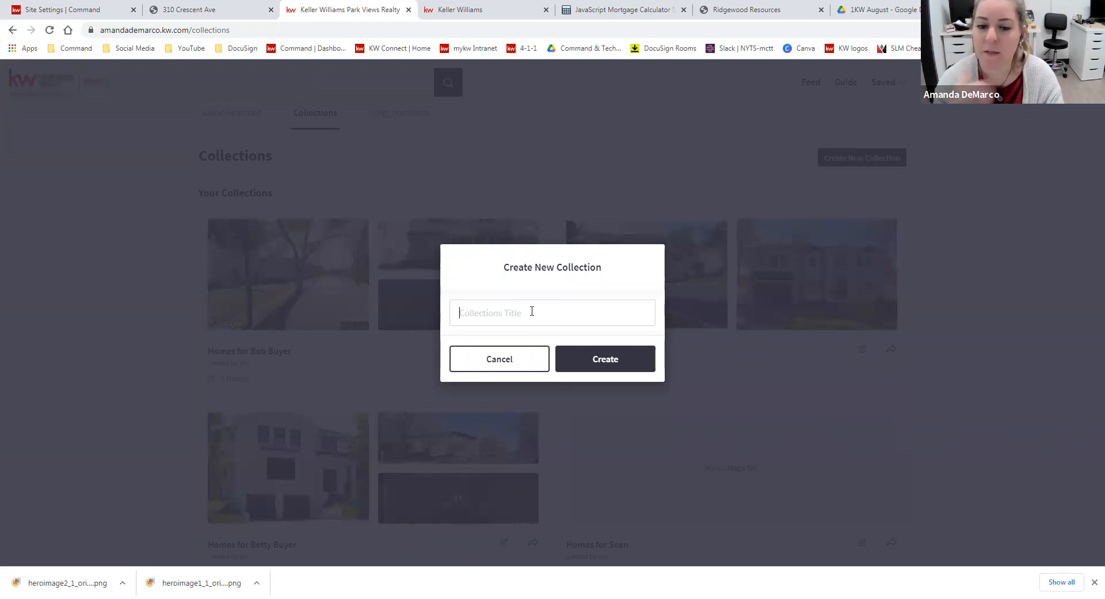
text(Amanda's)
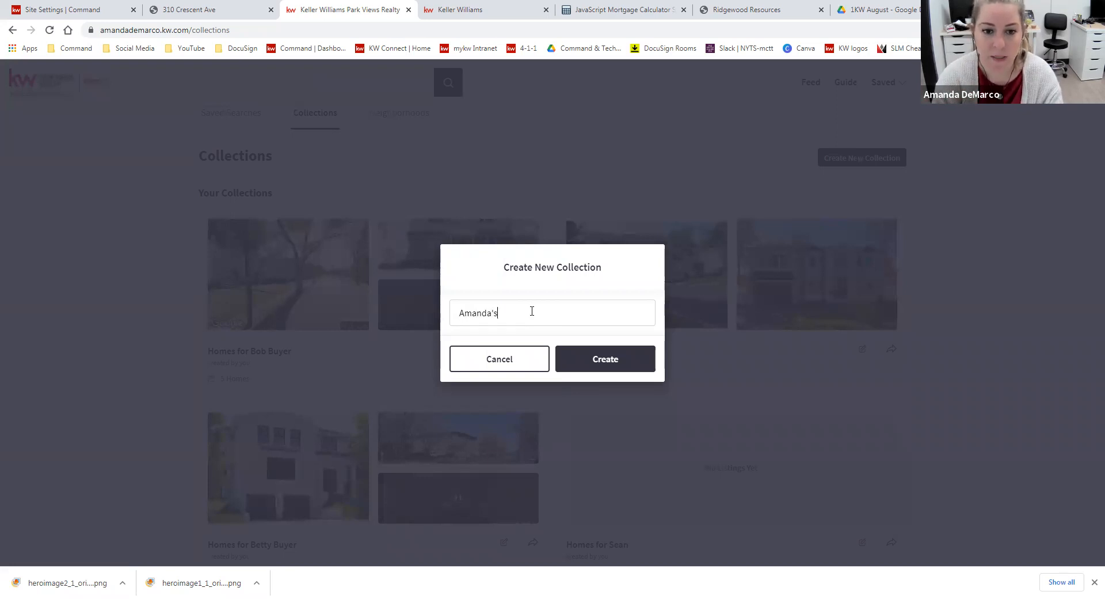
text( Suggestions)
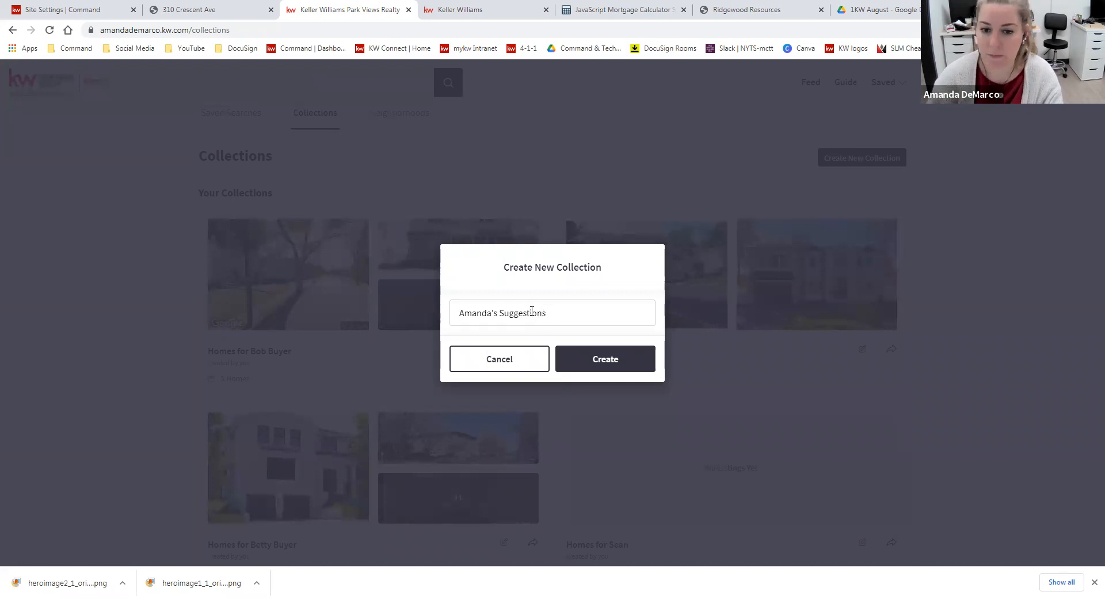
click(601, 361)
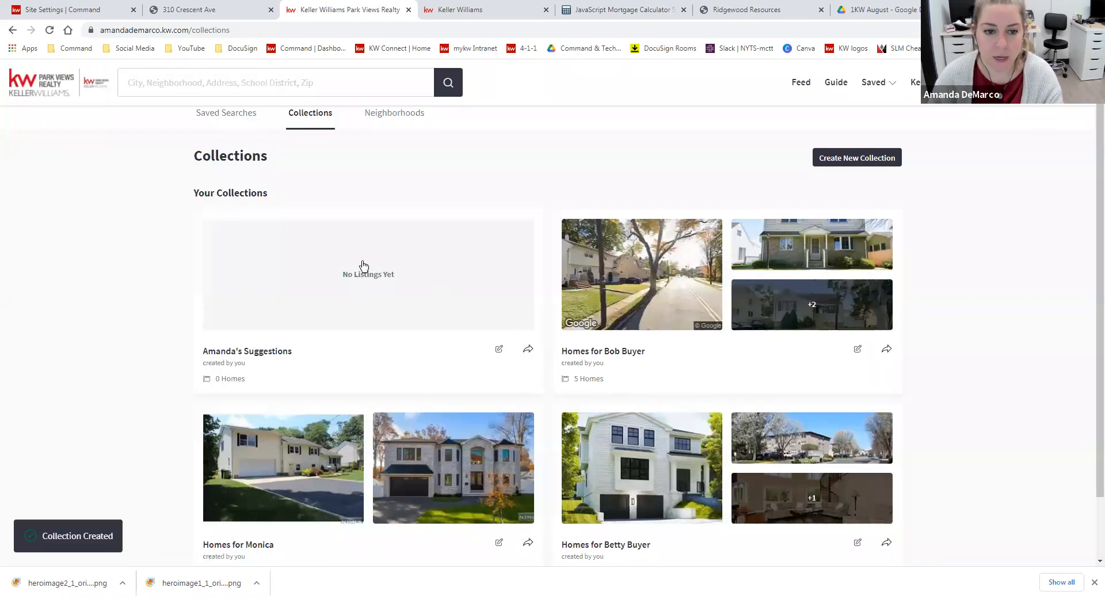
Open the new suggestions collection, start a home search from it and select the $525,000 Cliffside Park listing on the map
click(389, 281)
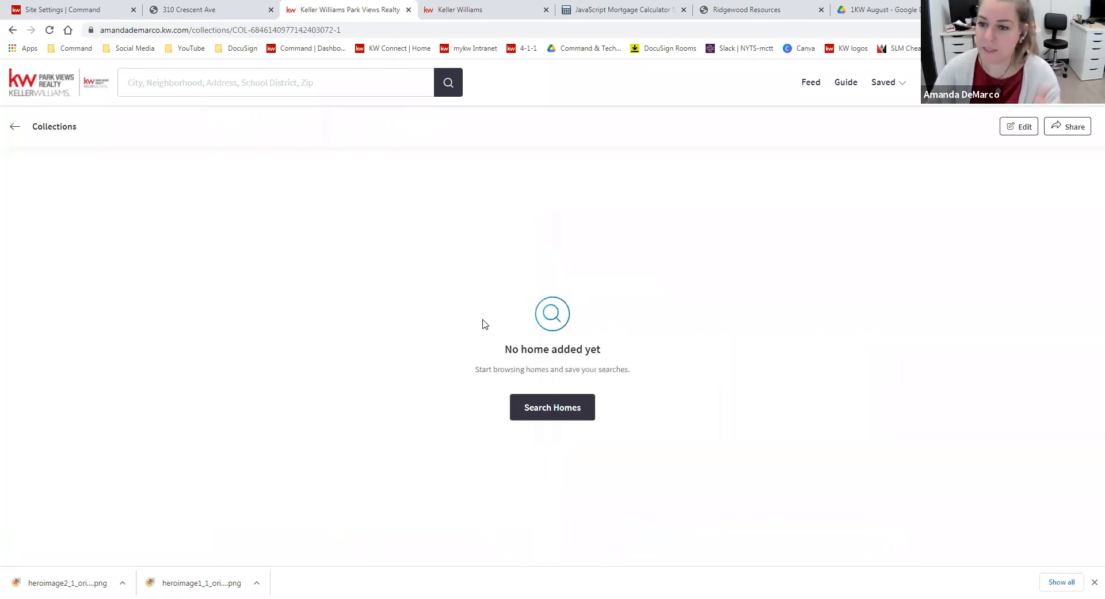
click(550, 415)
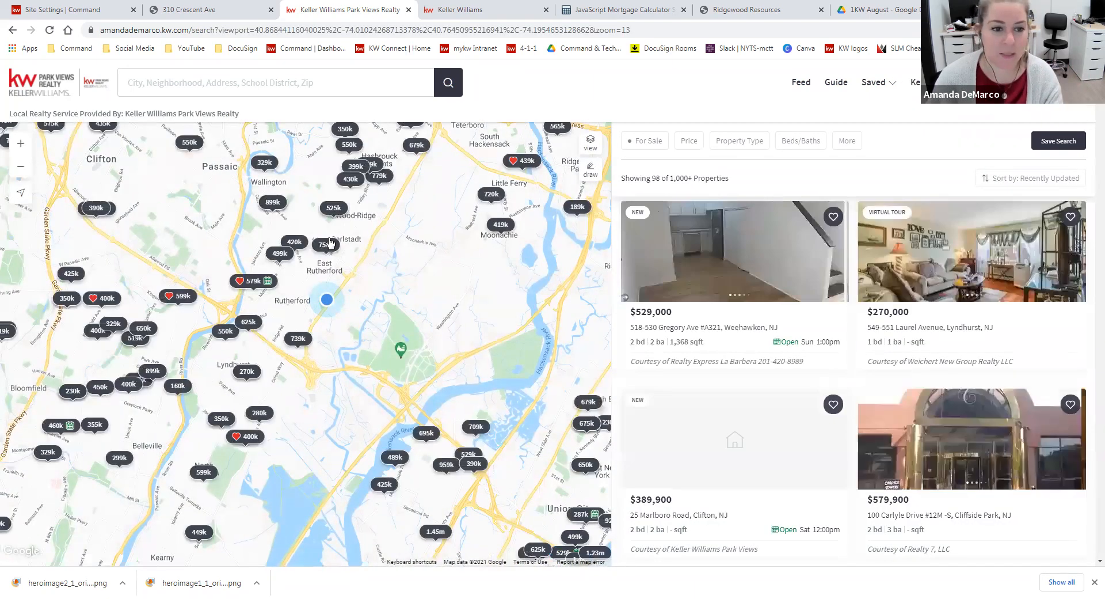
click(338, 208)
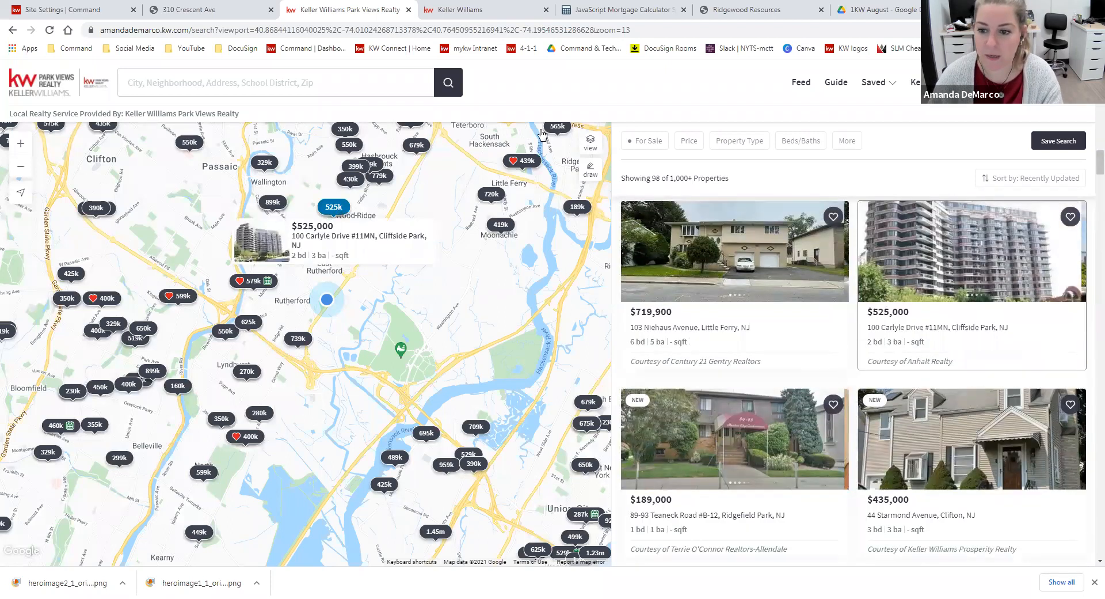
Save the $525,000 listing to the suggestions collection with the note "within your budget - what do you think?"
click(1070, 216)
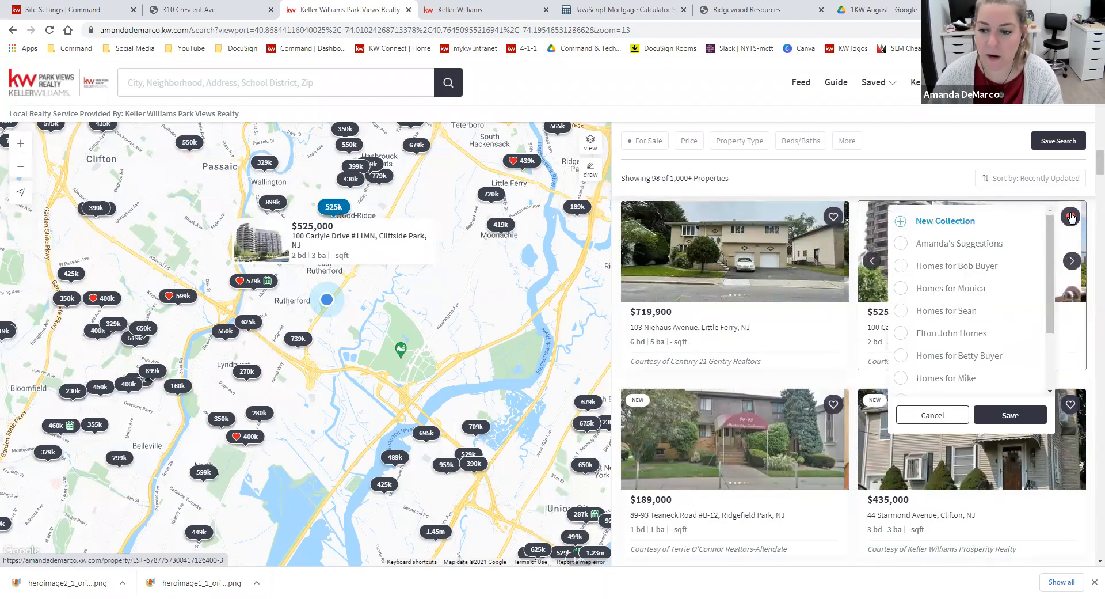
click(901, 245)
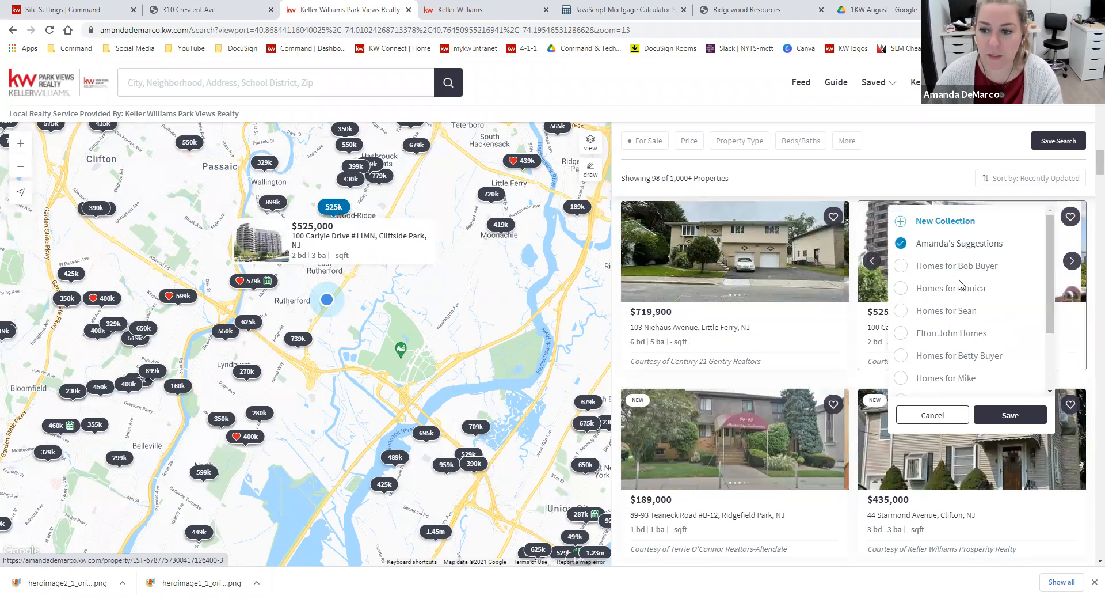
scroll(960, 285, down, 3)
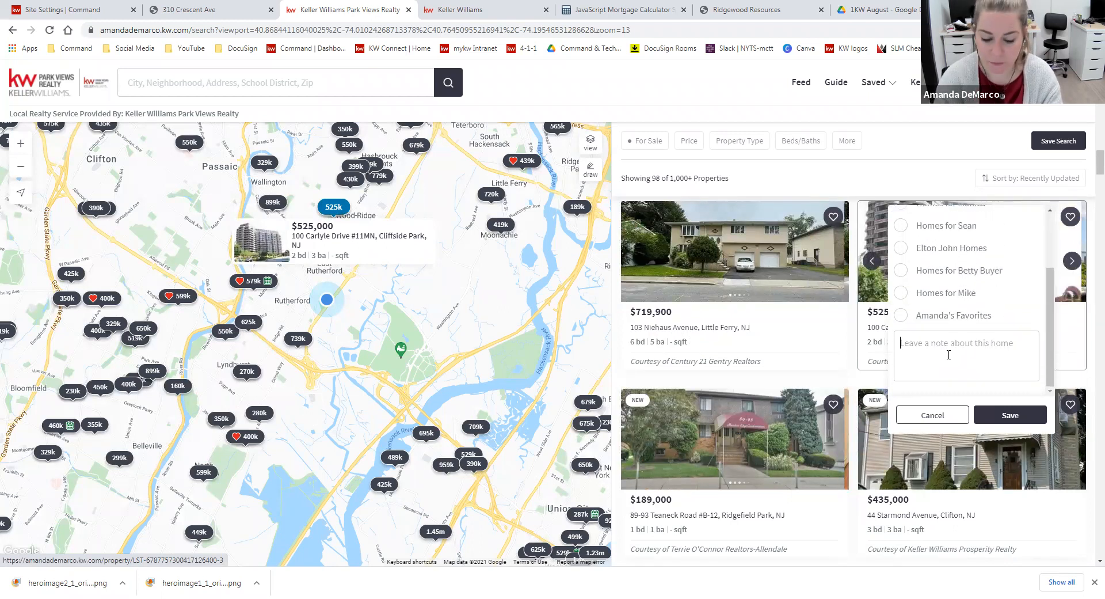
text(within your budget - what do you think?)
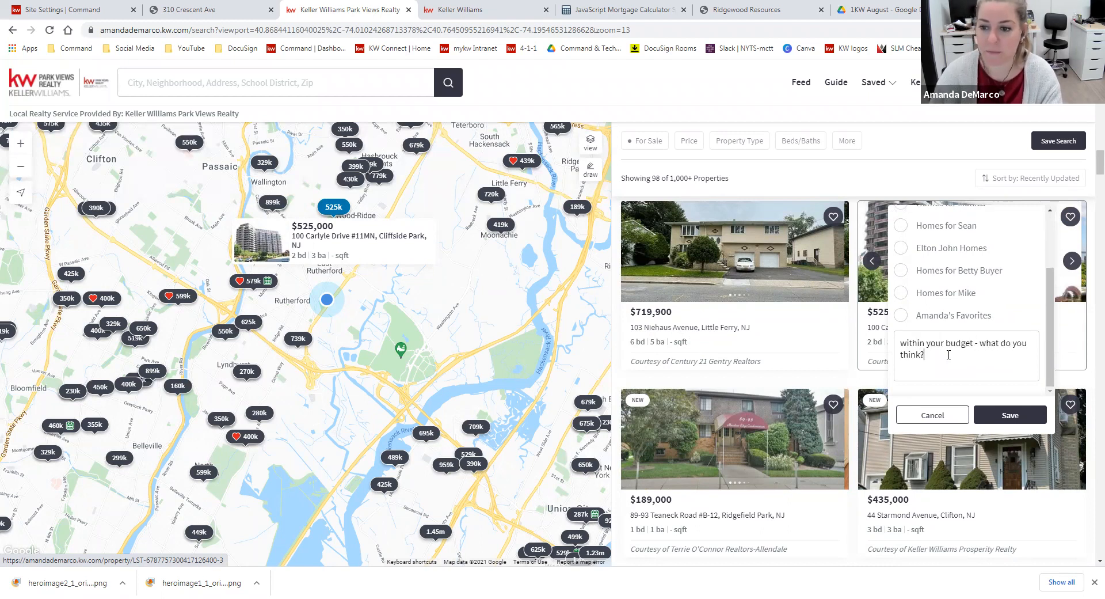
click(1011, 414)
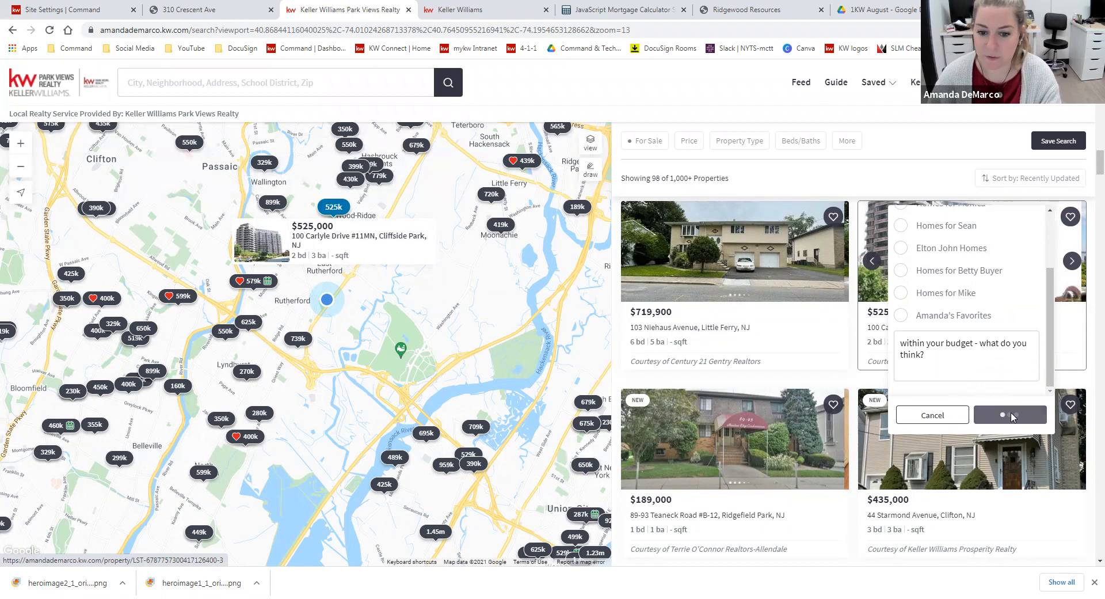
scroll(1027, 411, down, 4)
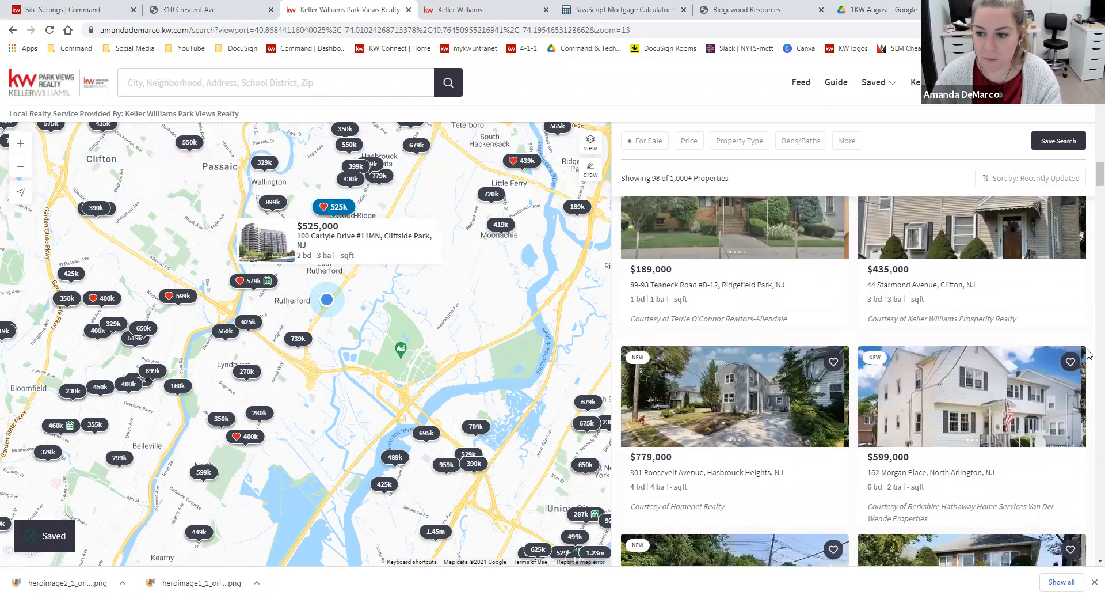
Save the $599,000 North Arlington listing to suggestions, noting "I know it doesn't have as many bathrooms as you'd like, but the price is fantastic. Worth a look"
click(1072, 363)
scroll(983, 403, down, 3)
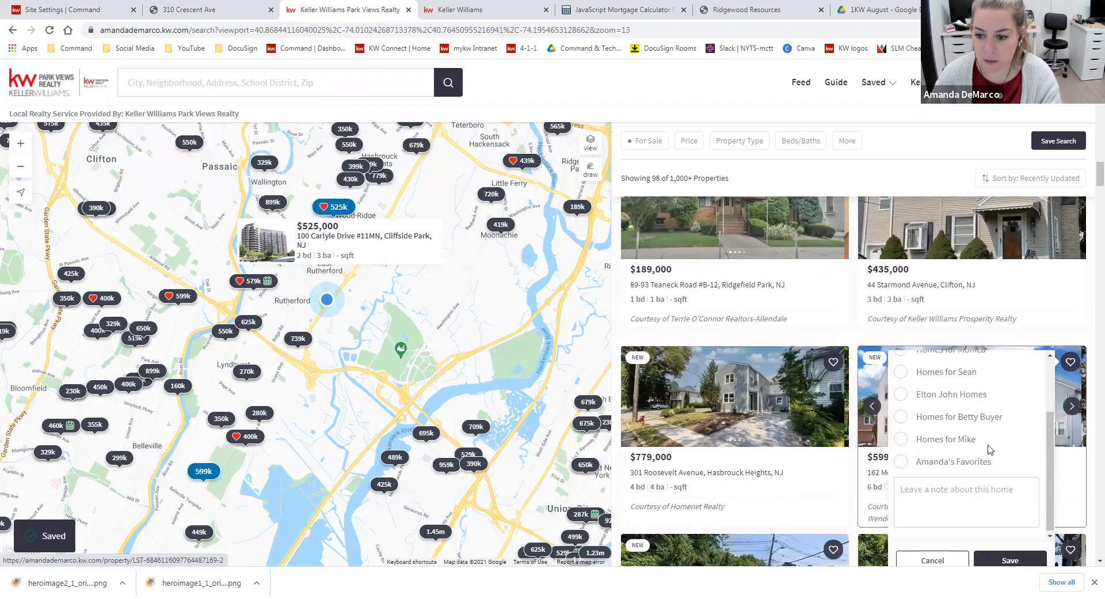
click(991, 488)
text(I know it doesn't have as many bath)
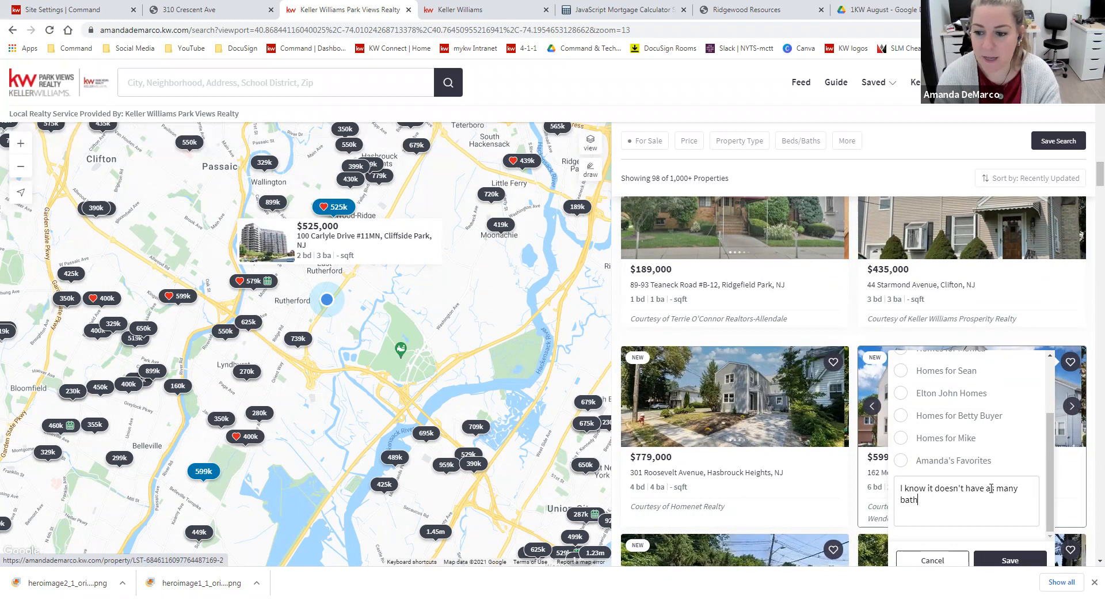
text(rooms as you'd like, but the price is fa)
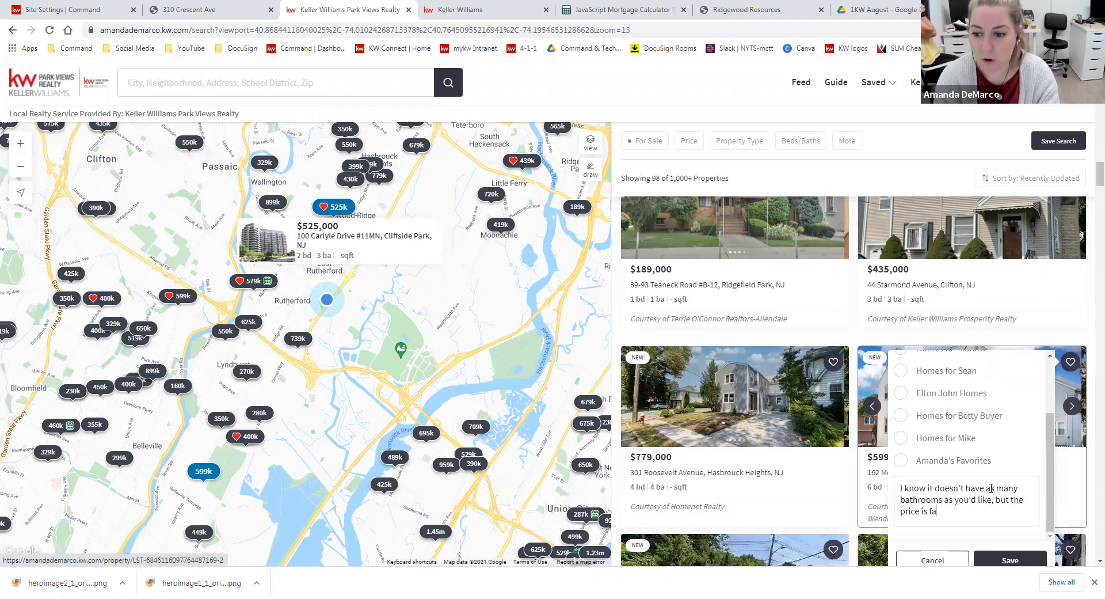
text(ntastic. Worth a look)
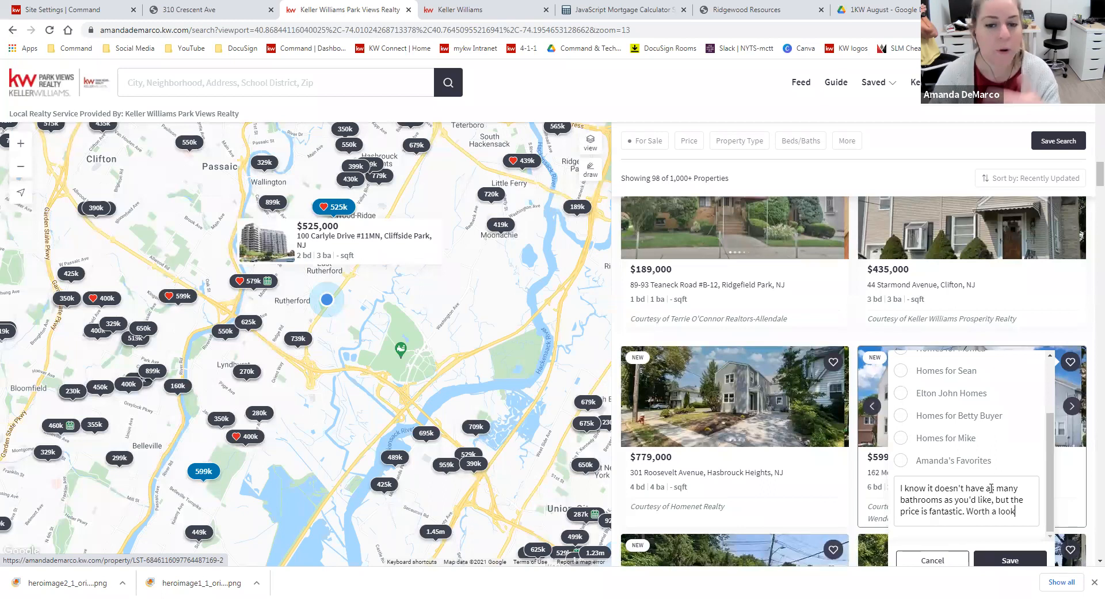
scroll(1022, 501, down, 1)
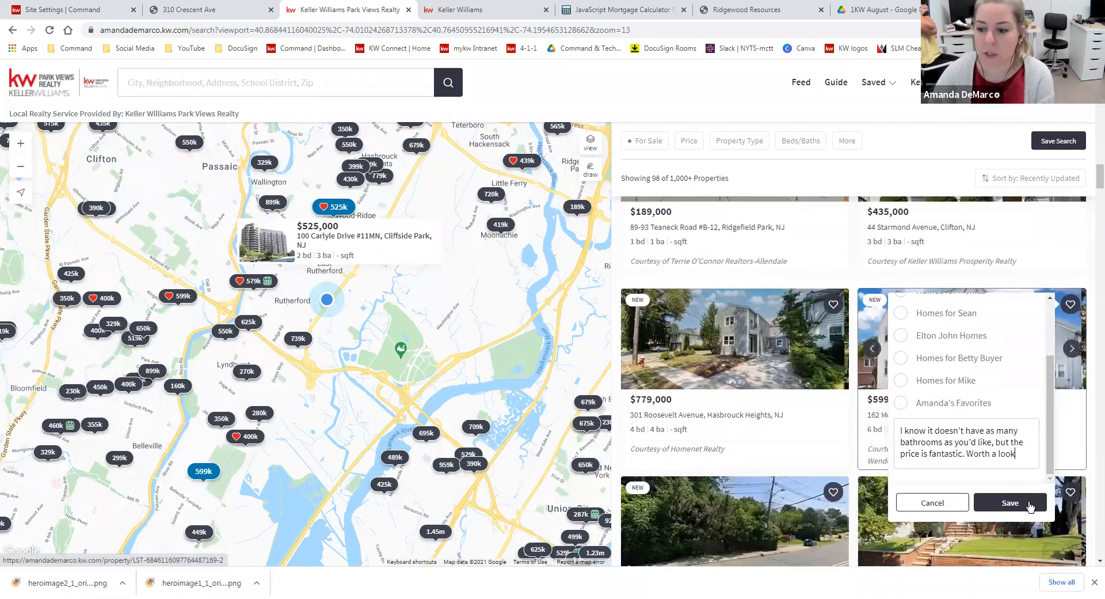
click(1026, 502)
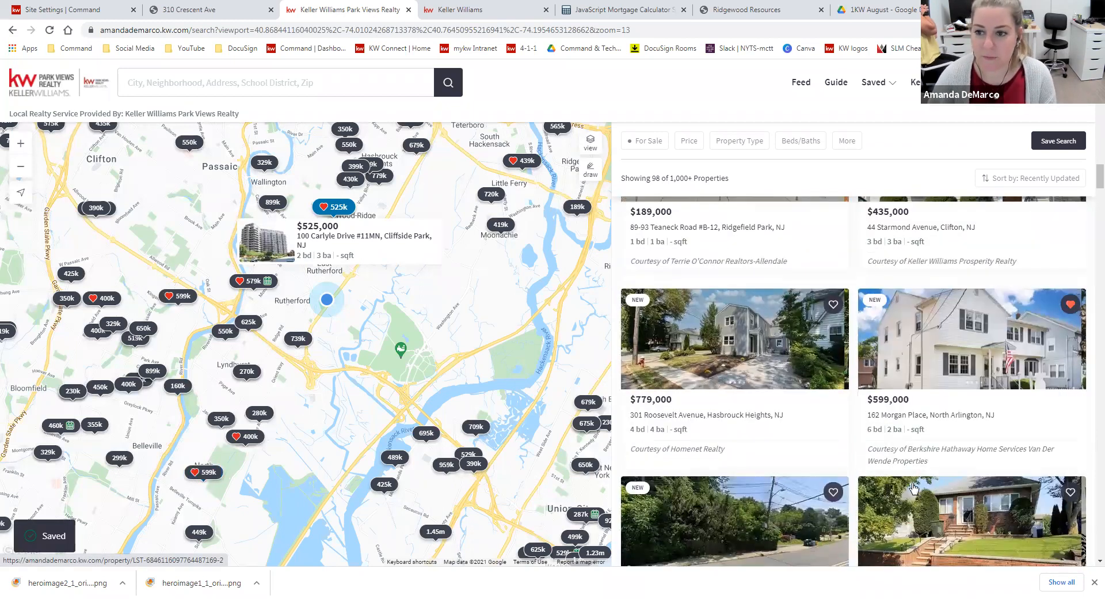
Open the agent's suggestions collection from the saved items and review its homes and their attached notes
scroll(967, 296, up, 10)
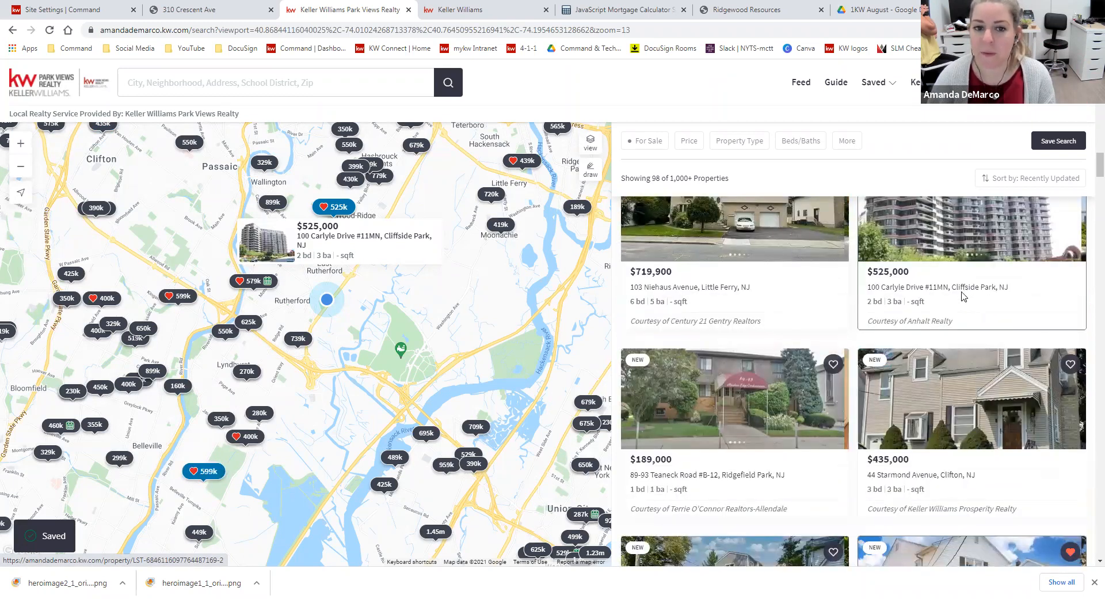
click(893, 90)
click(912, 300)
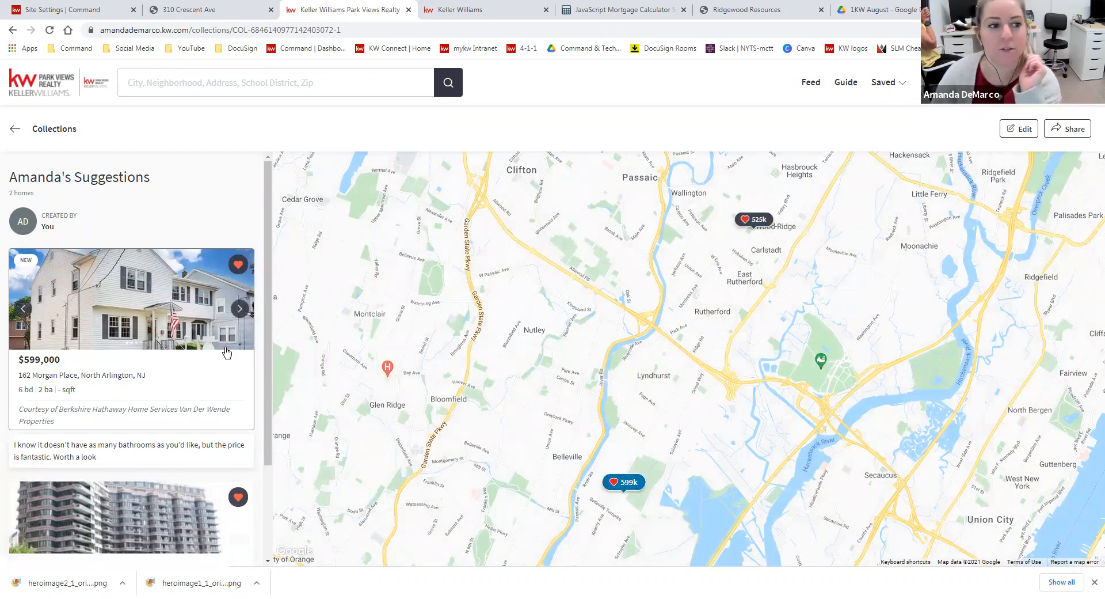
scroll(124, 414, down, 2)
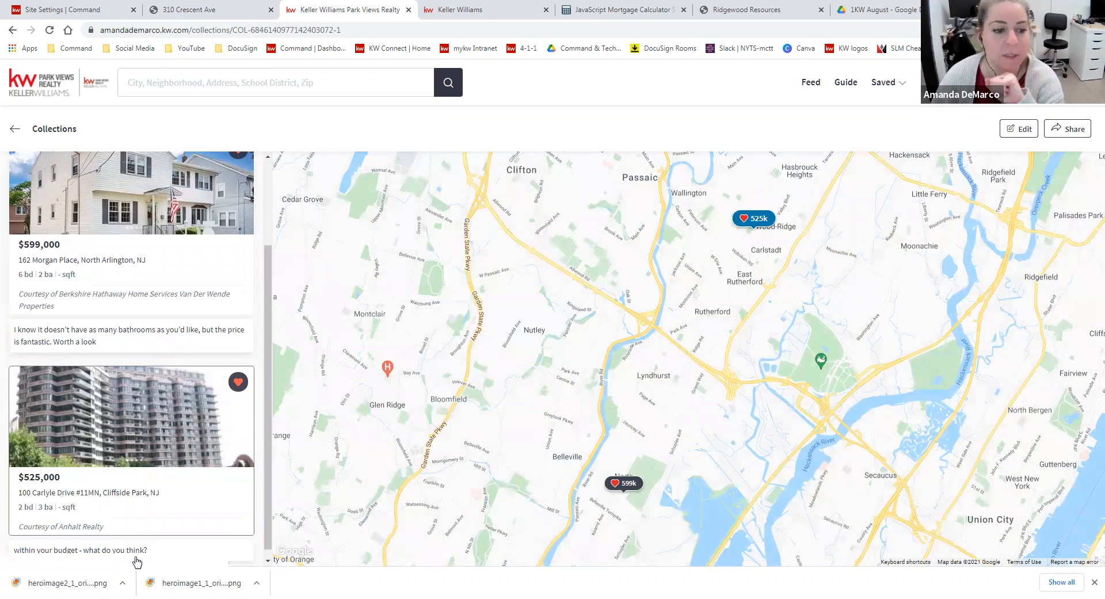
scroll(185, 466, up, 2)
scroll(111, 351, down, 1)
scroll(111, 351, up, 1)
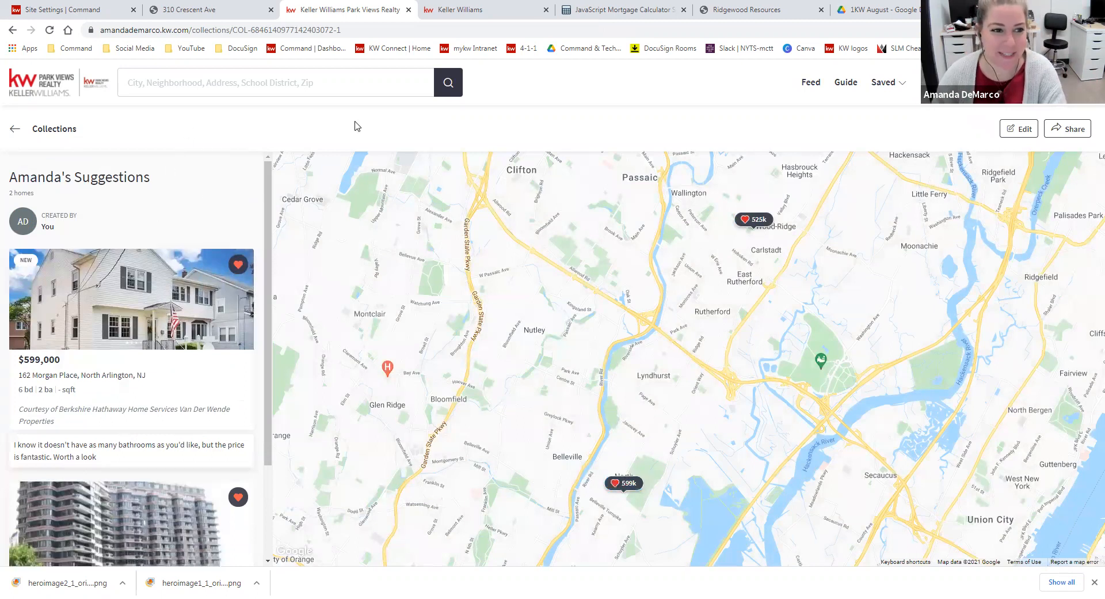
click(1072, 131)
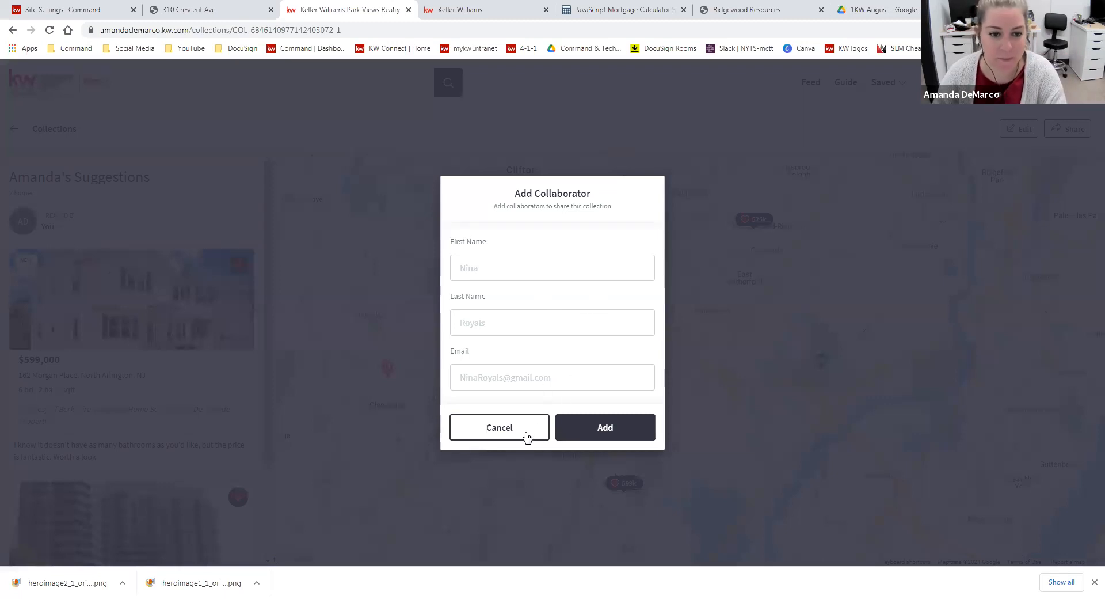
click(751, 371)
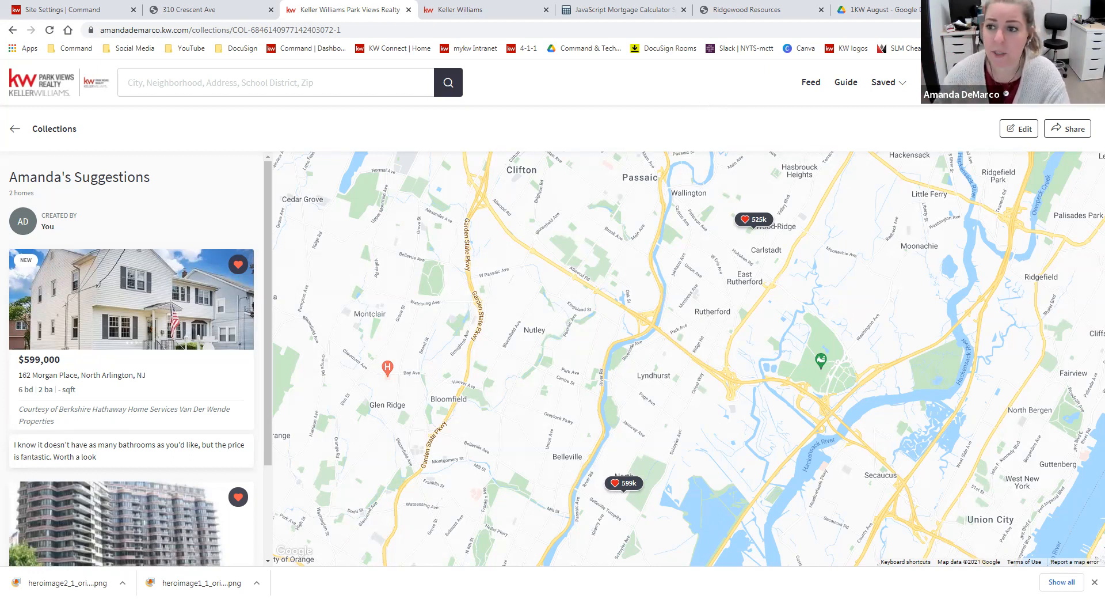
click(1061, 134)
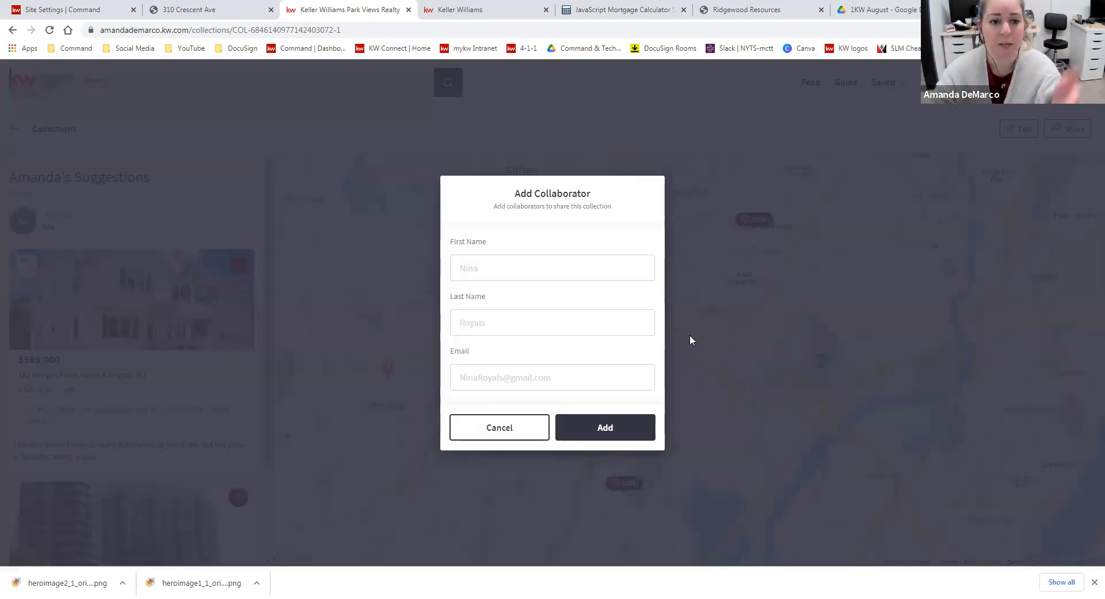
click(574, 261)
click(566, 332)
click(561, 383)
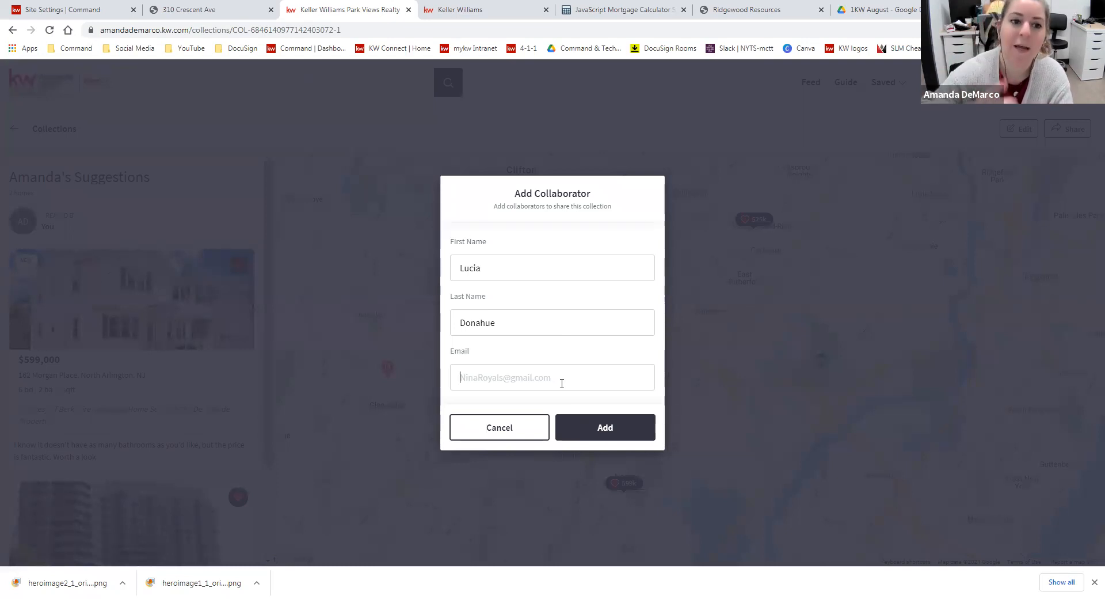
click(514, 425)
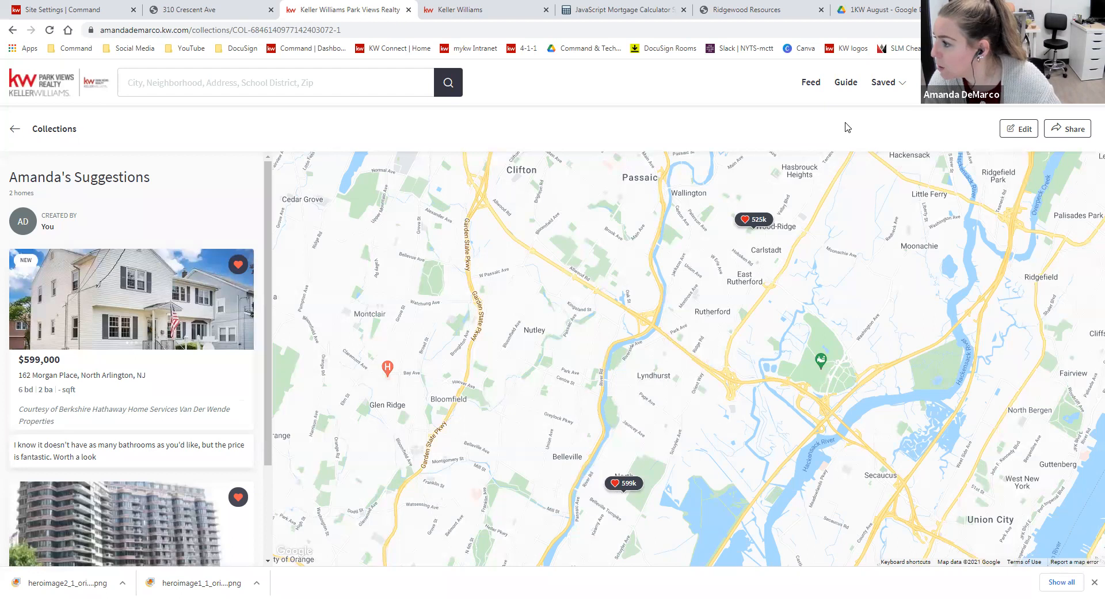
Share the suggestions collection by adding the agent as a collaborator with first name, last name and personal e-mail address
click(1059, 127)
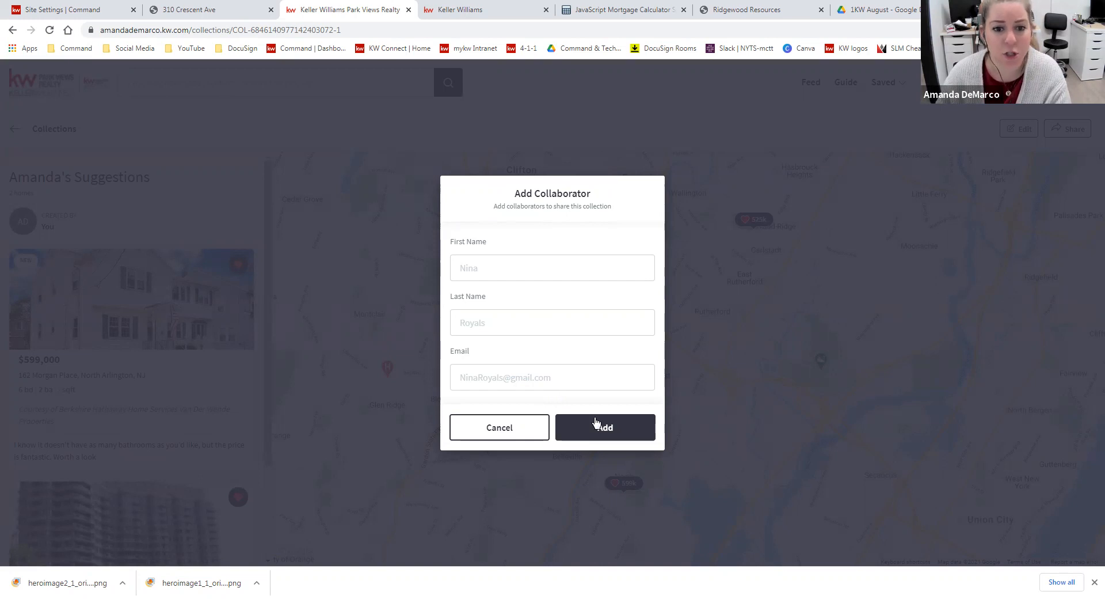
click(599, 269)
key(Tab)
key(Tab)
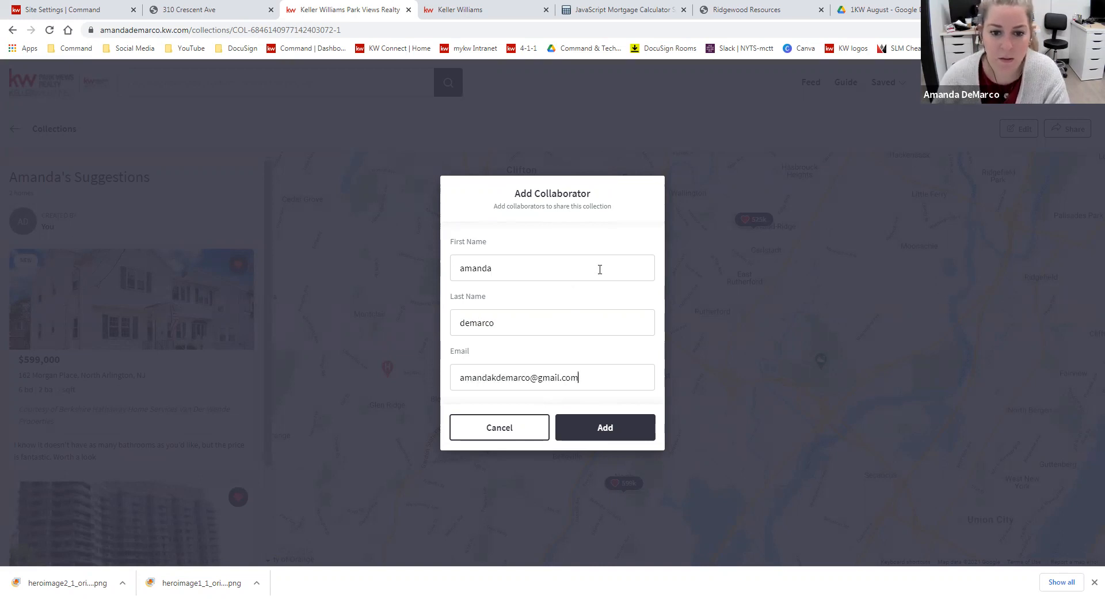
click(604, 428)
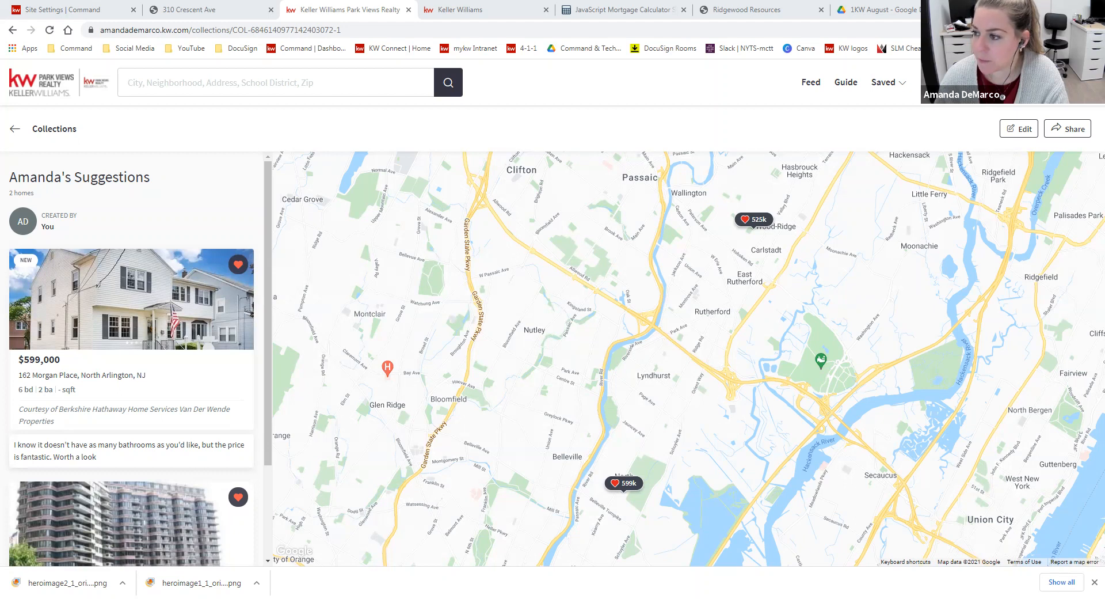
Switch to Gmail, view the collection collaborator e-mail and accept its invitation
drag(844, 11, 842, 15)
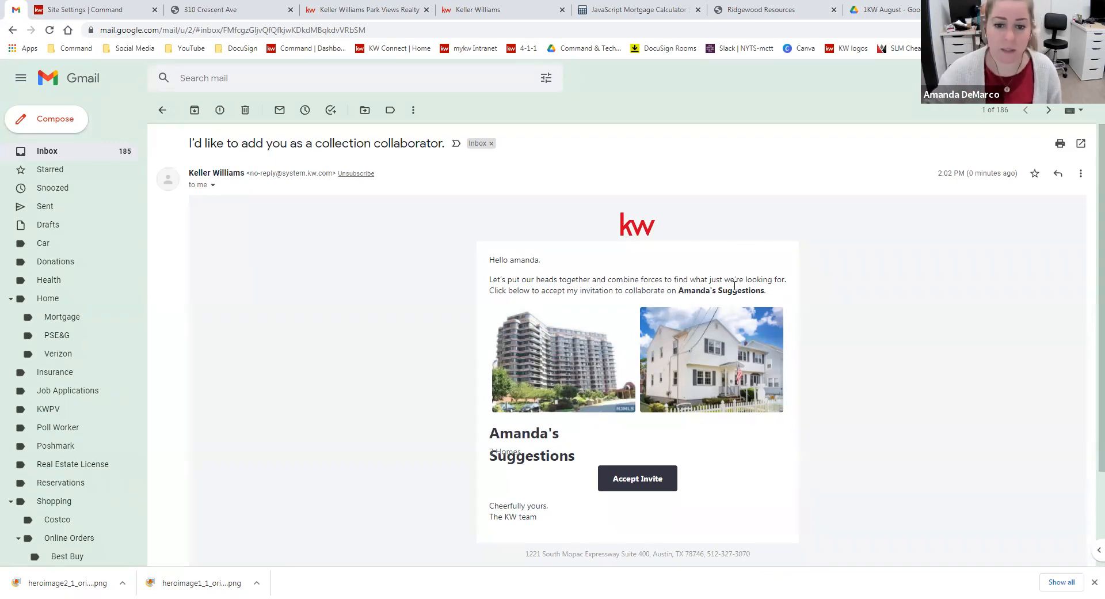
click(650, 483)
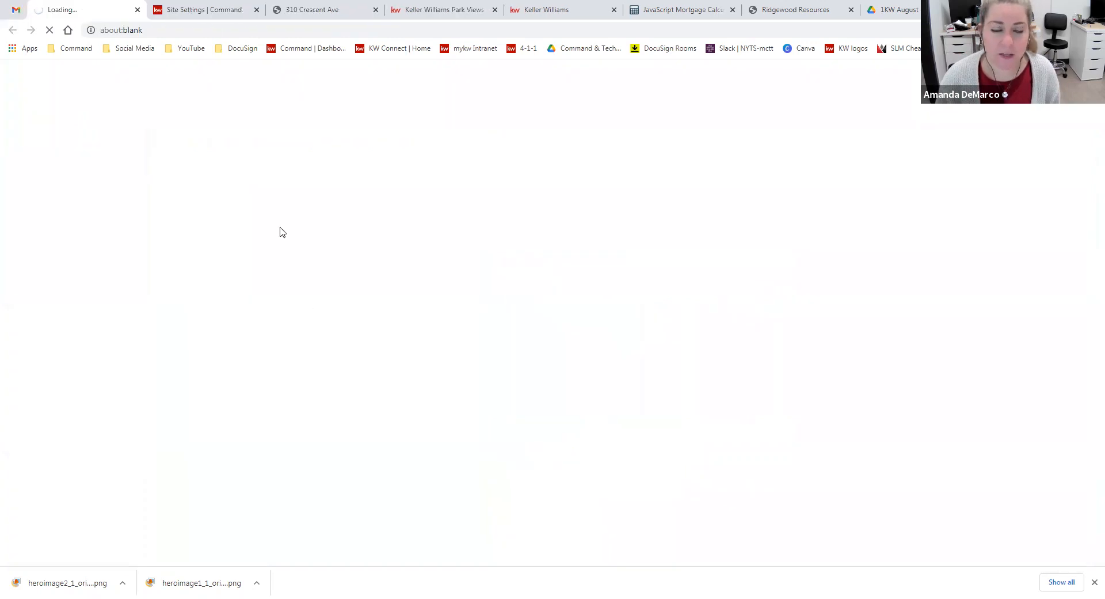
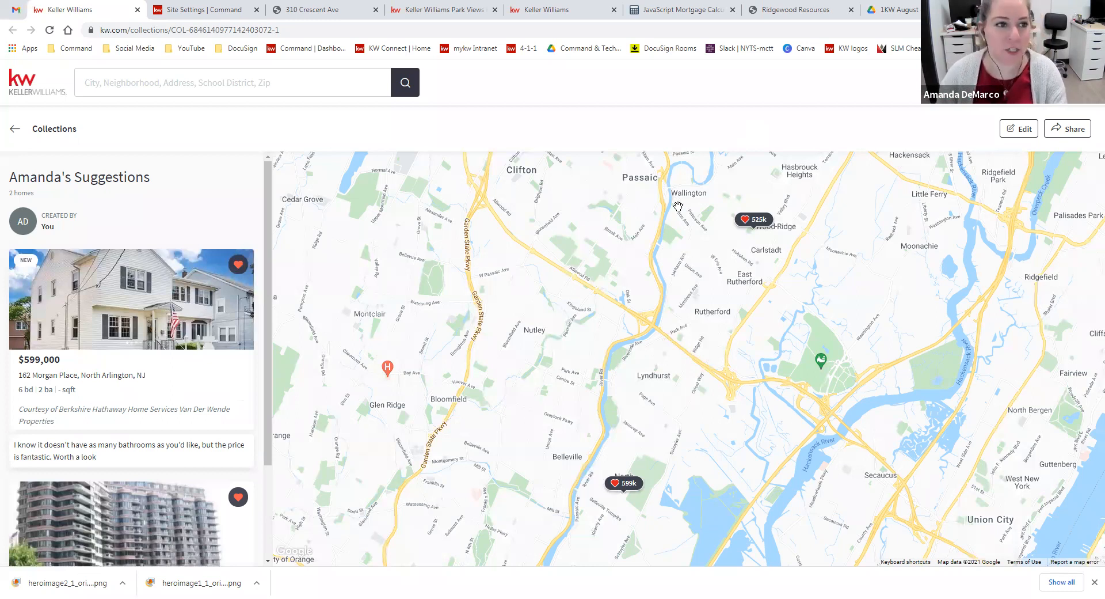
Revisit the collaborator invitation in Gmail, open the KW Command dashboard separately and check its notifications
click(15, 9)
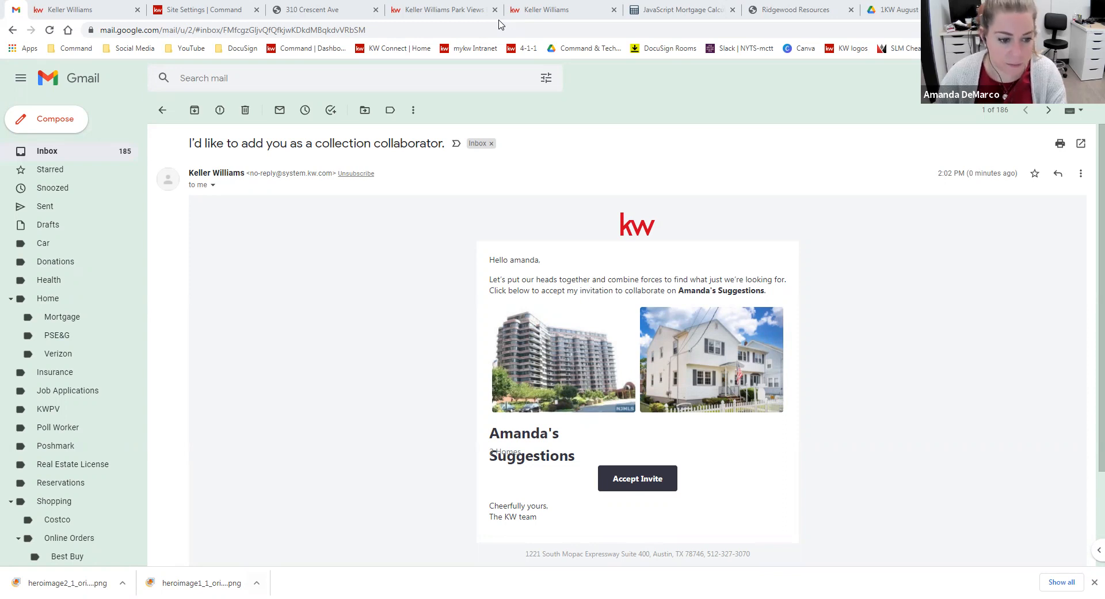
key(ctrl+t)
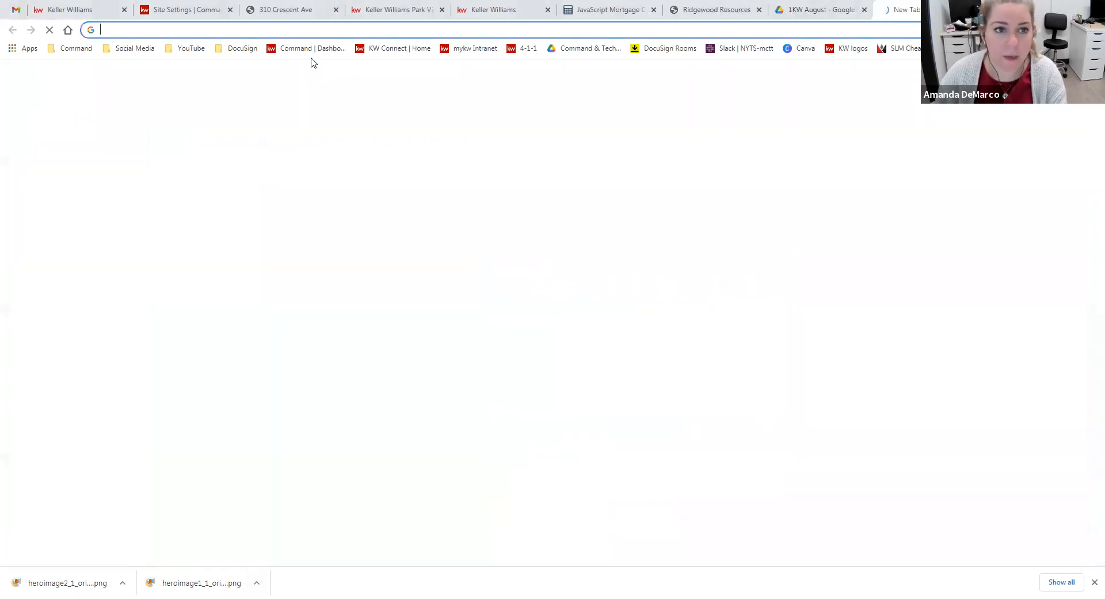
click(306, 47)
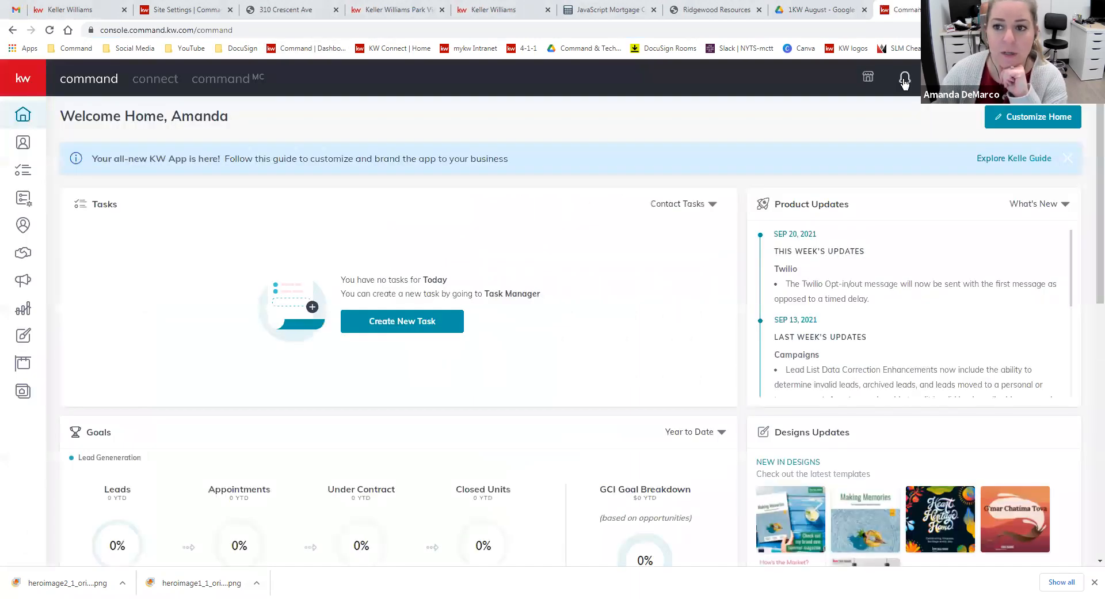
click(904, 80)
click(961, 123)
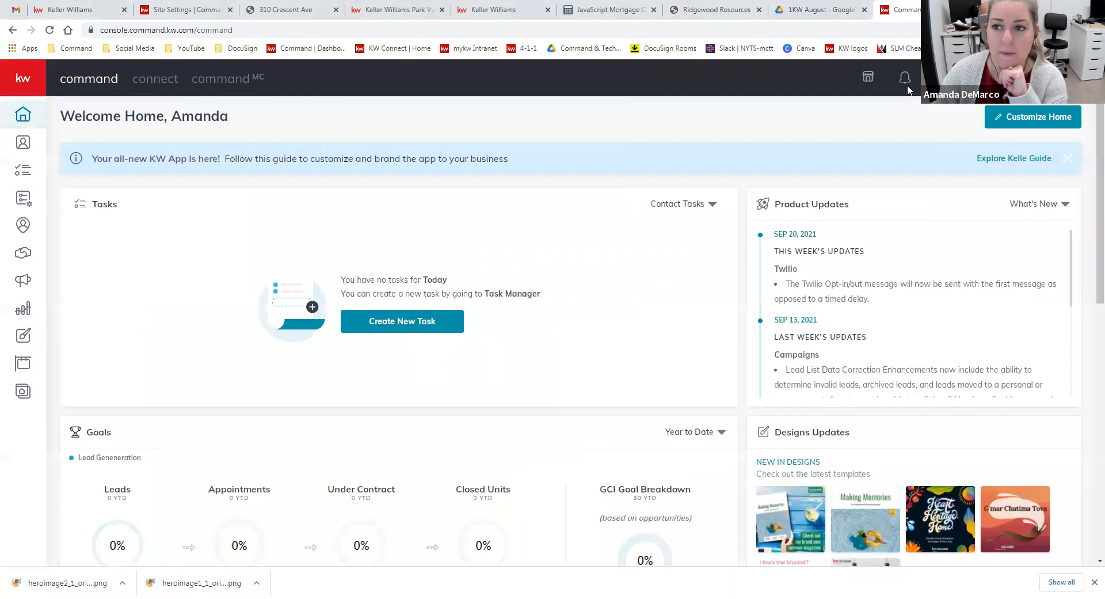
click(906, 80)
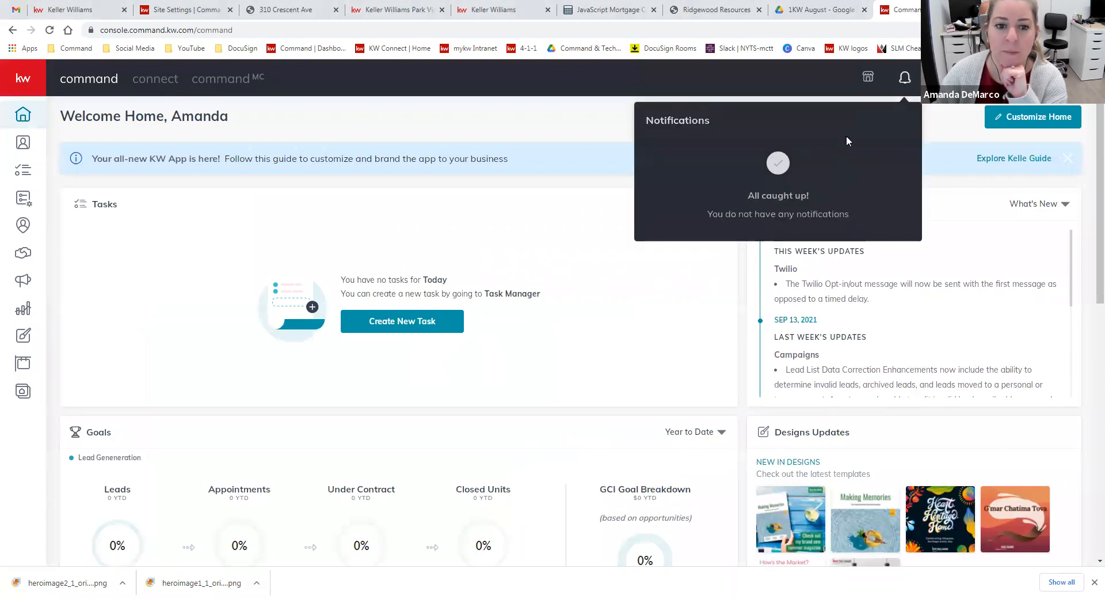
click(936, 136)
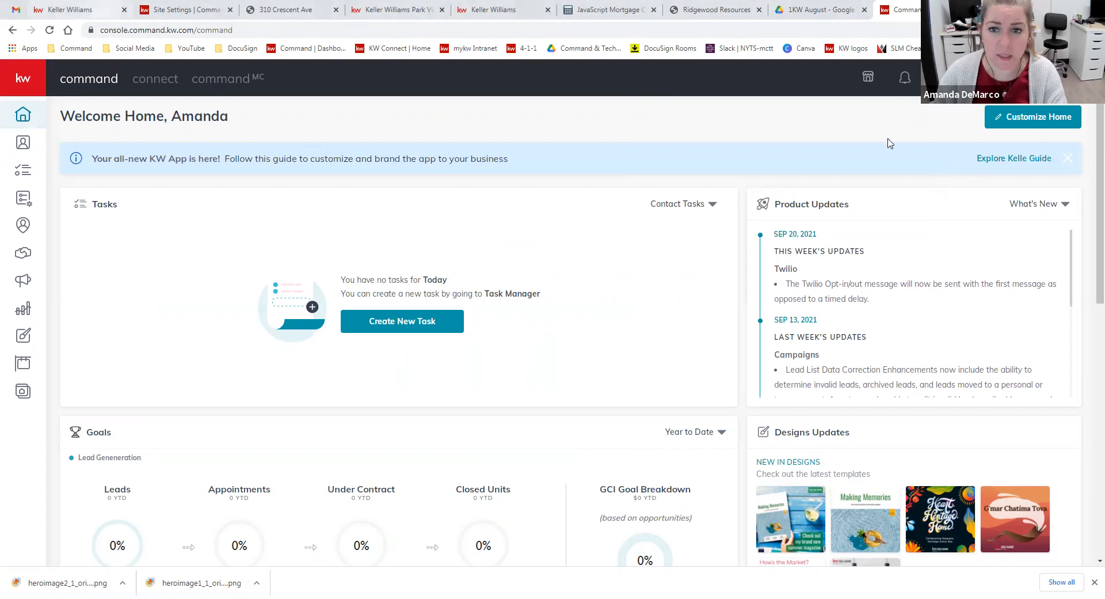
Switch back to the Keller Williams site and review all of the agent's own home collections
click(98, 16)
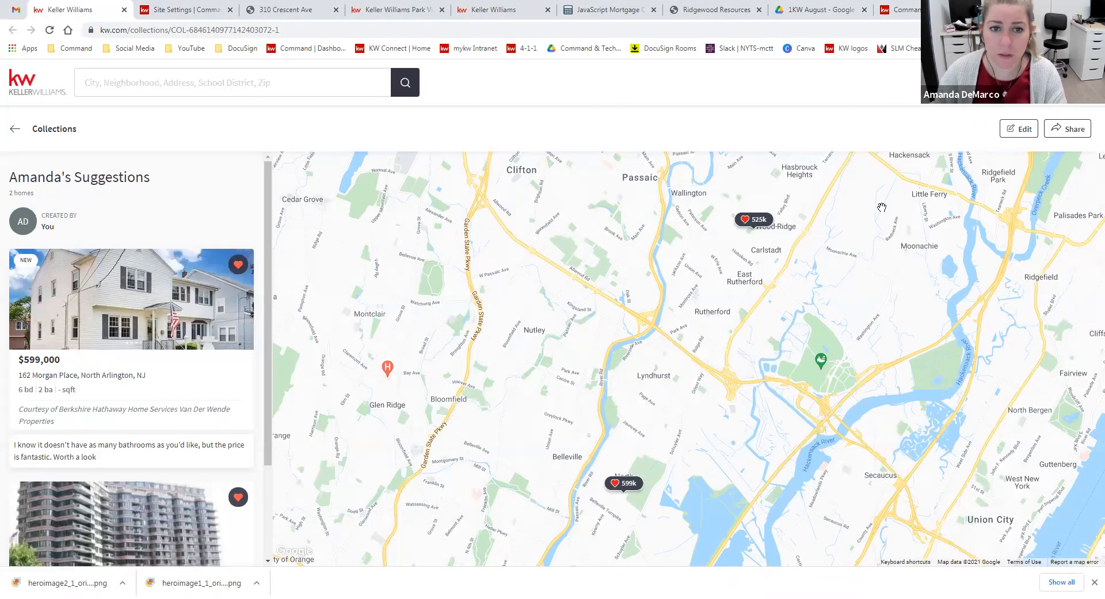
click(1004, 83)
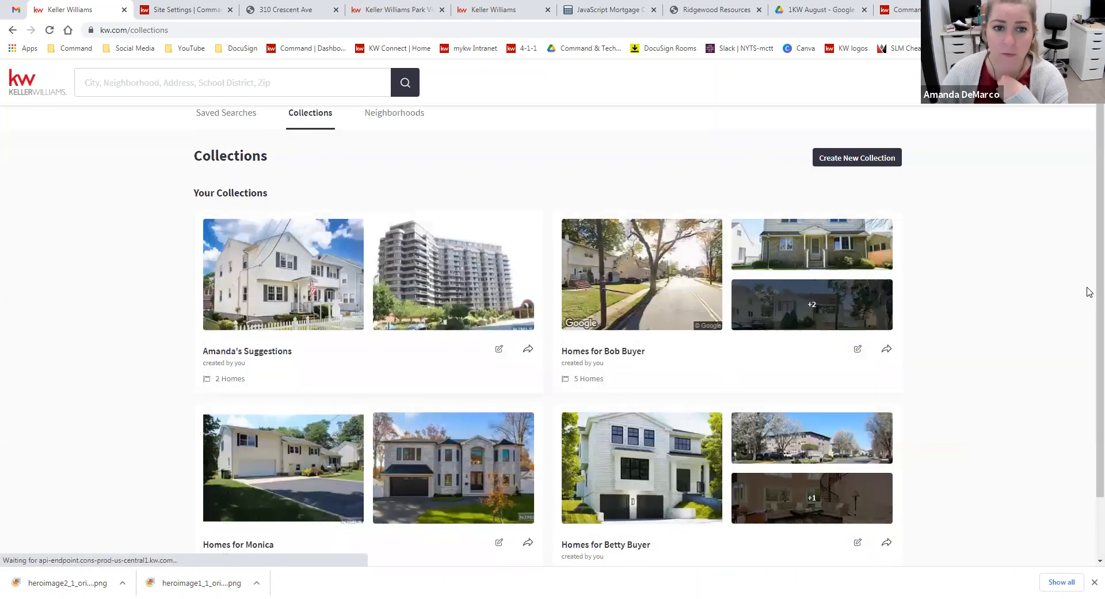
scroll(1089, 291, down, 1)
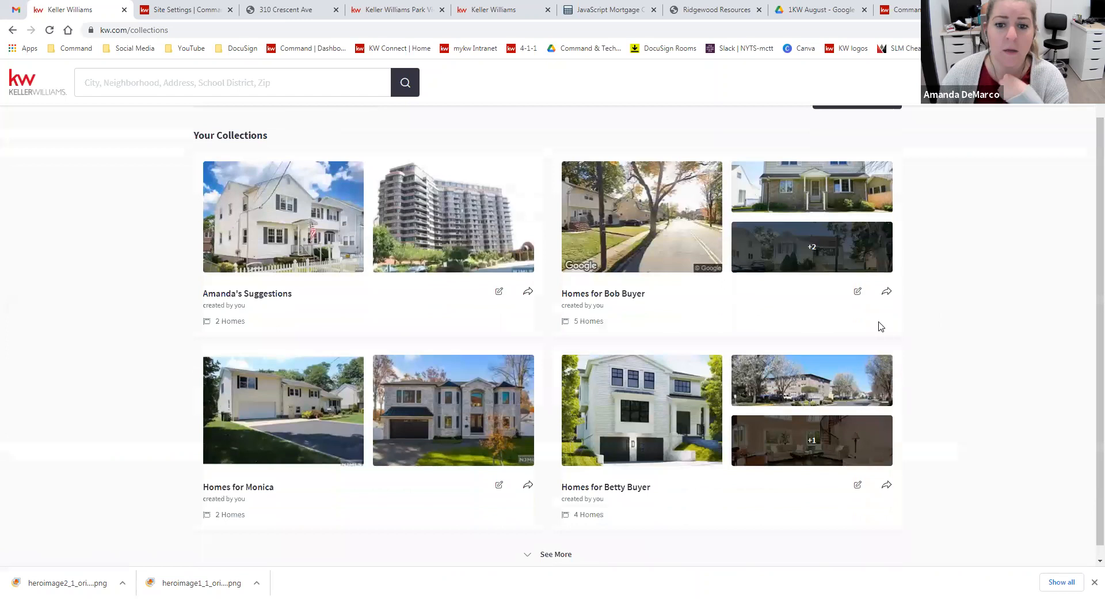
scroll(982, 343, down, 1)
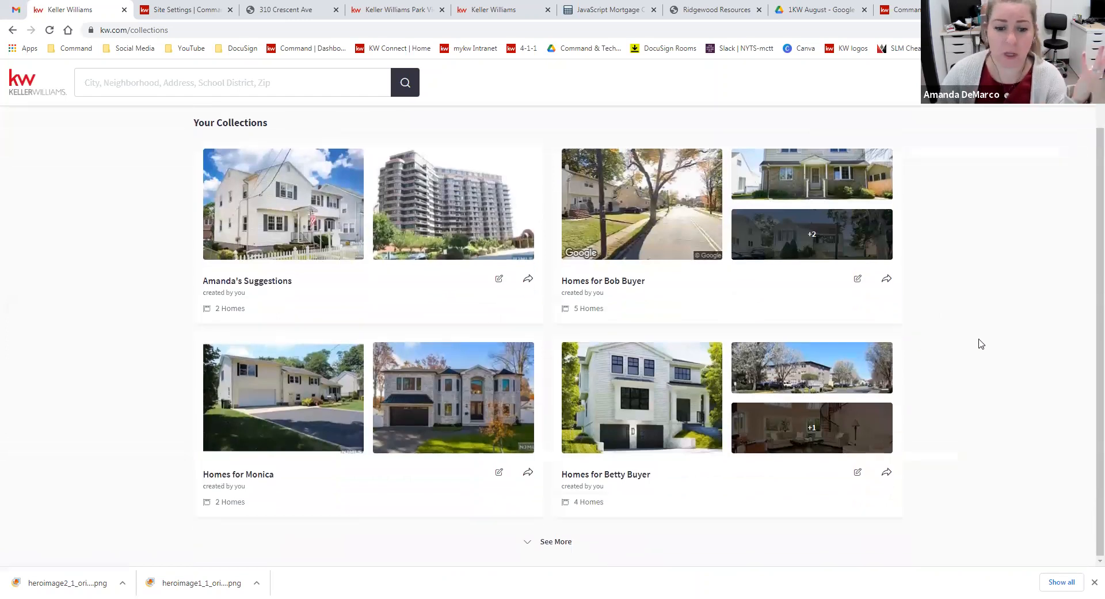
scroll(982, 343, up, 1)
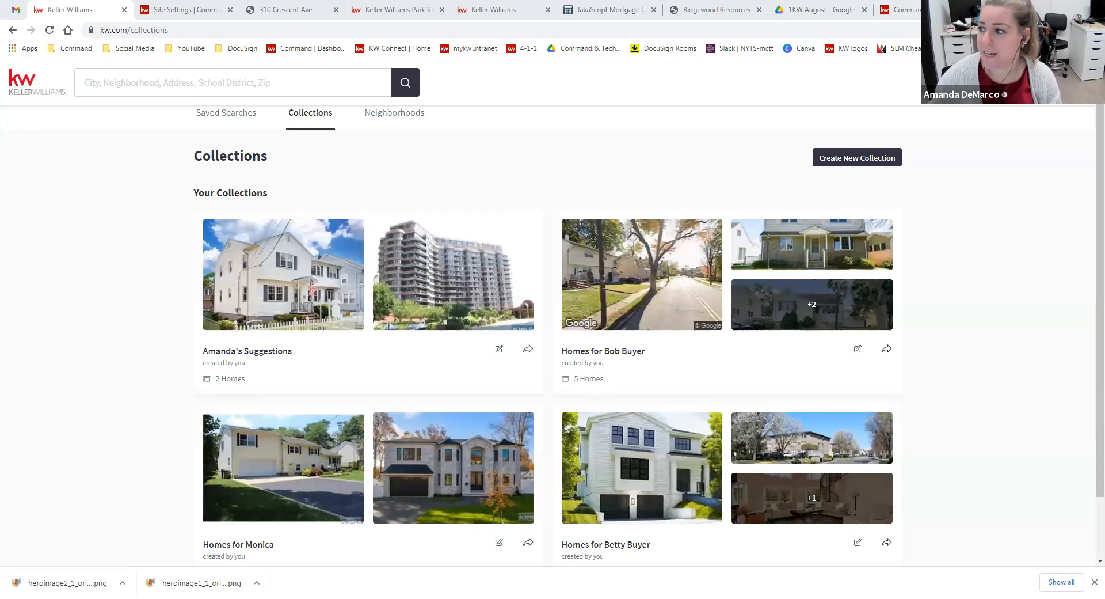
Open the Bergen County Partners YouTube channel separately and view its playlists and uploaded videos
key(ctrl+t)
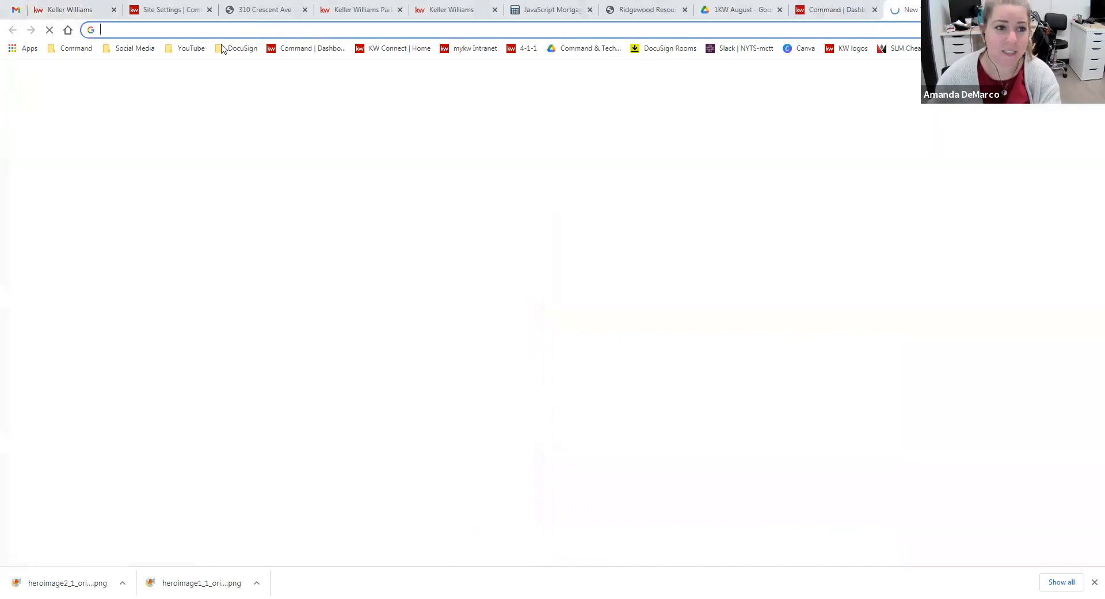
click(190, 48)
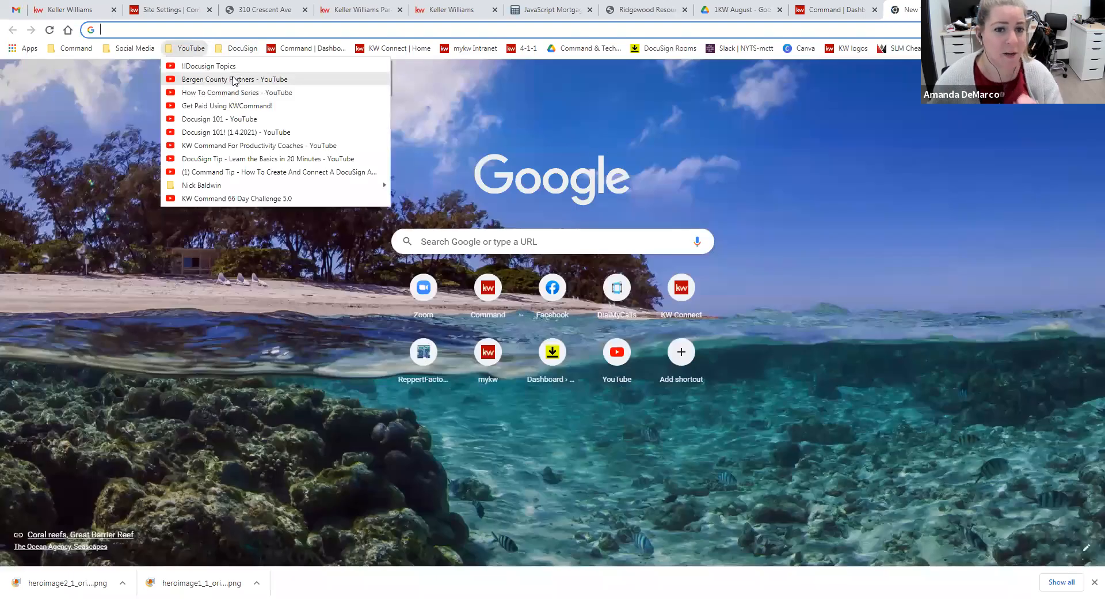
click(233, 76)
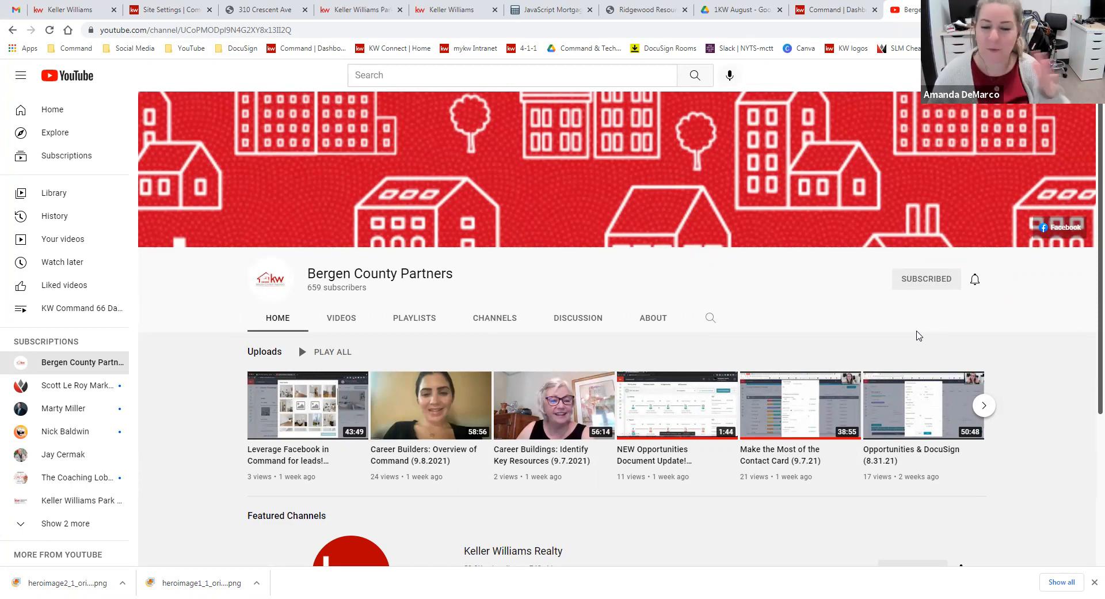
click(338, 325)
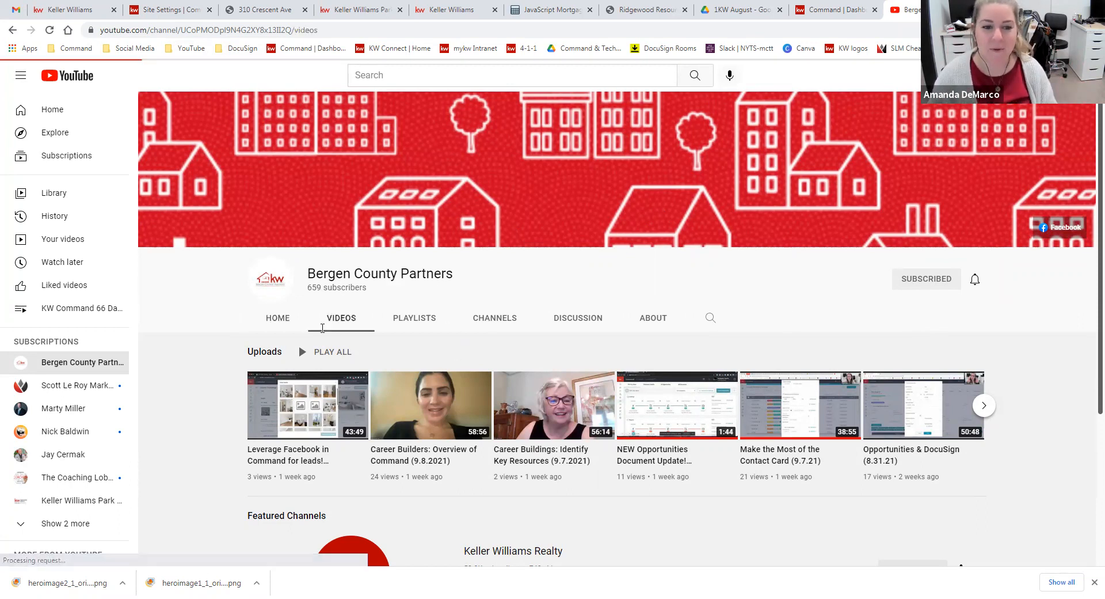
click(405, 326)
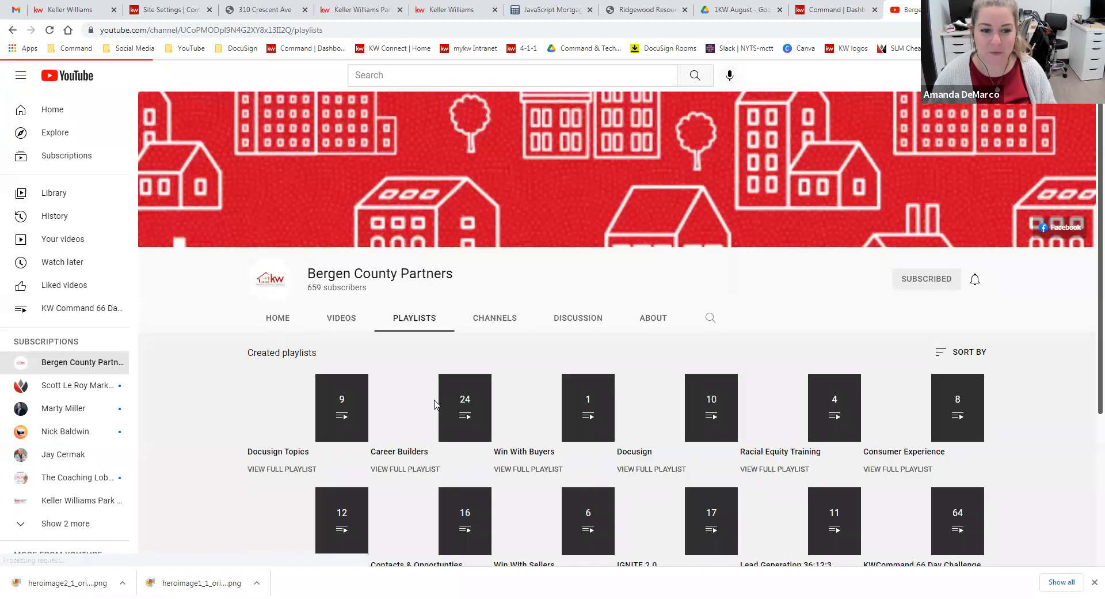
click(343, 321)
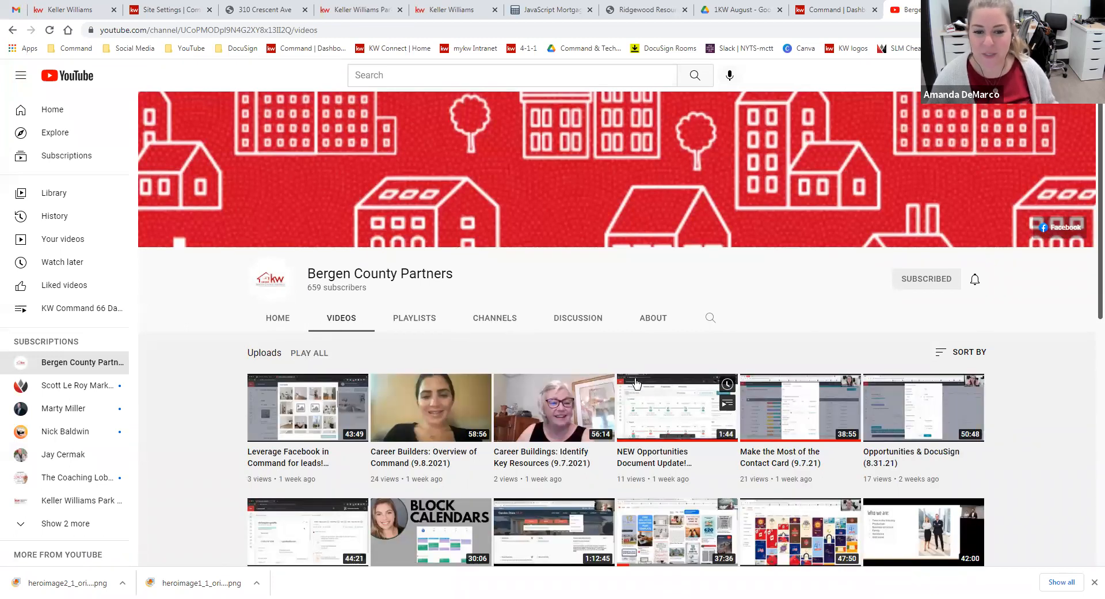